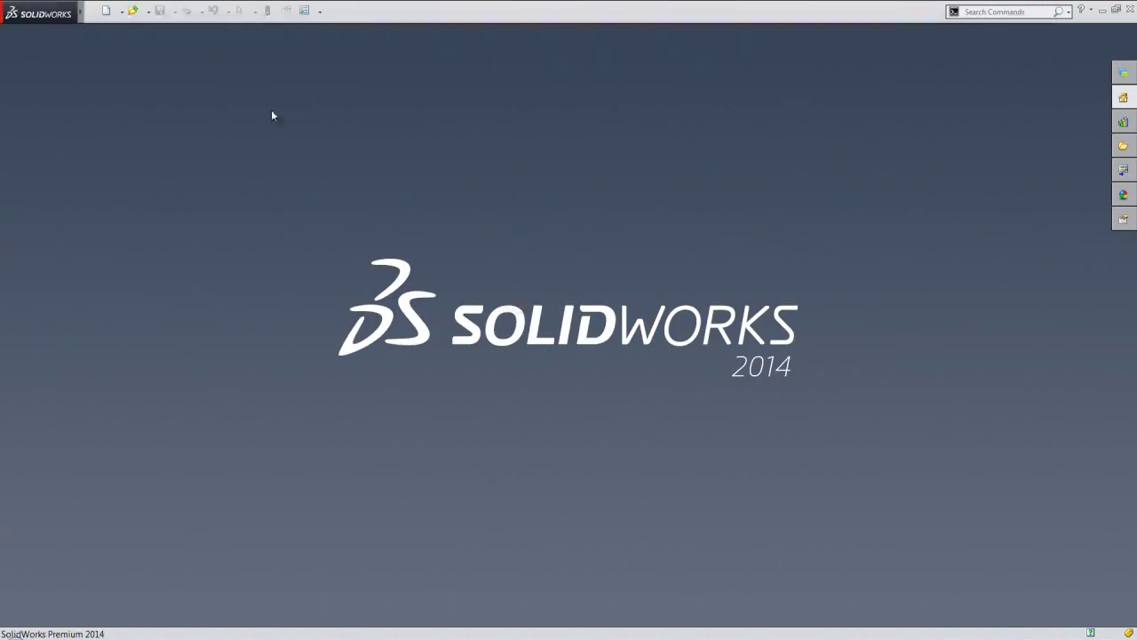
Create a new assembly document from the Tutorial 'assem' template.
{"action": "left_click", "coordinate": [107, 14]}
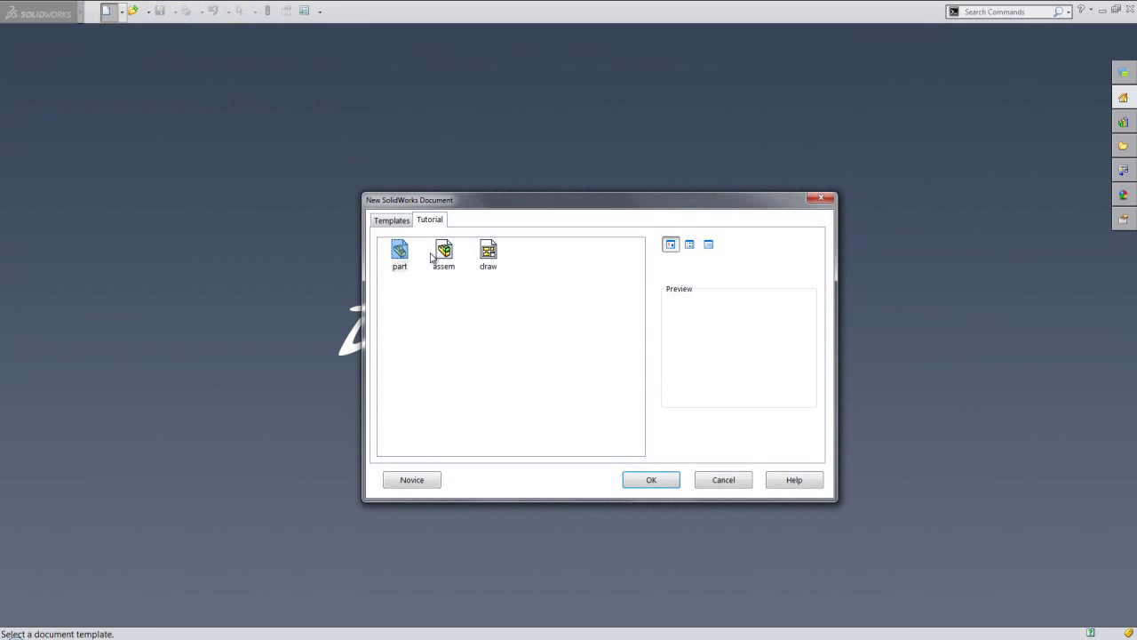
{"action": "left_click", "coordinate": [443, 252]}
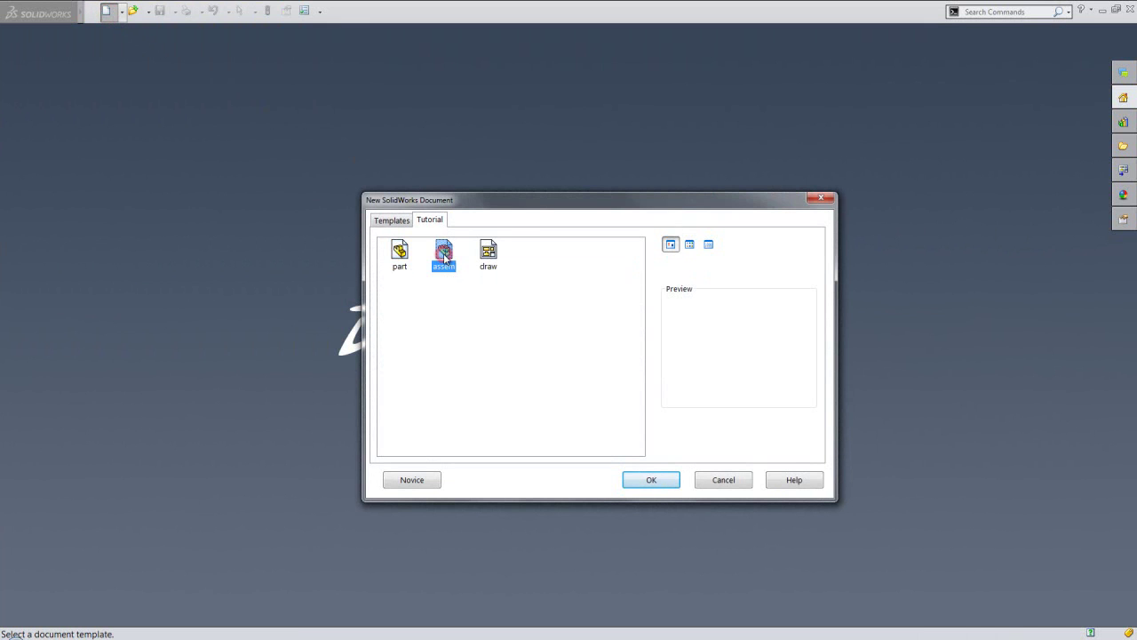
{"action": "left_click", "coordinate": [648, 480]}
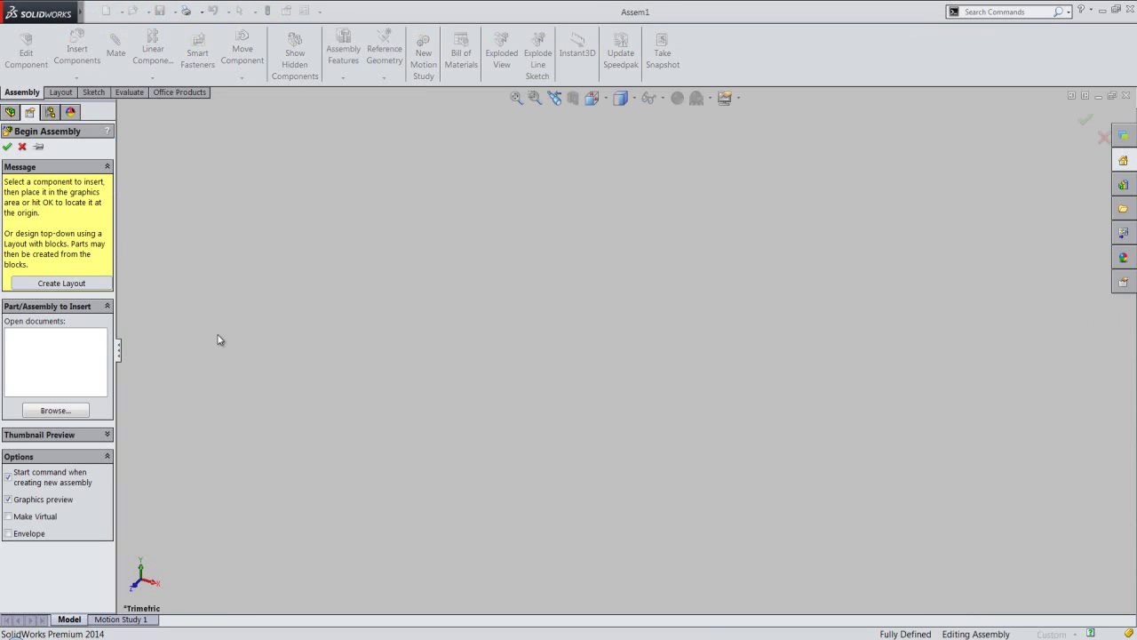
Insert the knee part and place it at the assembly origin with origins shown.
{"action": "left_click", "coordinate": [84, 411]}
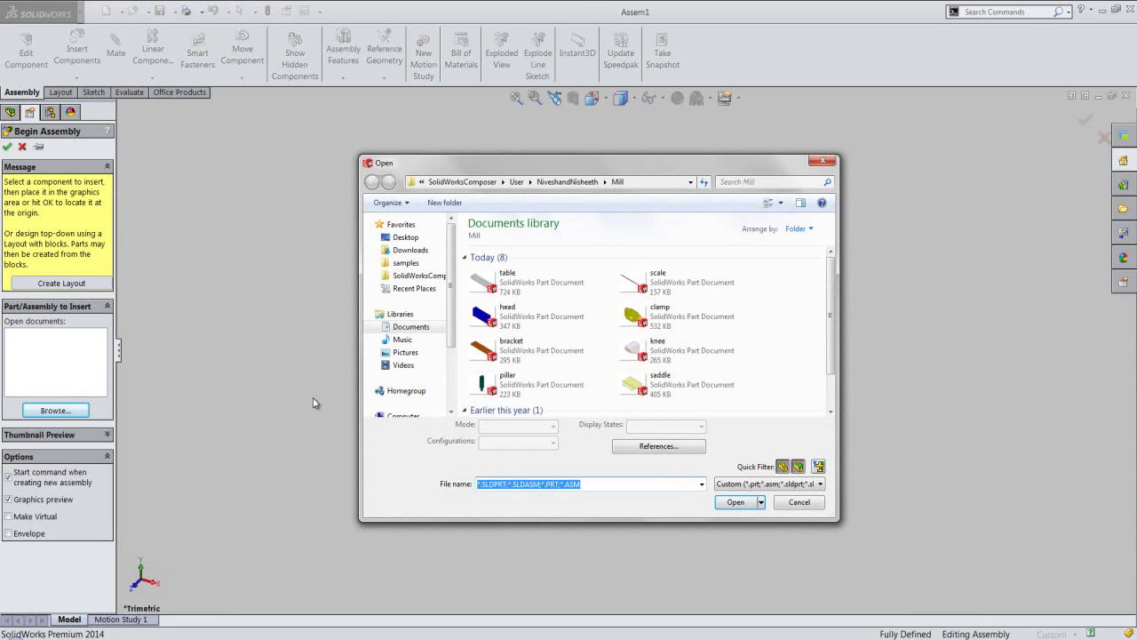
{"action": "double_click", "coordinate": [641, 346]}
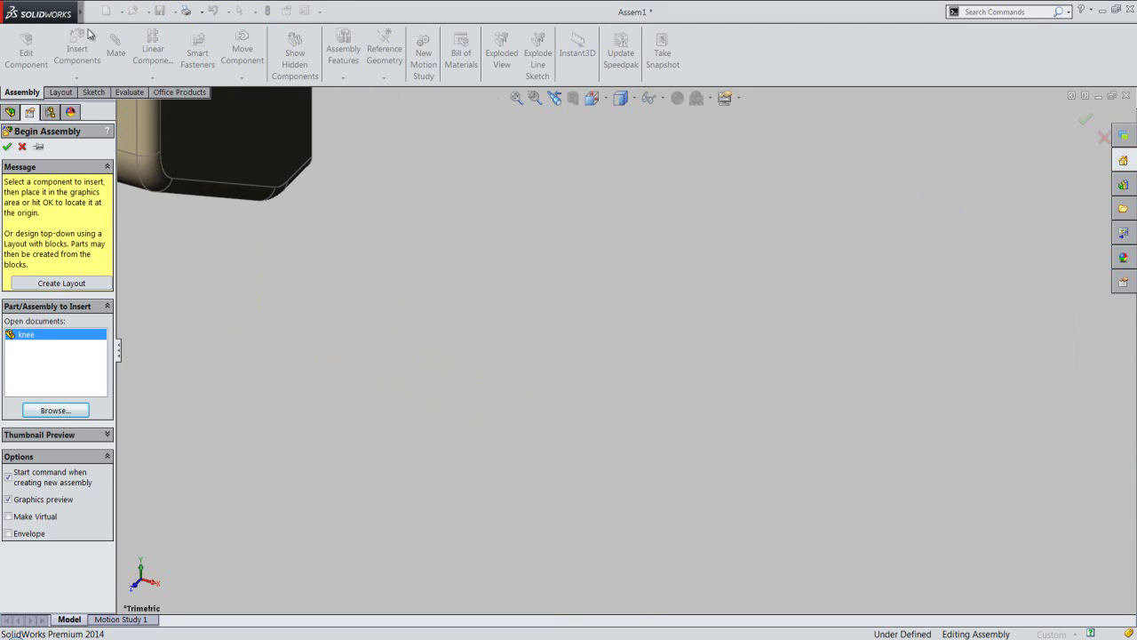
{"action": "left_click", "coordinate": [116, 12]}
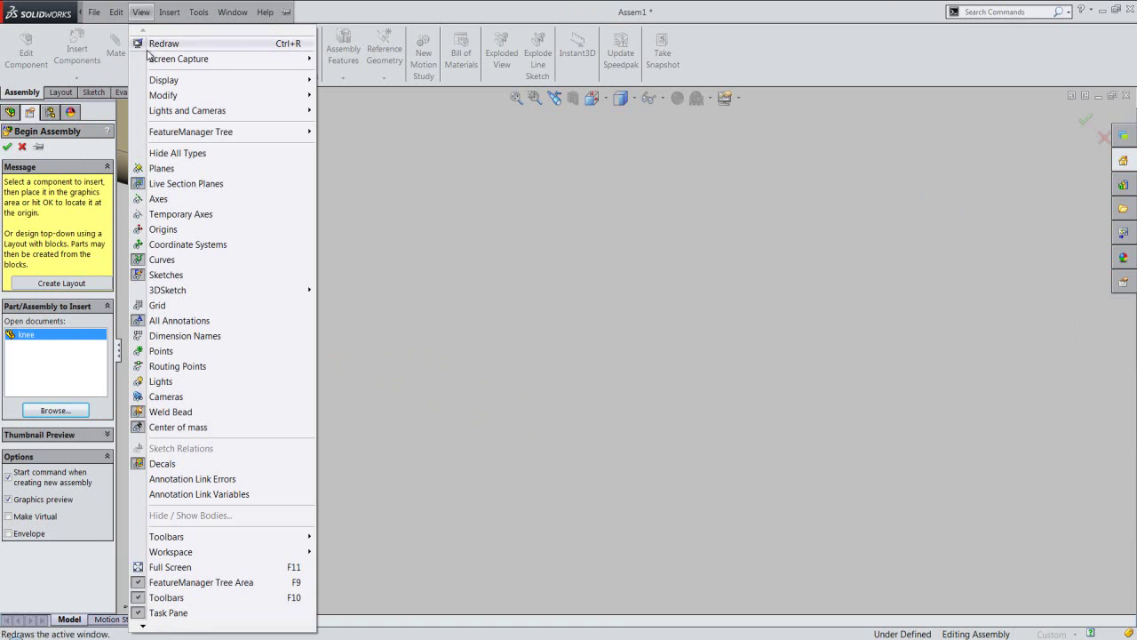
{"action": "left_click", "coordinate": [163, 230]}
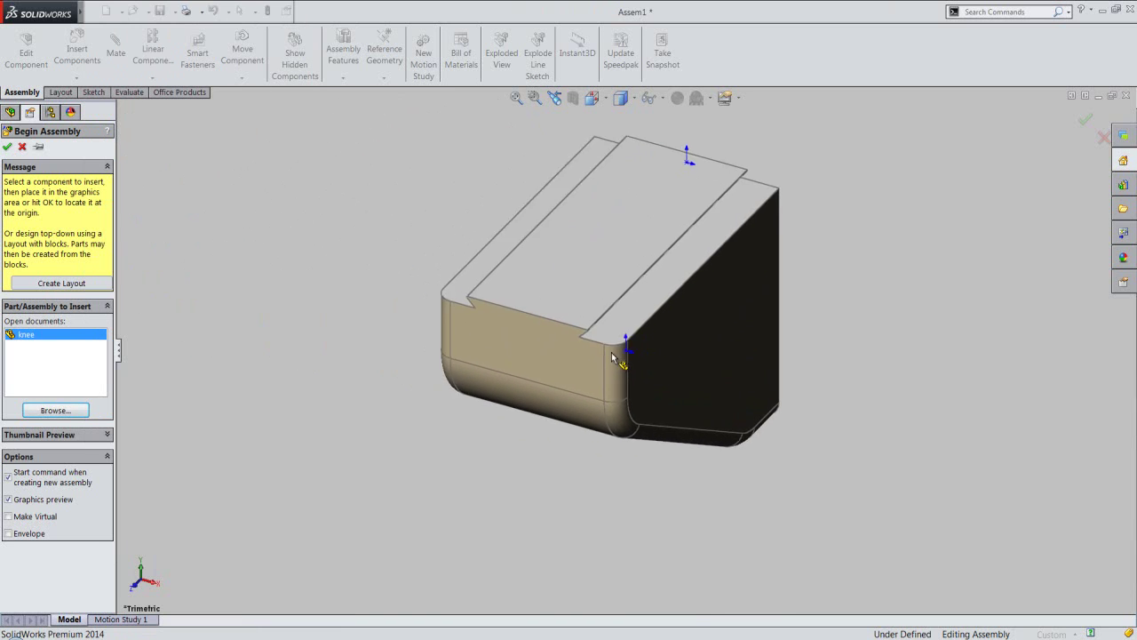
{"action": "left_click", "coordinate": [626, 349]}
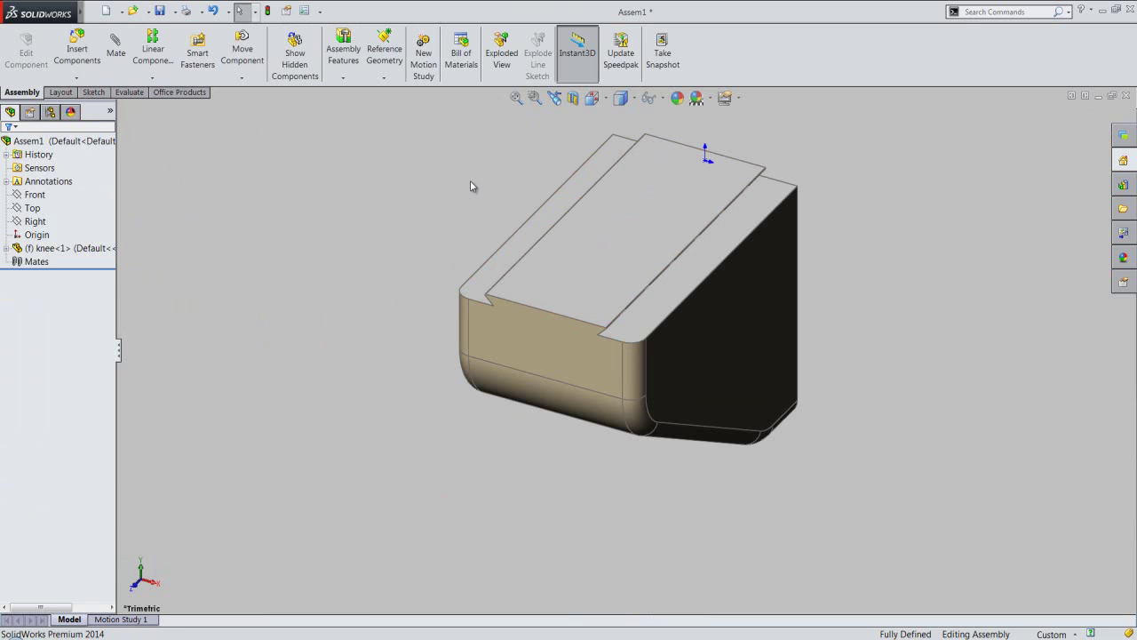
Set the Isometric view of the knee and begin saving the assembly.
{"action": "left_click", "coordinate": [619, 98]}
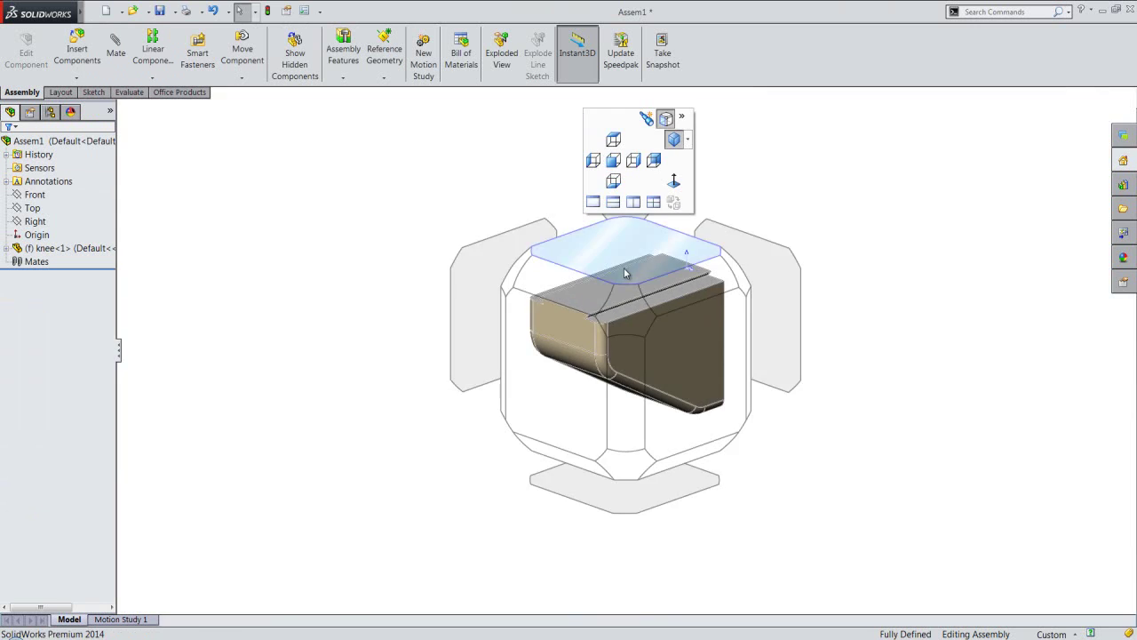
{"action": "left_click", "coordinate": [626, 308]}
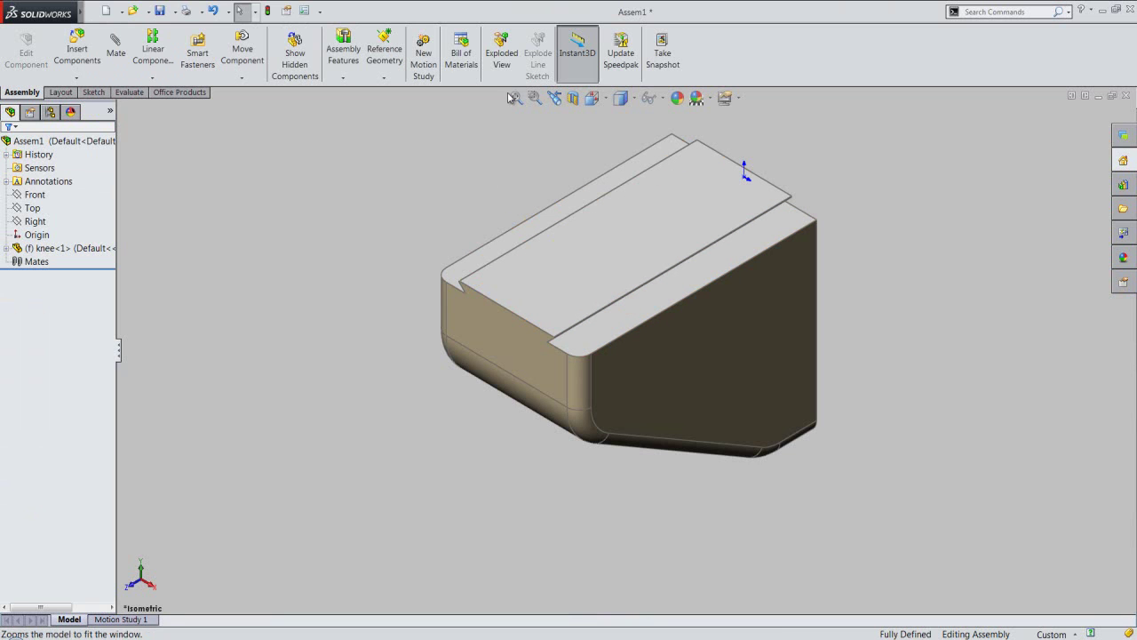
{"action": "left_click", "coordinate": [160, 10]}
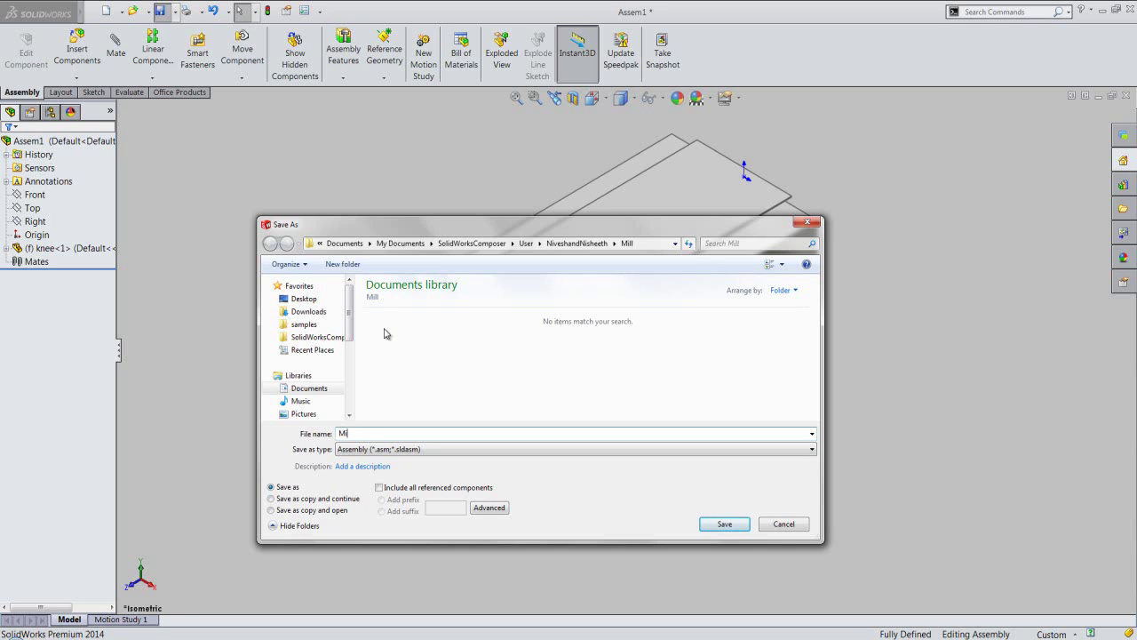
{"action": "type", "text": "Mill"}
Save the assembly as Mill, turn off origin display, and save again.
{"action": "left_click", "coordinate": [725, 524]}
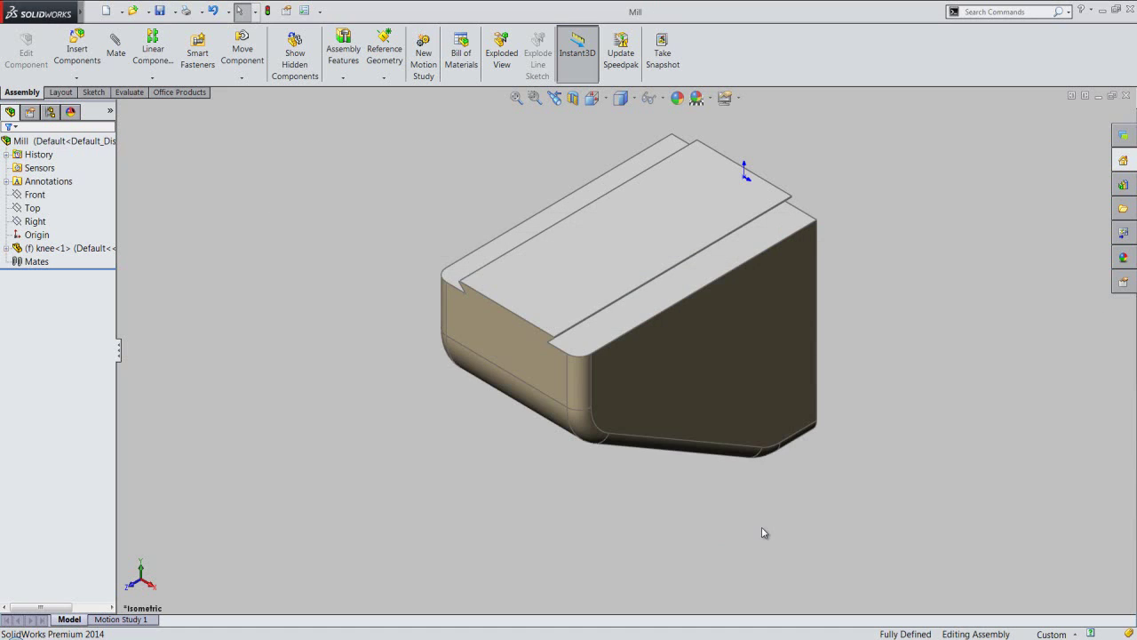
{"action": "left_click", "coordinate": [759, 509]}
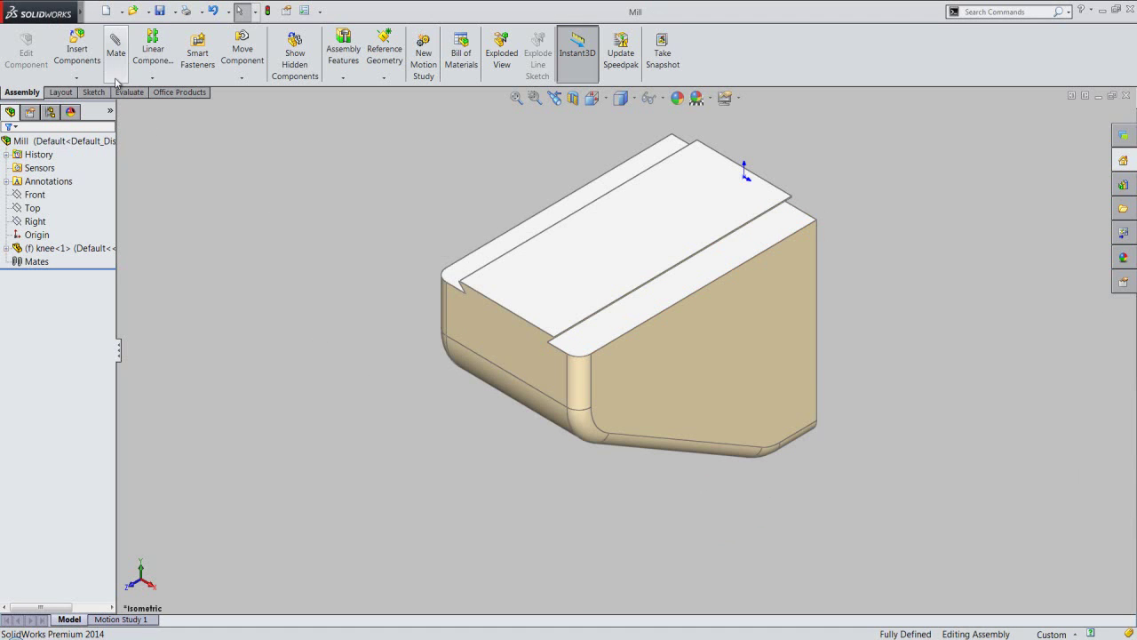
{"action": "left_click", "coordinate": [93, 11]}
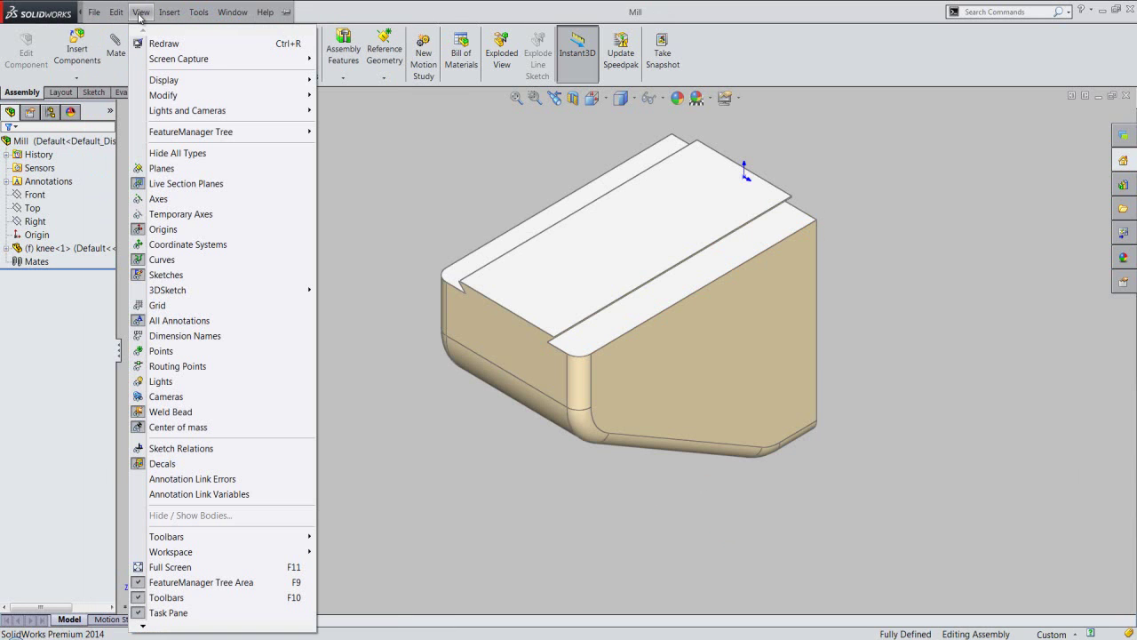
{"action": "left_click", "coordinate": [163, 228]}
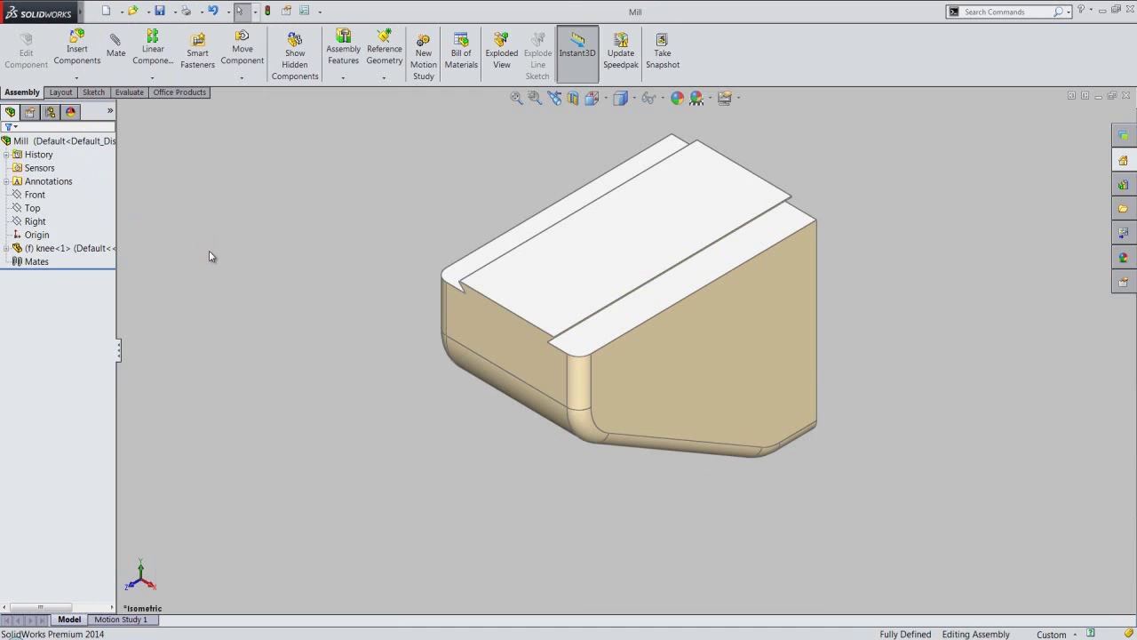
{"action": "left_click", "coordinate": [160, 11]}
Insert the saddle and table parts, placing the saddle left and the table in front of the knee.
{"action": "left_click", "coordinate": [84, 68]}
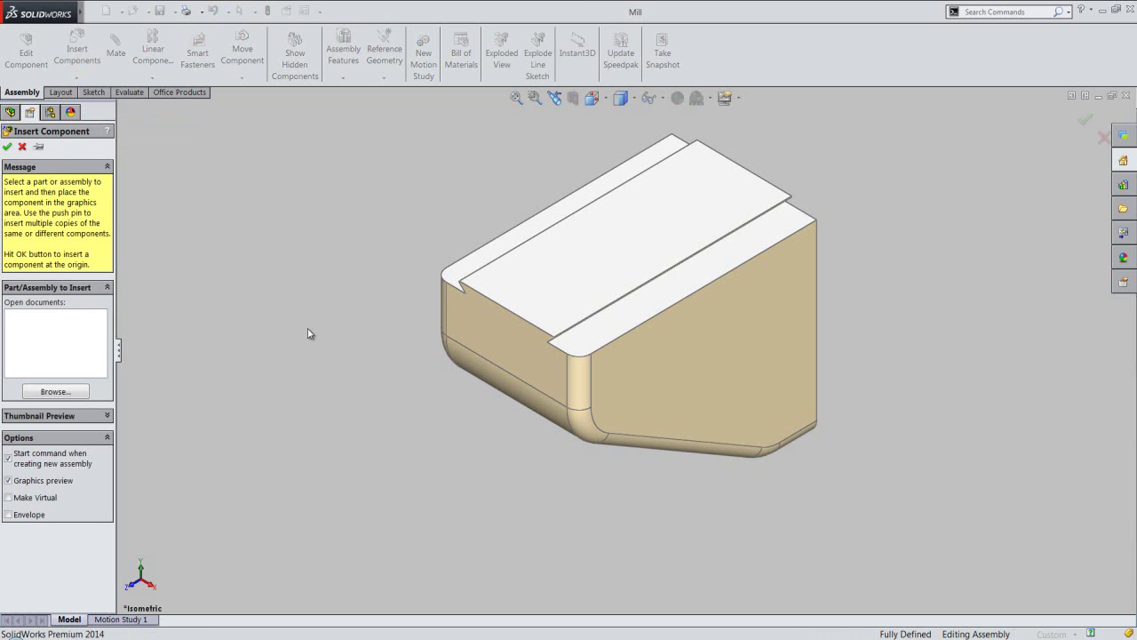
{"action": "left_click", "coordinate": [85, 394]}
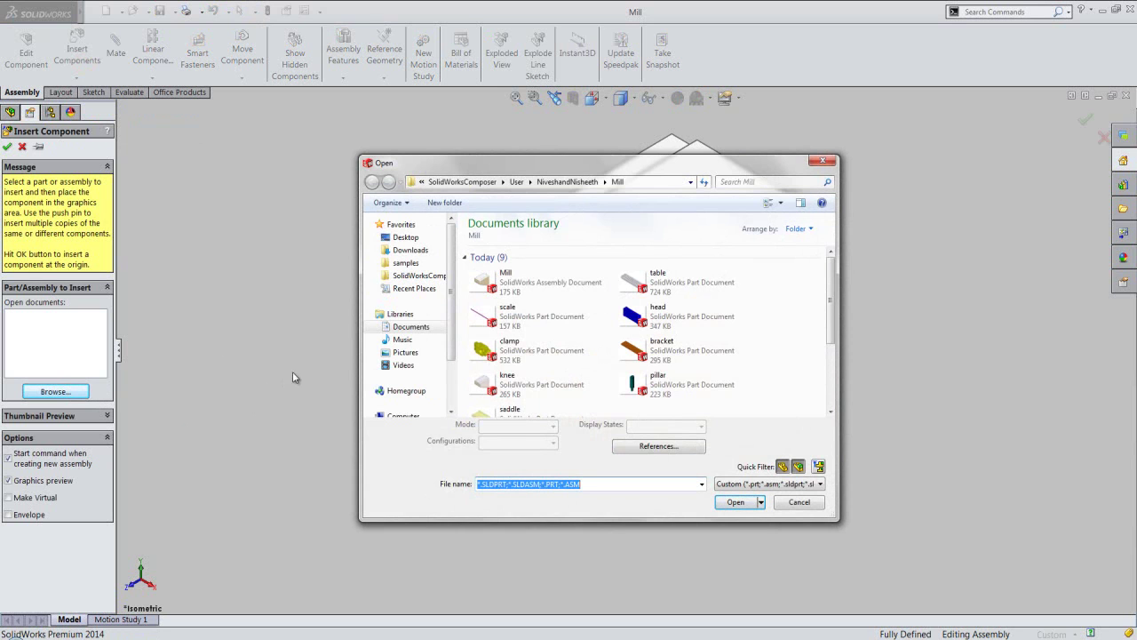
{"action": "left_click", "coordinate": [534, 410]}
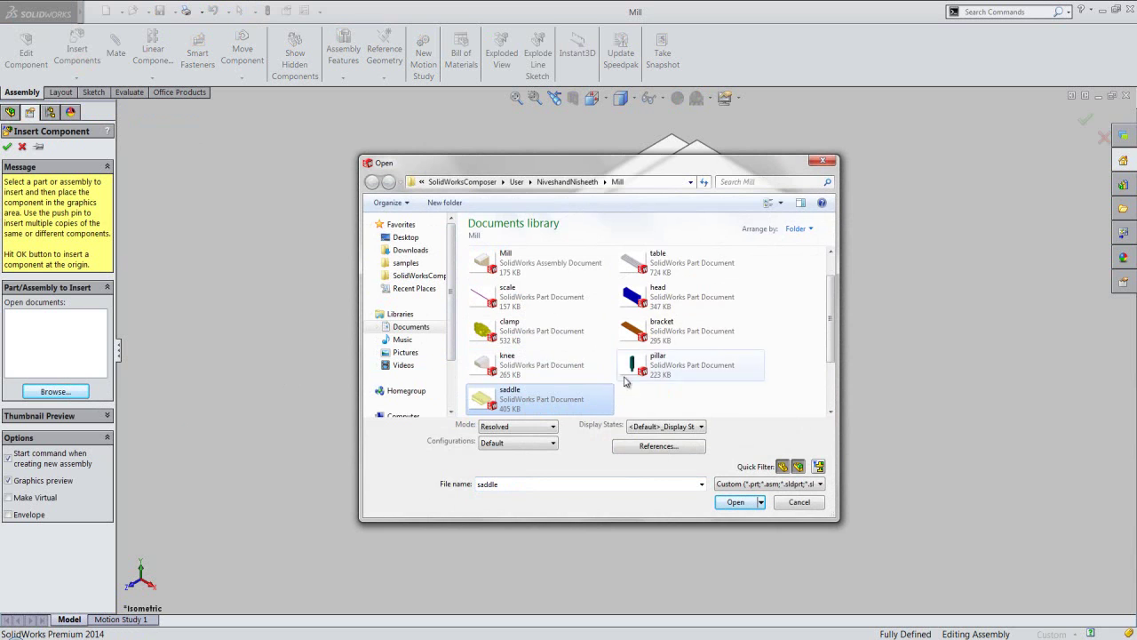
{"action": "left_click", "coordinate": [673, 264], "text": "ctrl"}
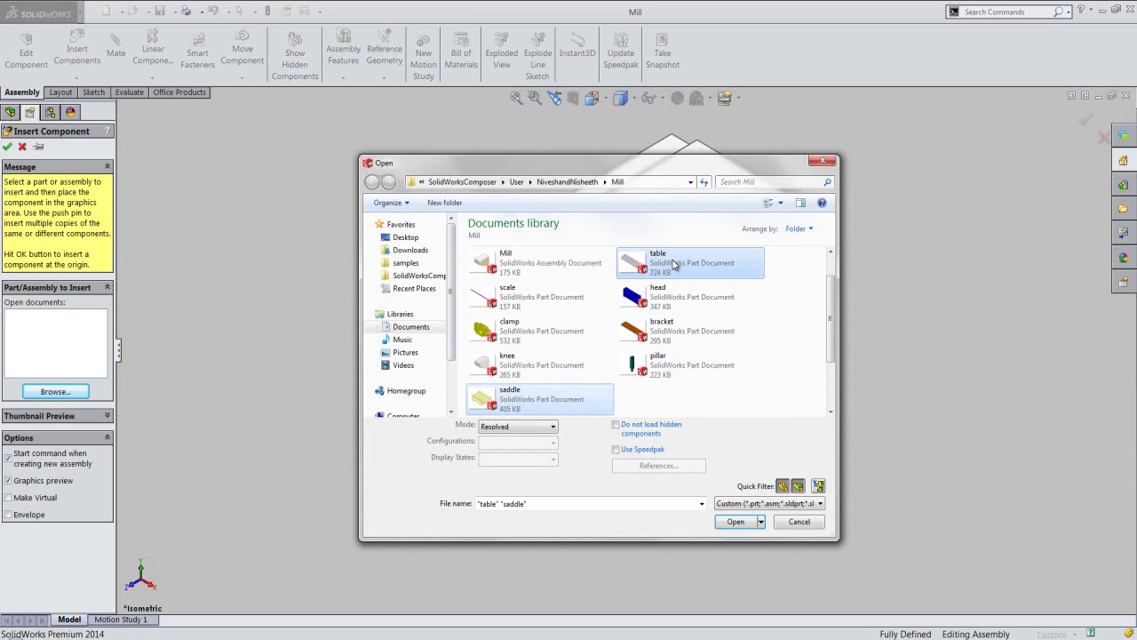
{"action": "left_click", "coordinate": [735, 522]}
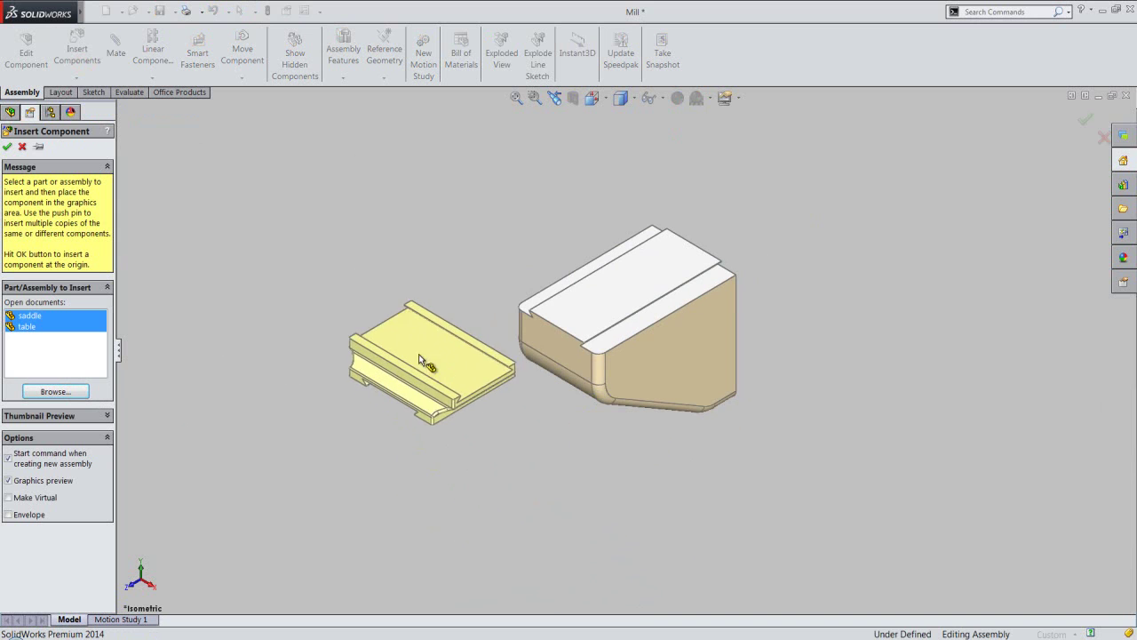
{"action": "left_click", "coordinate": [397, 337]}
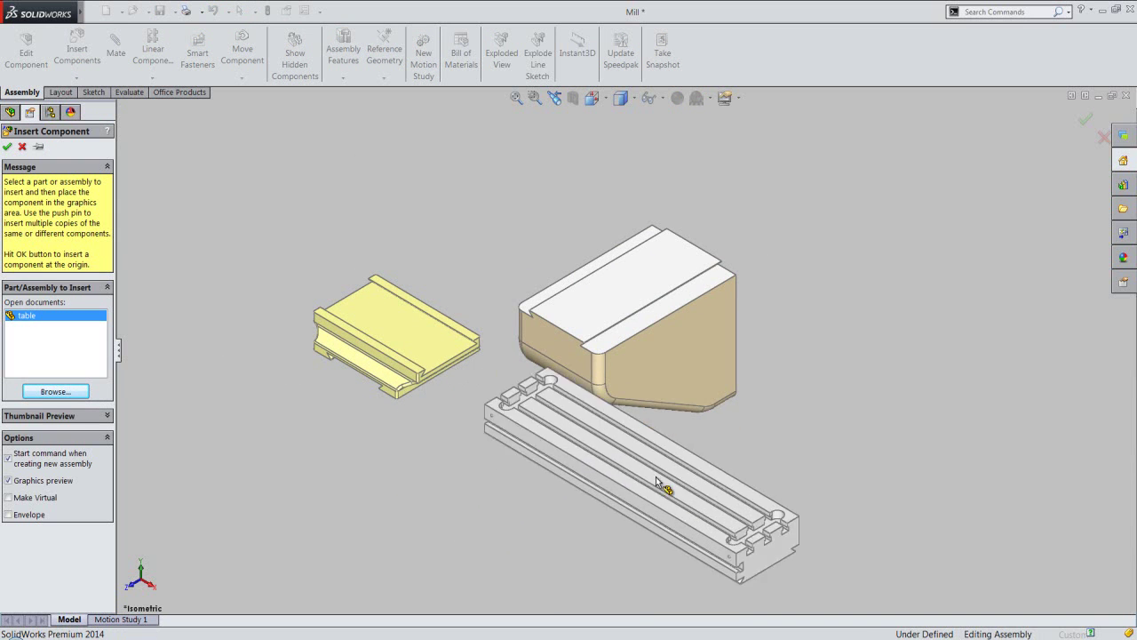
{"action": "left_click", "coordinate": [862, 259]}
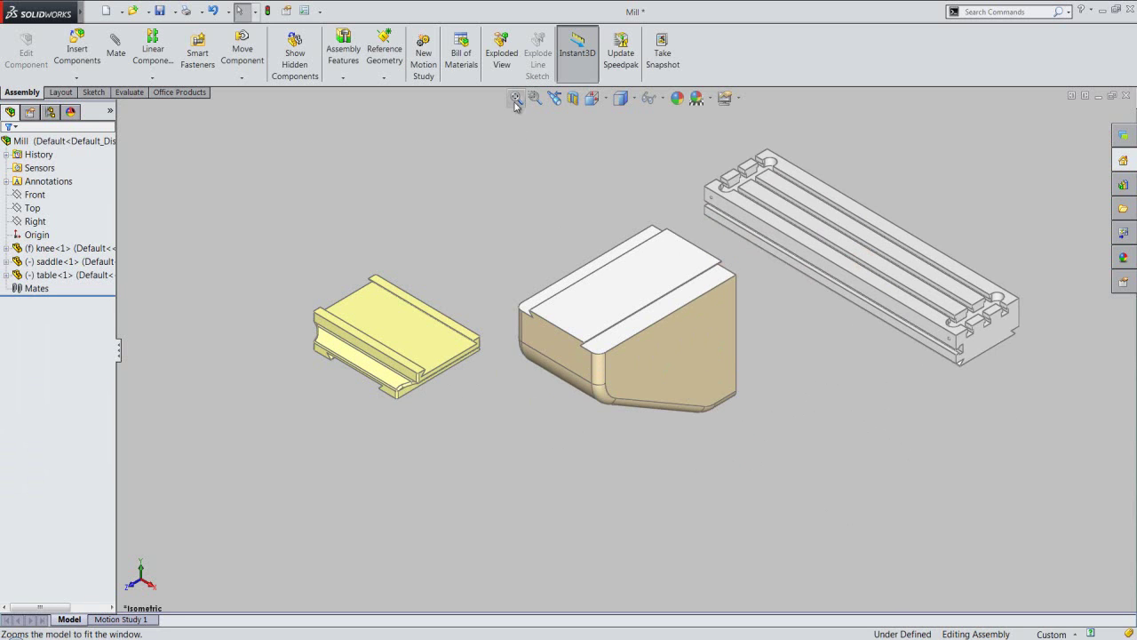
Move the saddle up and the table behind the knee, then zoom to fit all three.
{"action": "left_click", "coordinate": [515, 98]}
{"action": "left_click", "coordinate": [427, 338]}
{"action": "left_click_drag", "start_coordinate": [425, 337], "coordinate": [480, 242]}
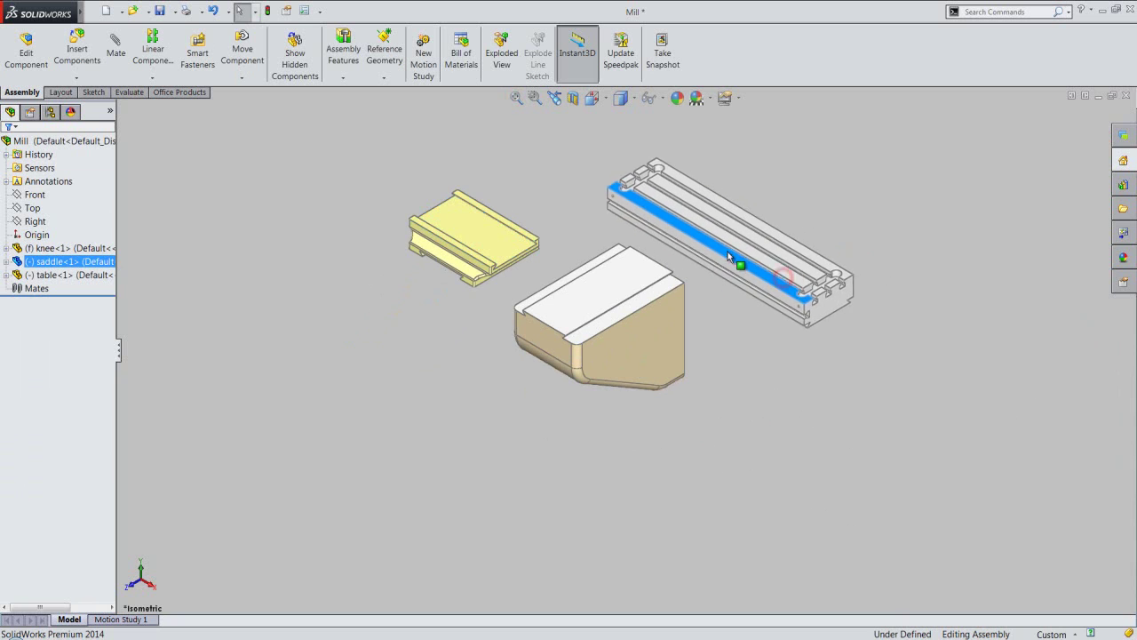
{"action": "left_click_drag", "start_coordinate": [784, 280], "coordinate": [688, 238]}
{"action": "left_click", "coordinate": [537, 138]}
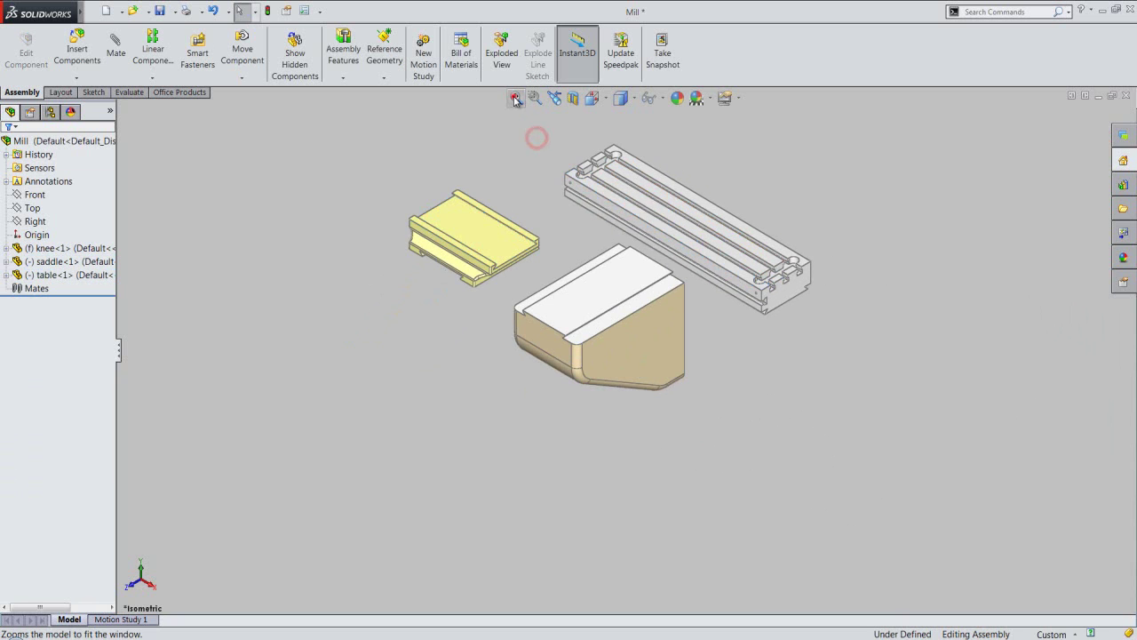
{"action": "left_click", "coordinate": [516, 98]}
Save the Mill assembly using 'Rebuild and save the document', then zoom in.
{"action": "left_click", "coordinate": [162, 12]}
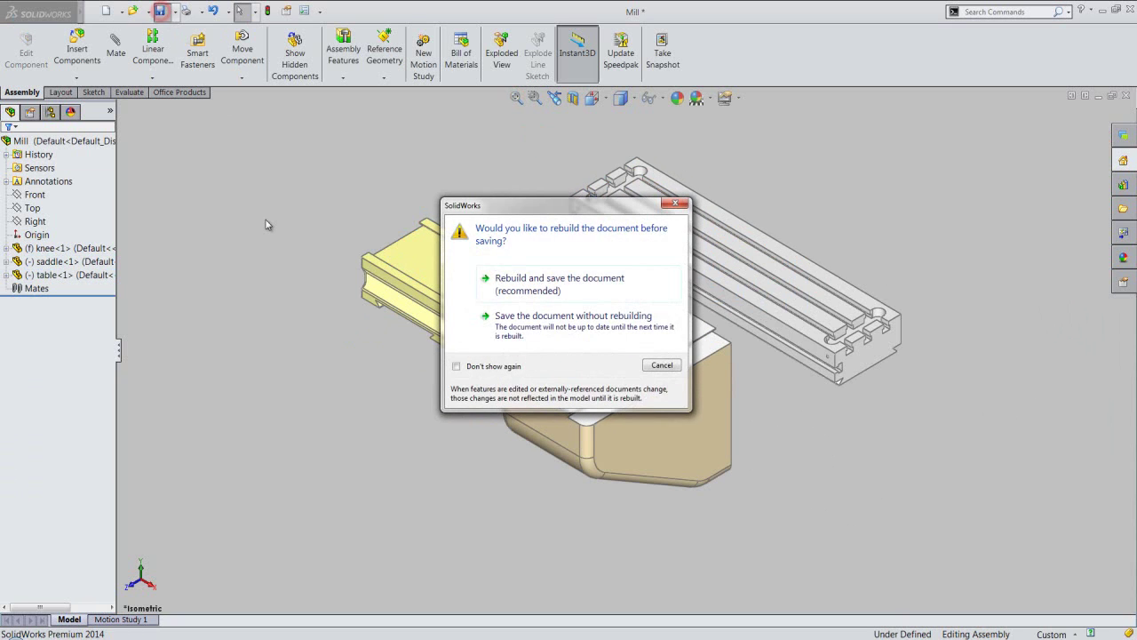
{"action": "left_click", "coordinate": [519, 284]}
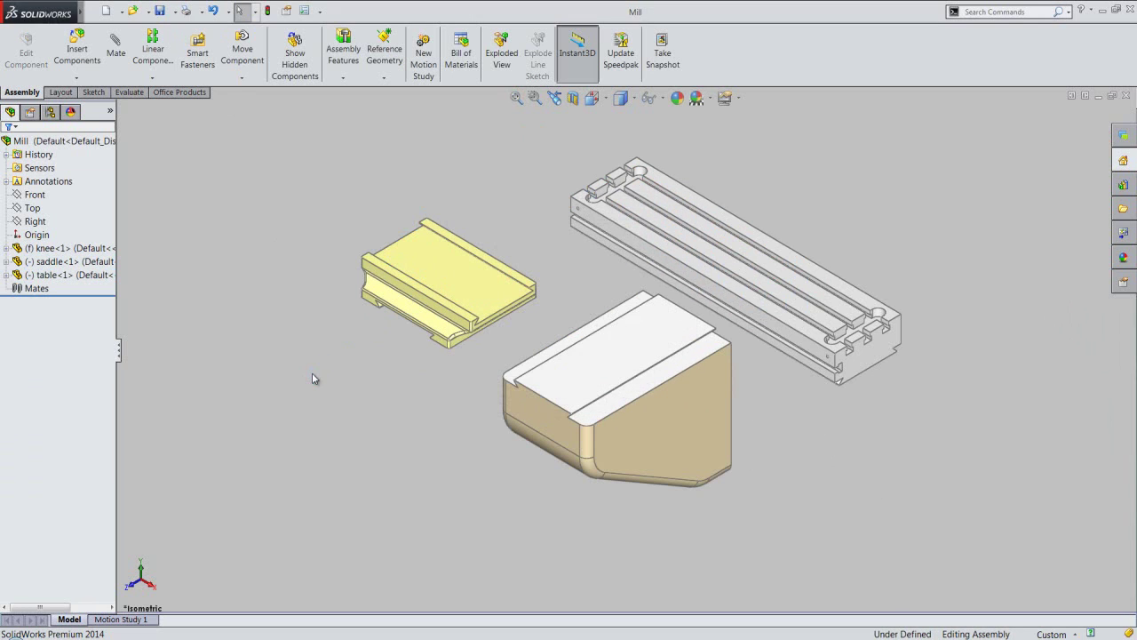
{"action": "scroll", "coordinate": [435, 373], "scroll_direction": "down", "scroll_amount": 3}
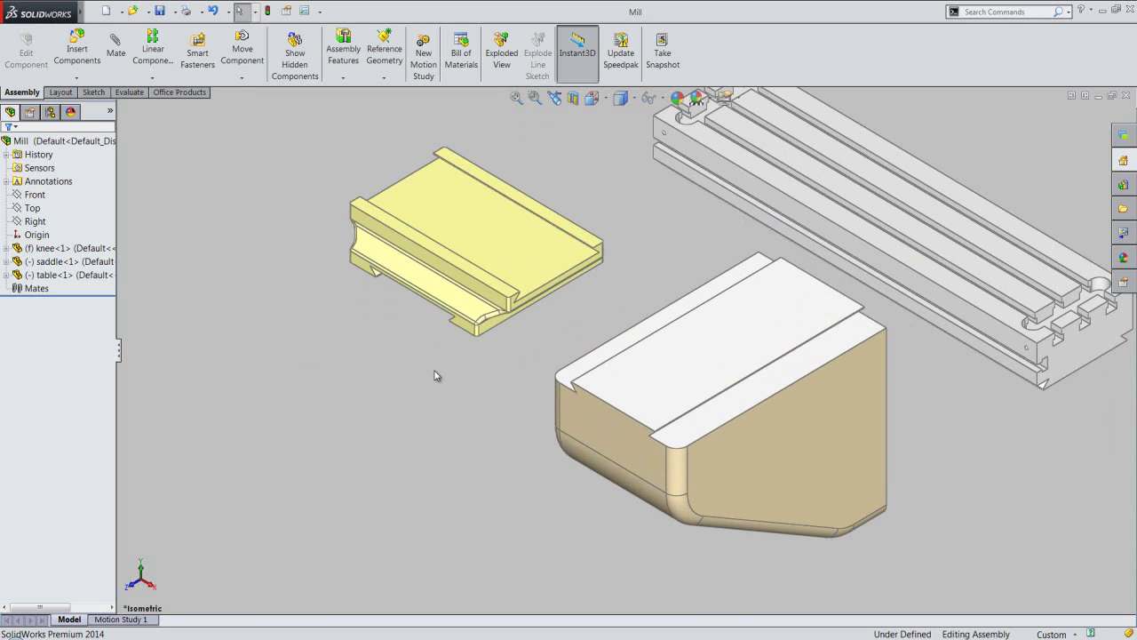
Add a Coincident mate between the saddle's bottom face and the knee's top face.
{"action": "left_click", "coordinate": [121, 62]}
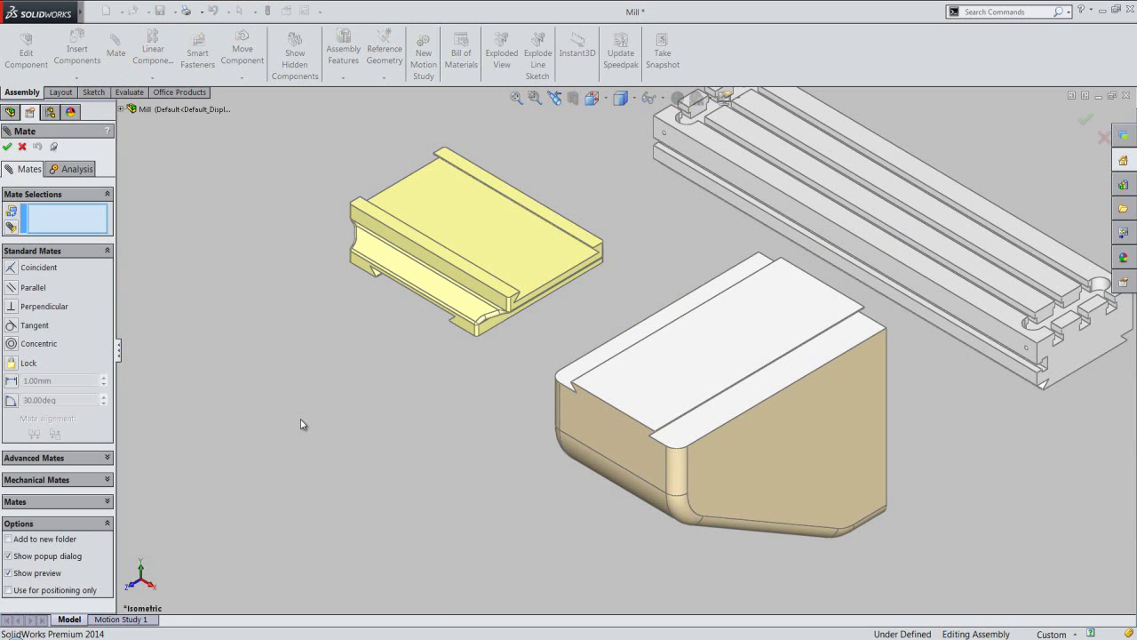
{"action": "middle_click_drag", "start_coordinate": [385, 433], "coordinate": [419, 257]}
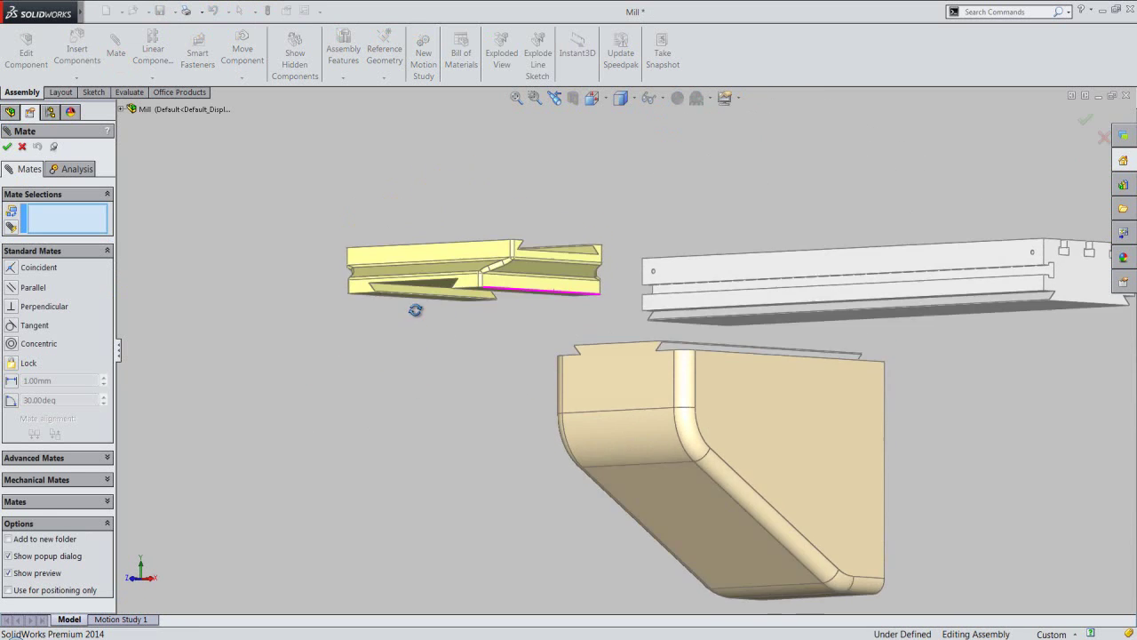
{"action": "scroll", "coordinate": [451, 303], "scroll_direction": "down", "scroll_amount": 3}
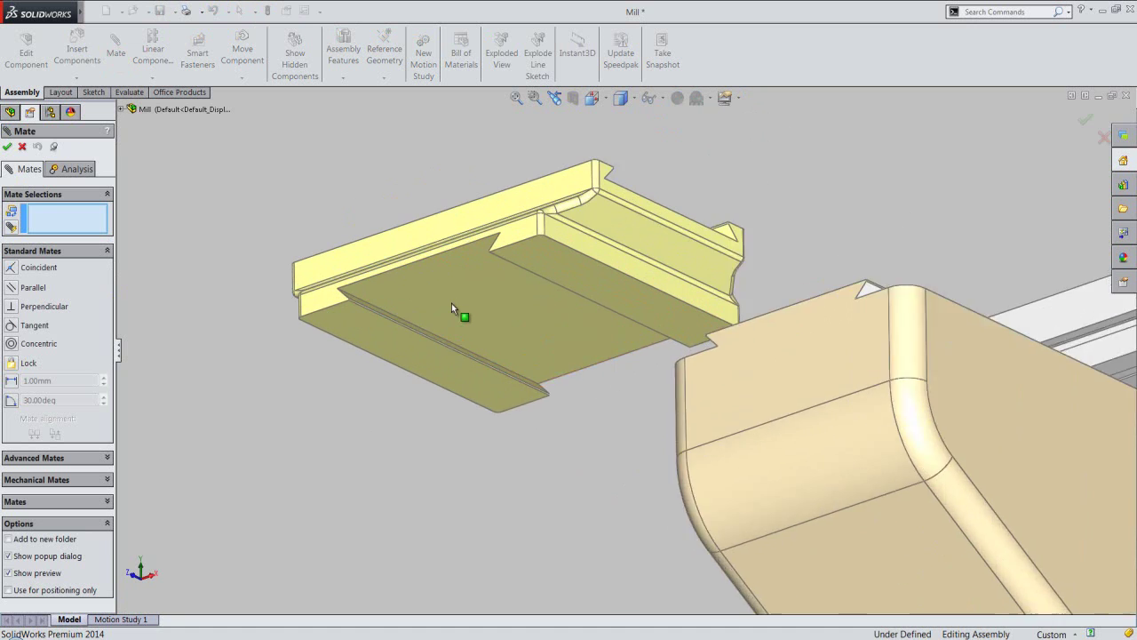
{"action": "scroll", "coordinate": [453, 301], "scroll_direction": "down", "scroll_amount": 3}
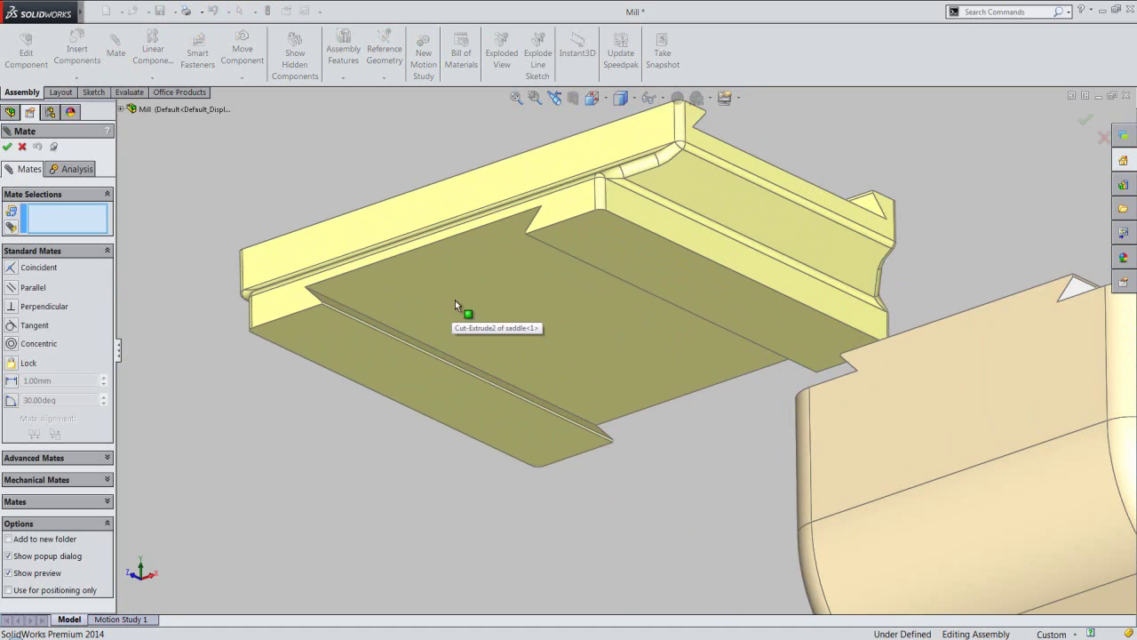
{"action": "left_click", "coordinate": [603, 351]}
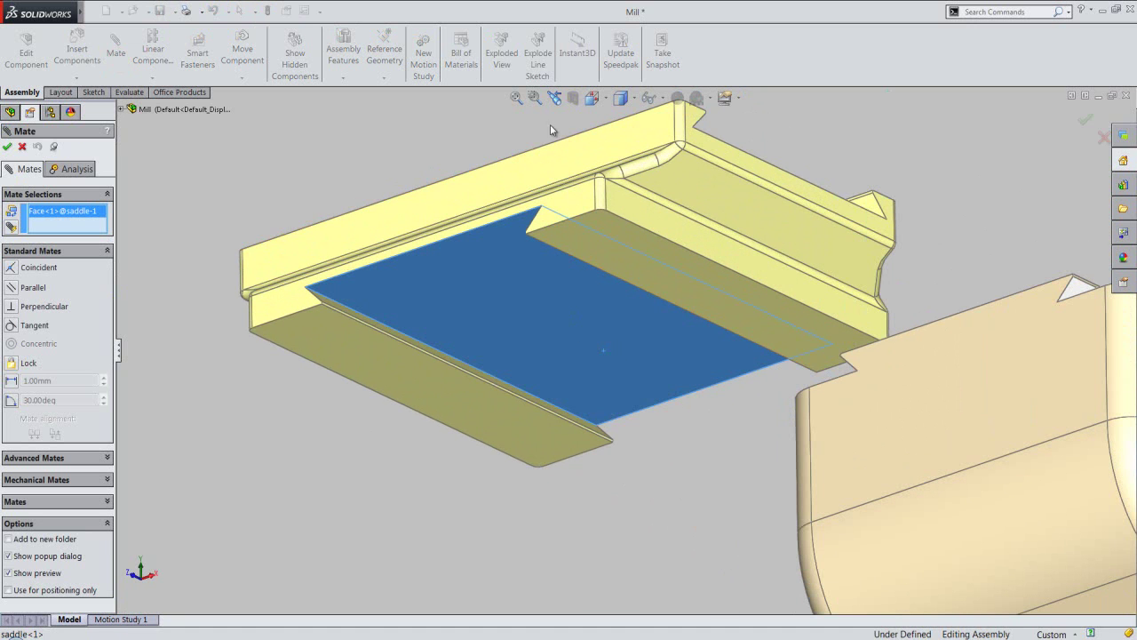
{"action": "left_click", "coordinate": [554, 98]}
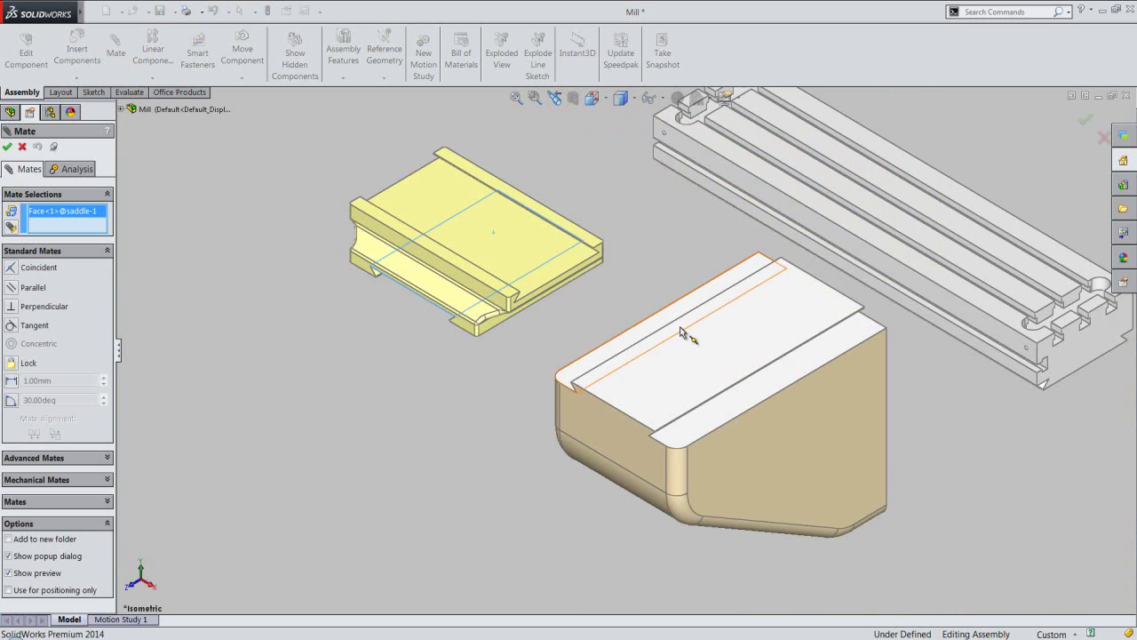
{"action": "scroll", "coordinate": [682, 342], "scroll_direction": "down", "scroll_amount": 2}
{"action": "left_click", "coordinate": [688, 374]}
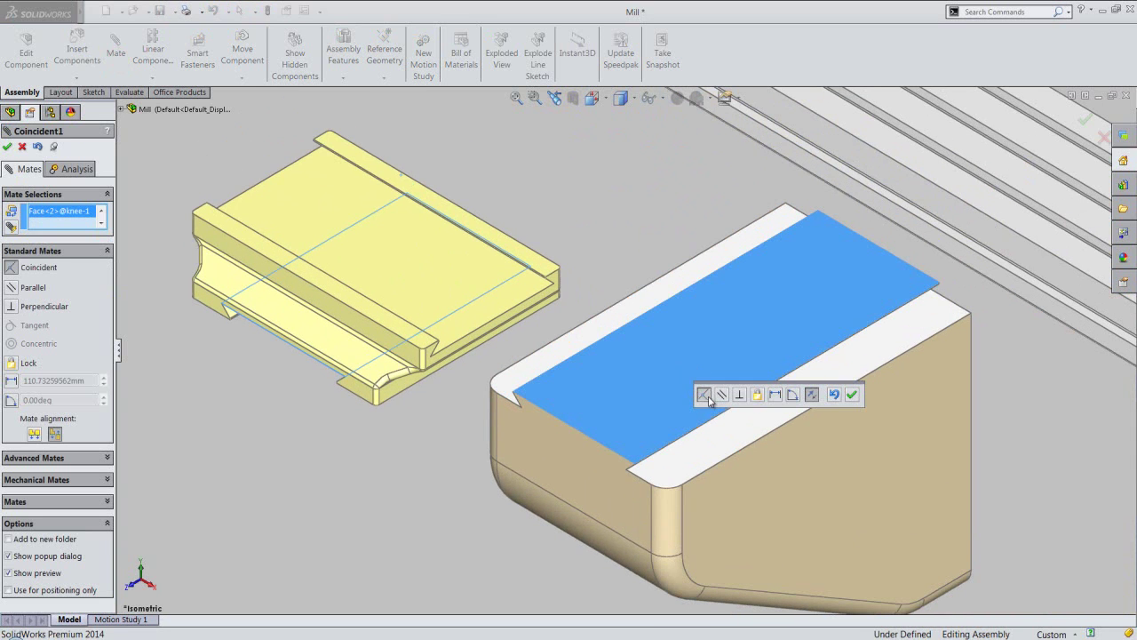
{"action": "left_click", "coordinate": [851, 396]}
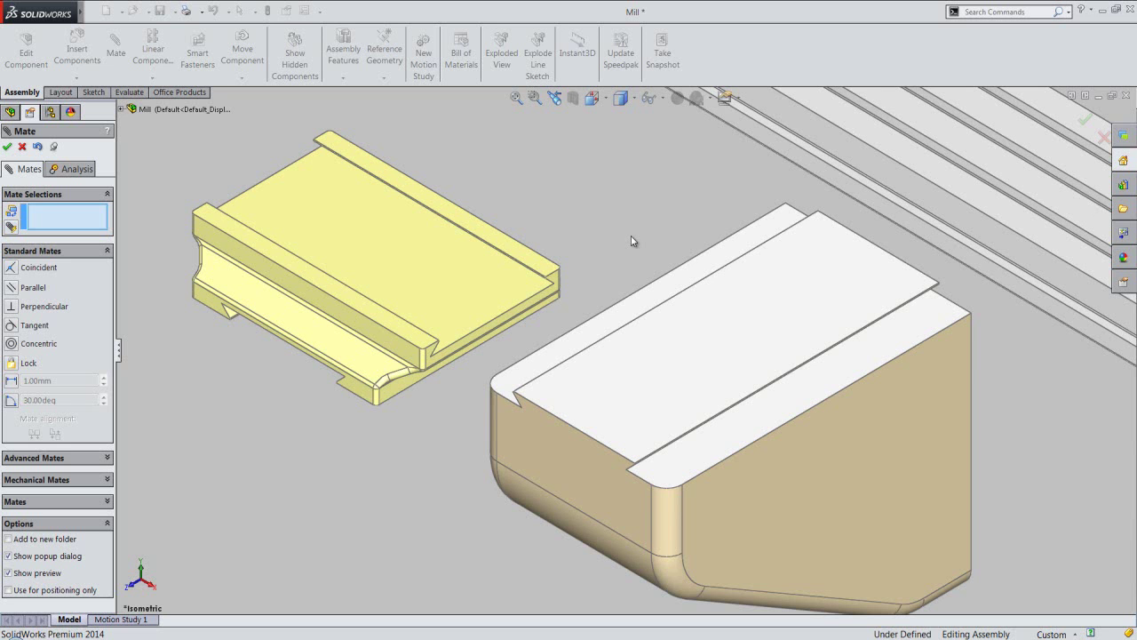
Orbit and zoom in to select the saddle's lower slot face for a mate.
{"action": "scroll", "coordinate": [221, 328], "scroll_direction": "down", "scroll_amount": 5}
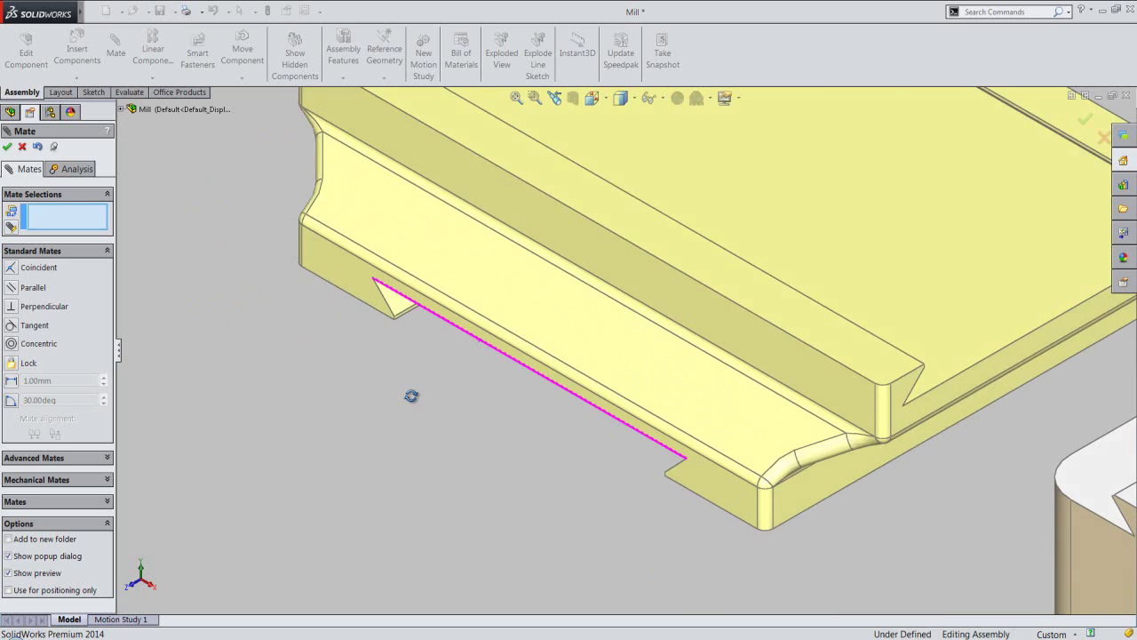
{"action": "middle_click_drag", "start_coordinate": [411, 396], "coordinate": [409, 350]}
{"action": "scroll", "coordinate": [407, 360], "scroll_direction": "down", "scroll_amount": 2}
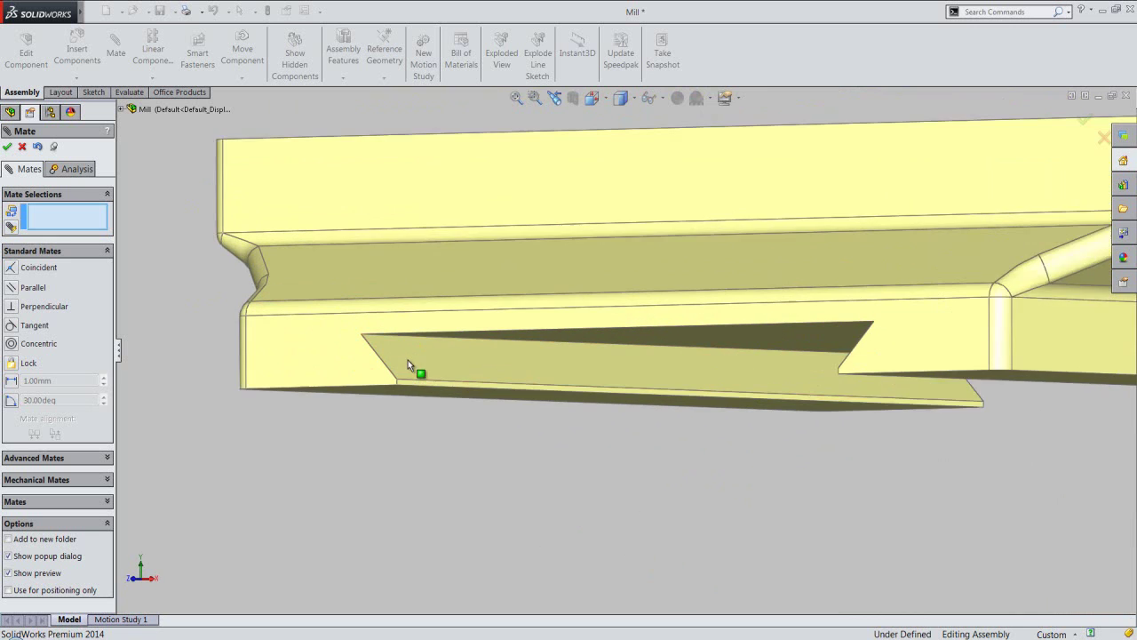
{"action": "scroll", "coordinate": [408, 360], "scroll_direction": "down", "scroll_amount": 1}
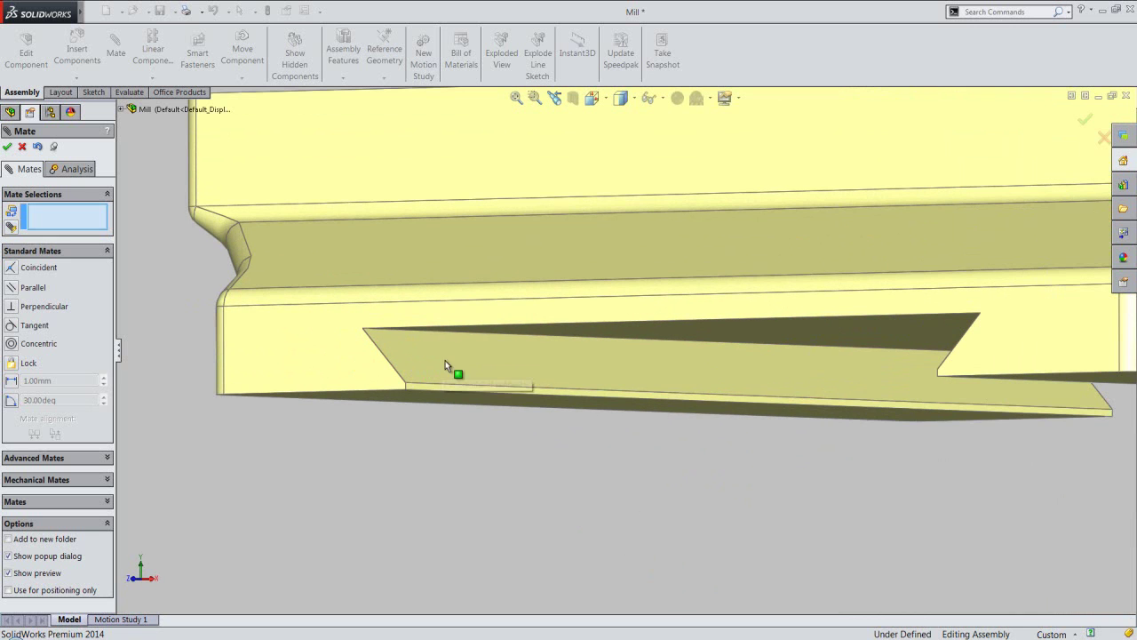
{"action": "left_click", "coordinate": [584, 368]}
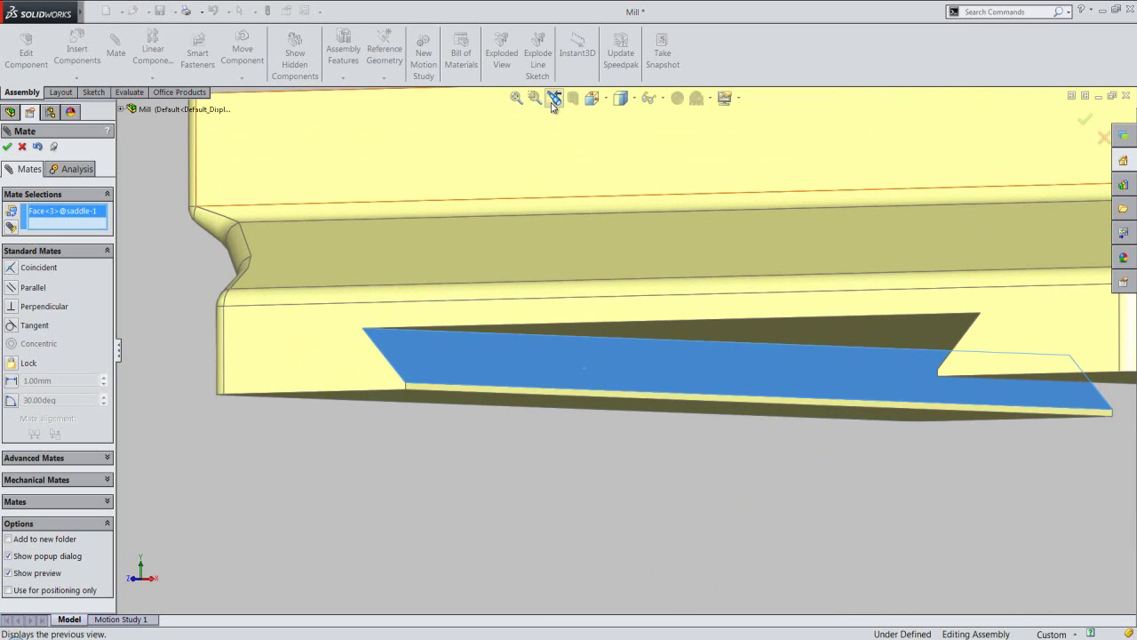
Pair it with the knee's matching dovetail face and accept Coincident2.
{"action": "left_click", "coordinate": [554, 99]}
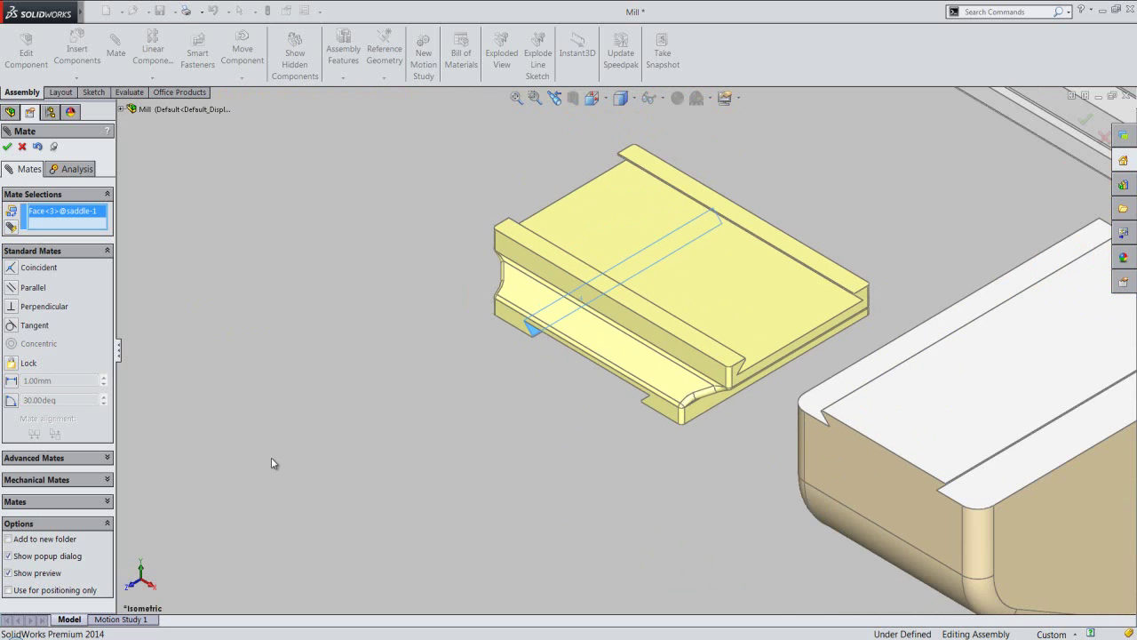
{"action": "left_click", "coordinate": [554, 98]}
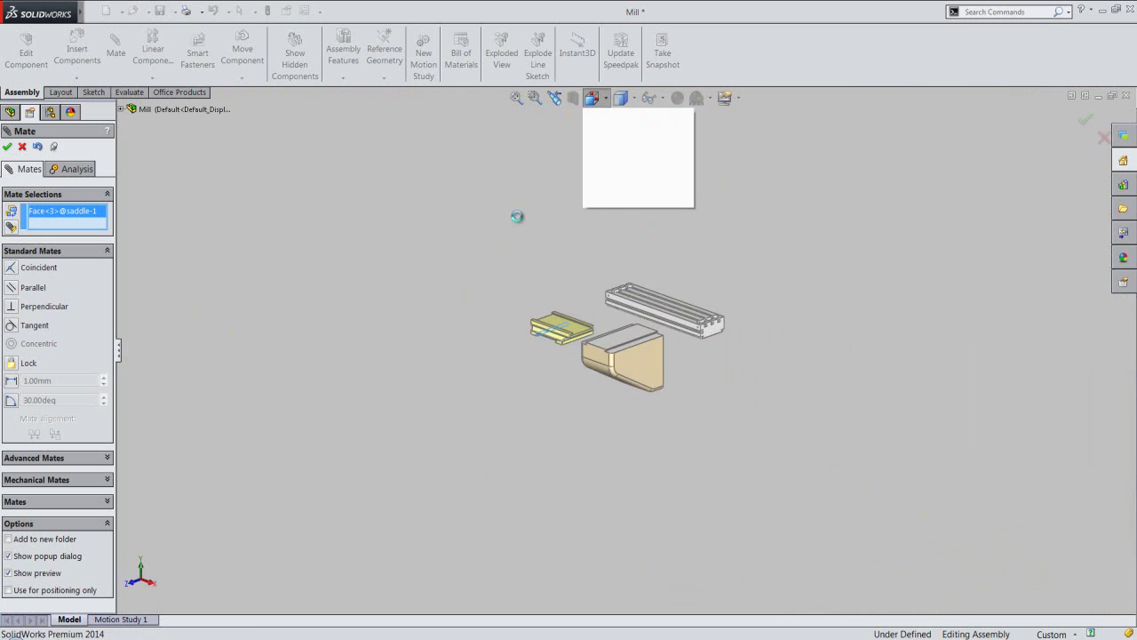
{"action": "left_click", "coordinate": [516, 267]}
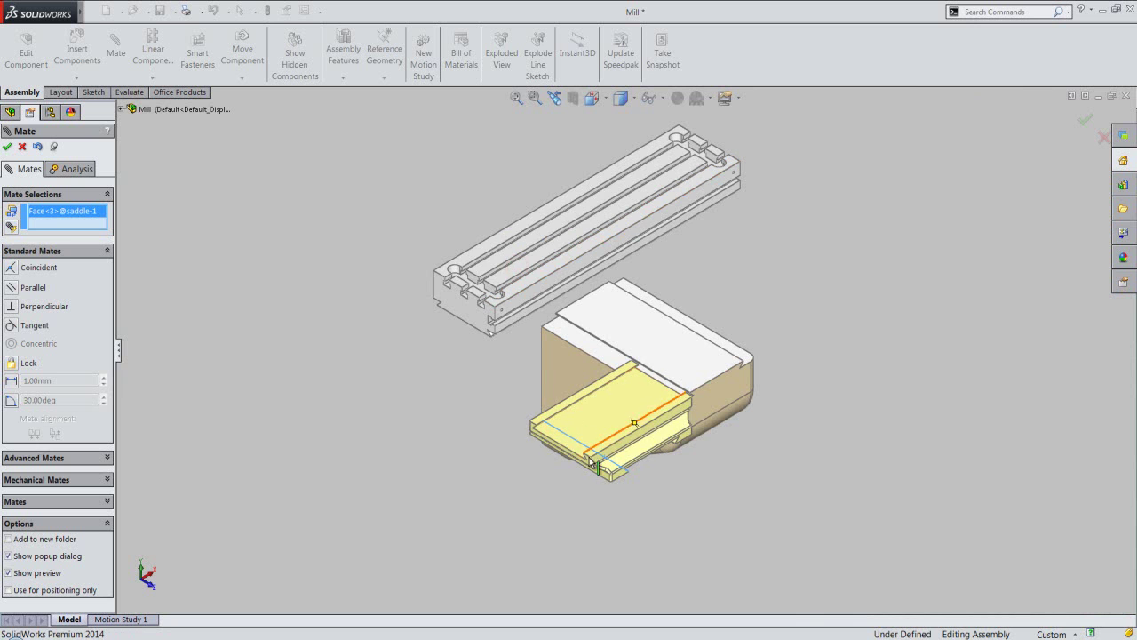
{"action": "scroll", "coordinate": [689, 398], "scroll_direction": "down", "scroll_amount": 3}
{"action": "scroll", "coordinate": [660, 365], "scroll_direction": "down", "scroll_amount": 3}
{"action": "mouse_move", "coordinate": [635, 355]}
{"action": "middle_mouse_down"}
{"action": "mouse_move", "coordinate": [629, 319]}
{"action": "mouse_move", "coordinate": [598, 292]}
{"action": "mouse_move", "coordinate": [615, 289]}
{"action": "middle_mouse_up"}
{"action": "left_click", "coordinate": [661, 348]}
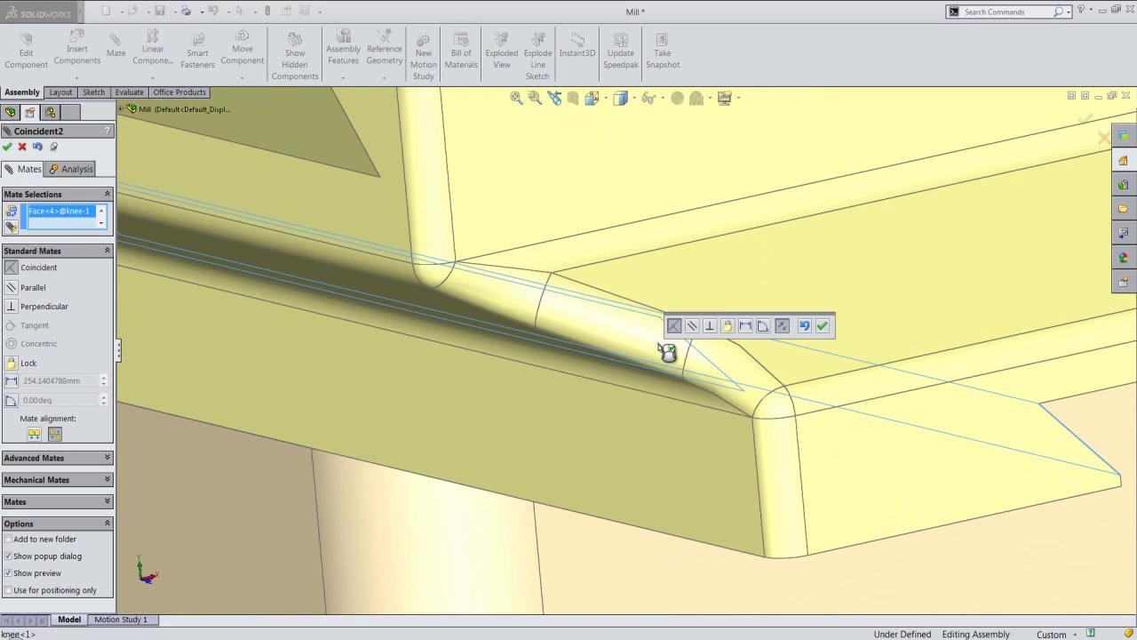
{"action": "scroll", "coordinate": [520, 434], "scroll_direction": "up", "scroll_amount": 2}
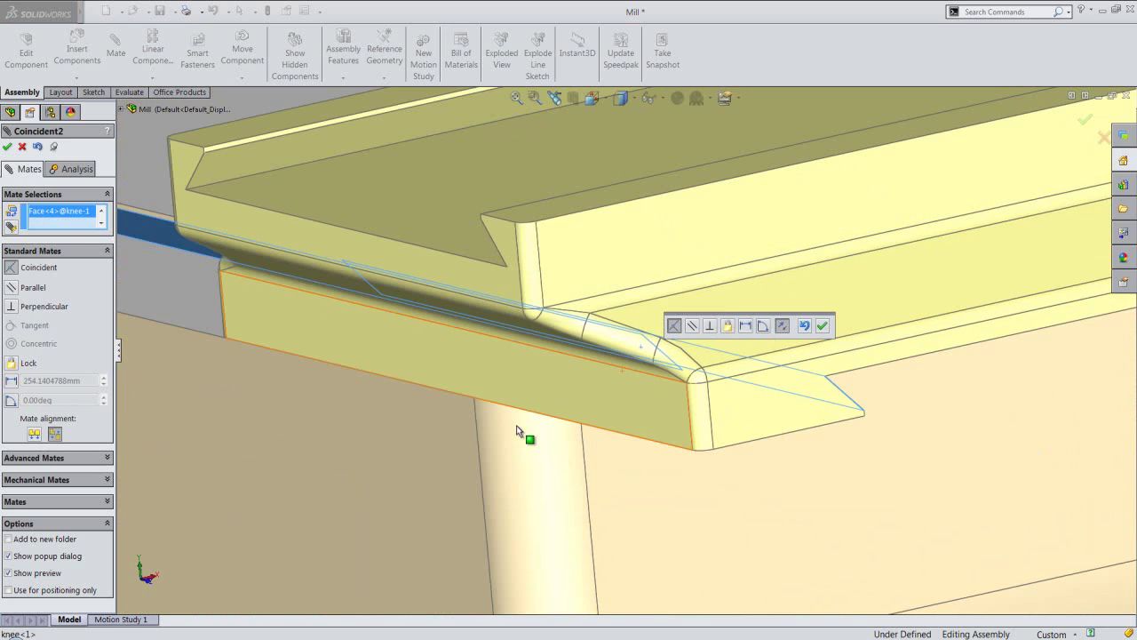
{"action": "left_click", "coordinate": [823, 327]}
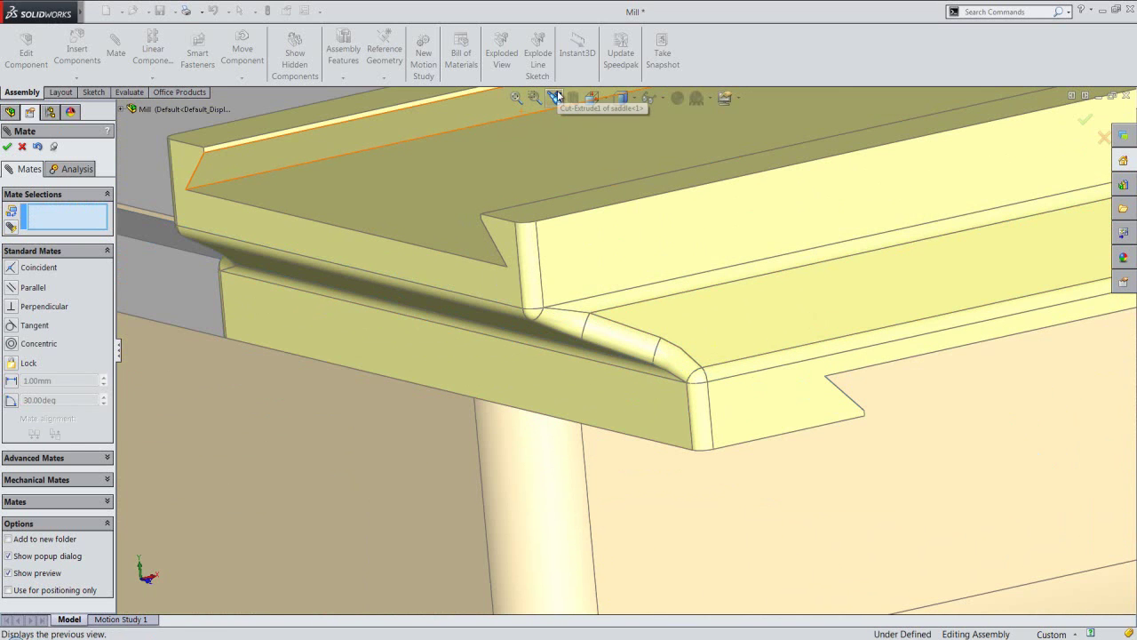
Return to the Isometric view and close the Mate PropertyManager.
{"action": "left_click", "coordinate": [556, 97]}
{"action": "left_click", "coordinate": [556, 97]}
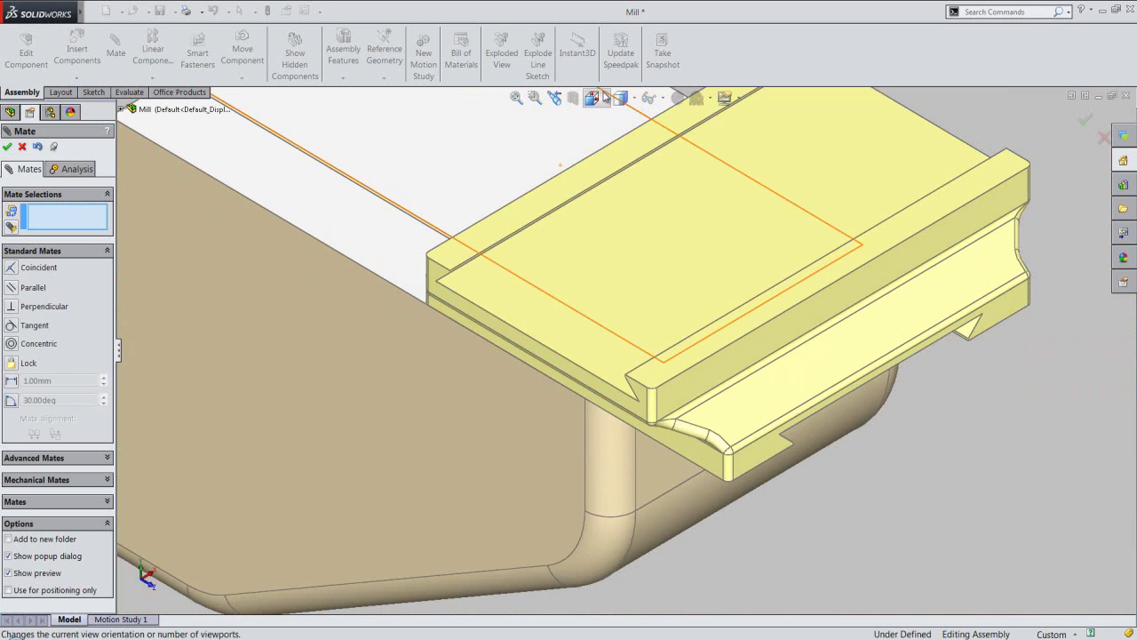
{"action": "left_click", "coordinate": [605, 96]}
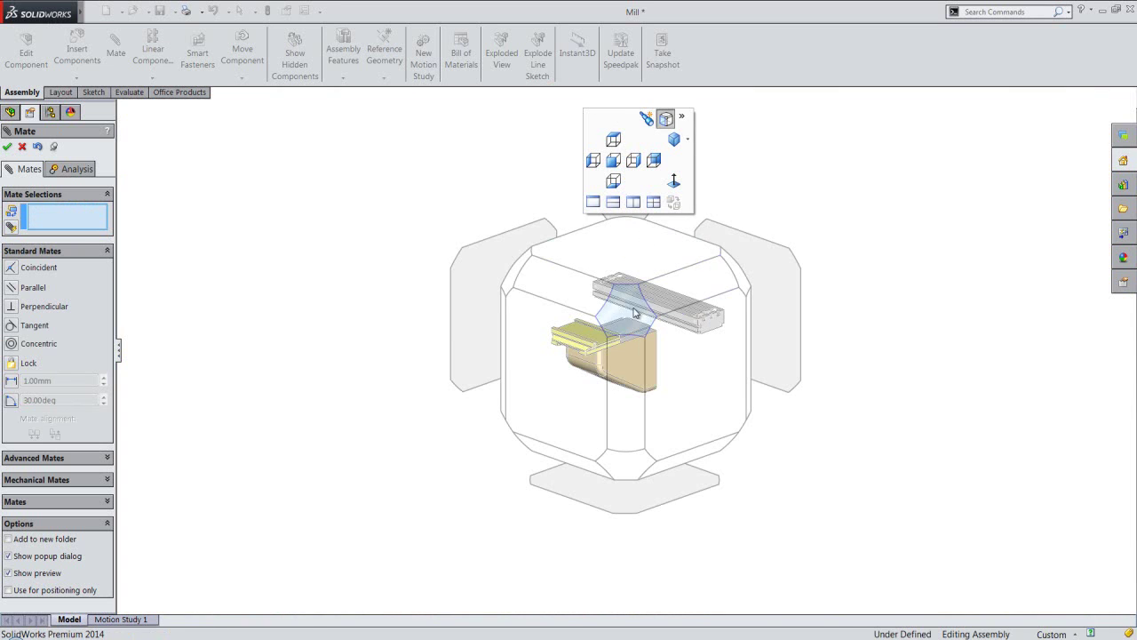
{"action": "left_click", "coordinate": [635, 313]}
{"action": "left_click", "coordinate": [22, 149]}
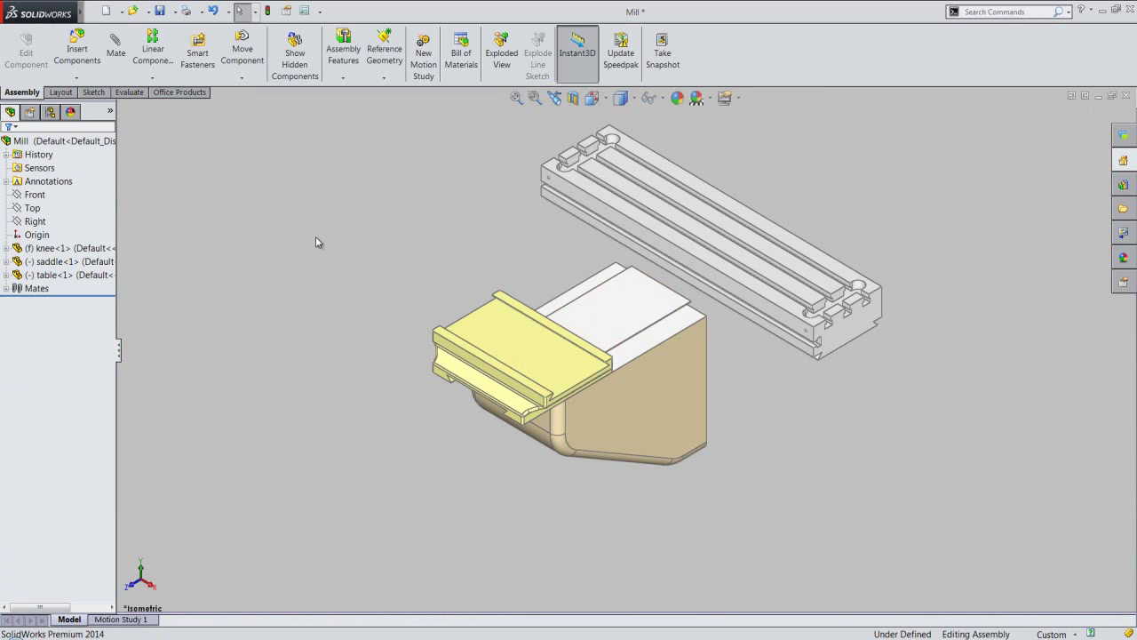
Slide the saddle left along the knee in the Right view, then return to Isometric.
{"action": "left_click", "coordinate": [601, 105]}
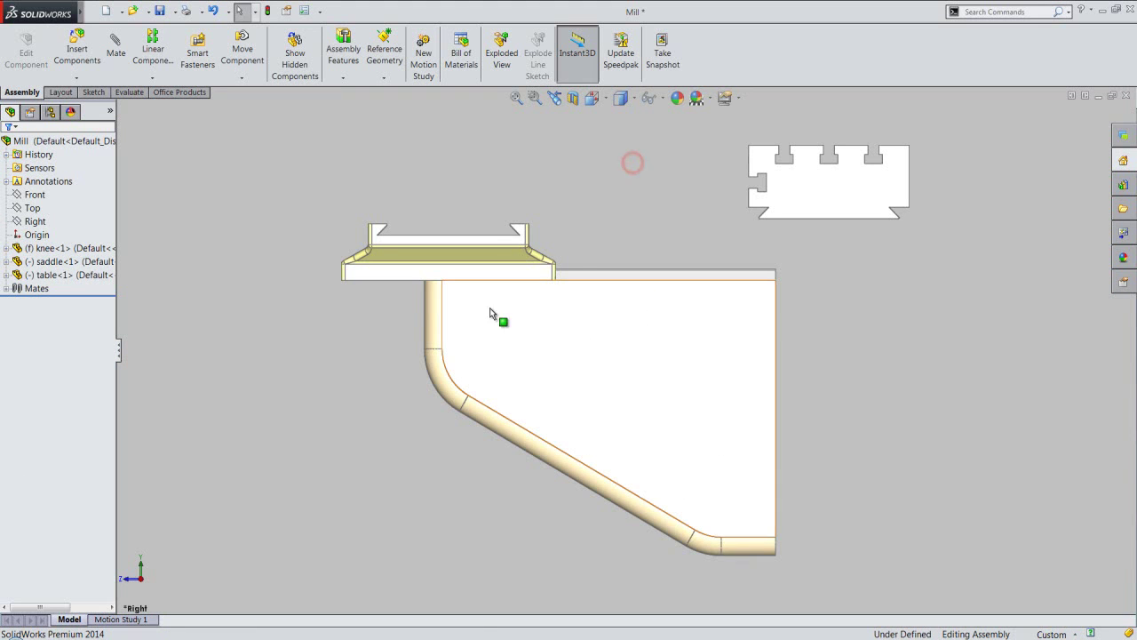
{"action": "scroll", "coordinate": [451, 279], "scroll_direction": "down", "scroll_amount": 1}
{"action": "mouse_move", "coordinate": [451, 279]}
{"action": "left_mouse_down"}
{"action": "mouse_move", "coordinate": [239, 286]}
{"action": "mouse_move", "coordinate": [507, 289]}
{"action": "mouse_move", "coordinate": [287, 286]}
{"action": "left_mouse_up"}
{"action": "left_click", "coordinate": [471, 169]}
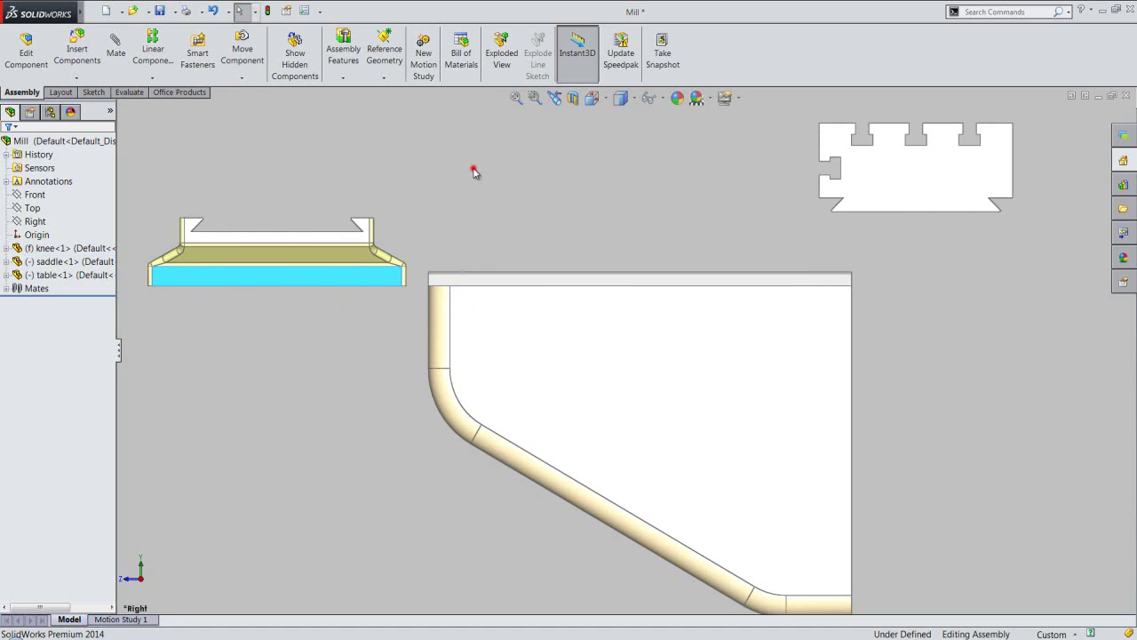
{"action": "left_click", "coordinate": [555, 98]}
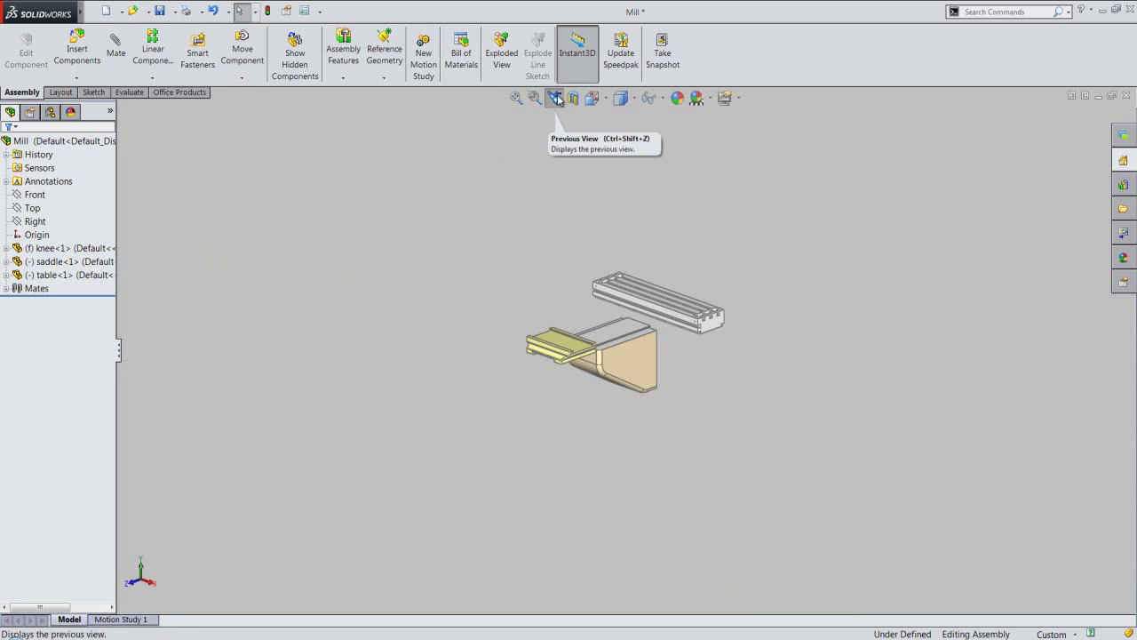
{"action": "left_click", "coordinate": [557, 99]}
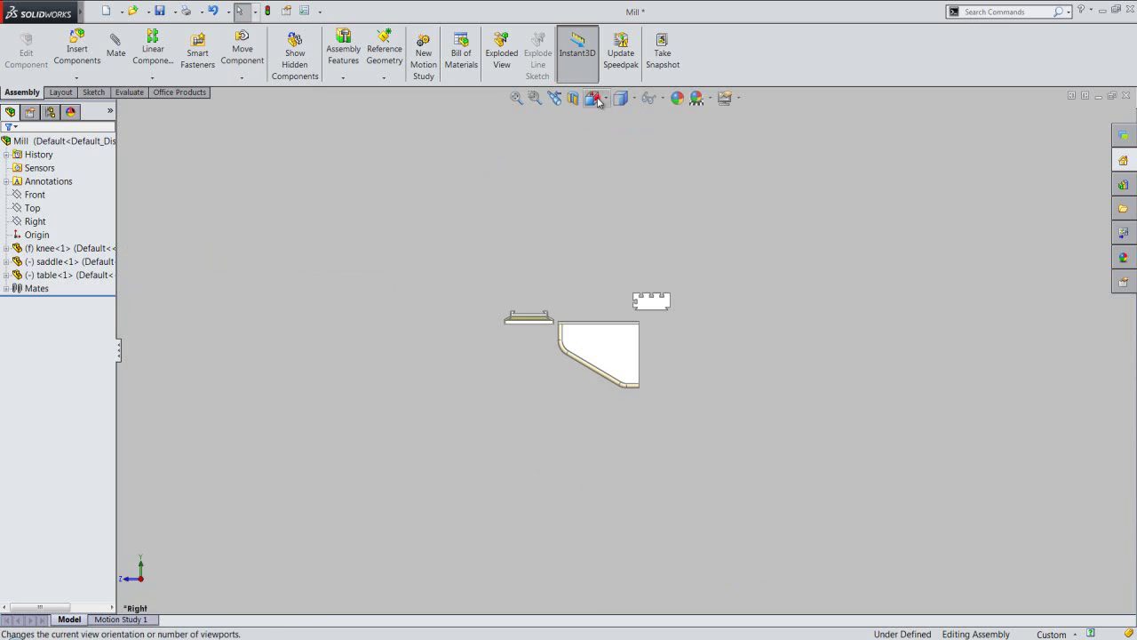
{"action": "left_click", "coordinate": [591, 98]}
{"action": "left_click", "coordinate": [619, 310]}
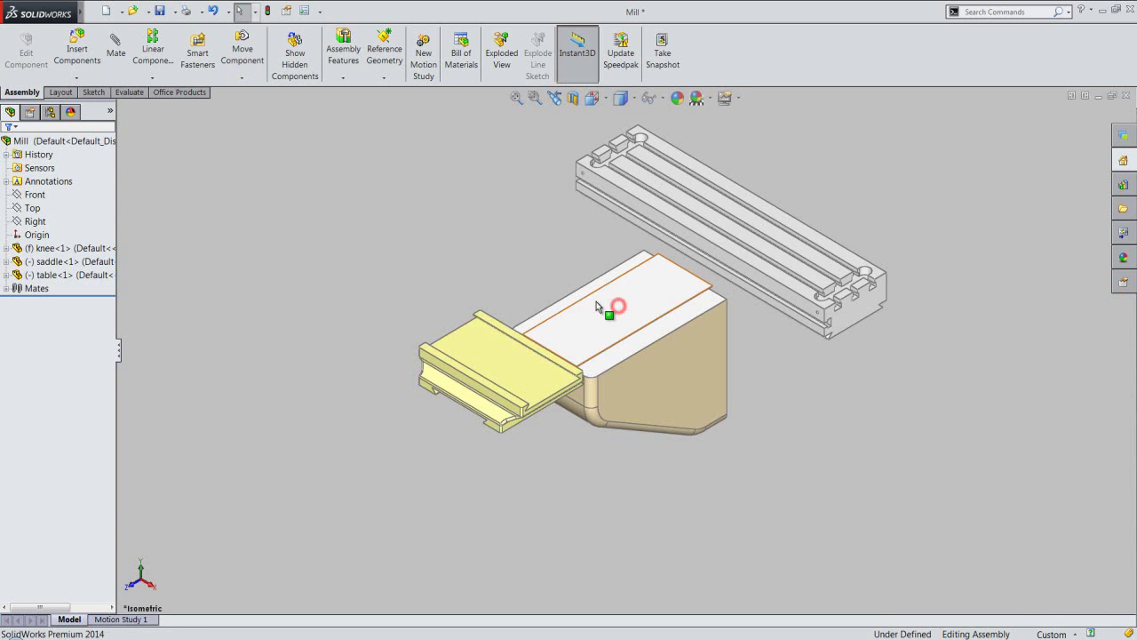
Save the Mill assembly with 'Rebuild and save the document'.
{"action": "left_click", "coordinate": [160, 10]}
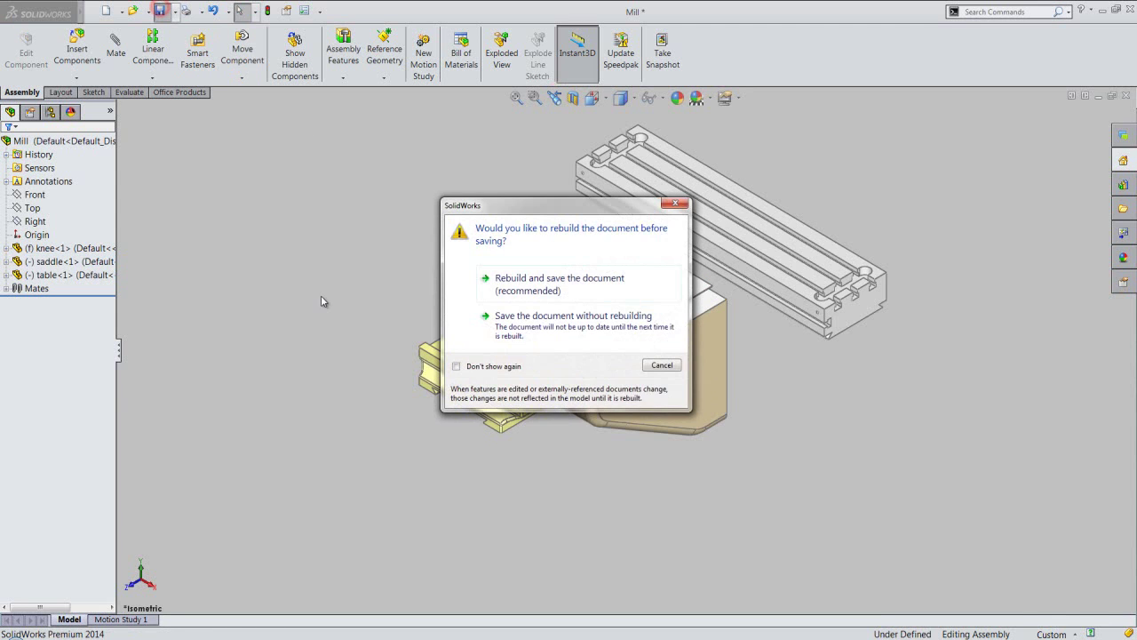
{"action": "left_click", "coordinate": [512, 278]}
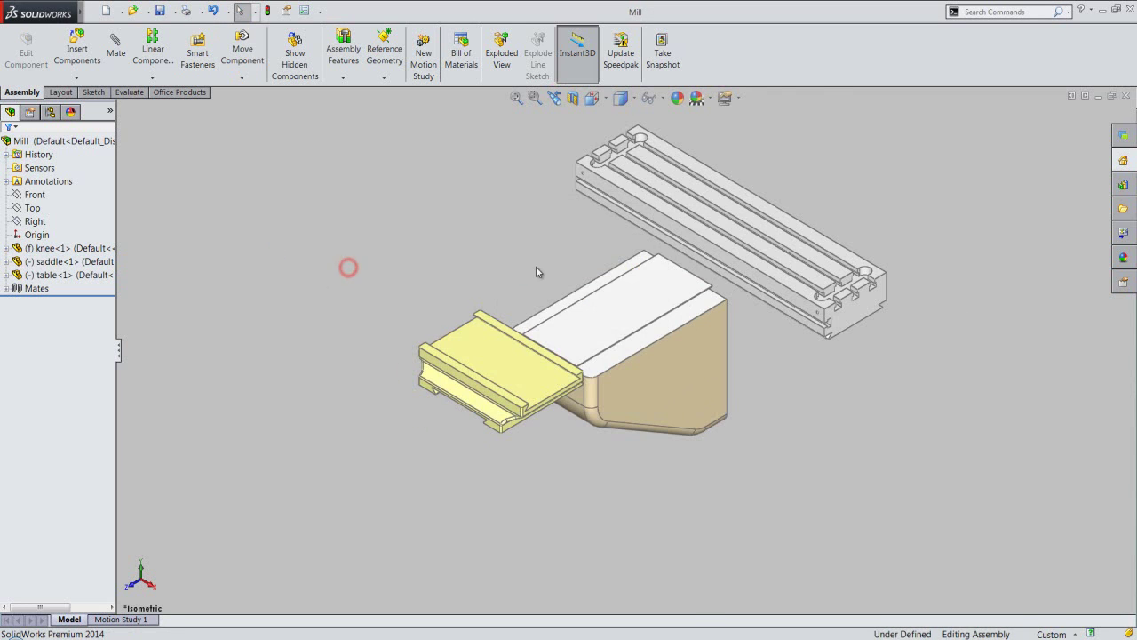
{"action": "scroll", "coordinate": [480, 429], "scroll_direction": "down", "scroll_amount": 3}
Drag the saddle up-right along the knee's dovetail.
{"action": "left_click", "coordinate": [483, 436]}
{"action": "left_click_drag", "start_coordinate": [516, 421], "coordinate": [704, 324]}
{"action": "left_click", "coordinate": [443, 302]}
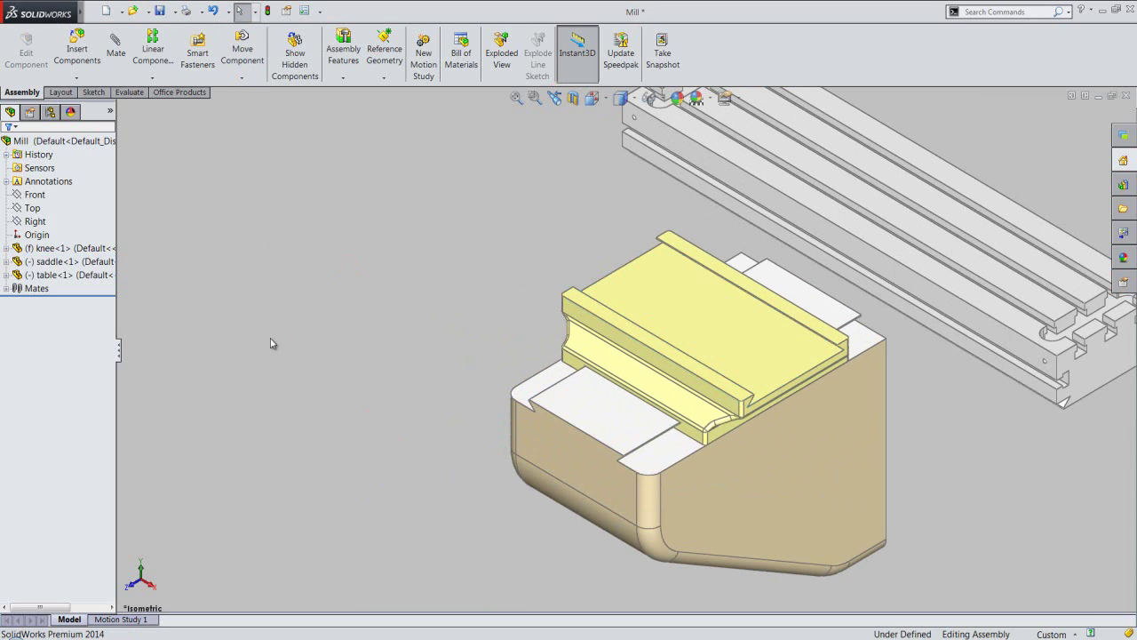
Mate the table's underside coincident with the saddle's top face and close Mate.
{"action": "left_click", "coordinate": [116, 48]}
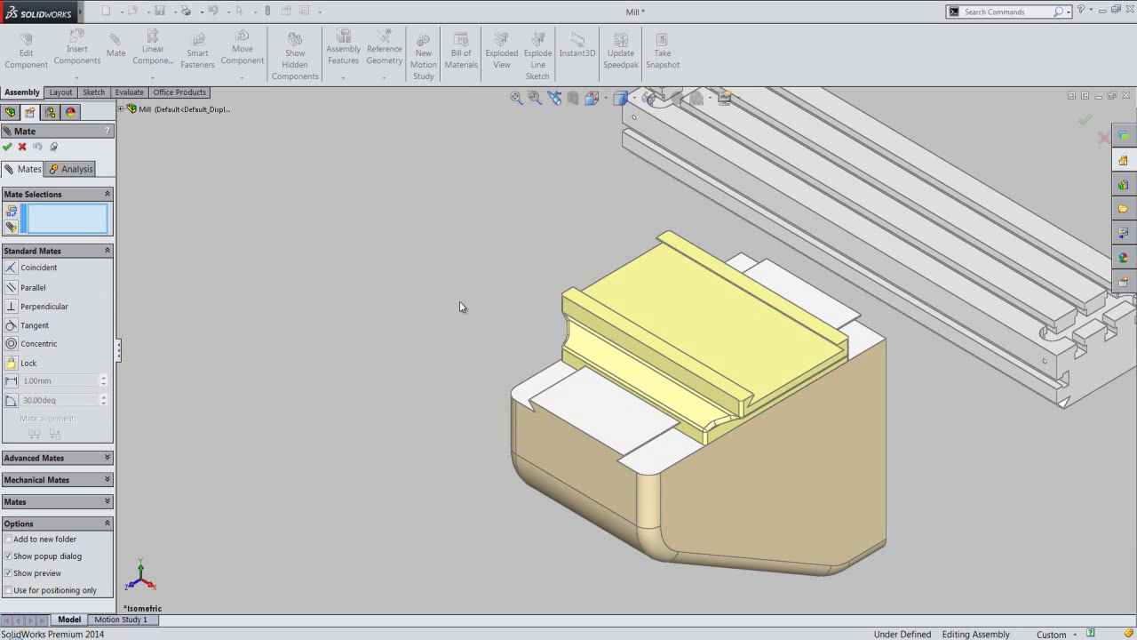
{"action": "left_click", "coordinate": [702, 317]}
{"action": "scroll", "coordinate": [622, 337], "scroll_direction": "up", "scroll_amount": 3}
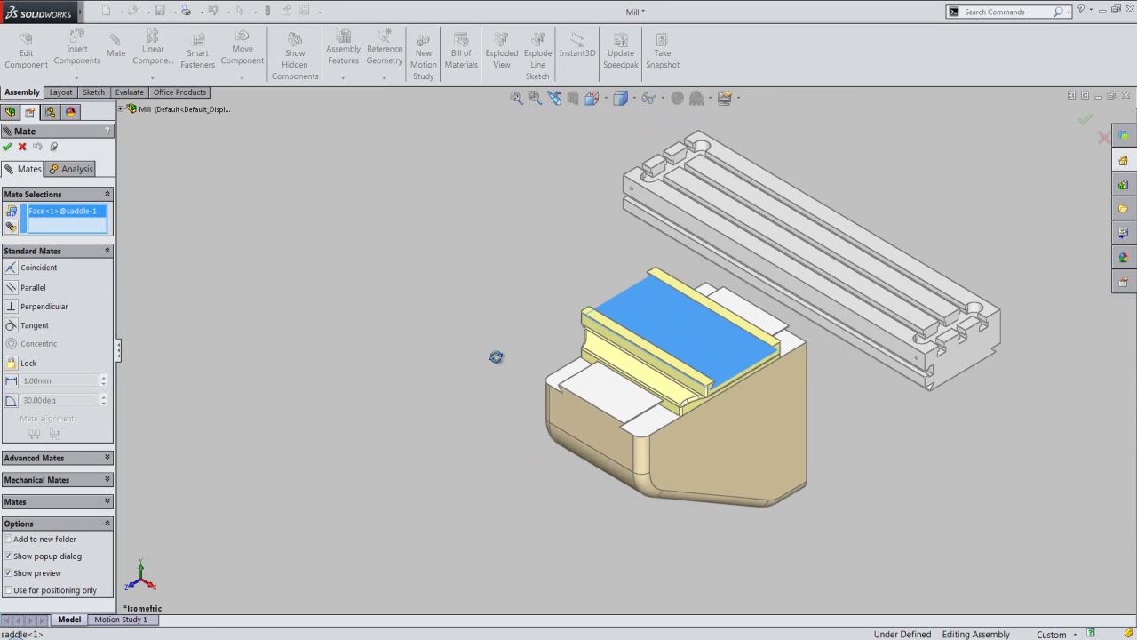
{"action": "middle_click_drag", "start_coordinate": [496, 357], "coordinate": [489, 204]}
{"action": "scroll", "coordinate": [887, 314], "scroll_direction": "down", "scroll_amount": 2}
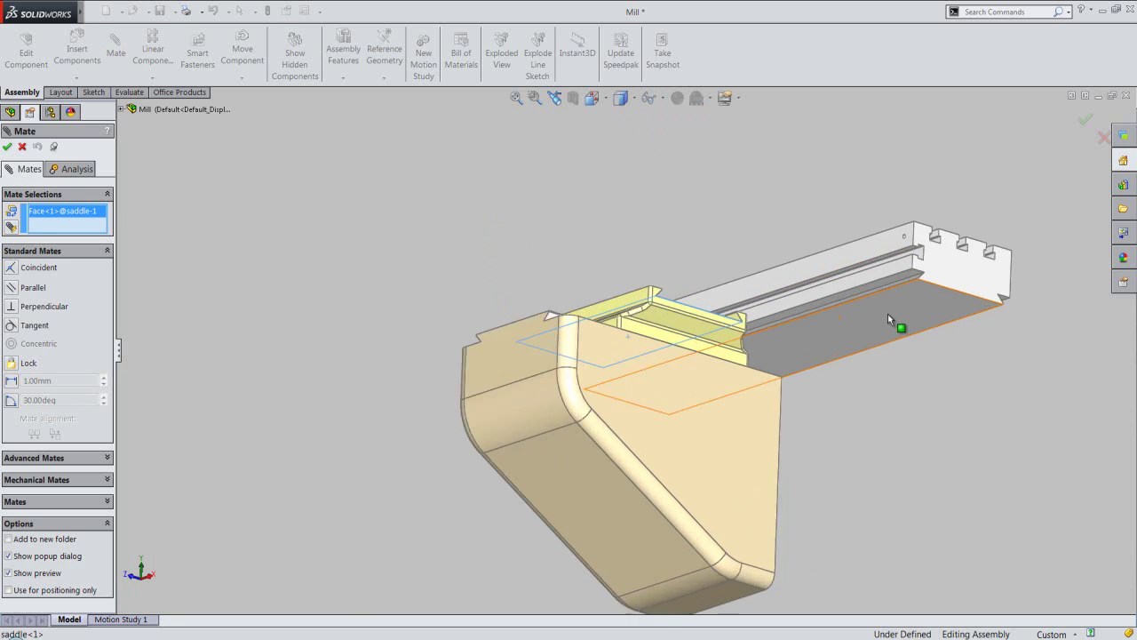
{"action": "scroll", "coordinate": [887, 313], "scroll_direction": "down", "scroll_amount": 1}
{"action": "left_click", "coordinate": [888, 314]}
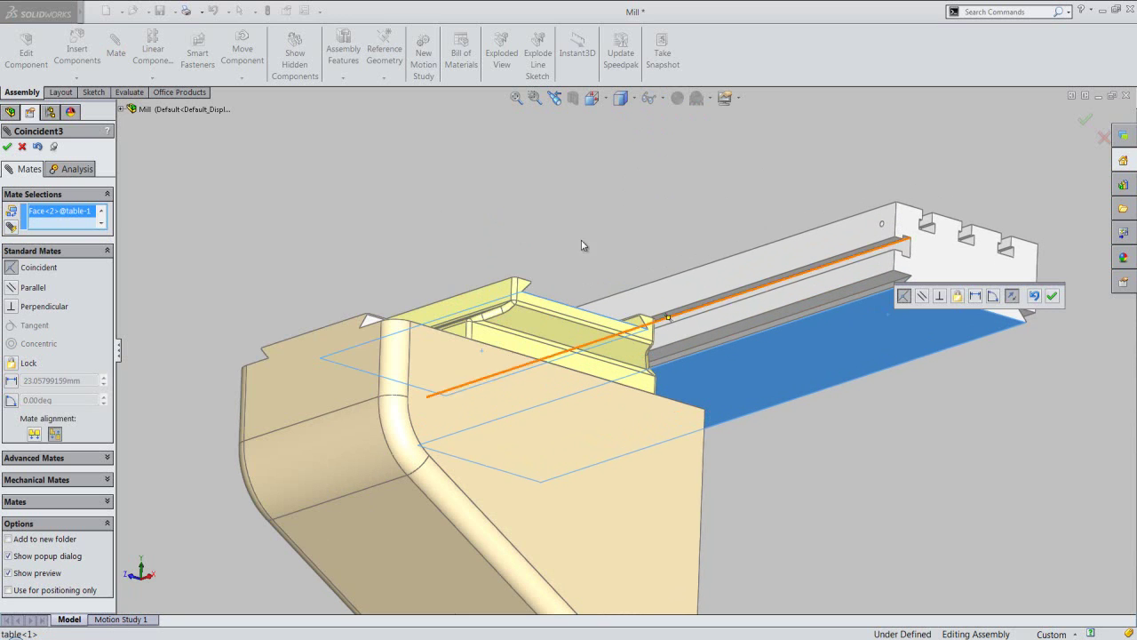
{"action": "left_click", "coordinate": [8, 147]}
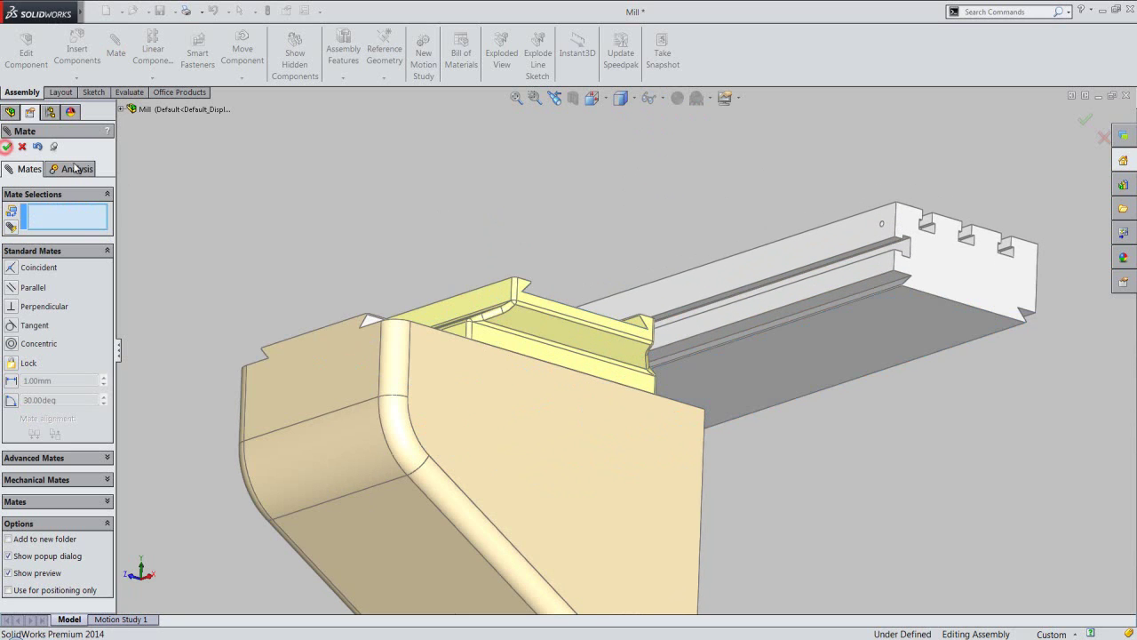
{"action": "left_click", "coordinate": [7, 148]}
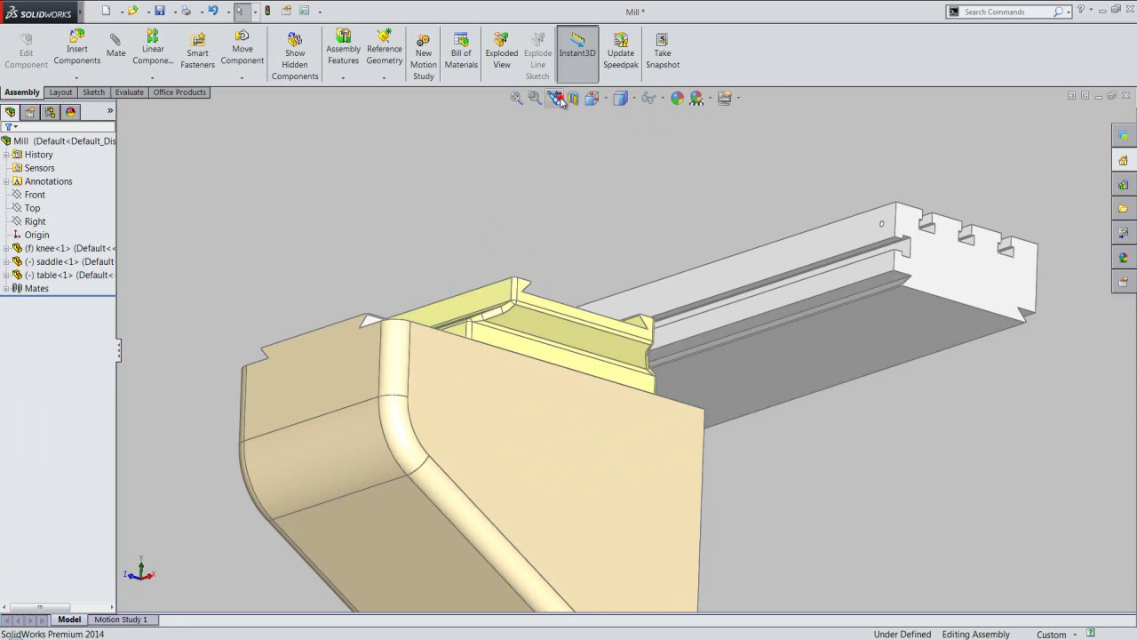
{"action": "left_click", "coordinate": [556, 98]}
Zoom to fit the whole assembly and save Mill.
{"action": "left_click", "coordinate": [516, 98]}
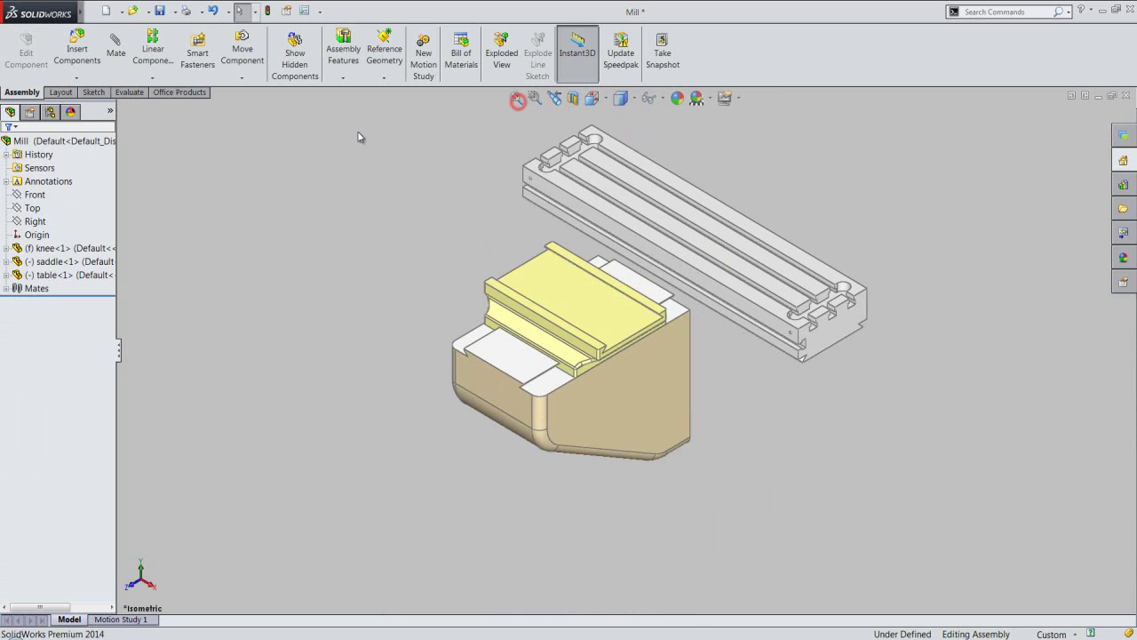
{"action": "left_click", "coordinate": [159, 16]}
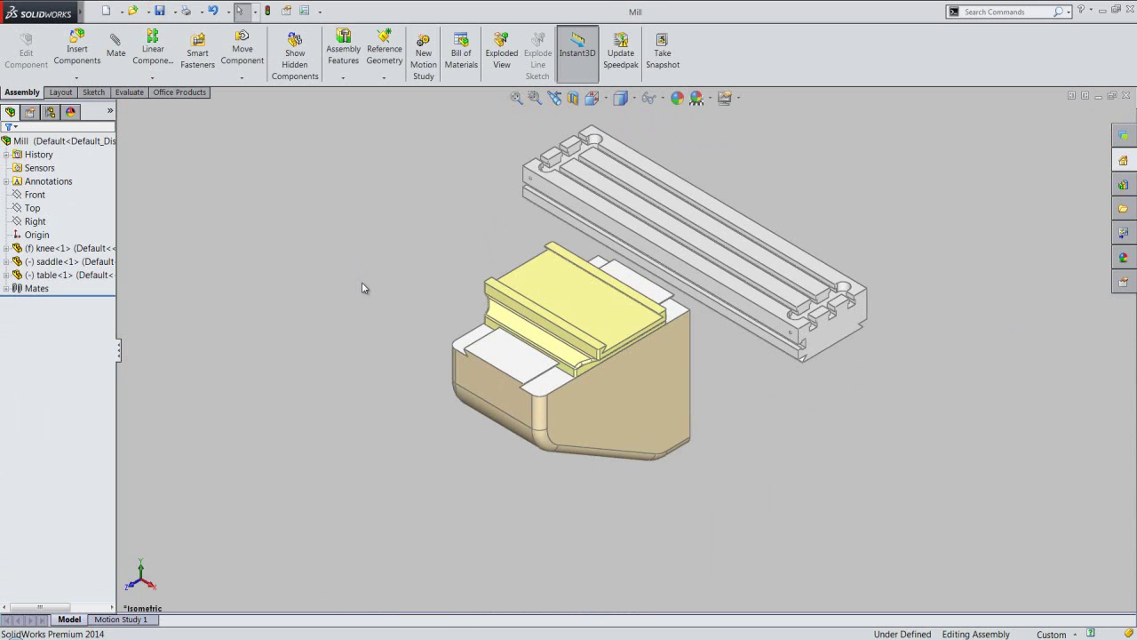
{"action": "left_click", "coordinate": [371, 236]}
{"action": "scroll", "coordinate": [844, 377], "scroll_direction": "down", "scroll_amount": 2}
{"action": "scroll", "coordinate": [758, 362], "scroll_direction": "down", "scroll_amount": 2}
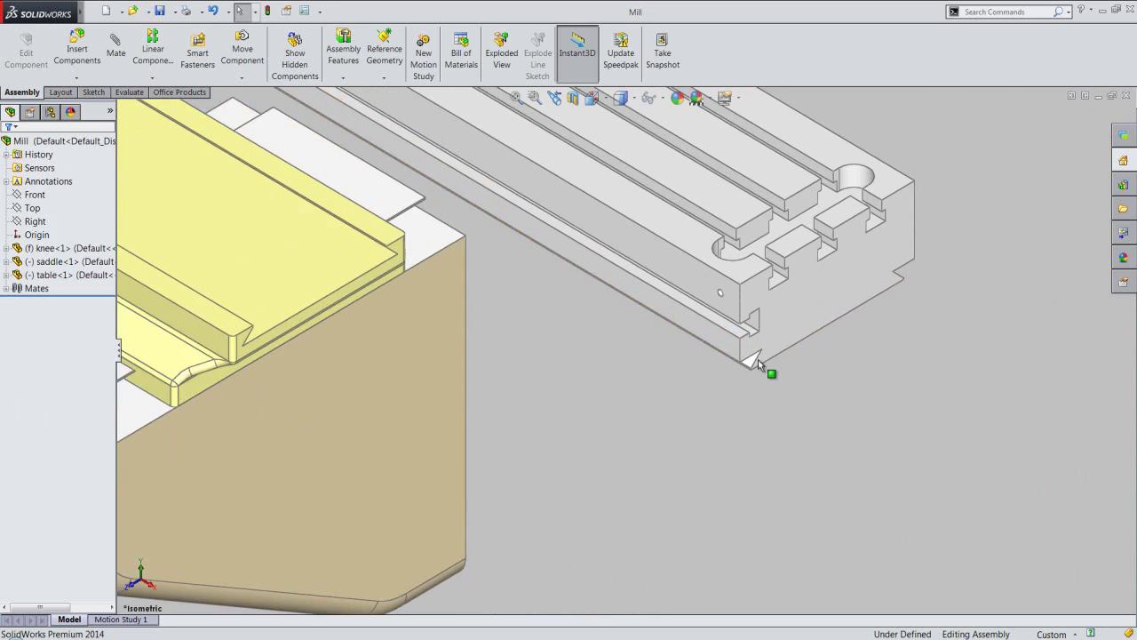
{"action": "scroll", "coordinate": [757, 362], "scroll_direction": "down", "scroll_amount": 2}
{"action": "scroll", "coordinate": [733, 363], "scroll_direction": "down", "scroll_amount": 2}
Mate the table's triangular end face coincident with the saddle's angled slide face as Coincident4.
{"action": "left_click", "coordinate": [673, 346]}
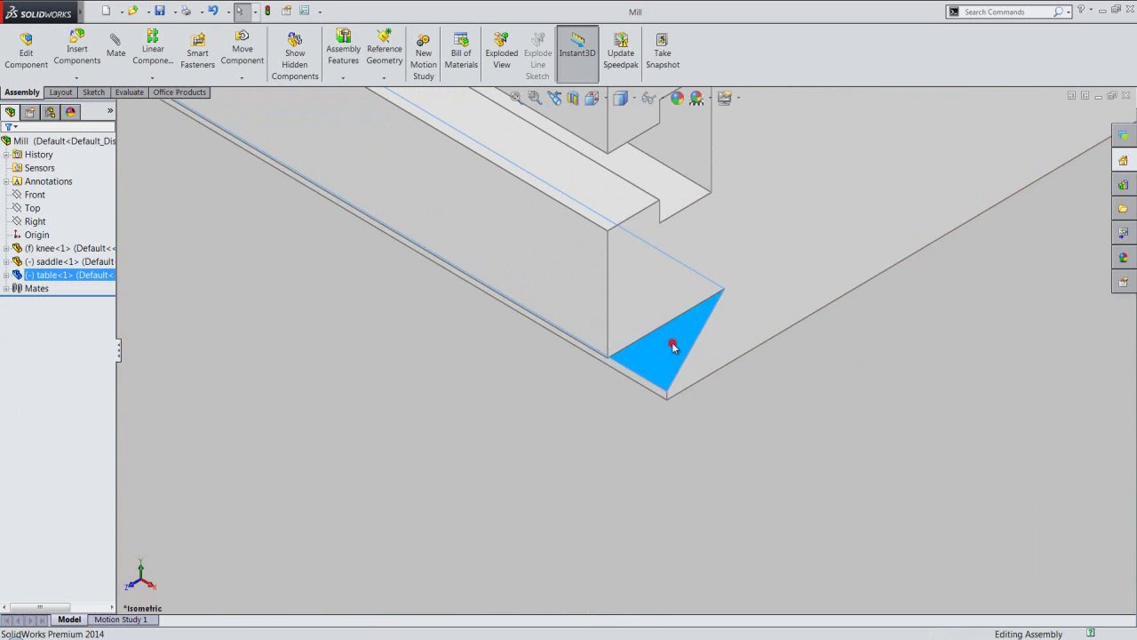
{"action": "scroll", "coordinate": [852, 407], "scroll_direction": "up", "scroll_amount": 2}
{"action": "scroll", "coordinate": [868, 406], "scroll_direction": "up", "scroll_amount": 3}
{"action": "scroll", "coordinate": [761, 417], "scroll_direction": "up", "scroll_amount": 2}
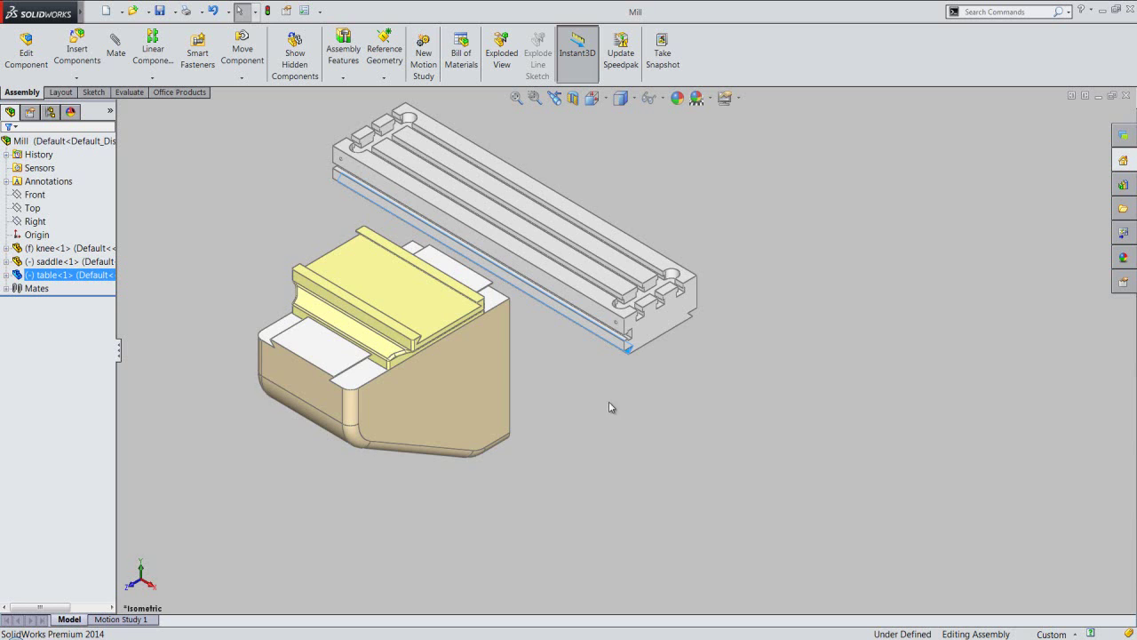
{"action": "middle_click_drag", "start_coordinate": [609, 406], "coordinate": [386, 344]}
{"action": "scroll", "coordinate": [387, 344], "scroll_direction": "down", "scroll_amount": 3}
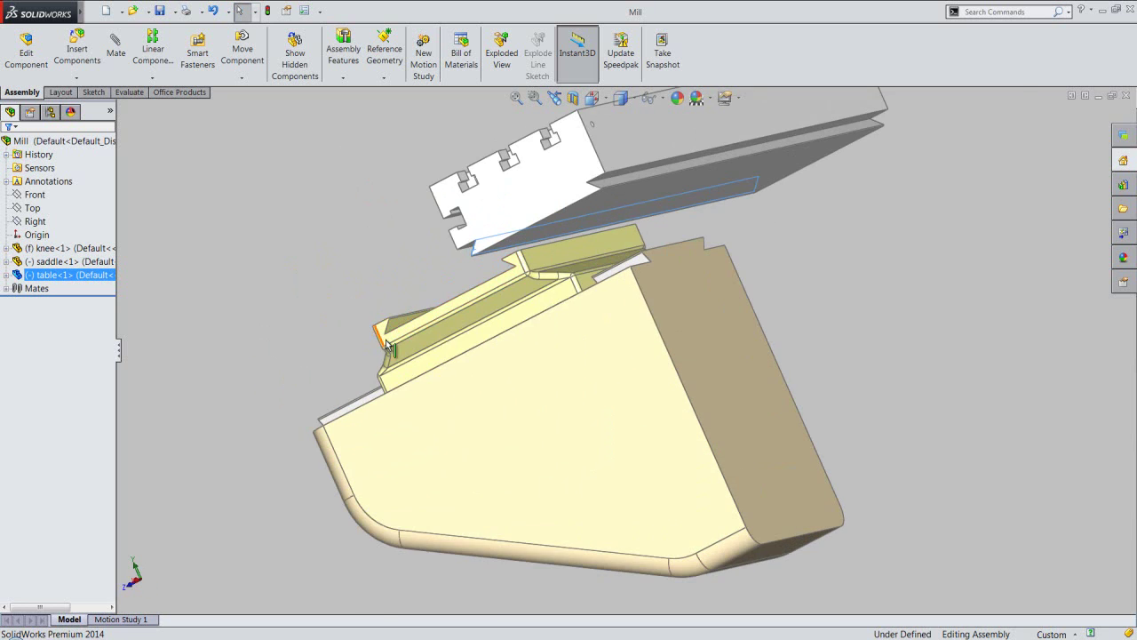
{"action": "scroll", "coordinate": [386, 345], "scroll_direction": "down", "scroll_amount": 3}
{"action": "left_click", "coordinate": [480, 318], "text": "ctrl"}
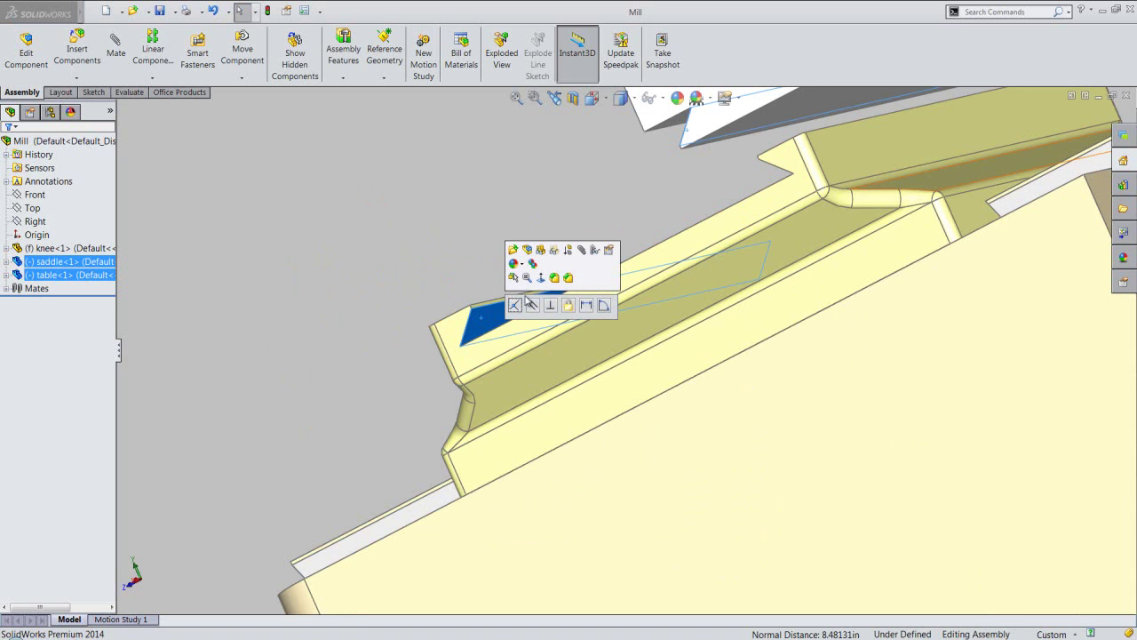
{"action": "left_click", "coordinate": [581, 250]}
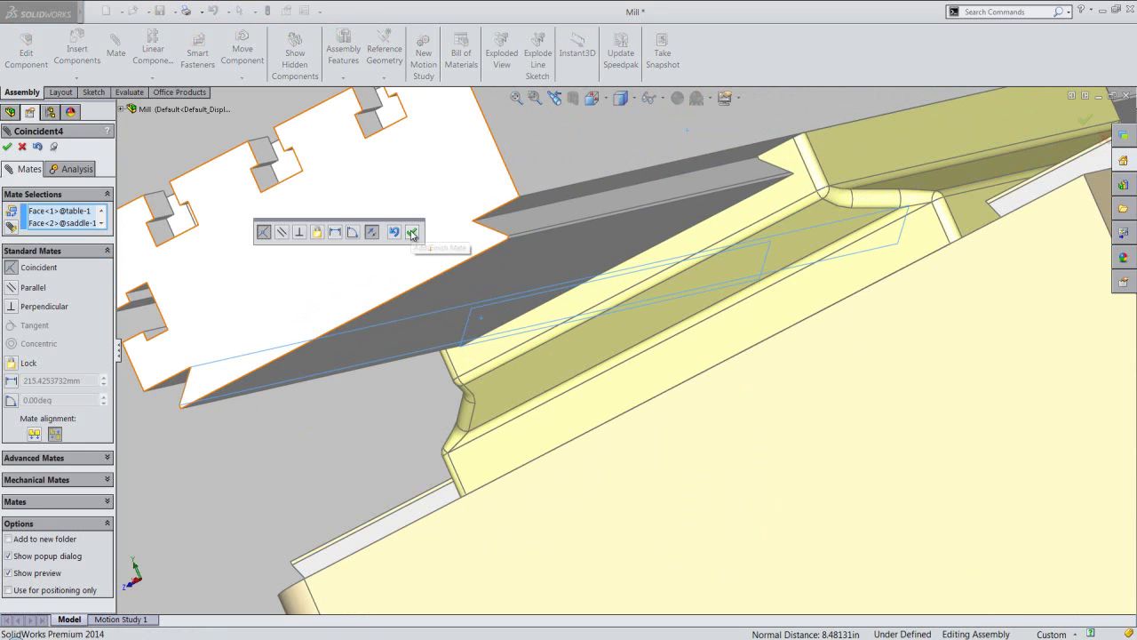
{"action": "left_click", "coordinate": [412, 234]}
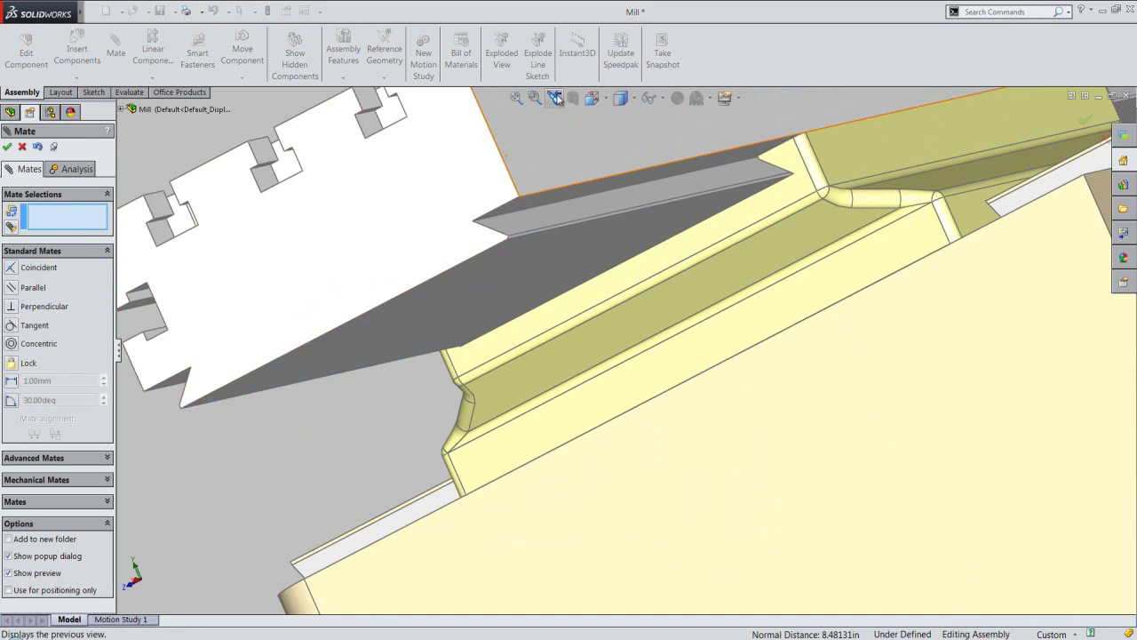
{"action": "left_click", "coordinate": [554, 97]}
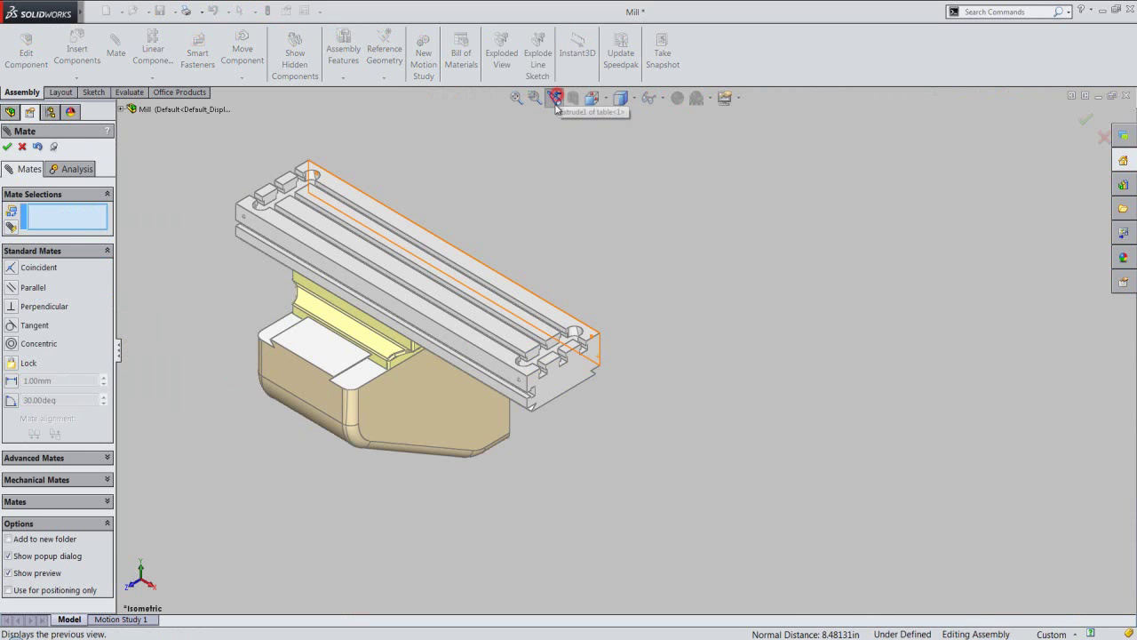
{"action": "left_click", "coordinate": [7, 148]}
Mate the table's Right Plane coincident to the saddle's Right Plane, then select the assembly Front plane.
{"action": "left_click", "coordinate": [515, 98]}
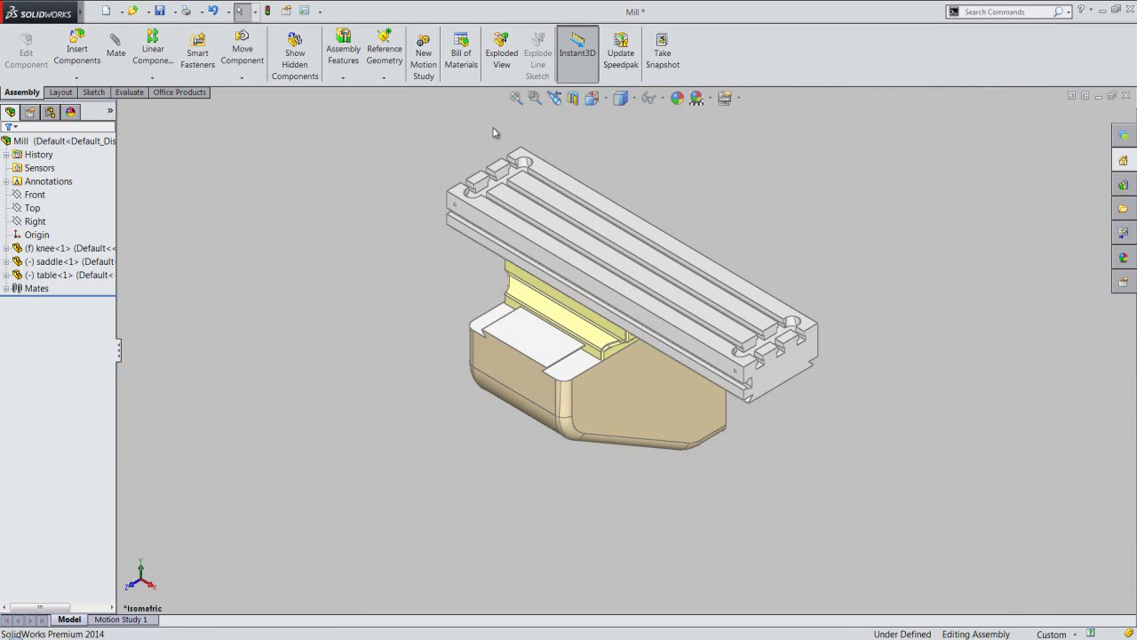
{"action": "left_click", "coordinate": [116, 49]}
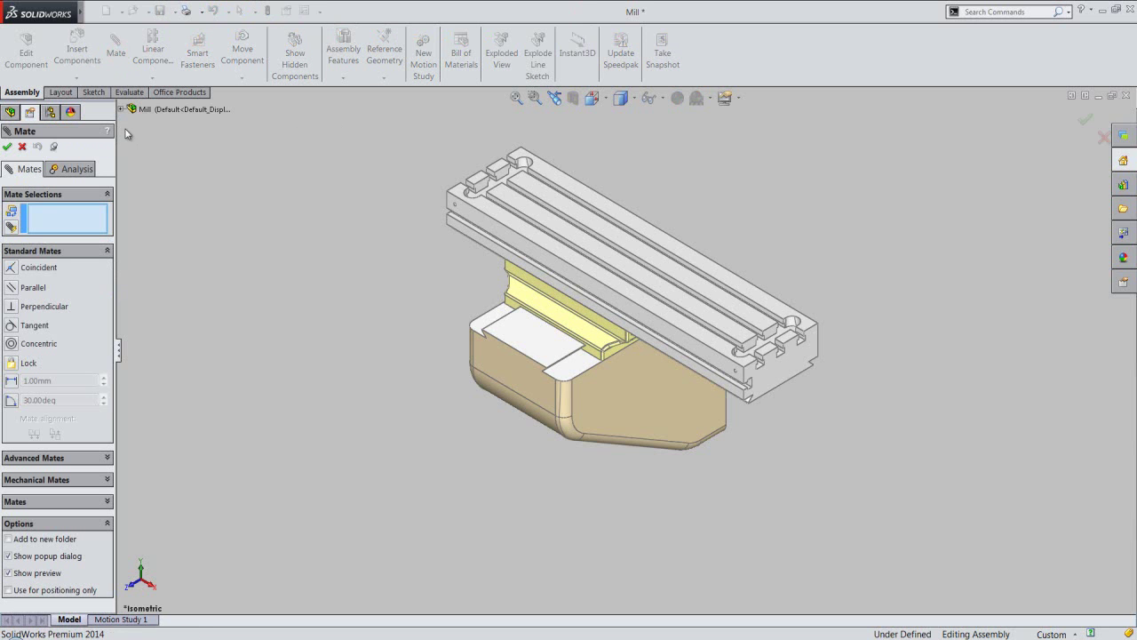
{"action": "left_click", "coordinate": [122, 109]}
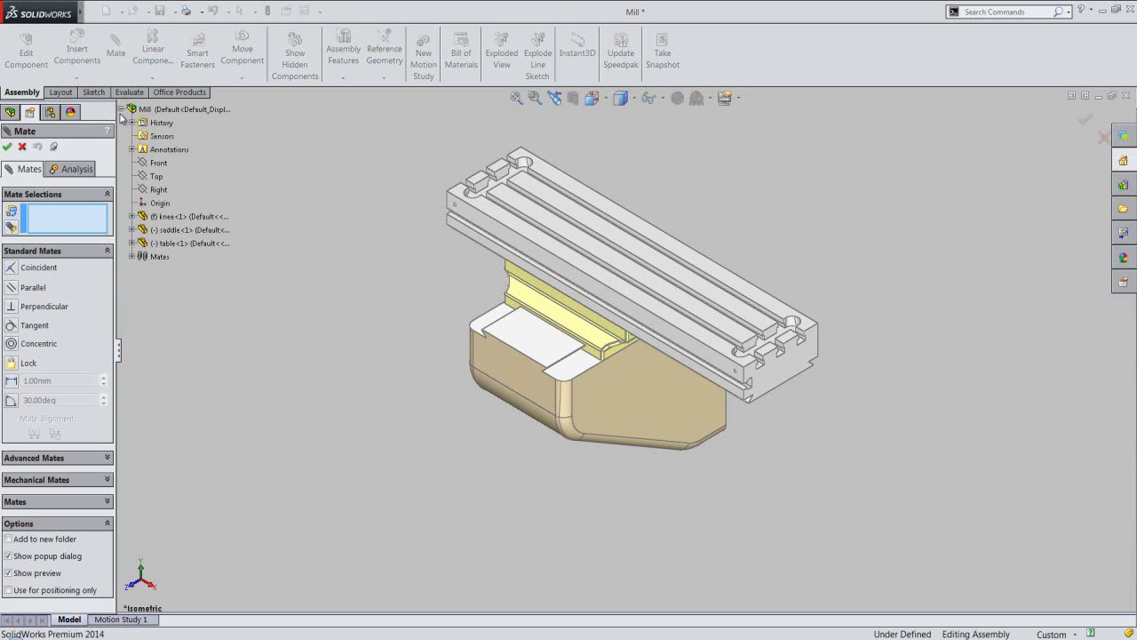
{"action": "left_click", "coordinate": [132, 230]}
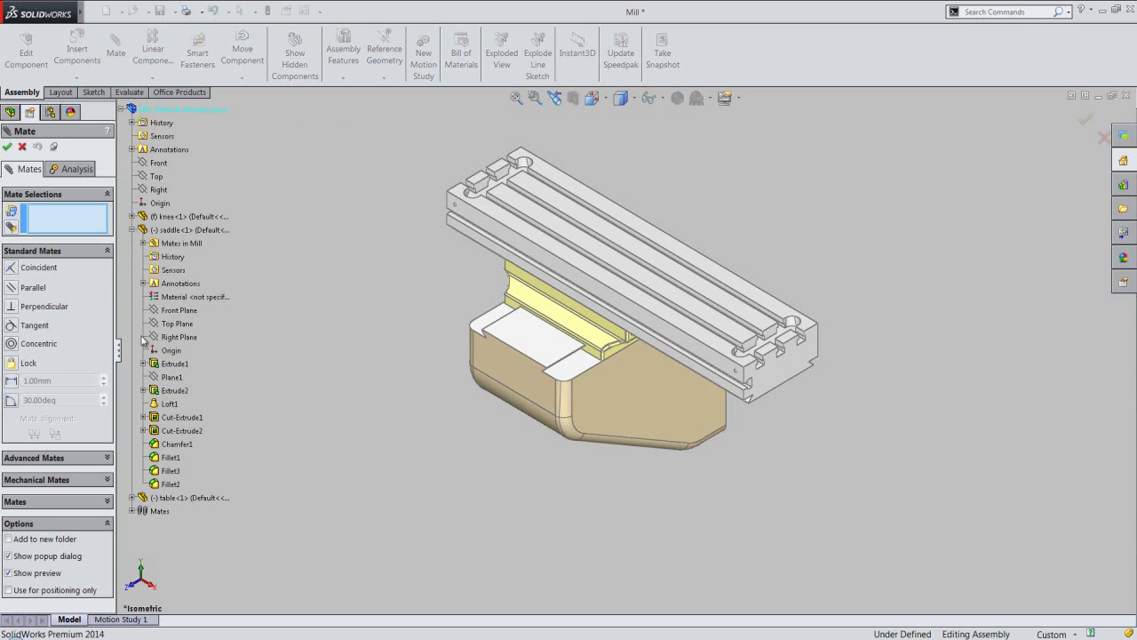
{"action": "left_click", "coordinate": [192, 341]}
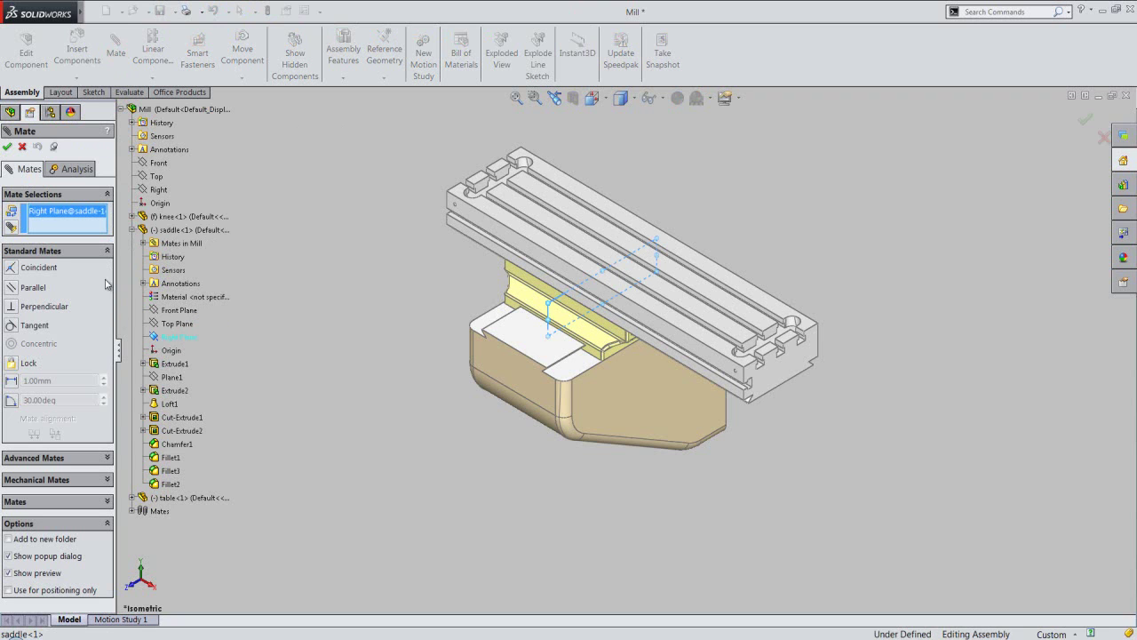
{"action": "left_click", "coordinate": [132, 230]}
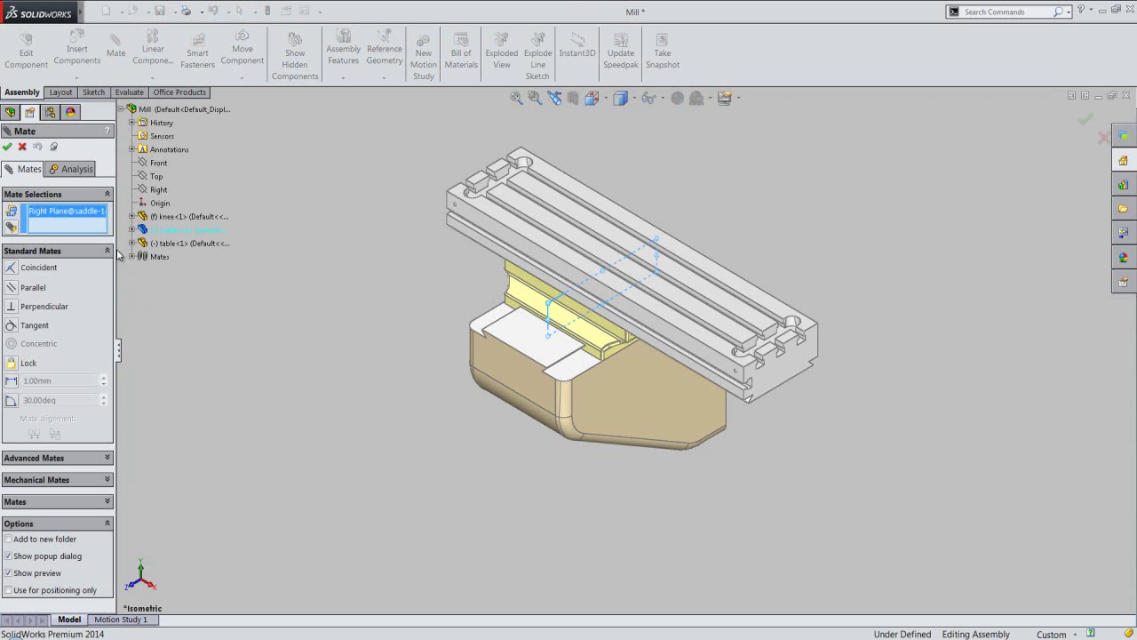
{"action": "left_click", "coordinate": [133, 244]}
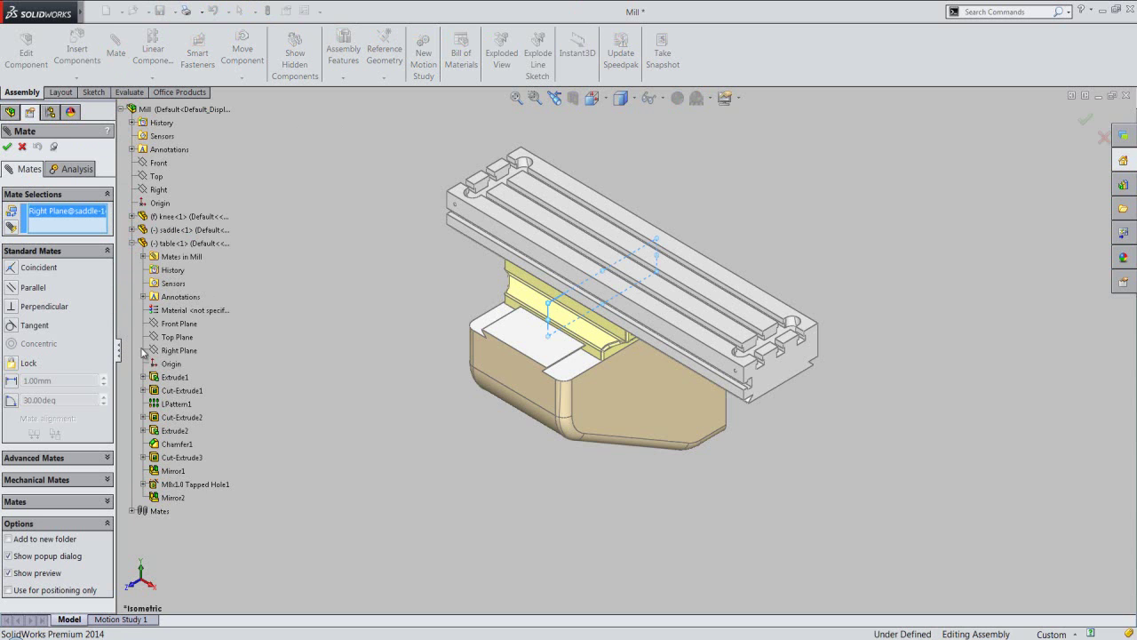
{"action": "left_click", "coordinate": [178, 350]}
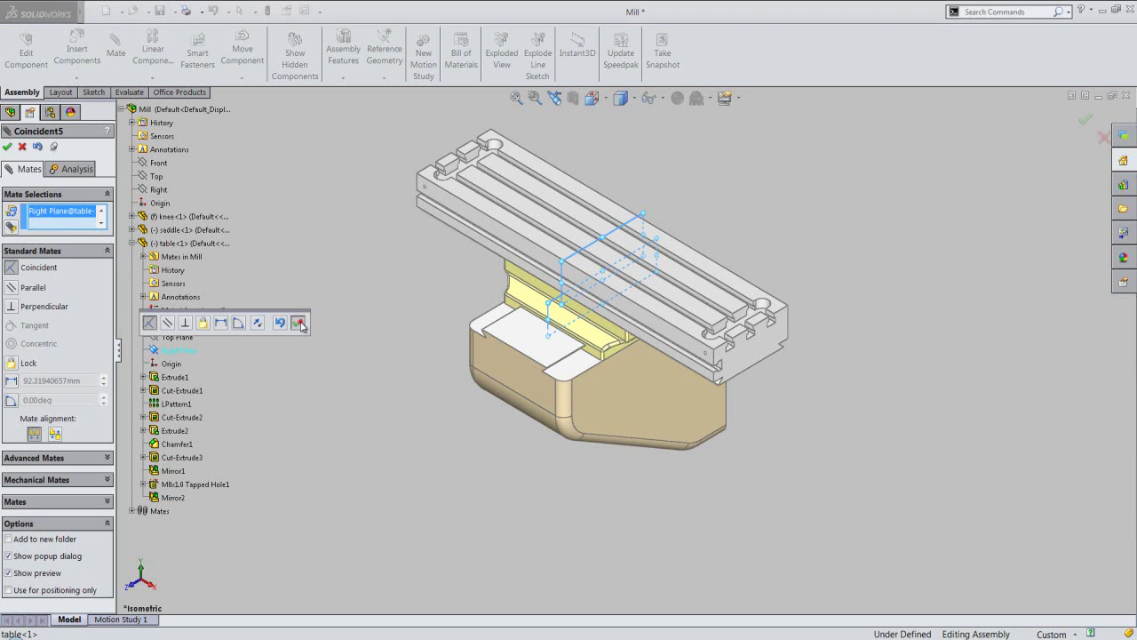
{"action": "left_click", "coordinate": [298, 323]}
{"action": "left_click", "coordinate": [132, 243]}
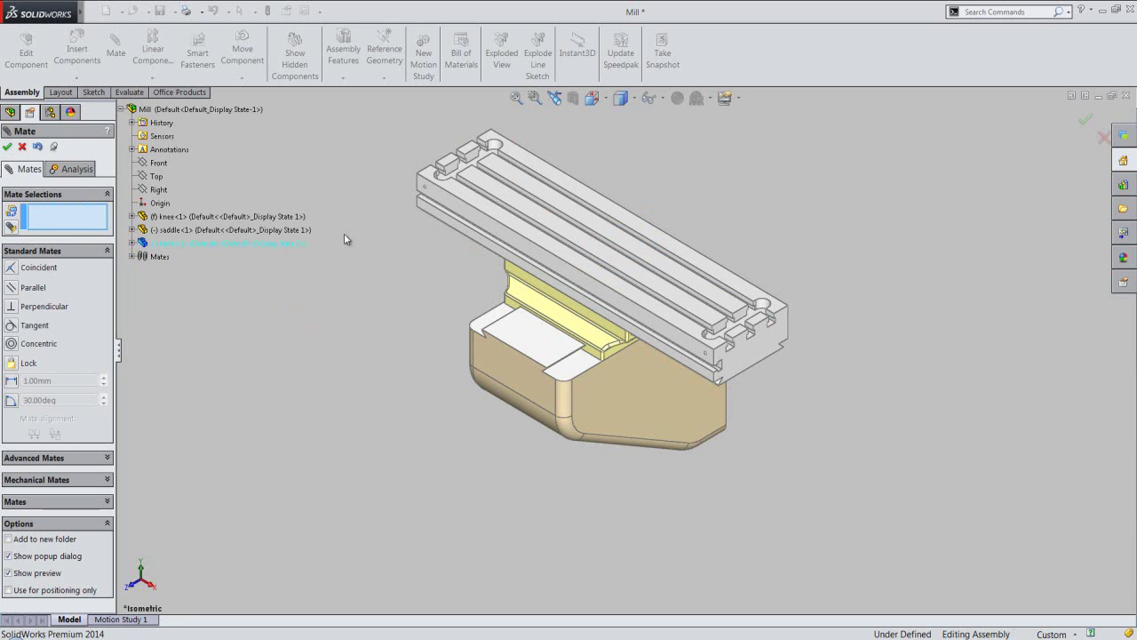
{"action": "left_click", "coordinate": [160, 163]}
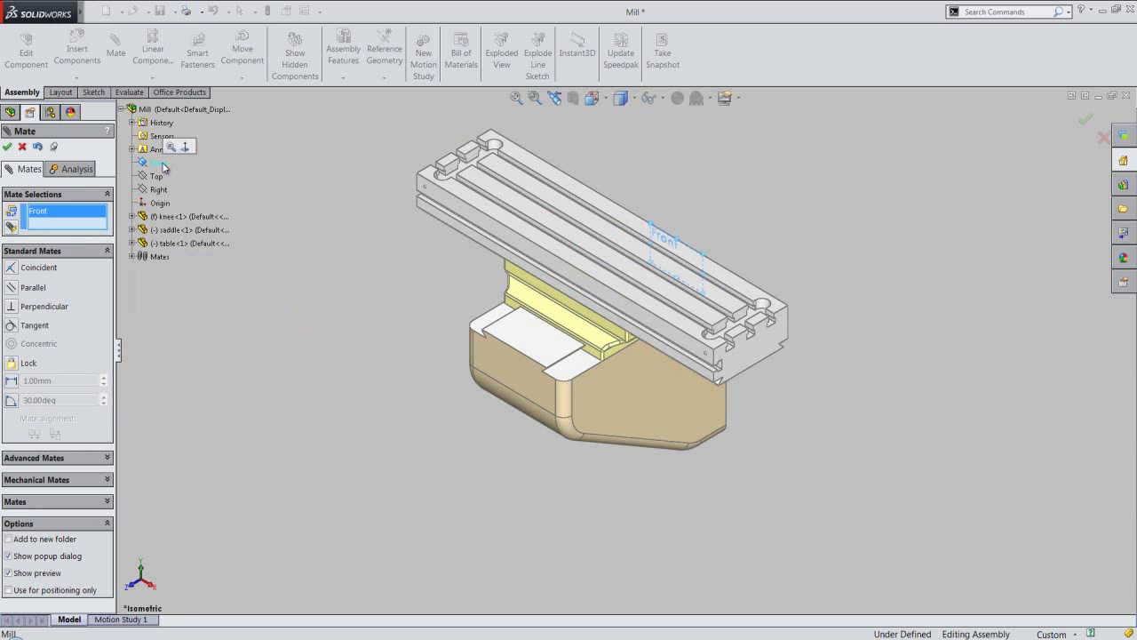
Add a 250 mm distance mate between the saddle's Front Plane and the assembly Front plane.
{"action": "left_click", "coordinate": [131, 230]}
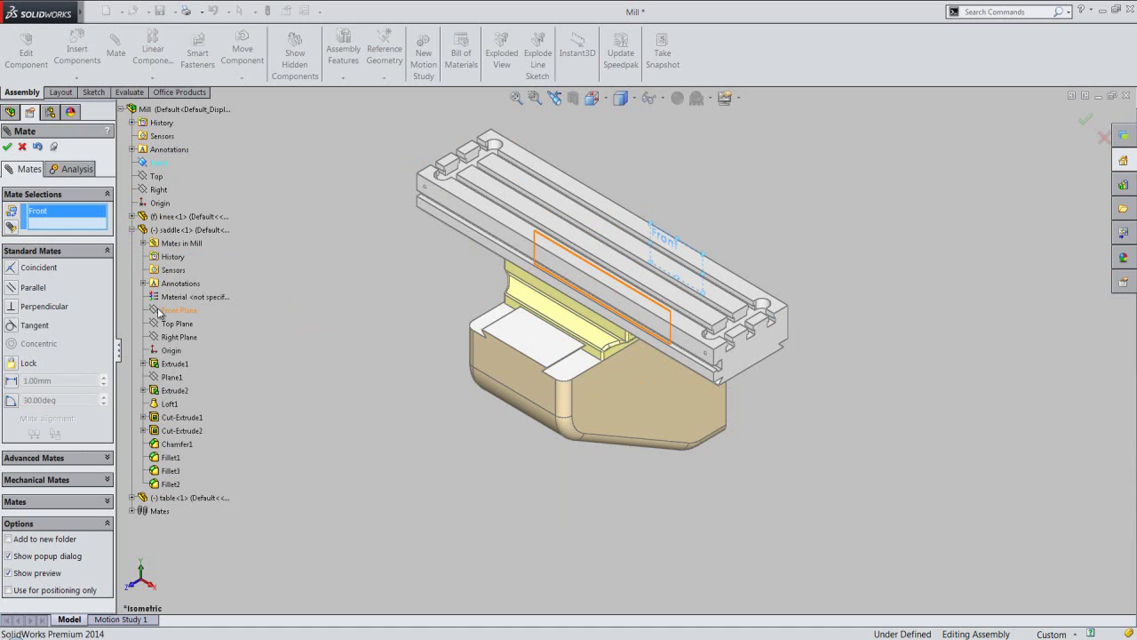
{"action": "left_click", "coordinate": [169, 310]}
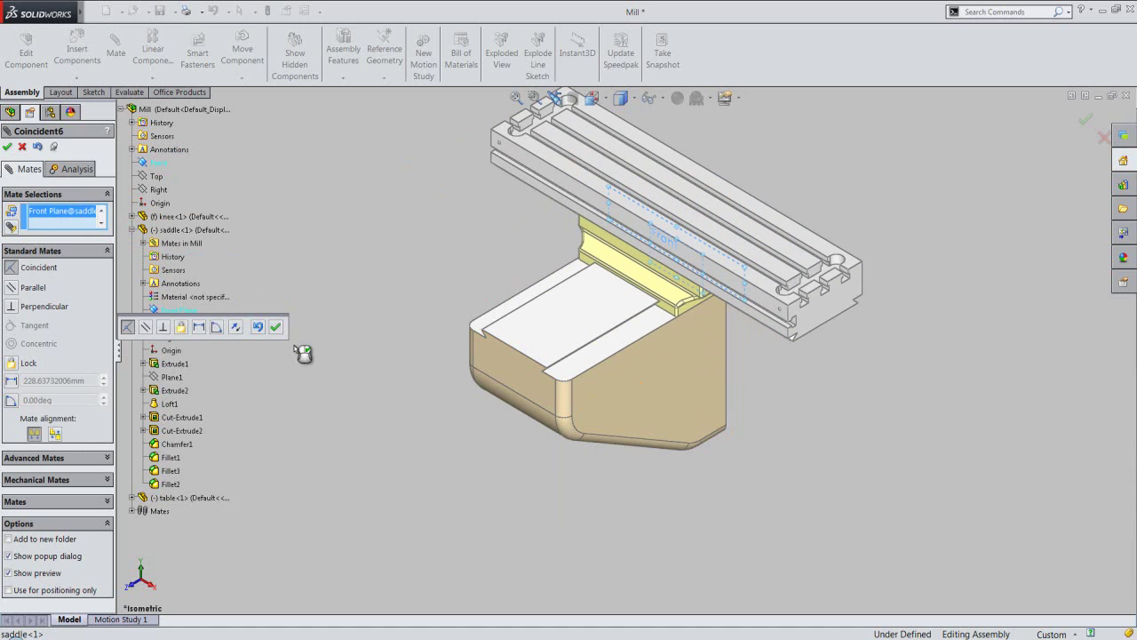
{"action": "left_click", "coordinate": [199, 327]}
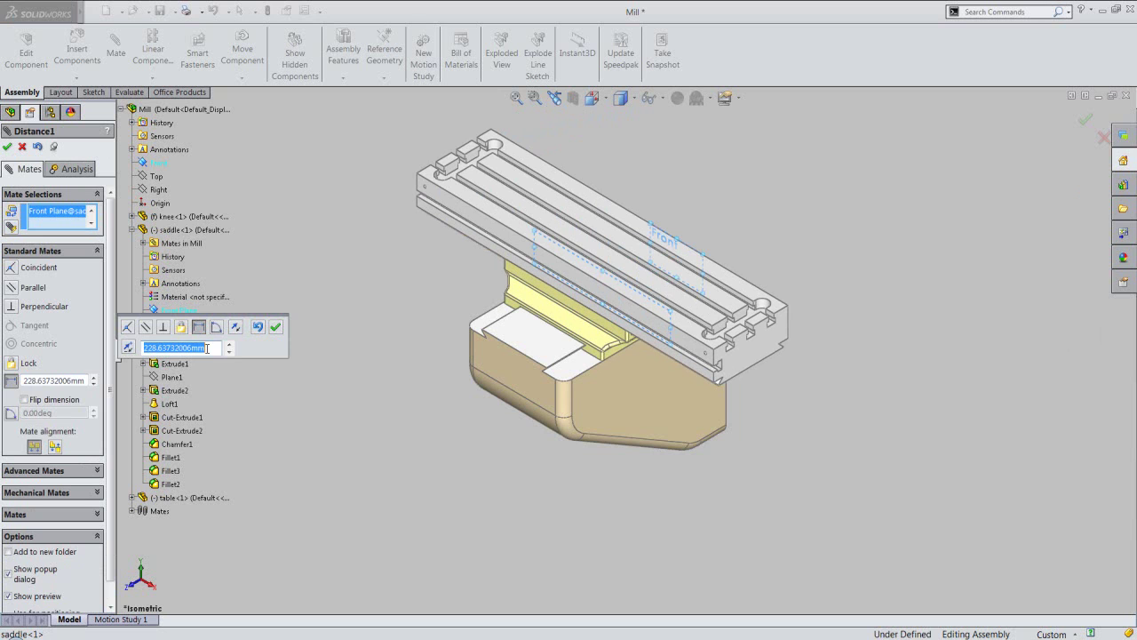
{"action": "left_click_drag", "start_coordinate": [207, 347], "coordinate": [144, 349]}
{"action": "type", "text": "3"}
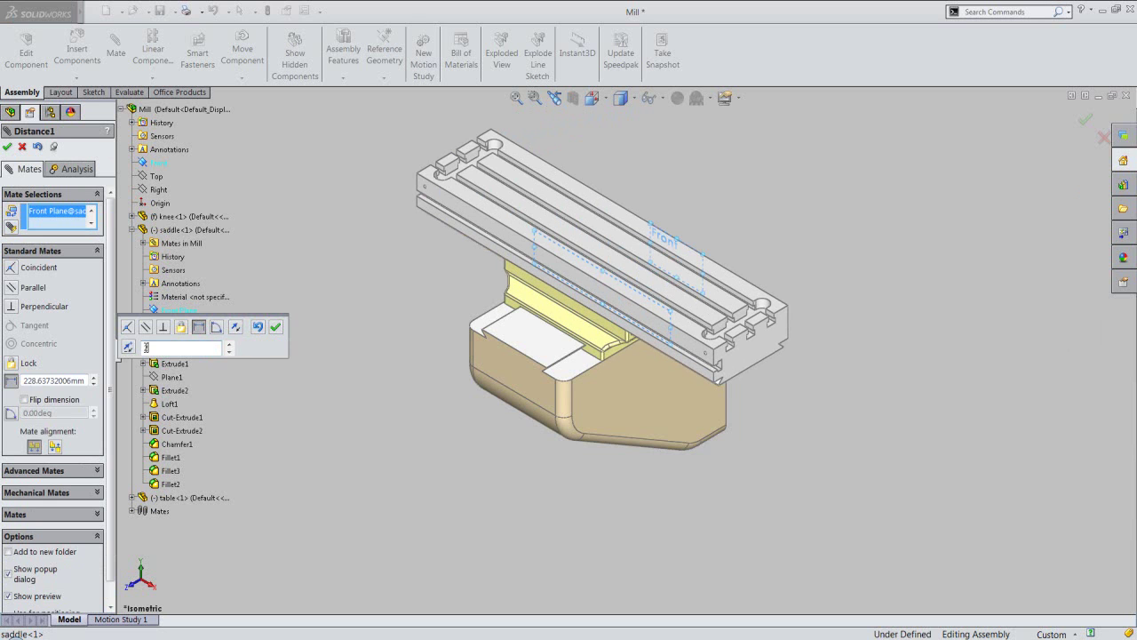
{"action": "key", "text": "Return"}
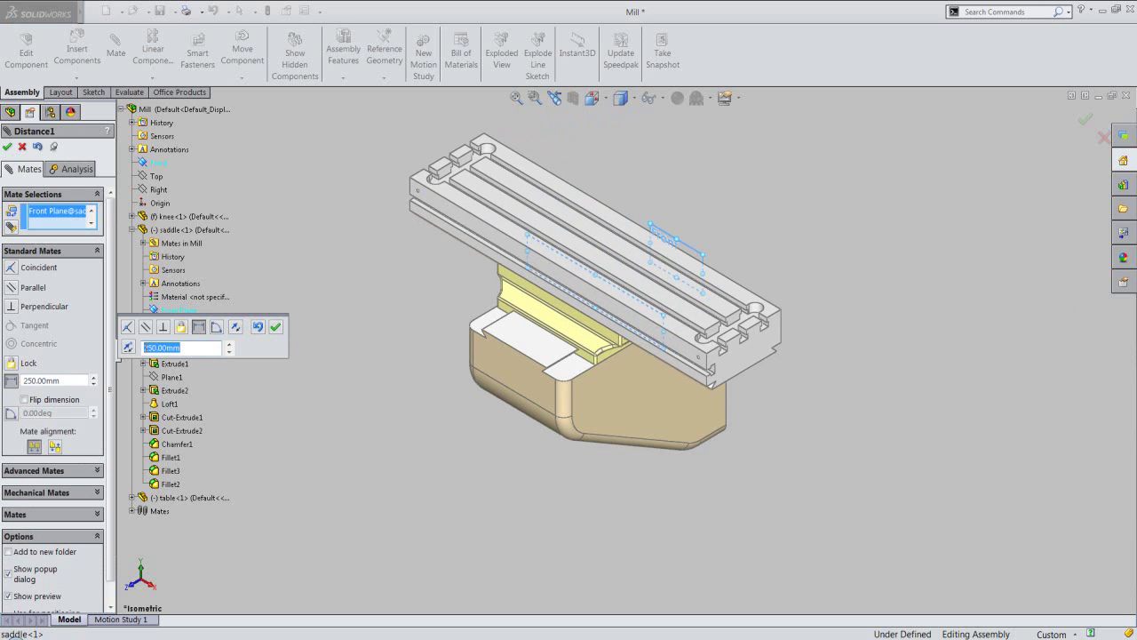
{"action": "left_click", "coordinate": [275, 326]}
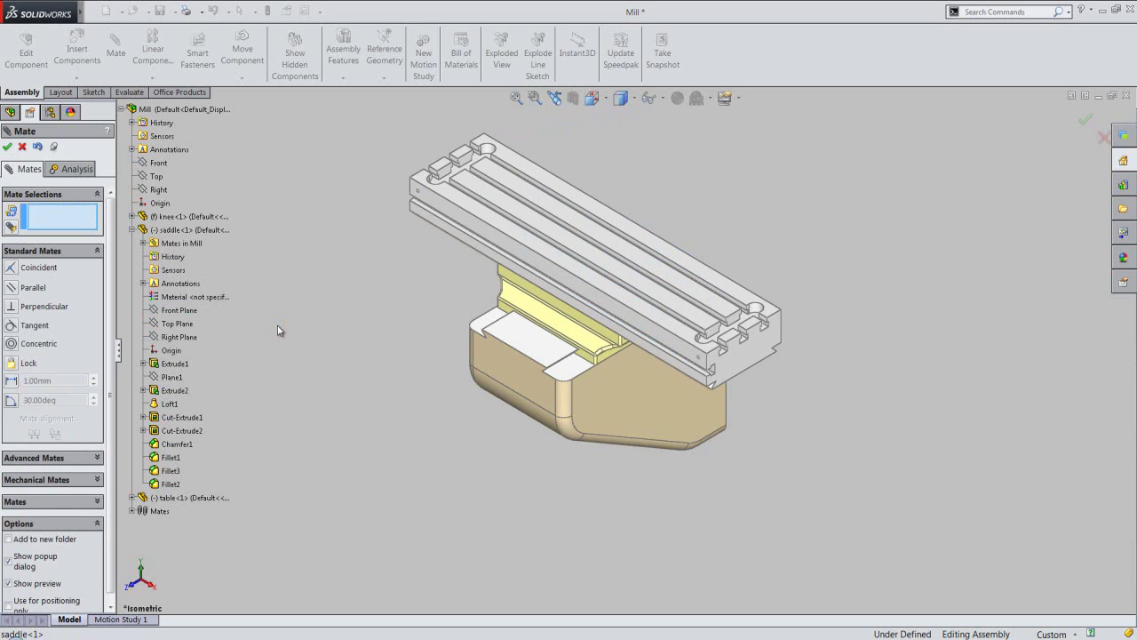
{"action": "left_click", "coordinate": [7, 145]}
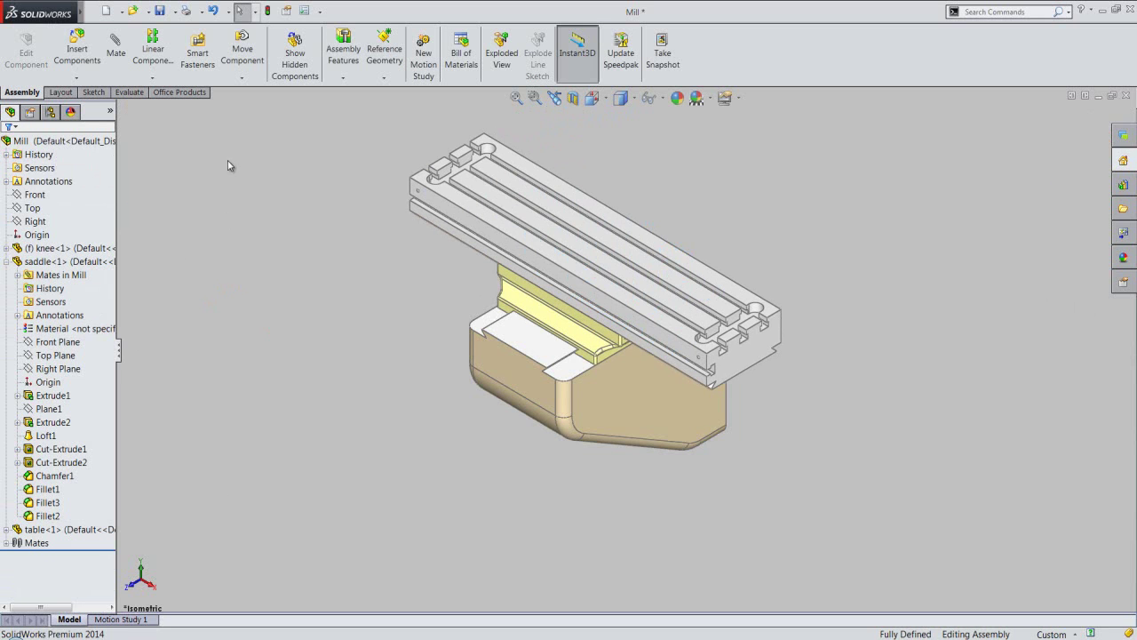
Collapse all items in the feature tree and save the Mill assembly.
{"action": "right_click", "coordinate": [101, 168]}
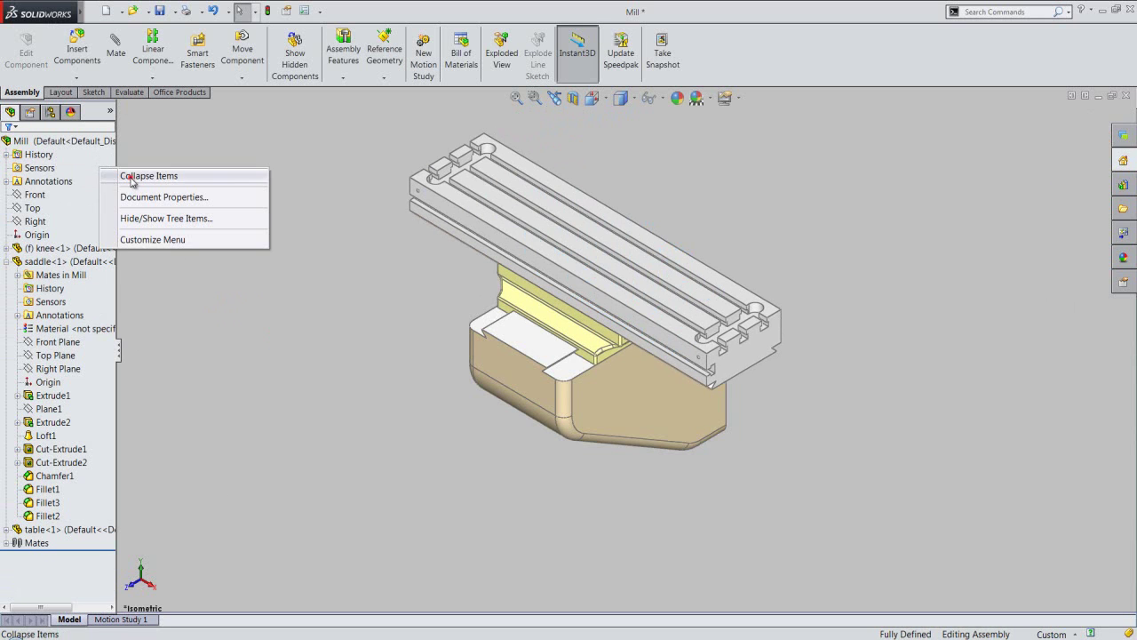
{"action": "left_click", "coordinate": [131, 177]}
{"action": "left_click", "coordinate": [160, 10]}
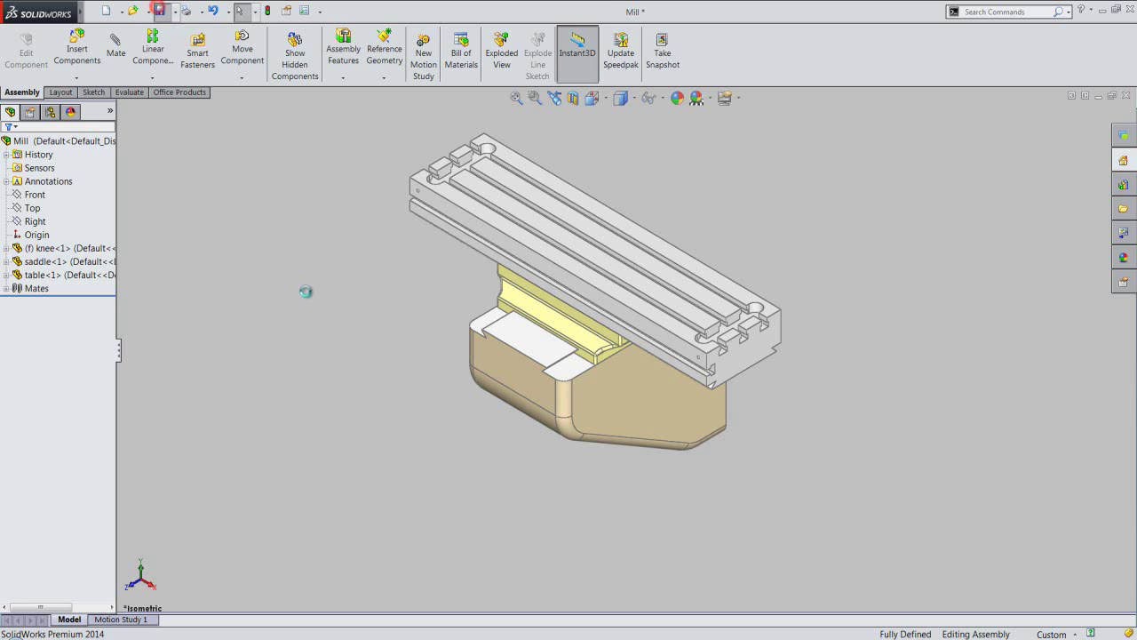
Rename the Coincident5 mate to Table Lock.
{"action": "left_click", "coordinate": [364, 272]}
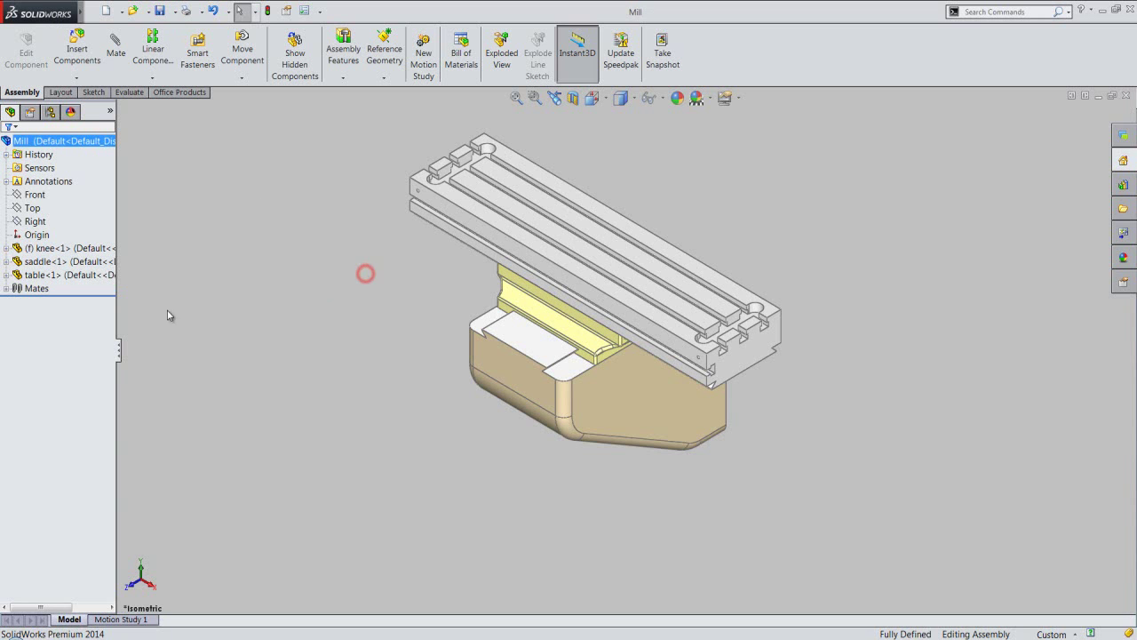
{"action": "left_click", "coordinate": [6, 290]}
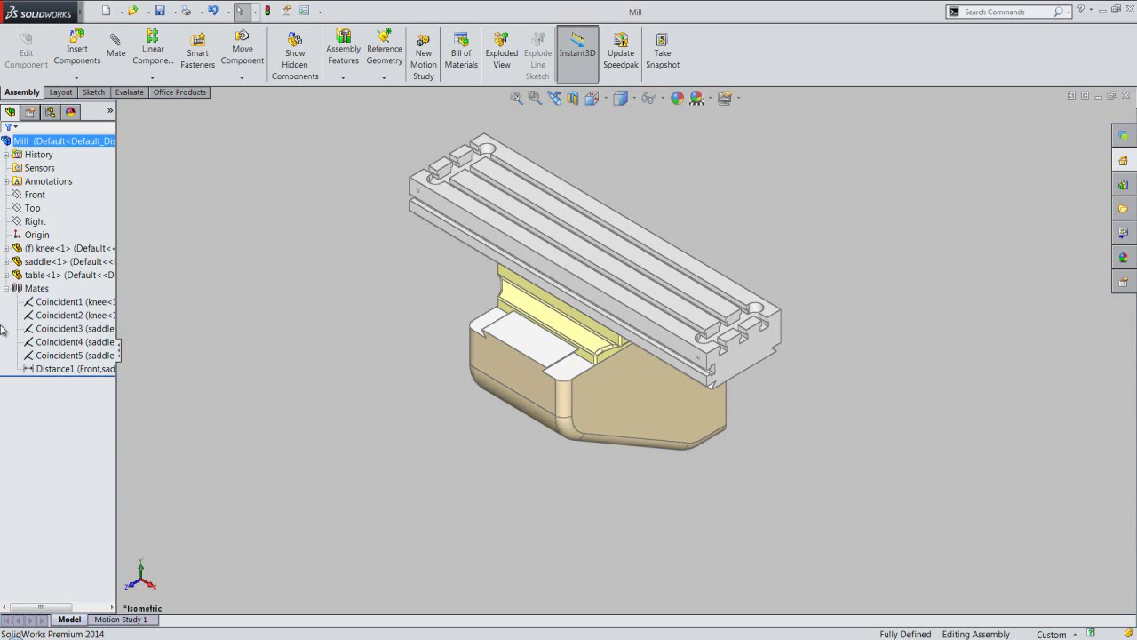
{"action": "left_click", "coordinate": [53, 356]}
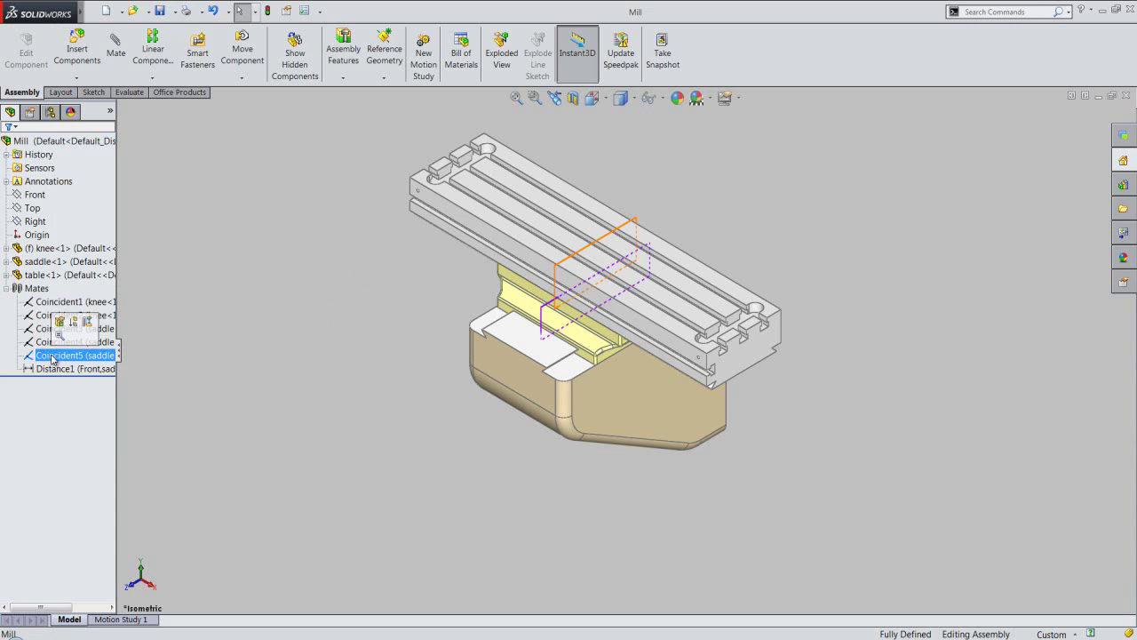
{"action": "left_click", "coordinate": [55, 357]}
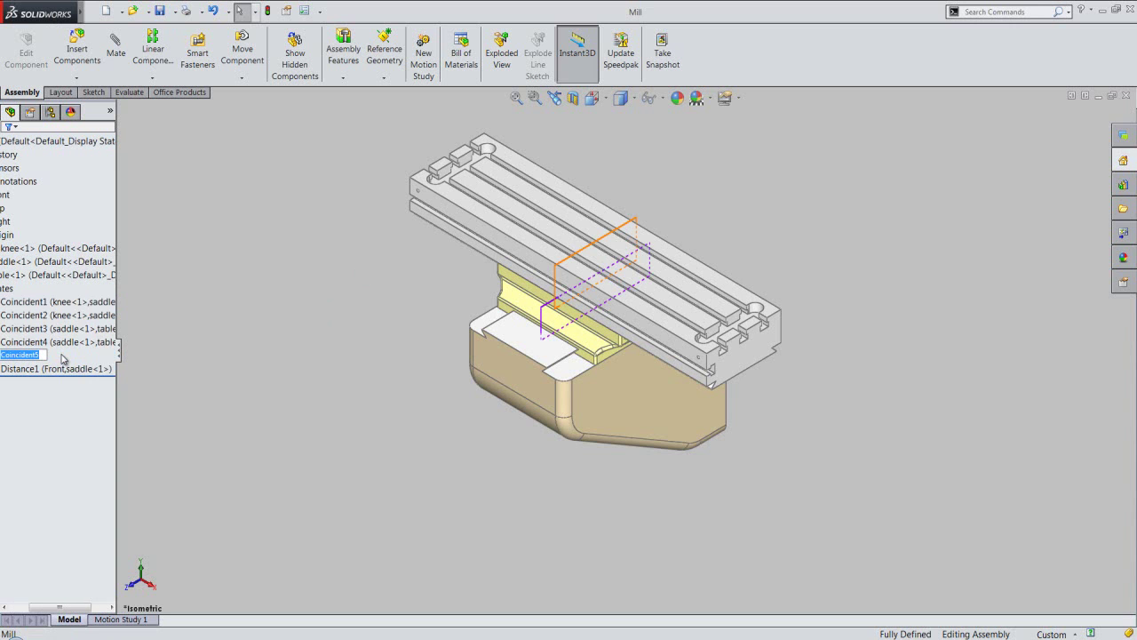
{"action": "type", "text": "Table Lock"}
{"action": "key", "text": "Return"}
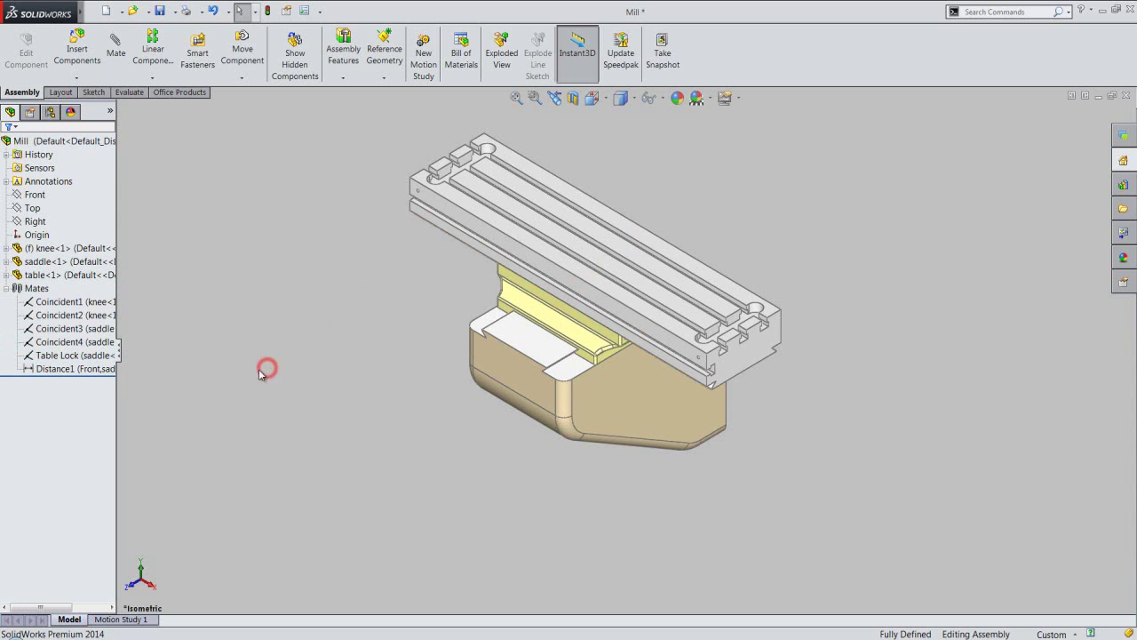
Rename the Distance1 mate to Saddle Lock and save the assembly.
{"action": "left_click", "coordinate": [71, 368]}
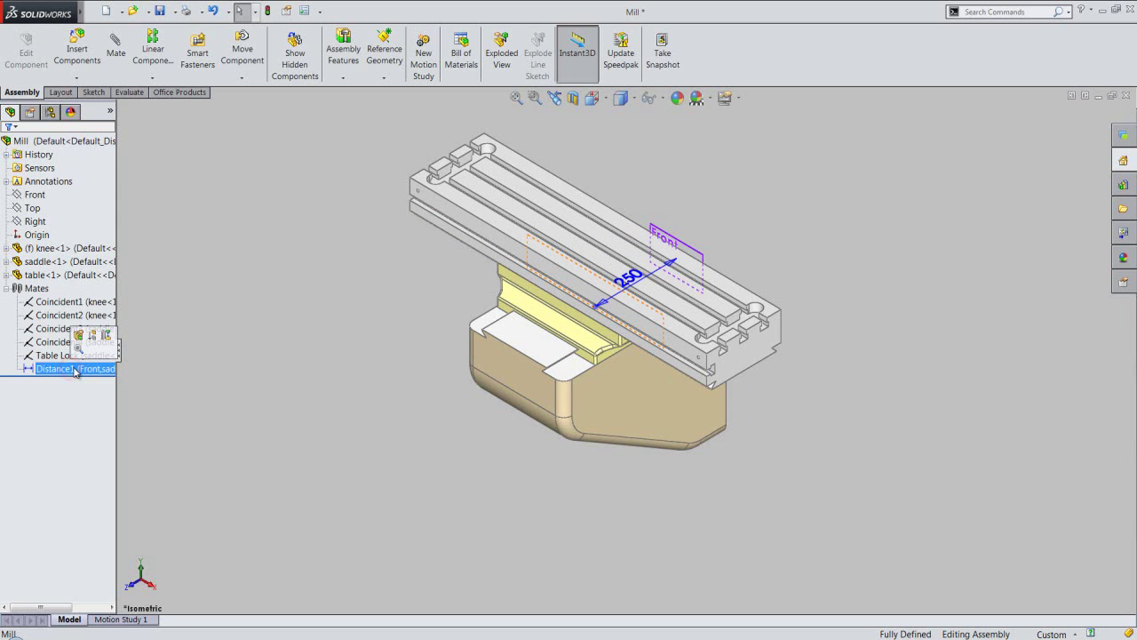
{"action": "left_click", "coordinate": [72, 368]}
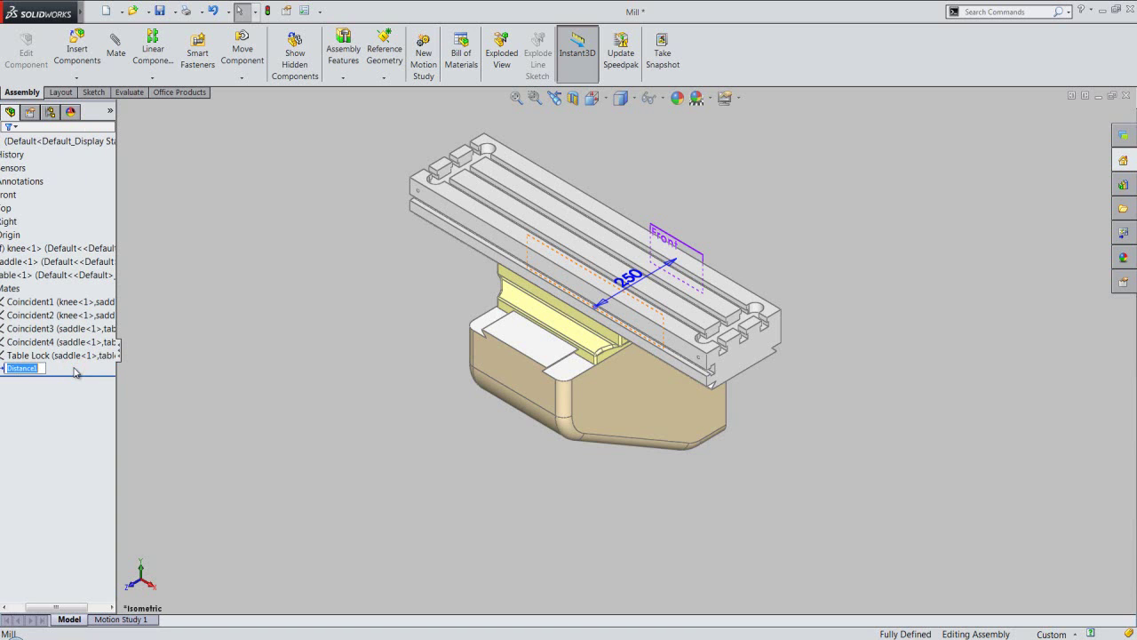
{"action": "type", "text": "Saddle Lock"}
{"action": "key", "text": "Return"}
{"action": "left_click", "coordinate": [223, 387]}
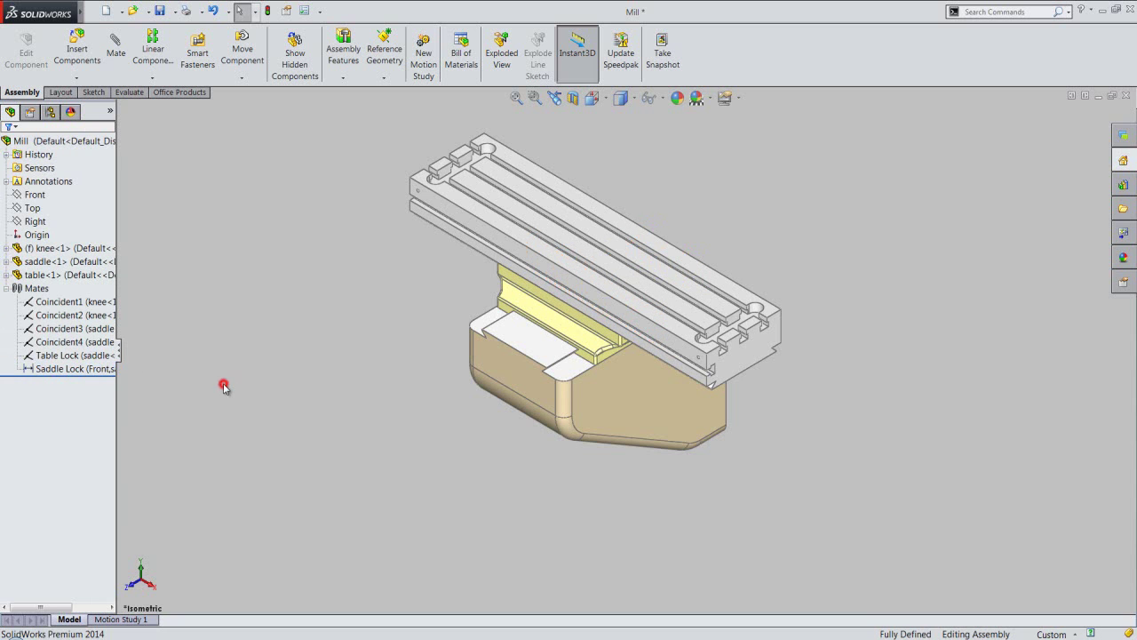
{"action": "left_click", "coordinate": [160, 10]}
{"action": "left_click", "coordinate": [6, 289]}
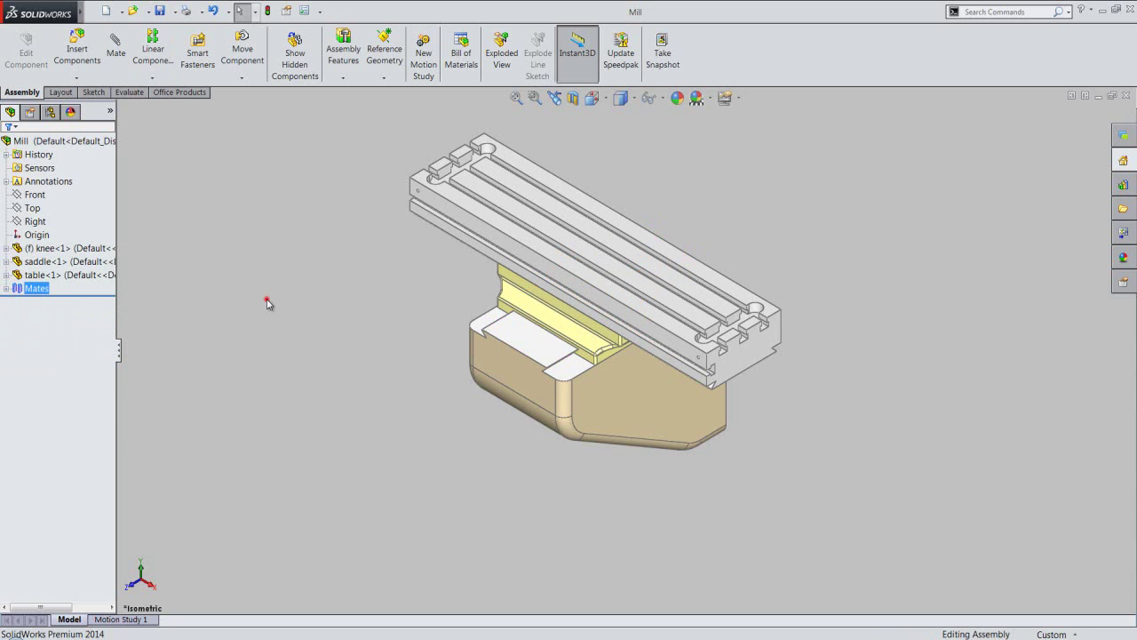
Drag the head, bracket and scale part files from the Mill folder into the assembly.
{"action": "left_click", "coordinate": [795, 213]}
{"action": "key", "text": "super+e"}
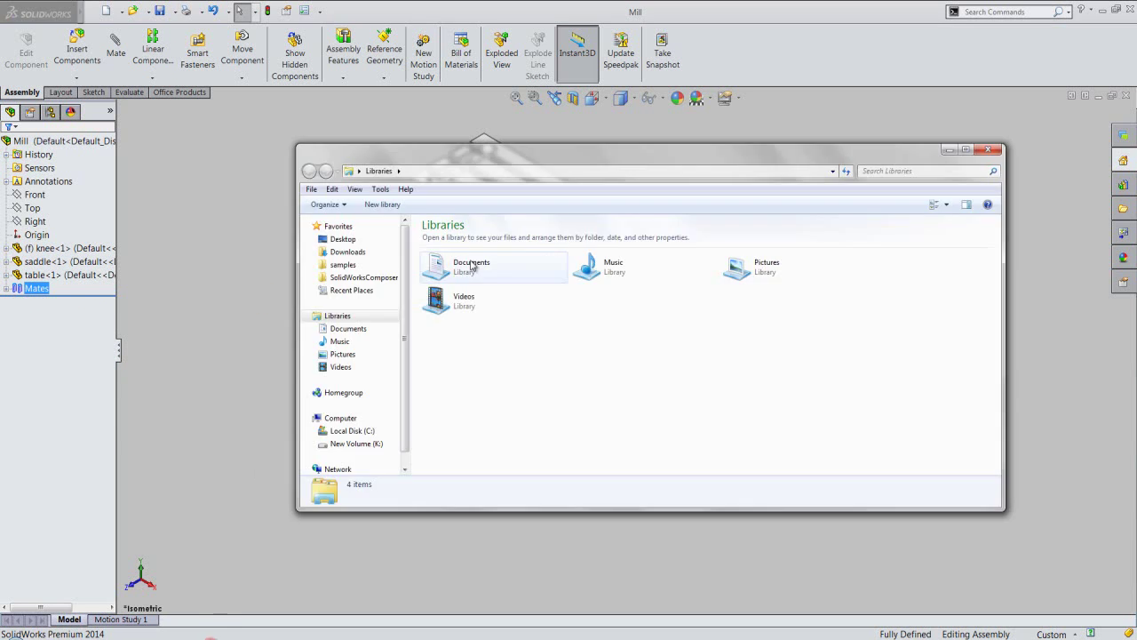
{"action": "left_click", "coordinate": [378, 277]}
{"action": "double_click", "coordinate": [432, 284]}
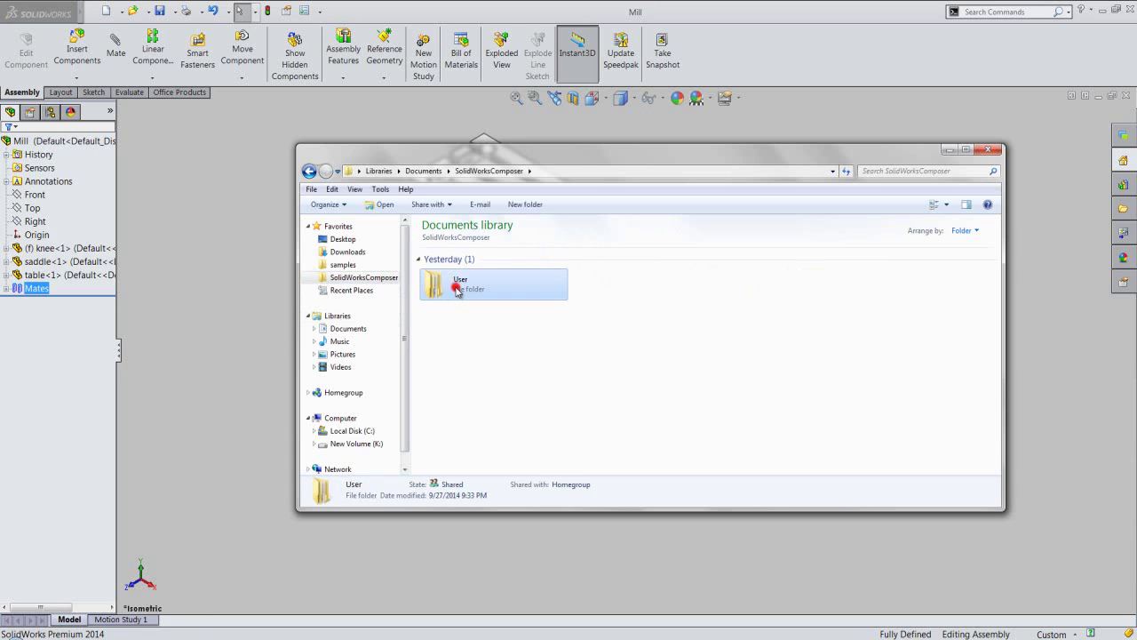
{"action": "double_click", "coordinate": [462, 284]}
{"action": "double_click", "coordinate": [464, 287]}
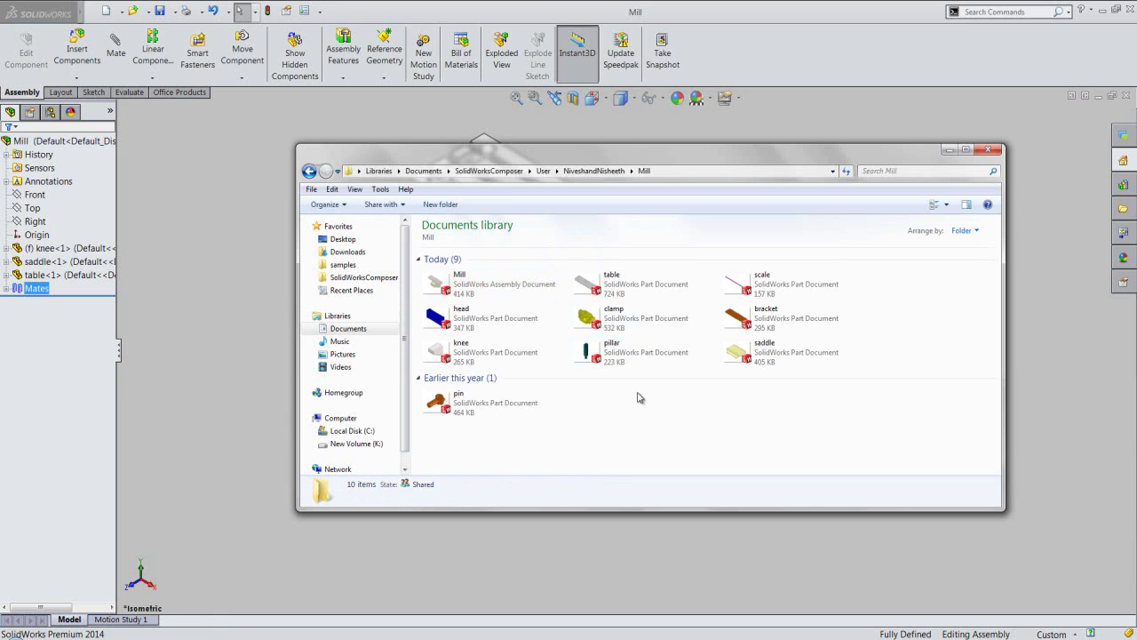
{"action": "left_click", "coordinate": [508, 318]}
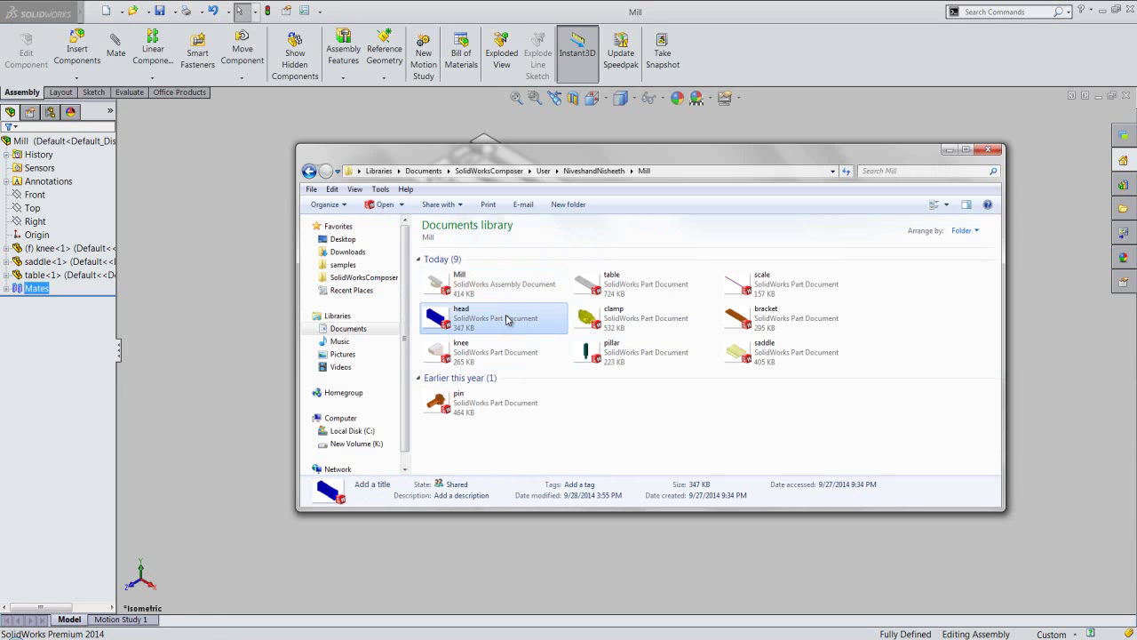
{"action": "left_click", "coordinate": [758, 320], "text": "ctrl"}
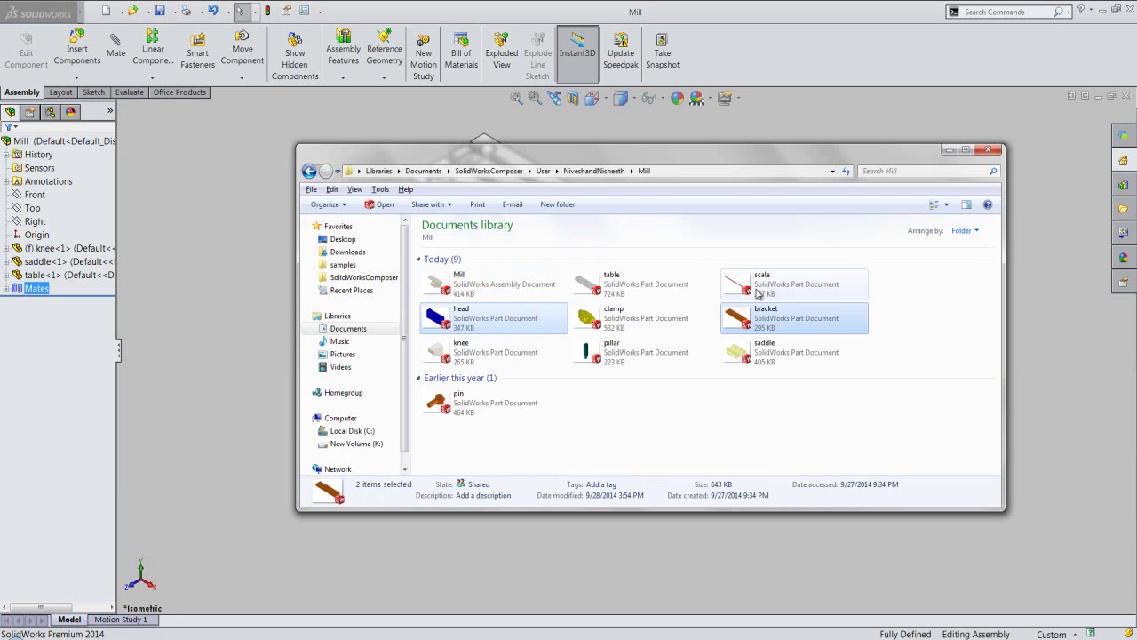
{"action": "left_click", "coordinate": [760, 287], "text": "ctrl"}
{"action": "left_click_drag", "start_coordinate": [759, 289], "coordinate": [216, 408]}
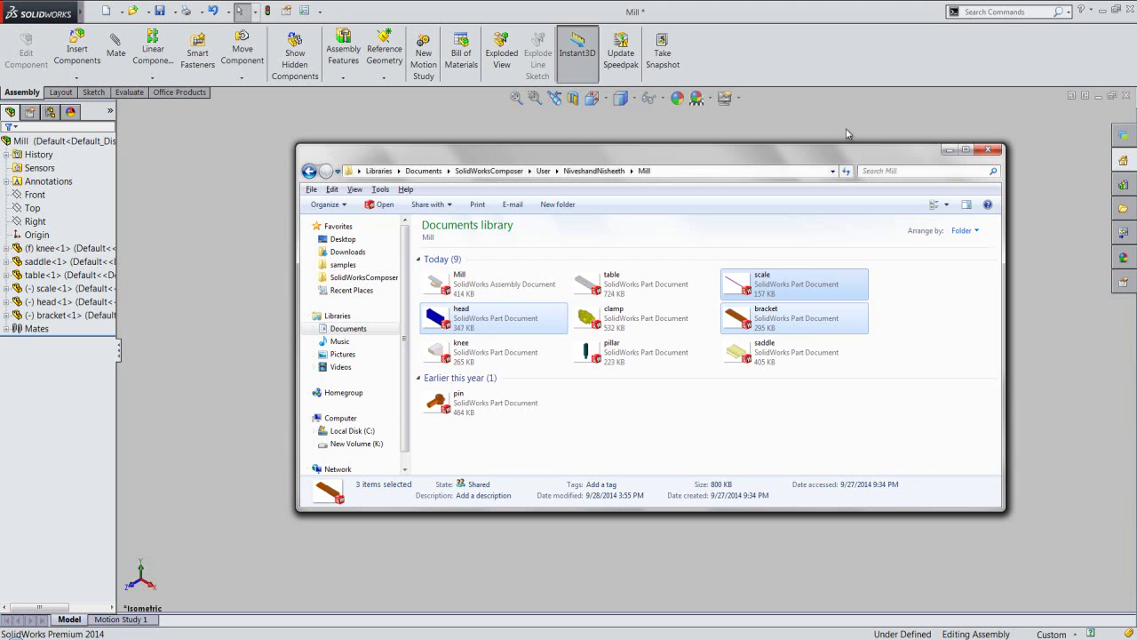
{"action": "left_click", "coordinate": [993, 151]}
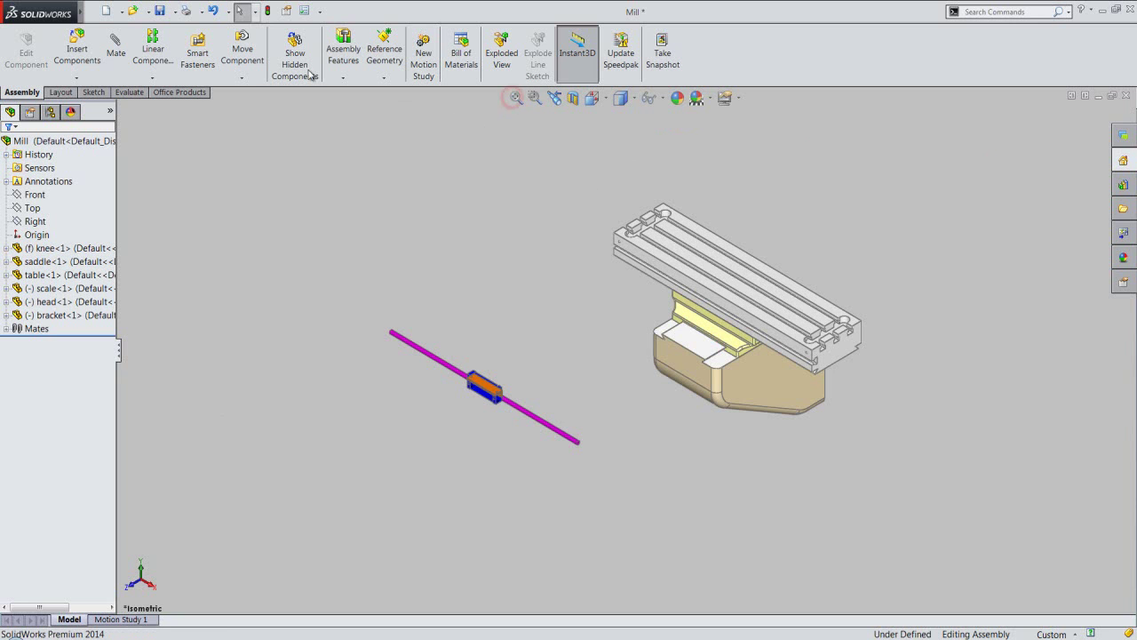
Save, then drag the bracket and blue head block away from the scale rod.
{"action": "left_click", "coordinate": [161, 11]}
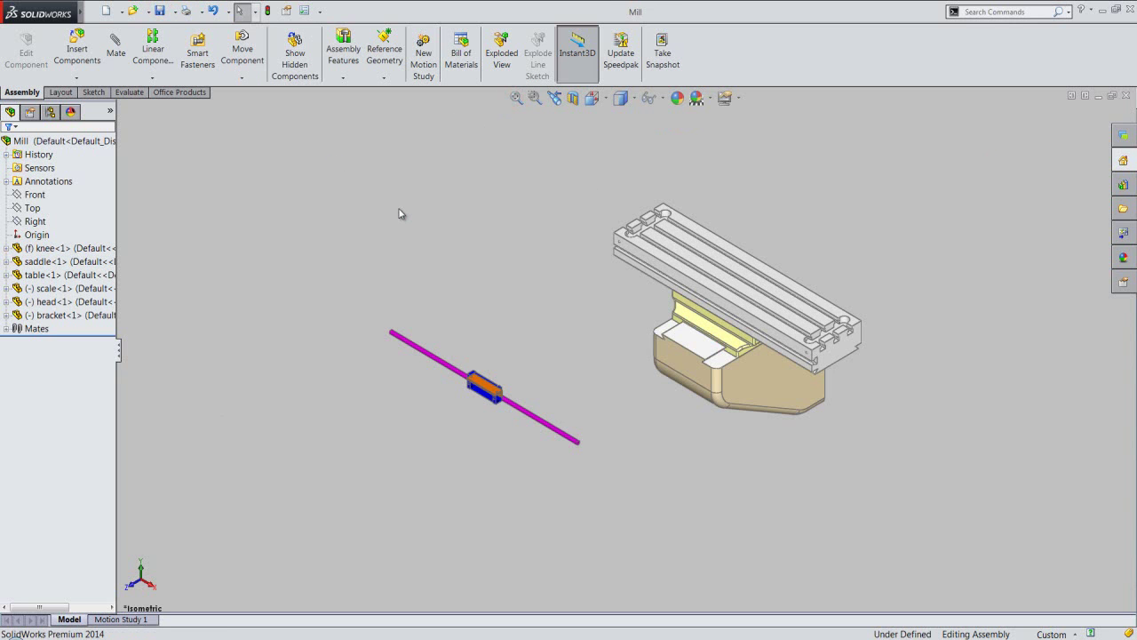
{"action": "scroll", "coordinate": [436, 400], "scroll_direction": "down", "scroll_amount": 3}
{"action": "scroll", "coordinate": [511, 391], "scroll_direction": "down", "scroll_amount": 3}
{"action": "scroll", "coordinate": [533, 346], "scroll_direction": "down", "scroll_amount": 2}
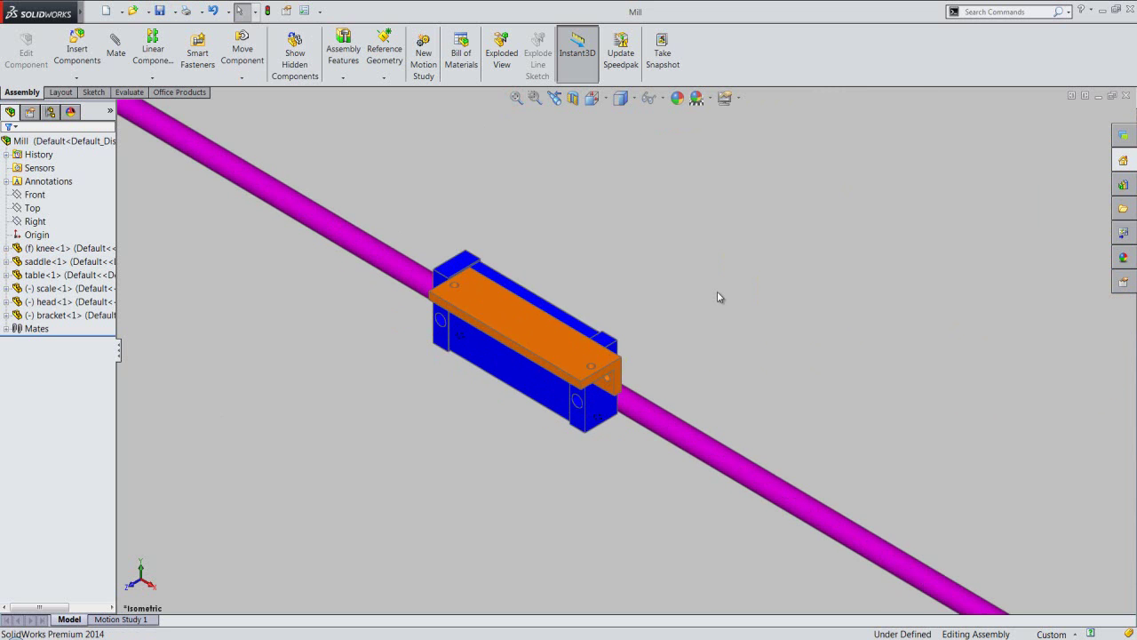
{"action": "scroll", "coordinate": [626, 362], "scroll_direction": "up", "scroll_amount": 3}
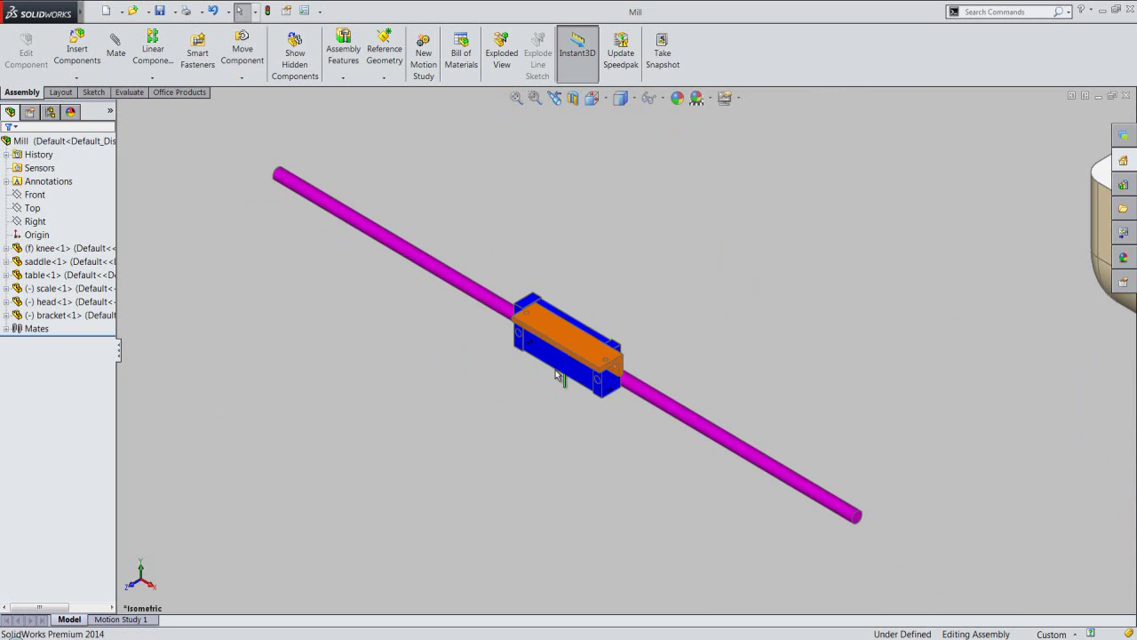
{"action": "left_click", "coordinate": [582, 349]}
{"action": "left_click_drag", "start_coordinate": [582, 349], "coordinate": [689, 266]}
{"action": "left_click_drag", "start_coordinate": [590, 367], "coordinate": [434, 454]}
{"action": "left_click", "coordinate": [557, 420]}
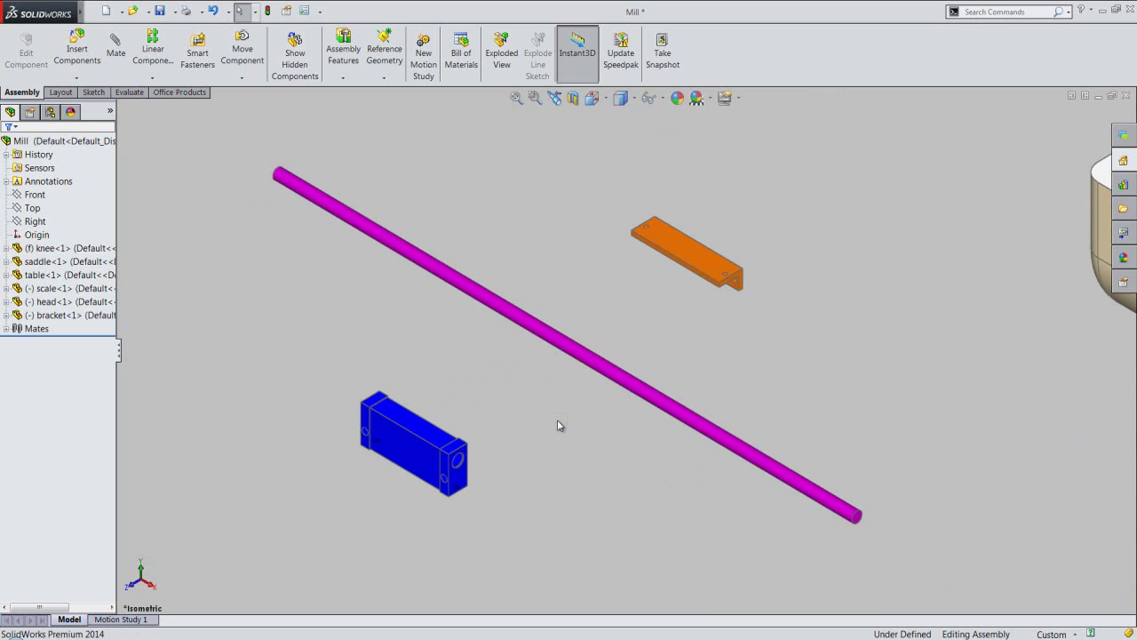
Hide the table component to expose the saddle.
{"action": "scroll", "coordinate": [576, 411], "scroll_direction": "up", "scroll_amount": 5}
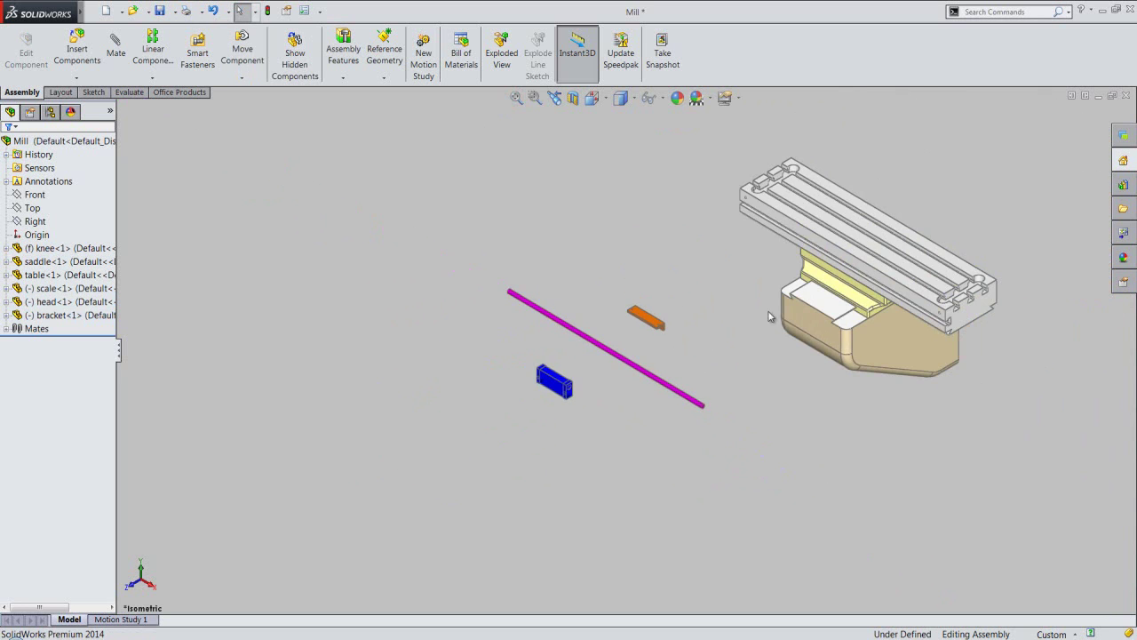
{"action": "scroll", "coordinate": [769, 305], "scroll_direction": "down", "scroll_amount": 2}
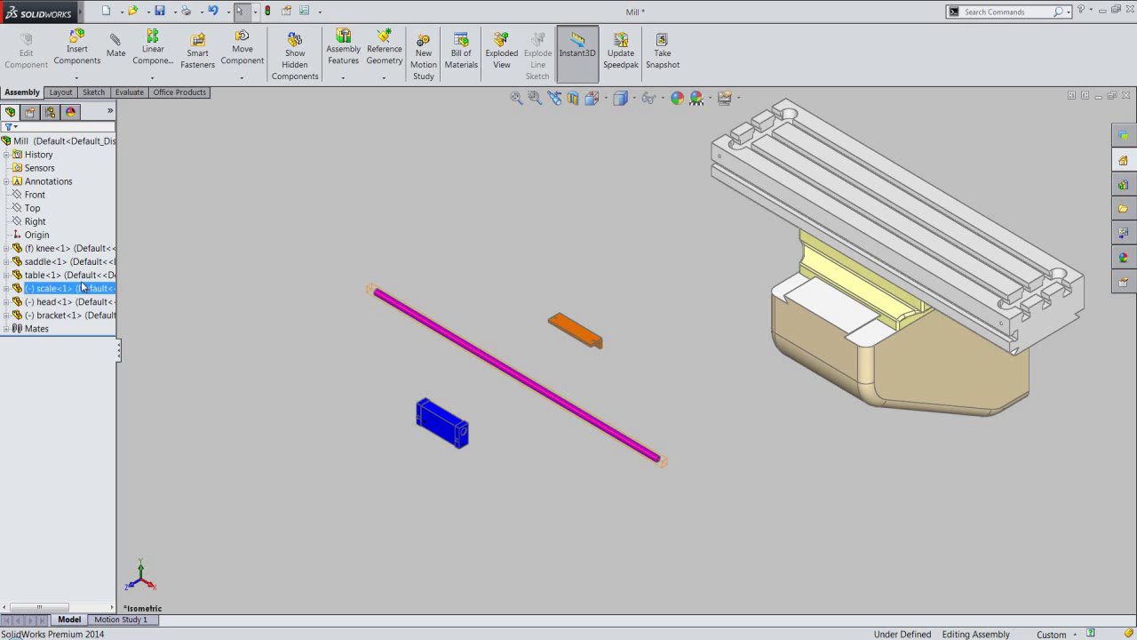
{"action": "left_click", "coordinate": [54, 275]}
{"action": "left_click", "coordinate": [38, 261], "text": "ctrl"}
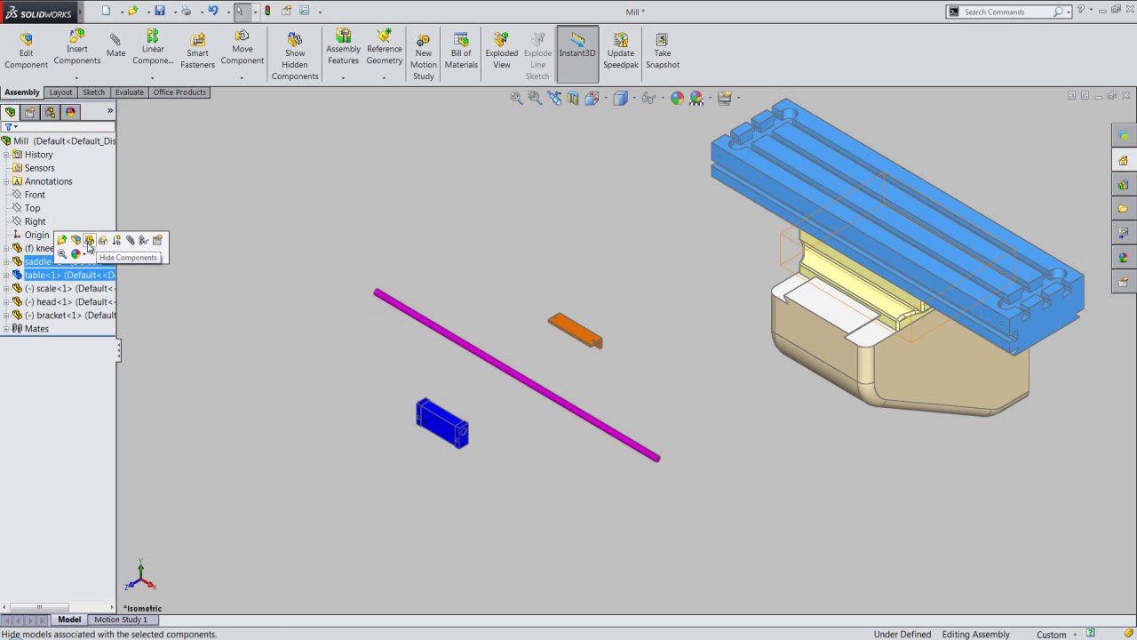
{"action": "left_click", "coordinate": [89, 241]}
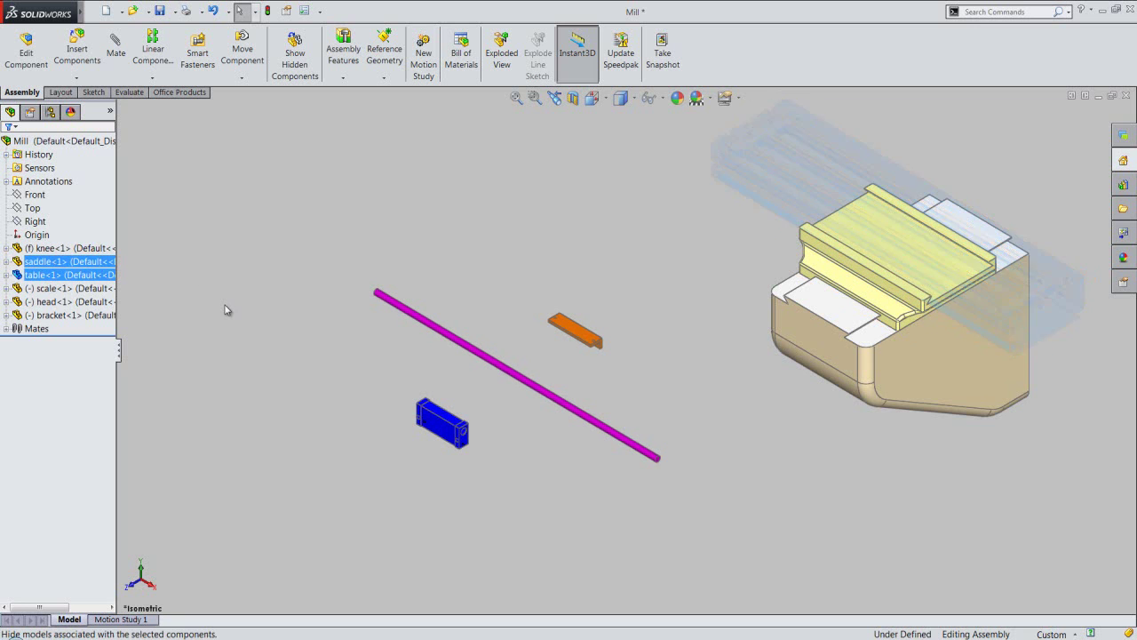
Mate a bracket face coincident with the saddle's front face.
{"action": "scroll", "coordinate": [826, 232], "scroll_direction": "down", "scroll_amount": 2}
{"action": "scroll", "coordinate": [781, 273], "scroll_direction": "down", "scroll_amount": 3}
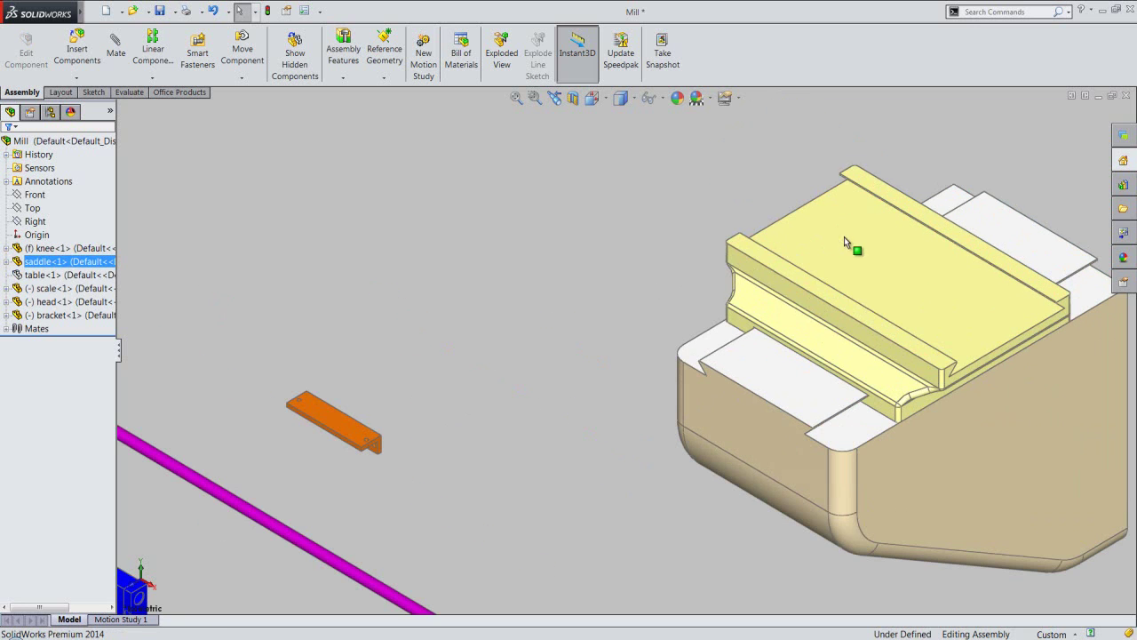
{"action": "left_click", "coordinate": [774, 278]}
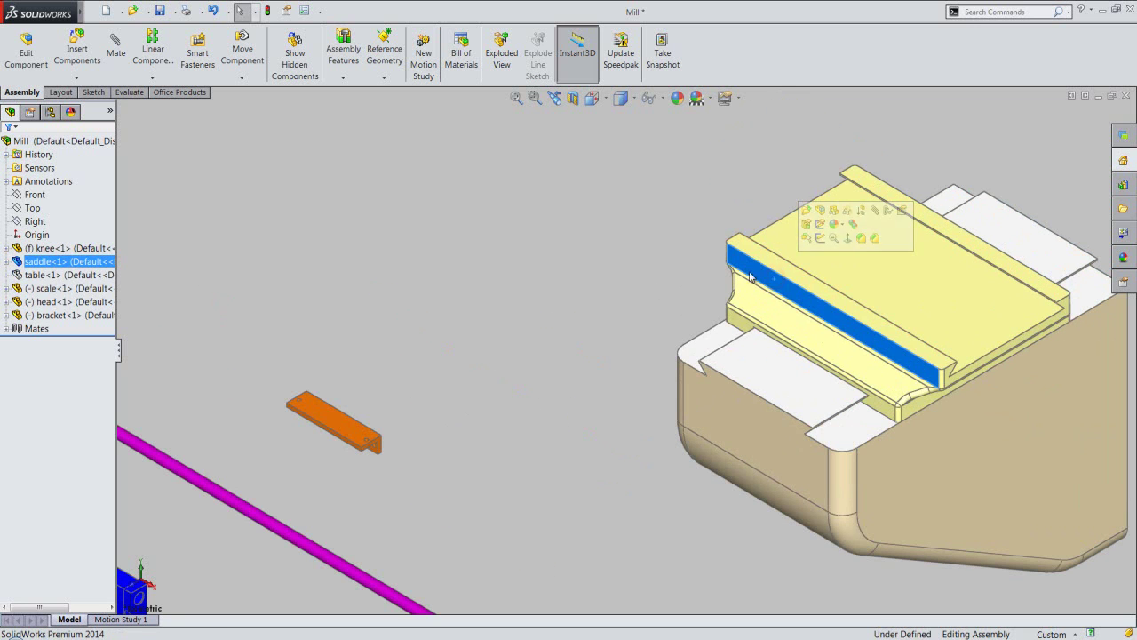
{"action": "left_click", "coordinate": [606, 102]}
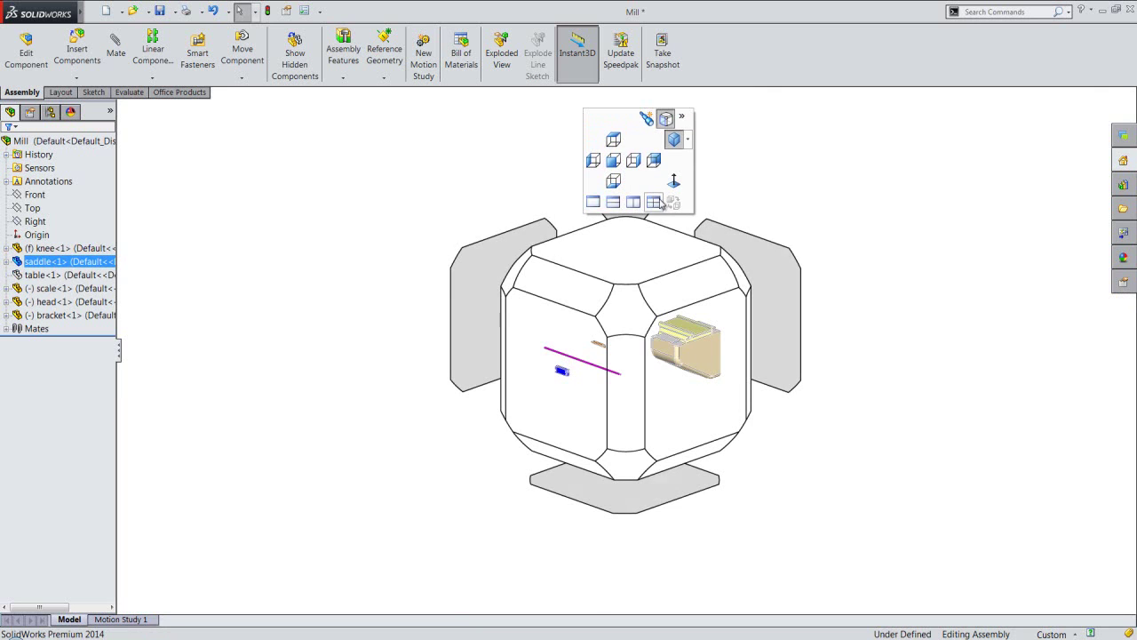
{"action": "left_click", "coordinate": [726, 284]}
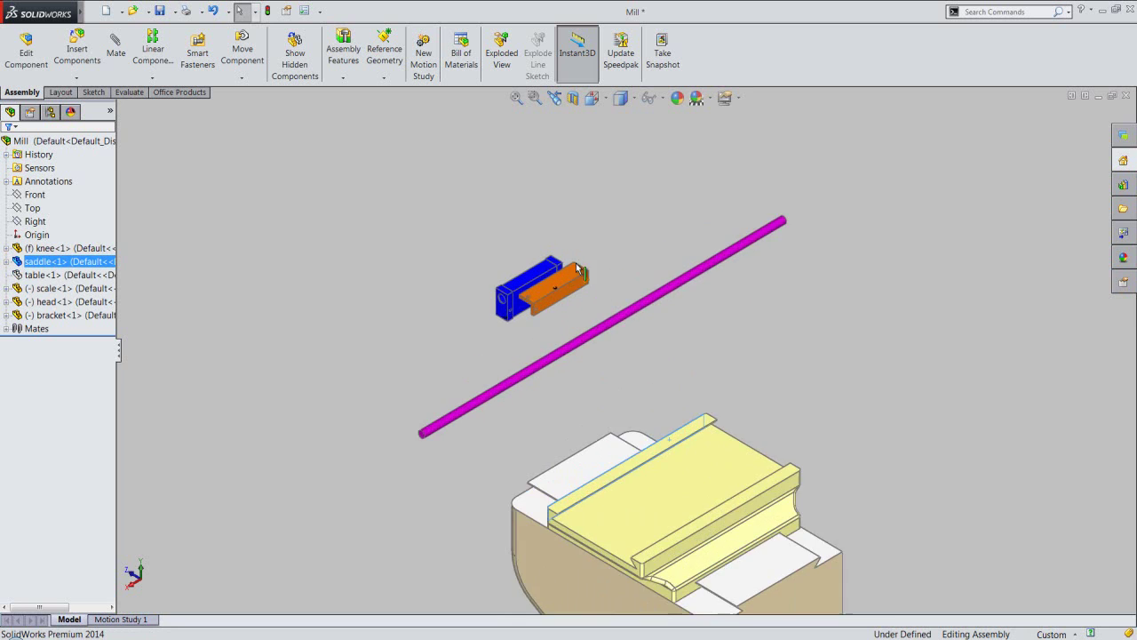
{"action": "left_click", "coordinate": [590, 291]}
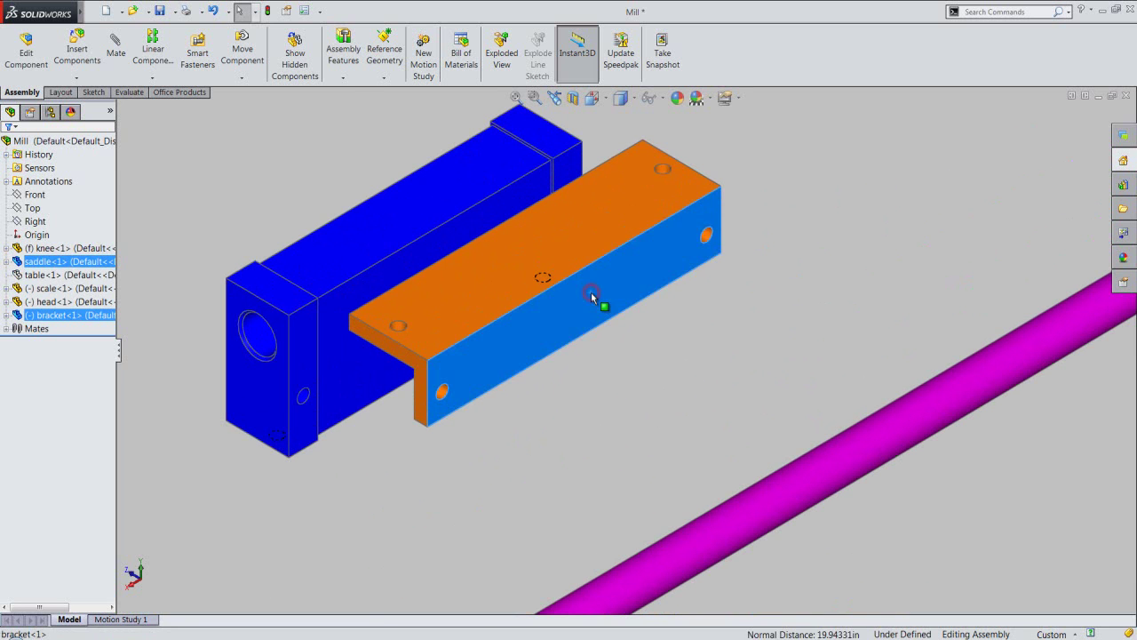
{"action": "left_click", "coordinate": [625, 279]}
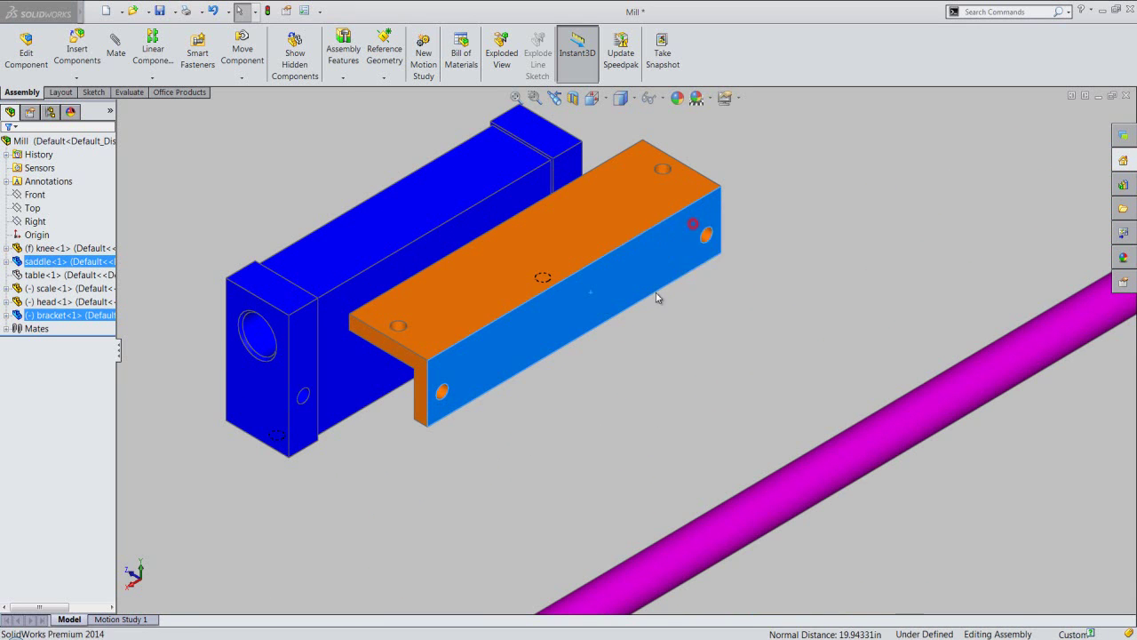
{"action": "left_click", "coordinate": [555, 99]}
{"action": "scroll", "coordinate": [662, 314], "scroll_direction": "down", "scroll_amount": 5}
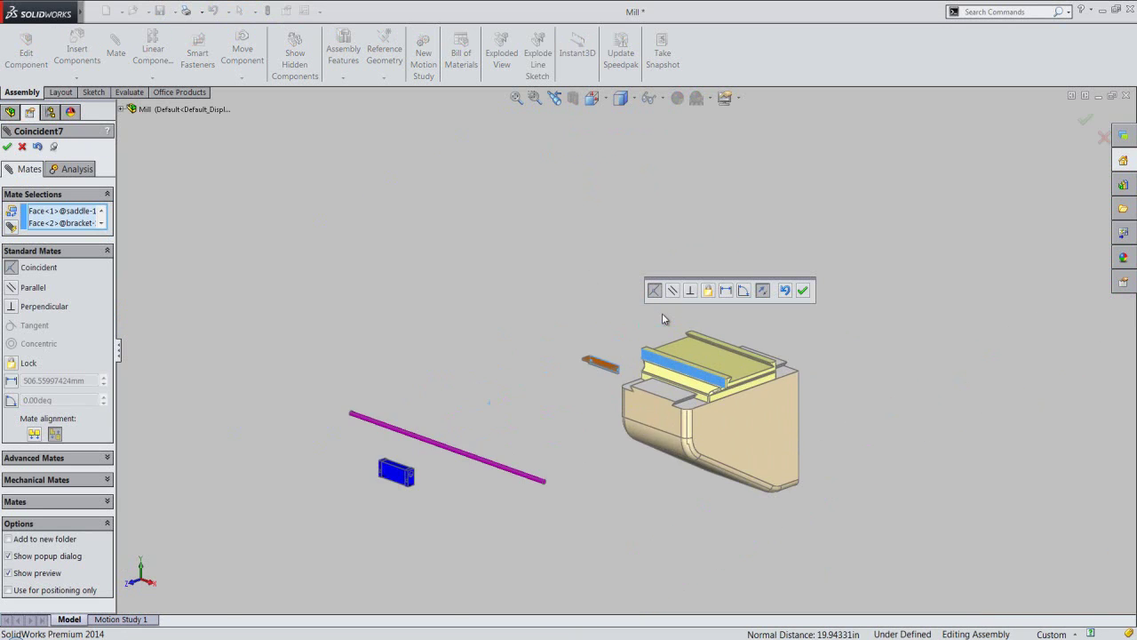
{"action": "scroll", "coordinate": [663, 315], "scroll_direction": "down", "scroll_amount": 5}
{"action": "scroll", "coordinate": [663, 320], "scroll_direction": "up", "scroll_amount": 1}
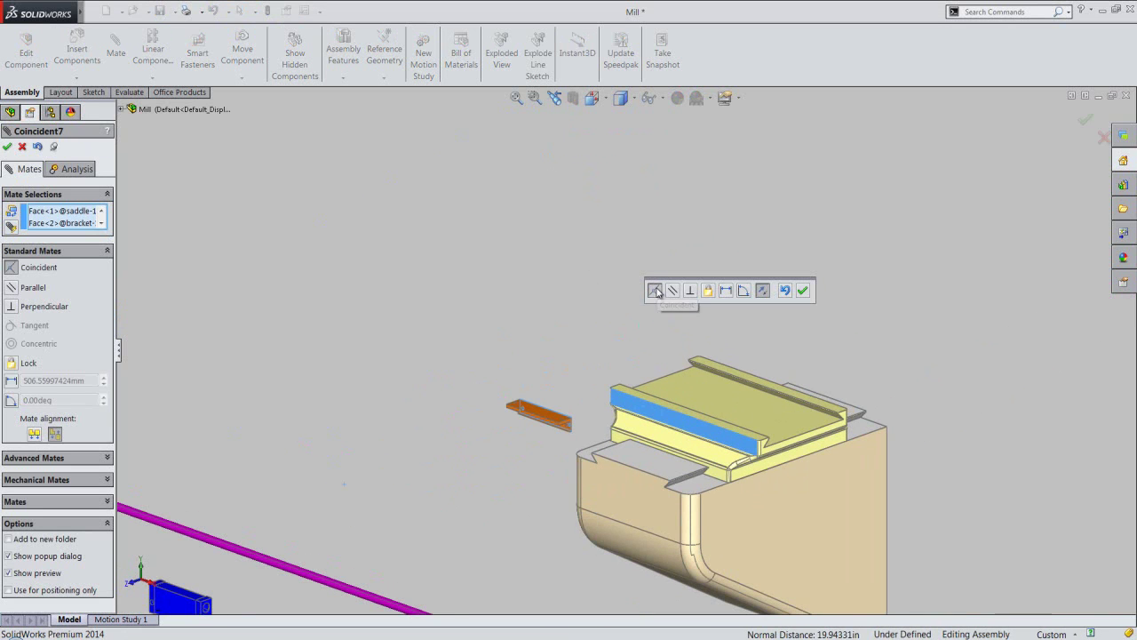
{"action": "left_click", "coordinate": [802, 292]}
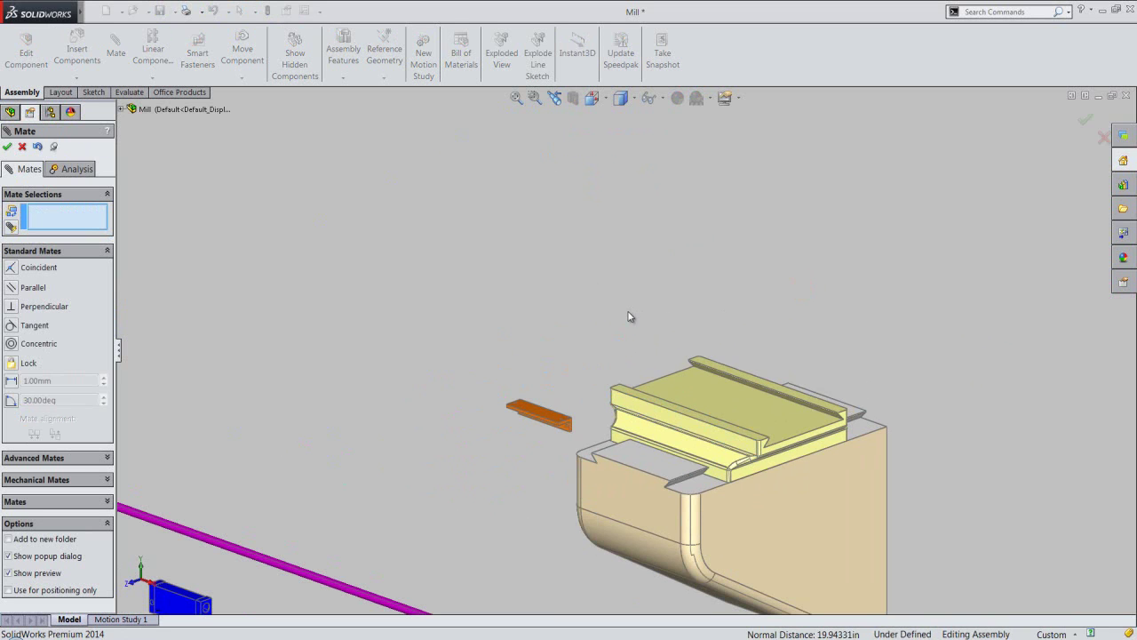
Hold the bracket's top face 3 mm from the saddle's top face with a distance mate.
{"action": "scroll", "coordinate": [580, 360], "scroll_direction": "down", "scroll_amount": 3}
{"action": "scroll", "coordinate": [573, 407], "scroll_direction": "down", "scroll_amount": 4}
{"action": "left_click", "coordinate": [535, 412]}
{"action": "scroll", "coordinate": [534, 362], "scroll_direction": "up", "scroll_amount": 3}
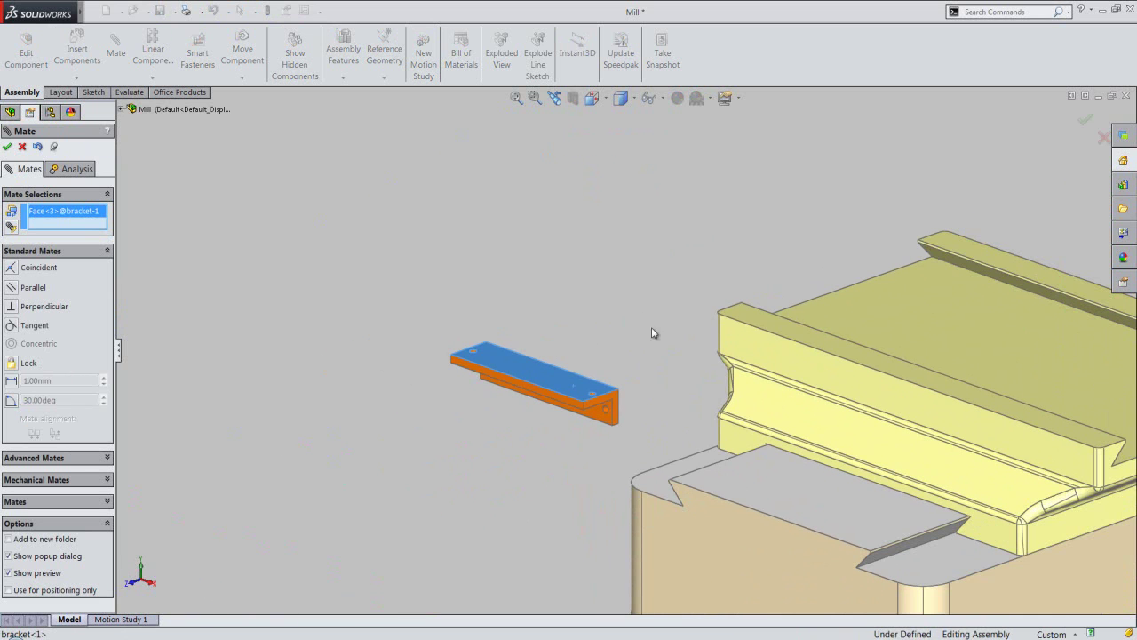
{"action": "left_click", "coordinate": [875, 359]}
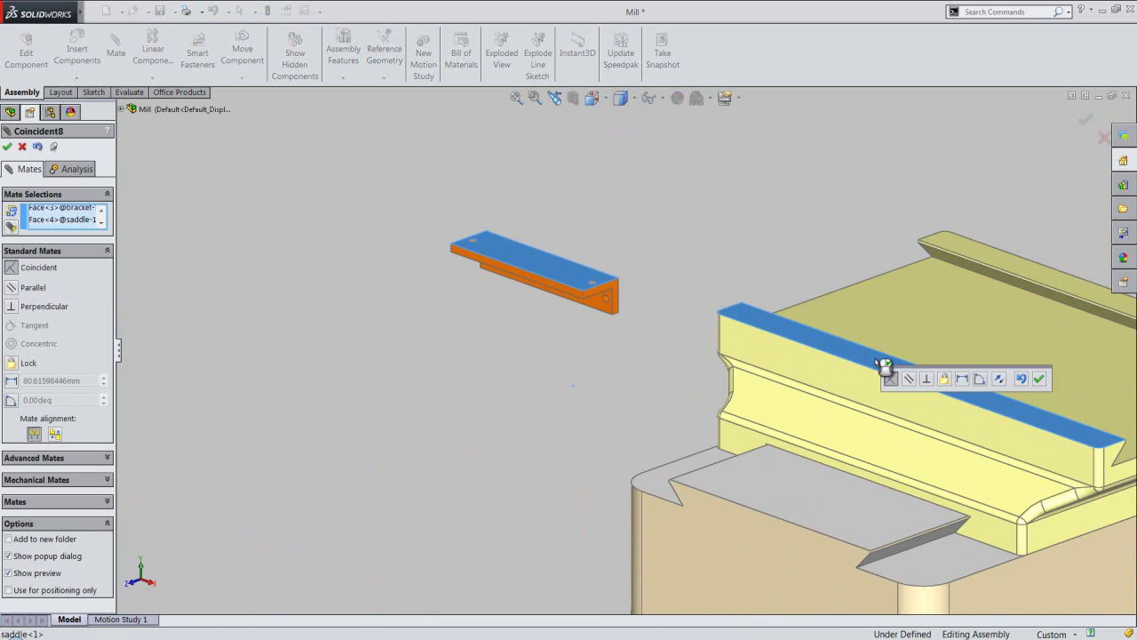
{"action": "left_click", "coordinate": [592, 98]}
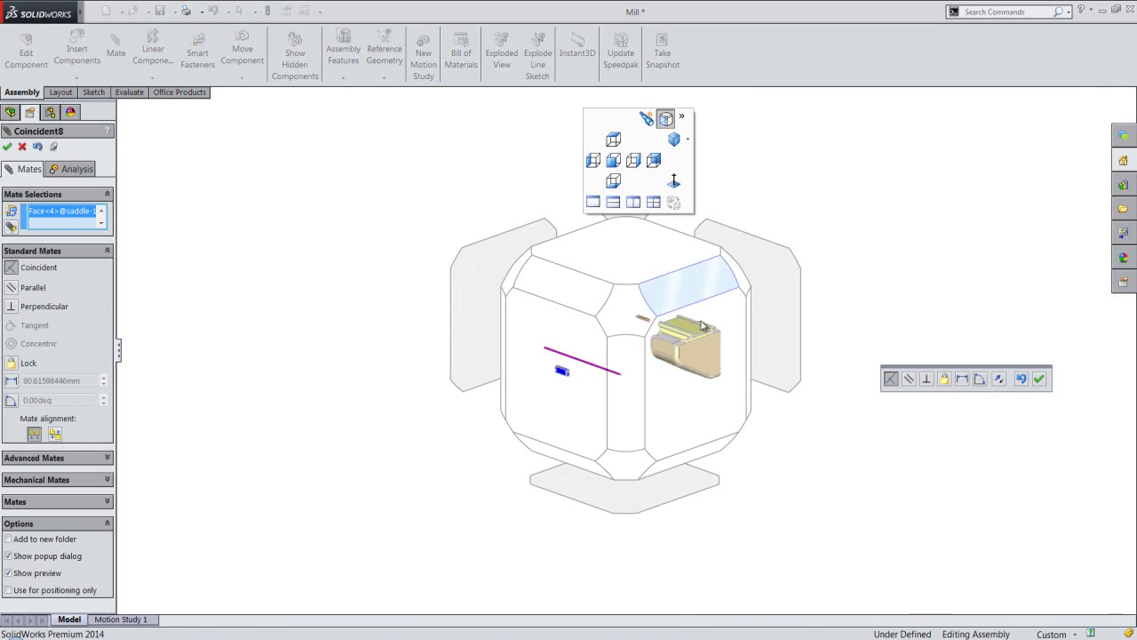
{"action": "left_click", "coordinate": [702, 326]}
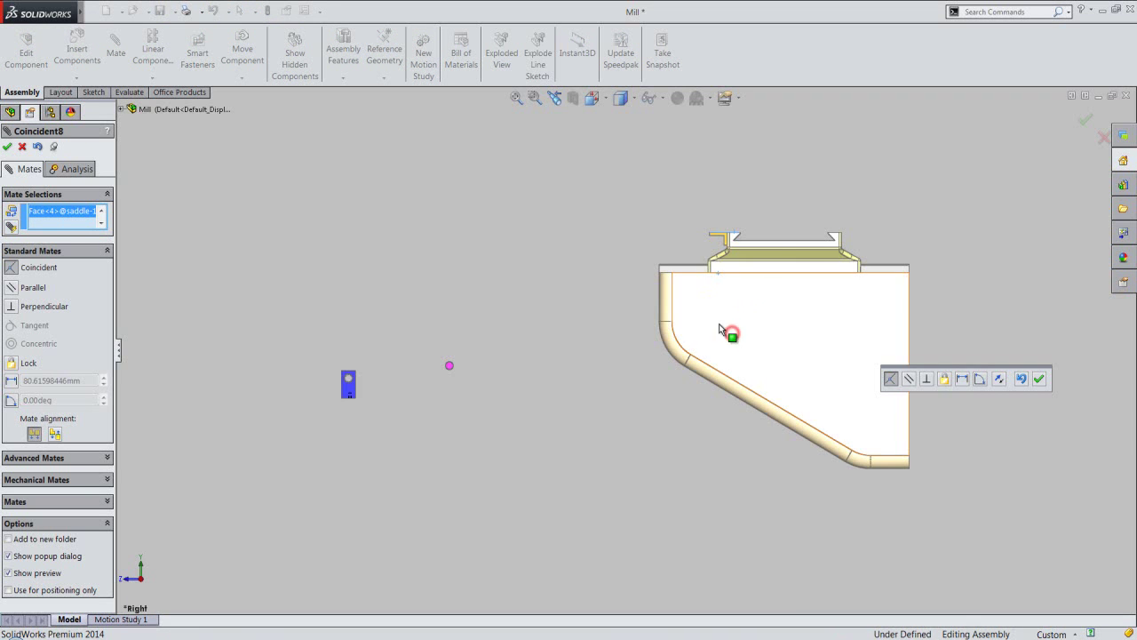
{"action": "scroll", "coordinate": [717, 265], "scroll_direction": "down", "scroll_amount": 3}
{"action": "scroll", "coordinate": [702, 268], "scroll_direction": "down", "scroll_amount": 3}
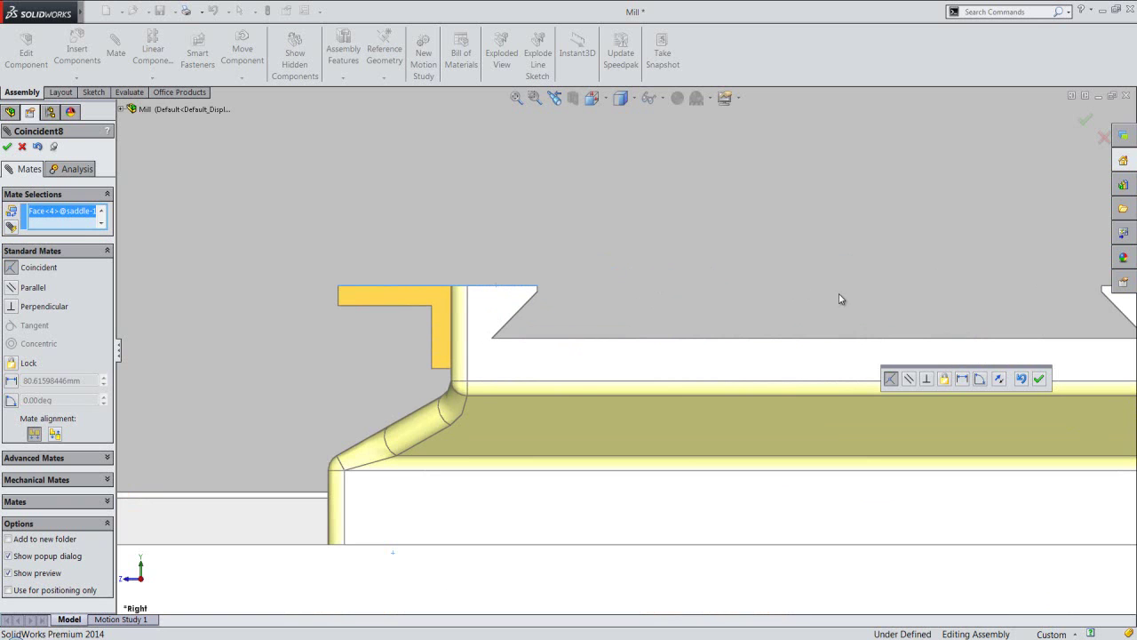
{"action": "left_click", "coordinate": [962, 379]}
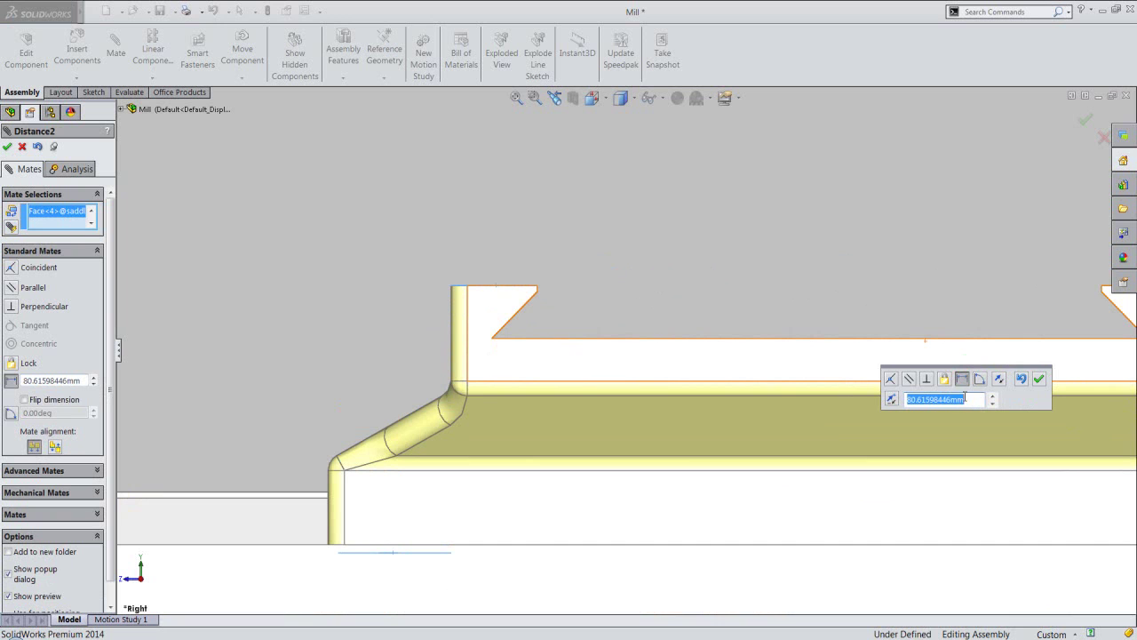
{"action": "type", "text": "3"}
{"action": "key", "text": "Return"}
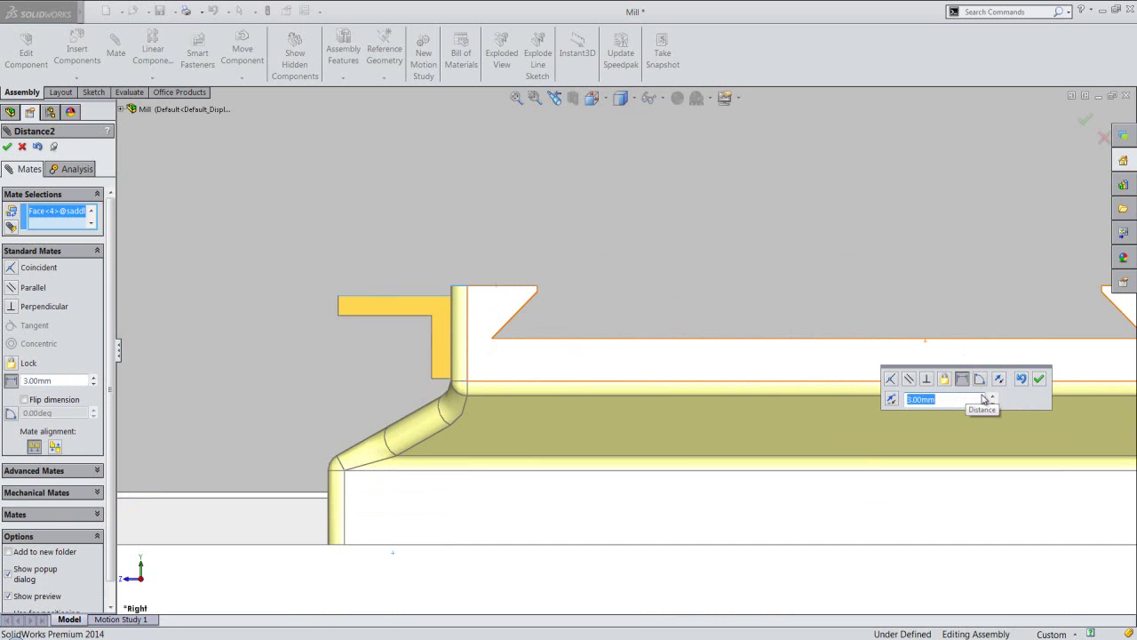
{"action": "left_click", "coordinate": [1038, 378]}
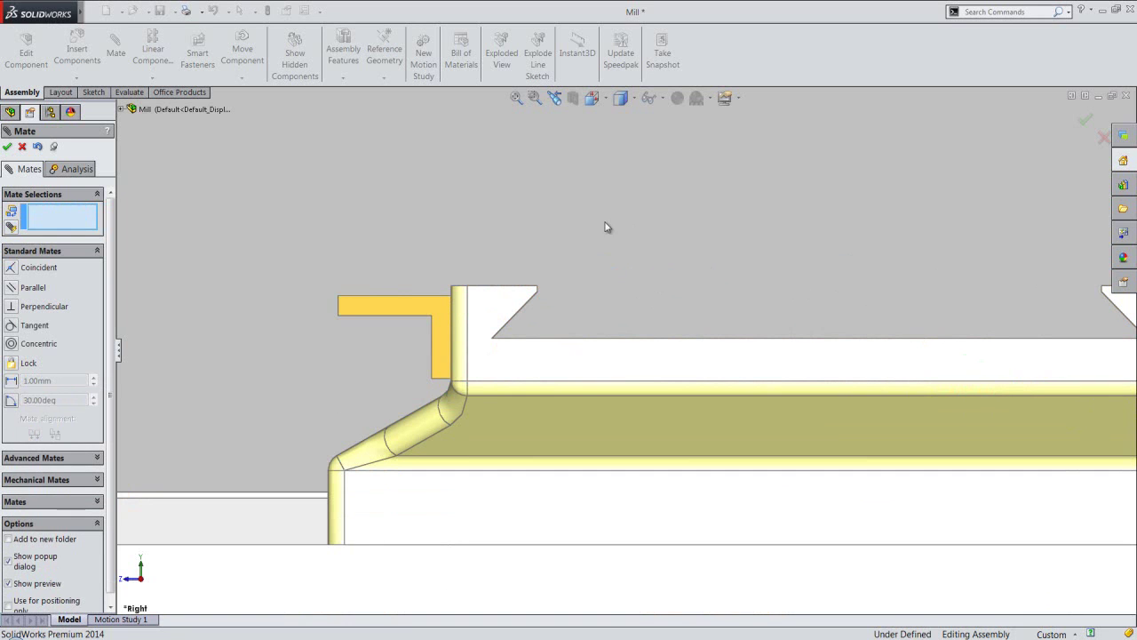
Close the Mate tool, return to the full isometric view and save Mill.
{"action": "left_click", "coordinate": [7, 146]}
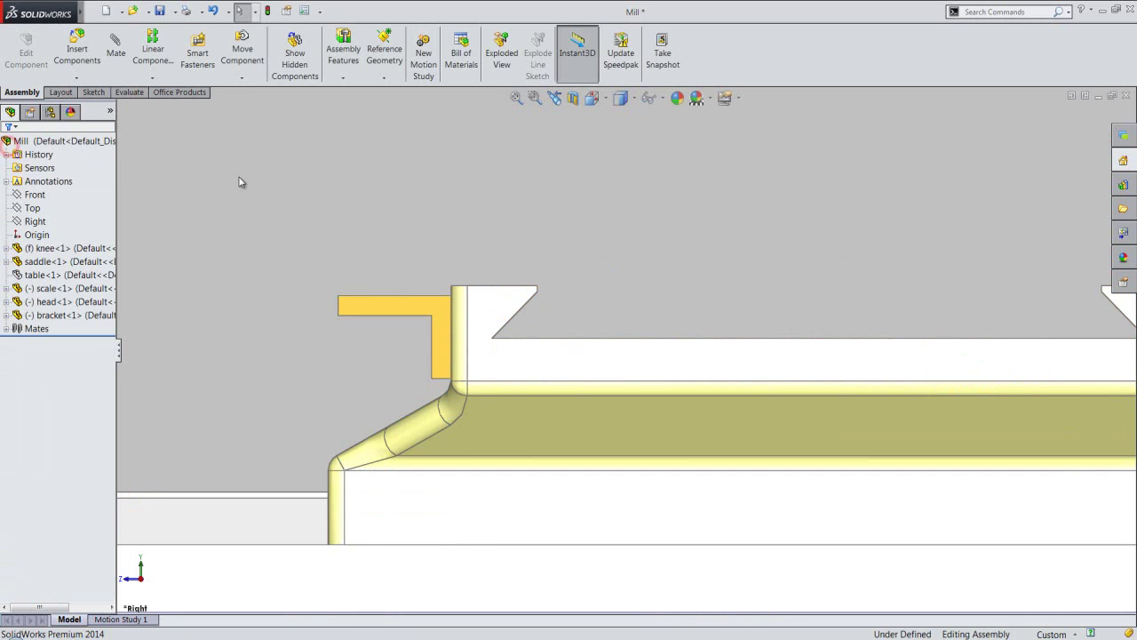
{"action": "left_click", "coordinate": [557, 100]}
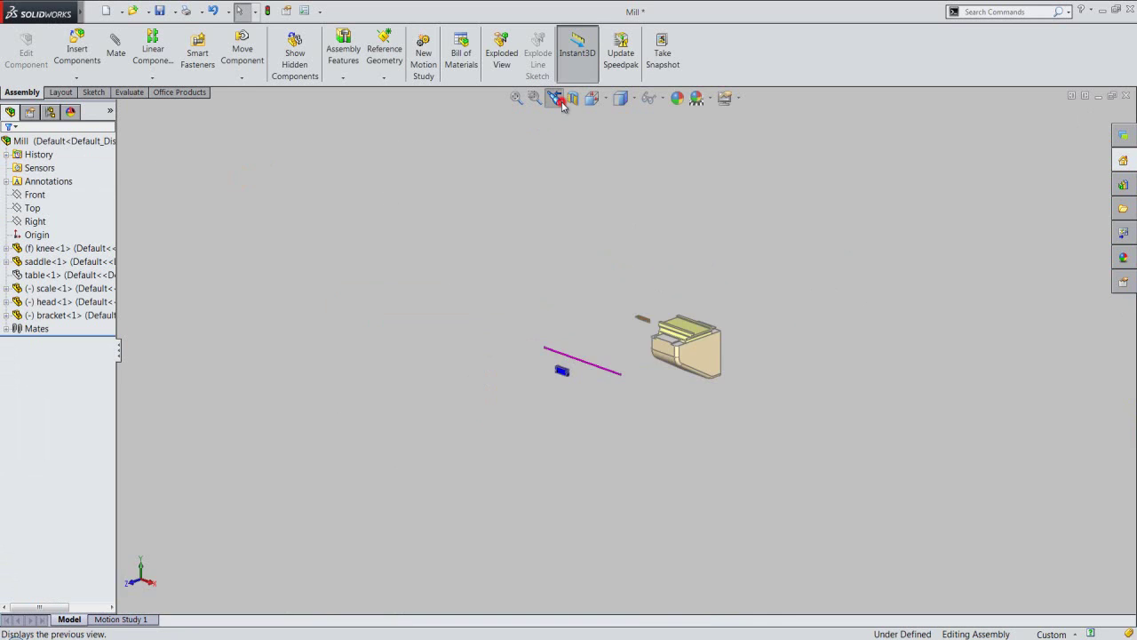
{"action": "left_click", "coordinate": [562, 105]}
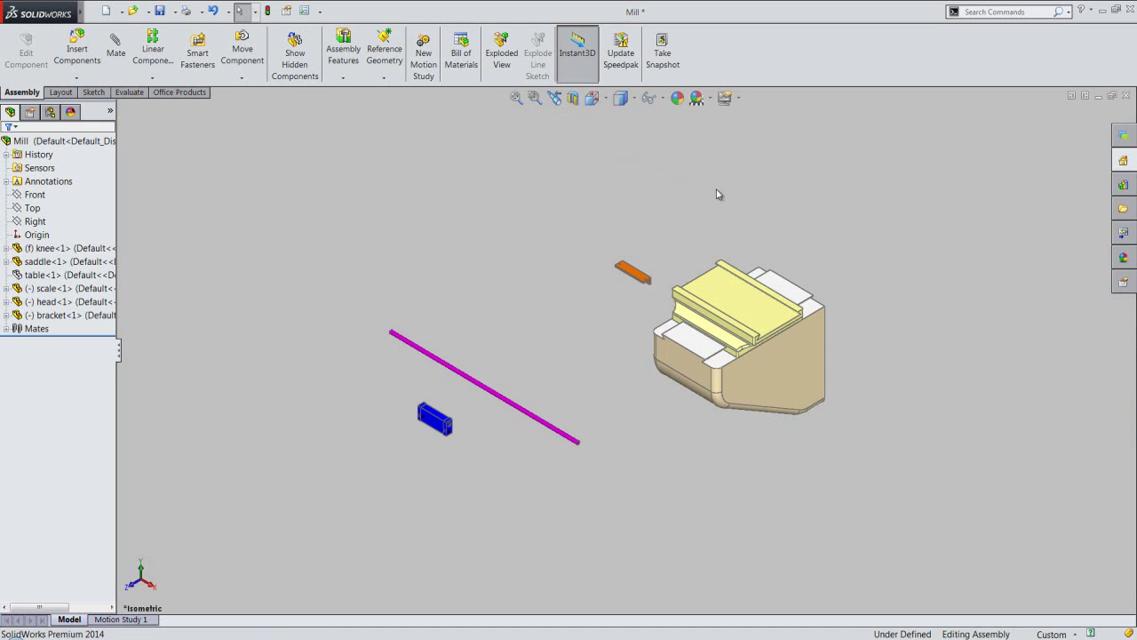
{"action": "left_click", "coordinate": [160, 11]}
Mate the bracket's Right Plane coincident with the saddle's Right Plane.
{"action": "left_click", "coordinate": [7, 263]}
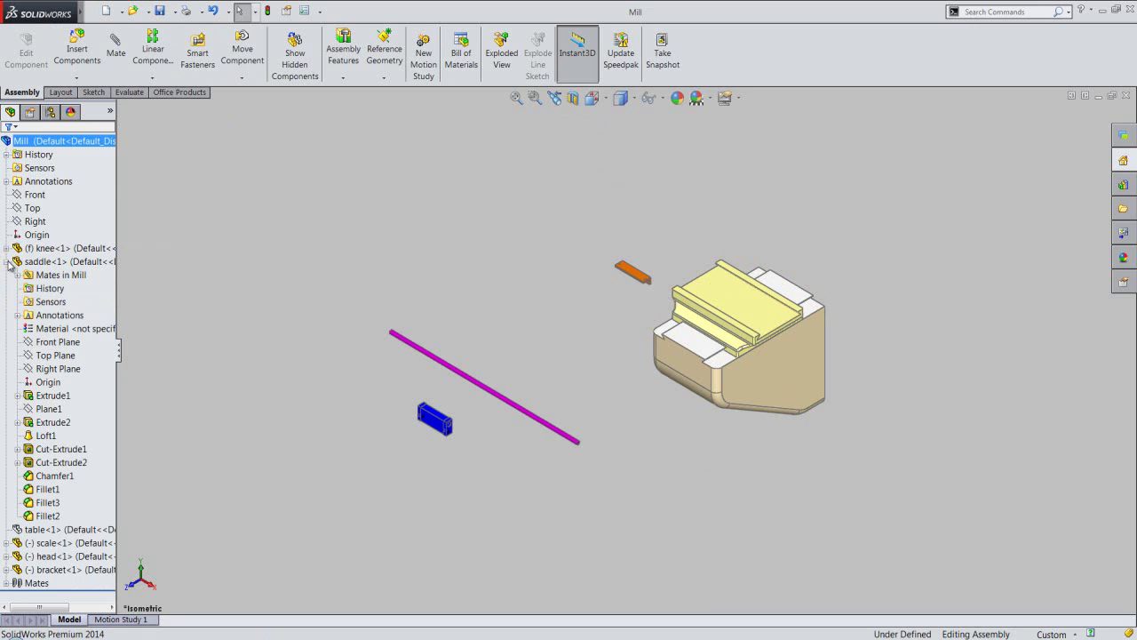
{"action": "left_click", "coordinate": [40, 370]}
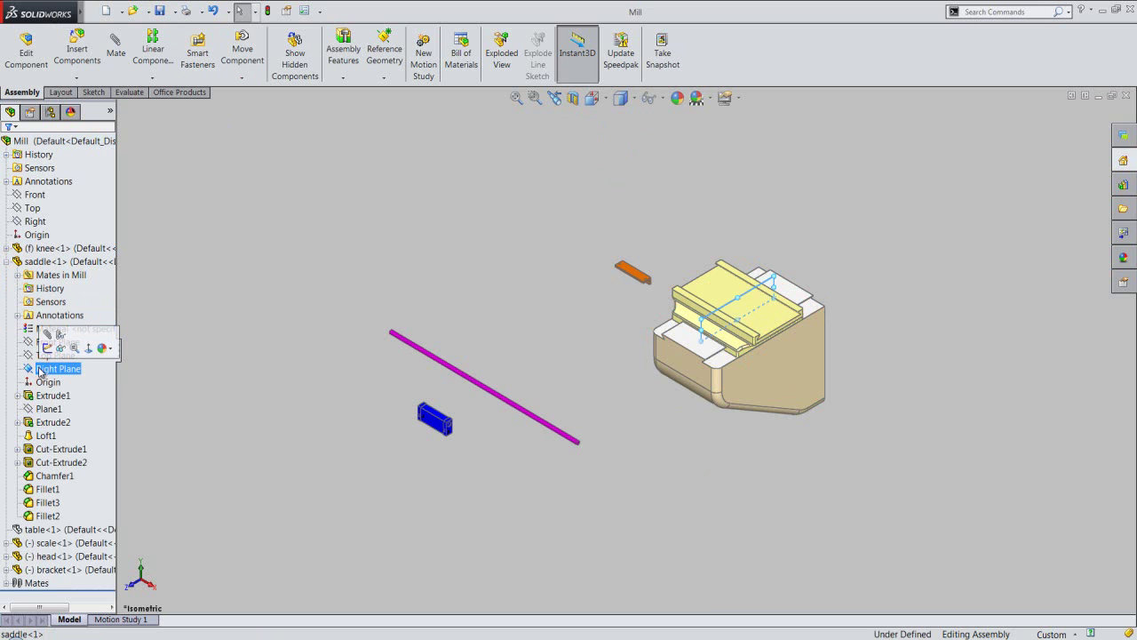
{"action": "left_click", "coordinate": [6, 262]}
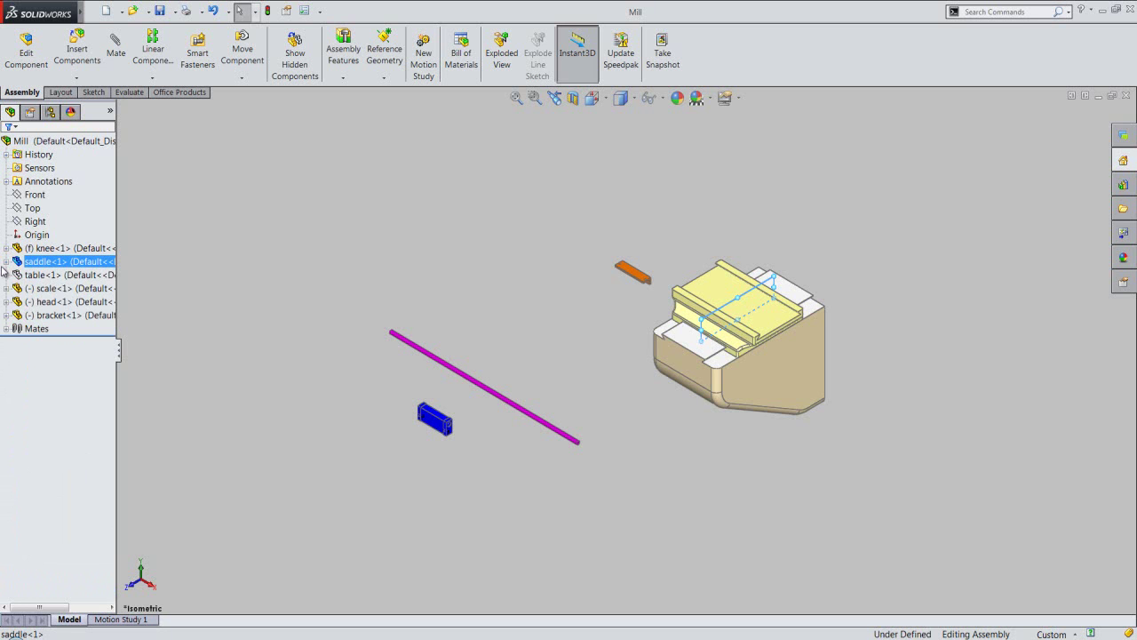
{"action": "left_click", "coordinate": [6, 315]}
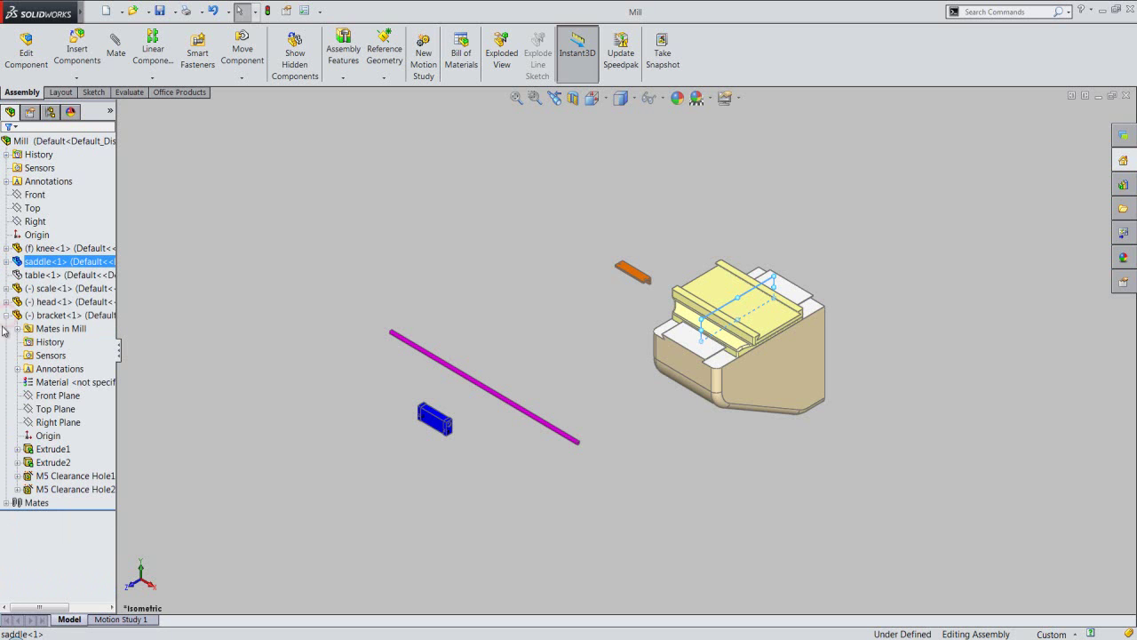
{"action": "left_click", "coordinate": [57, 423]}
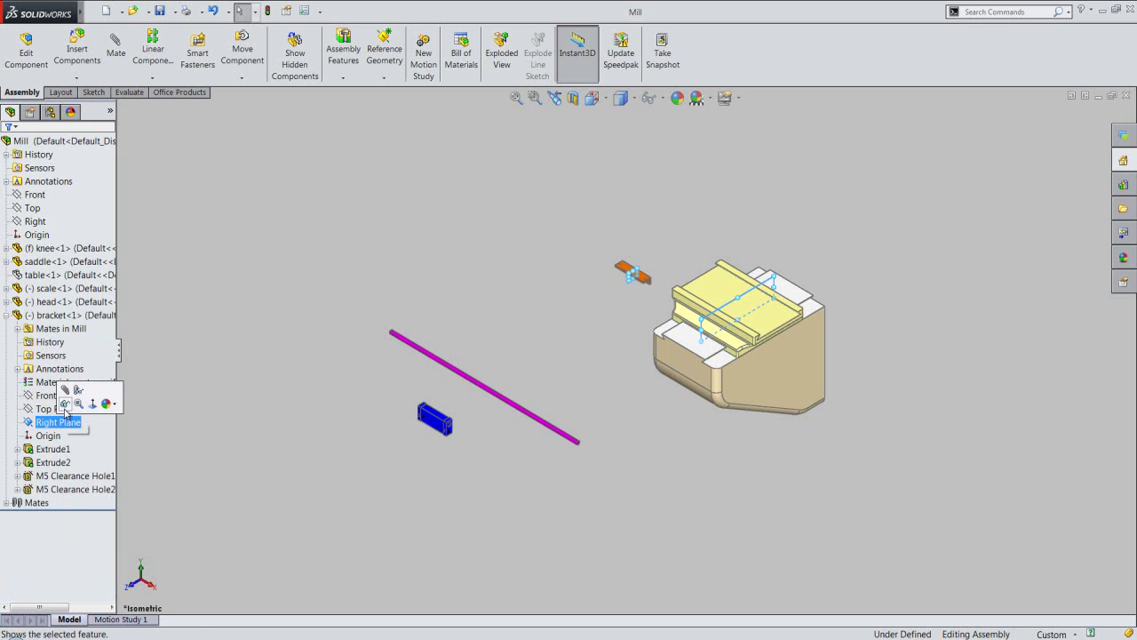
{"action": "left_click", "coordinate": [66, 392]}
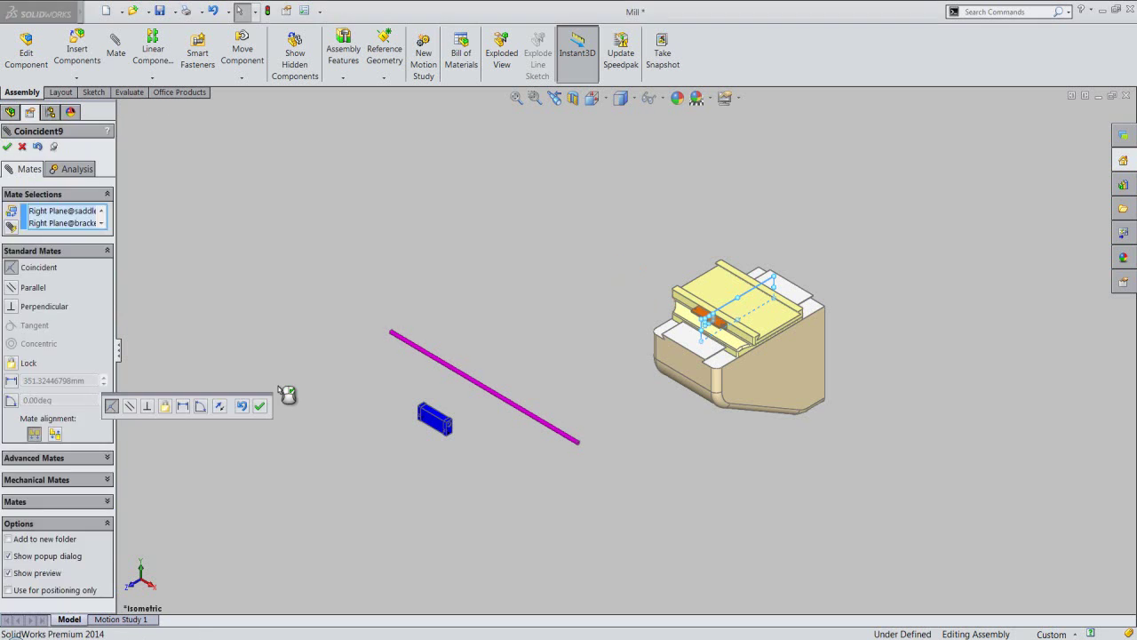
{"action": "left_click", "coordinate": [8, 147]}
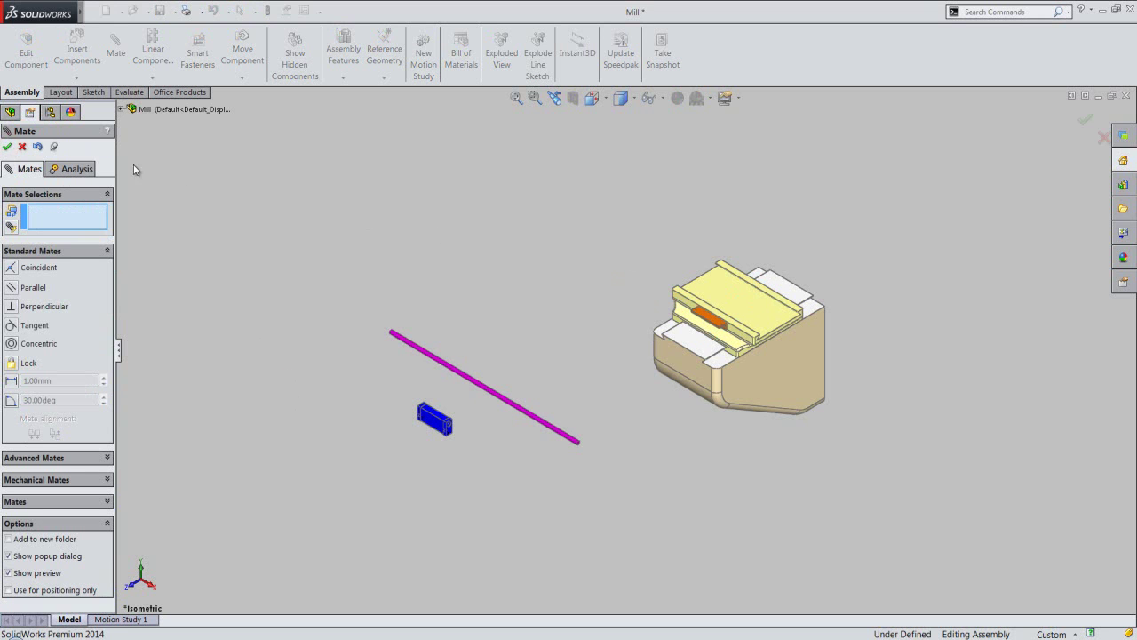
{"action": "left_click", "coordinate": [8, 147]}
{"action": "left_click", "coordinate": [592, 97]}
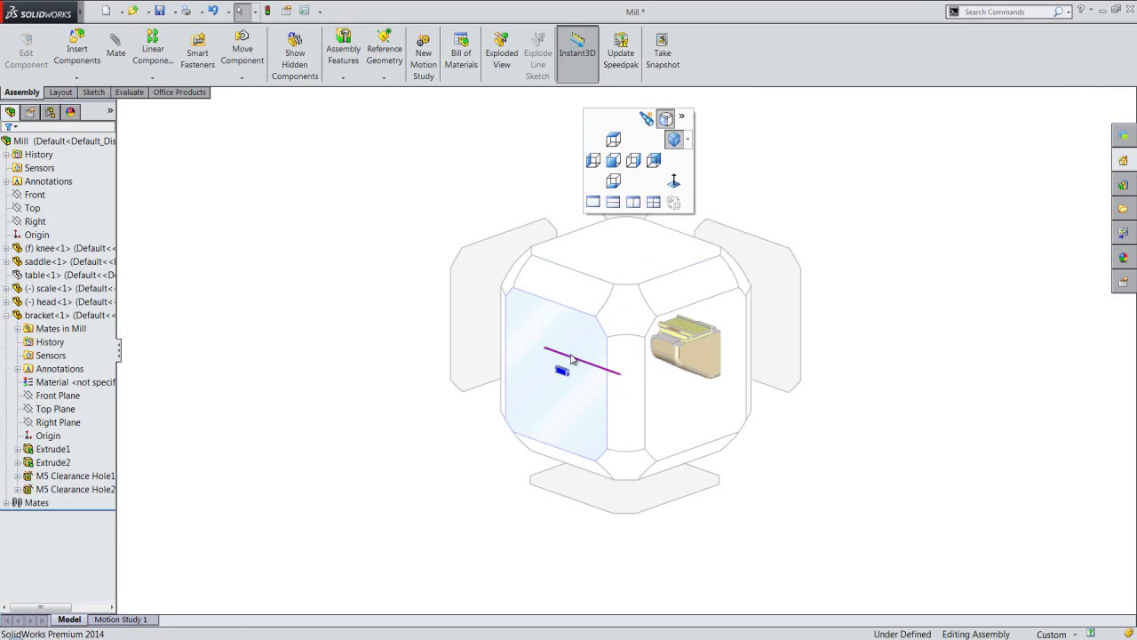
{"action": "left_click", "coordinate": [572, 347]}
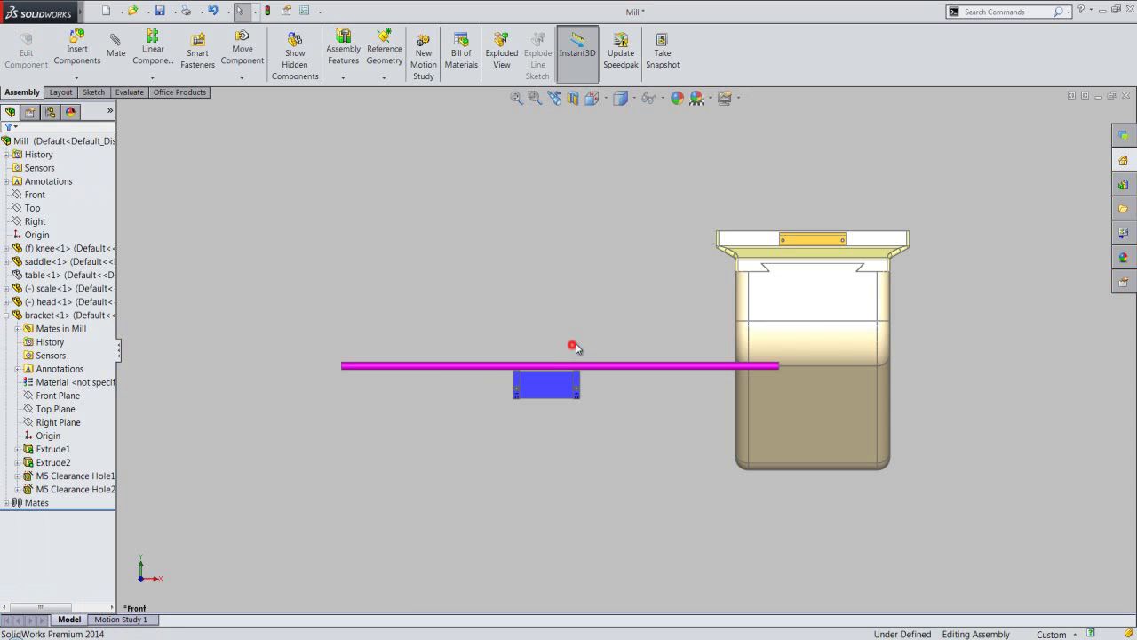
{"action": "scroll", "coordinate": [887, 265], "scroll_direction": "down", "scroll_amount": 2}
{"action": "scroll", "coordinate": [835, 257], "scroll_direction": "down", "scroll_amount": 2}
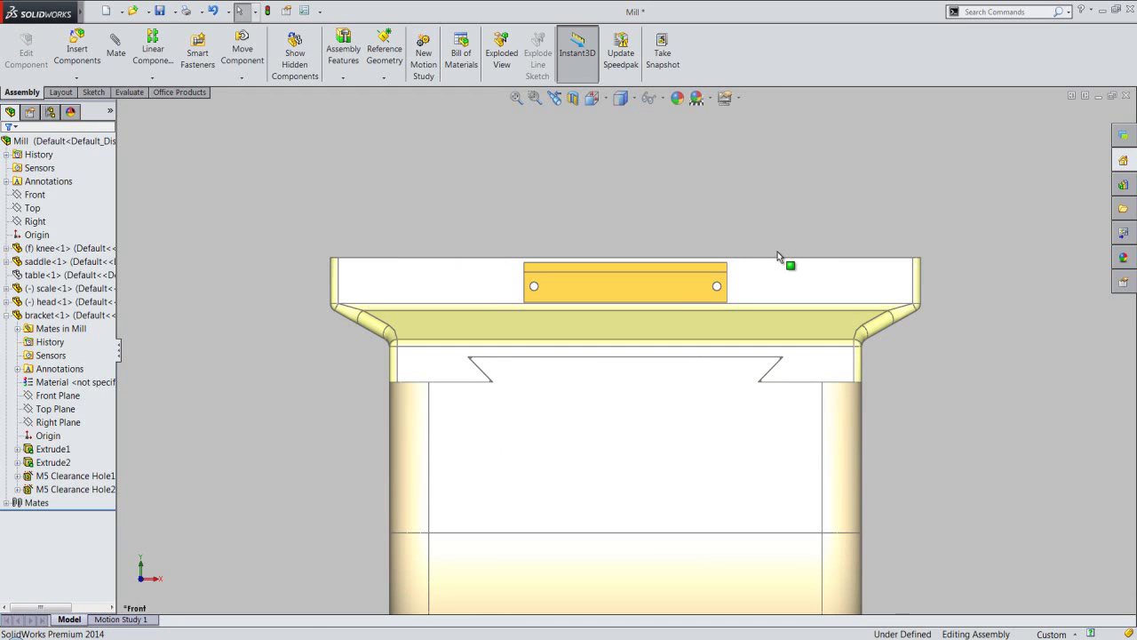
{"action": "left_click", "coordinate": [555, 100]}
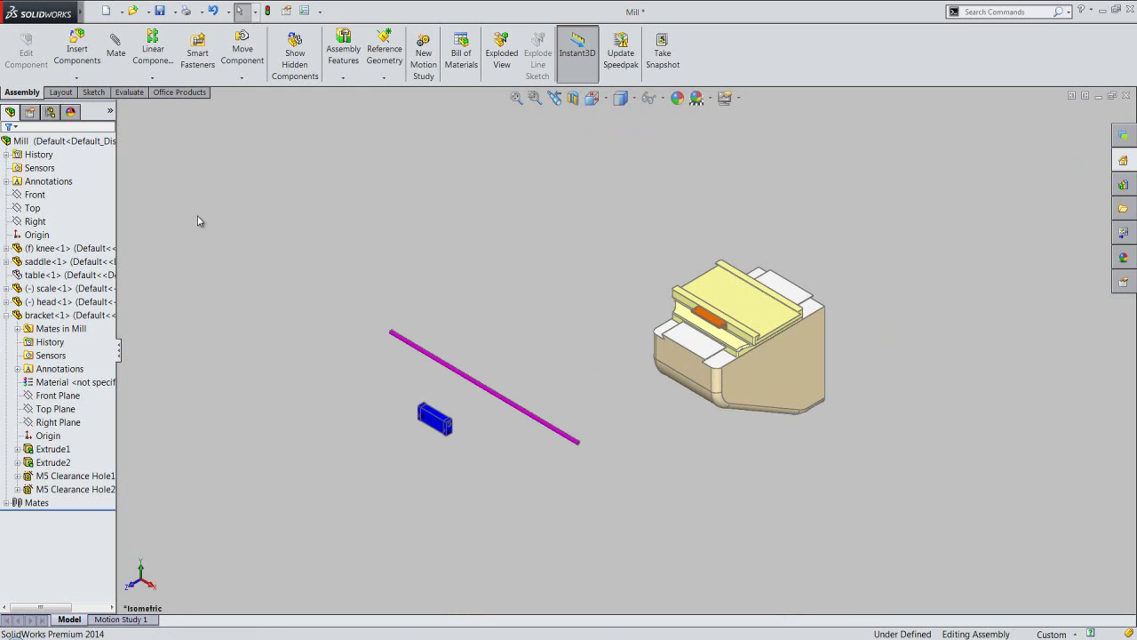
{"action": "right_click", "coordinate": [104, 188]}
{"action": "left_click", "coordinate": [111, 191]}
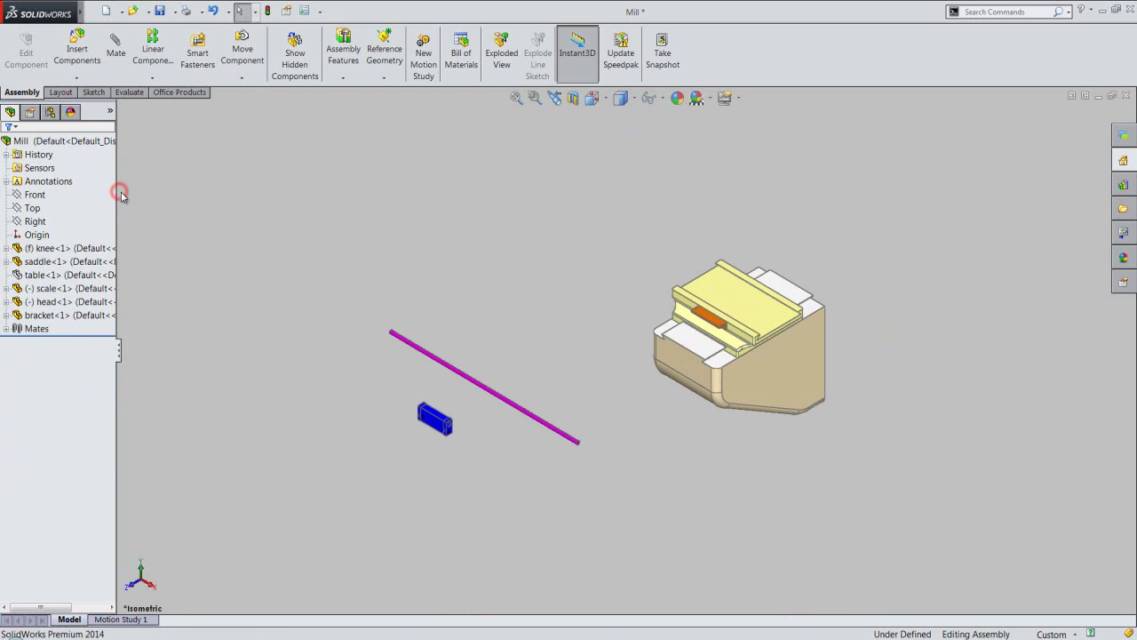
{"action": "left_click", "coordinate": [159, 11]}
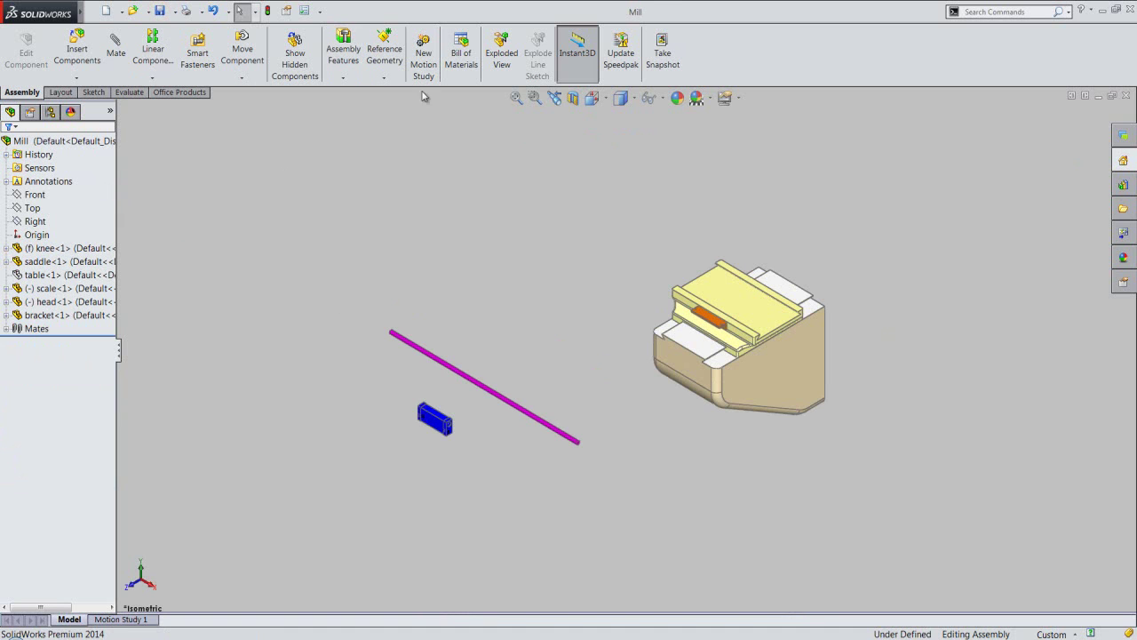
{"action": "left_click", "coordinate": [515, 100]}
{"action": "left_click", "coordinate": [578, 232]}
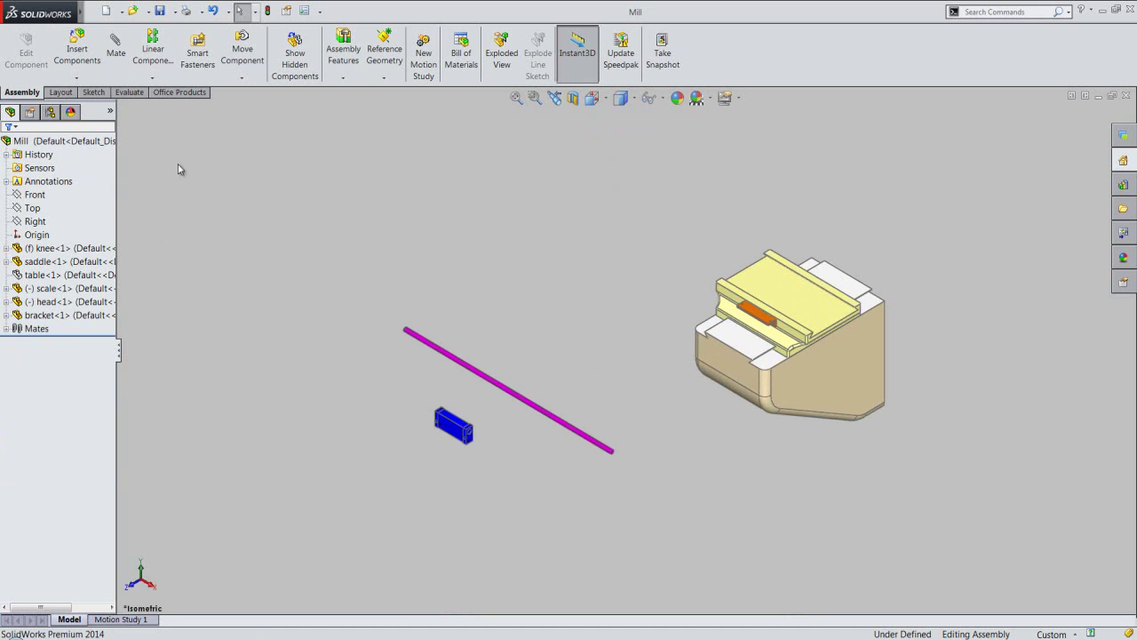
Mate the head block's lower face coincident with the orange bracket's top face.
{"action": "left_click", "coordinate": [115, 46]}
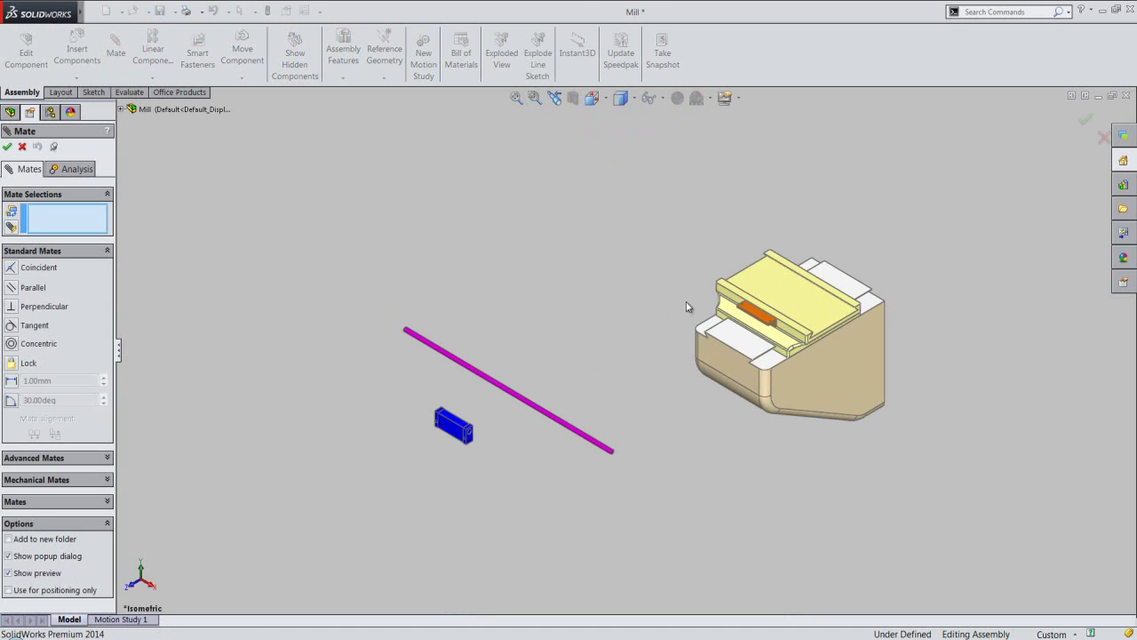
{"action": "scroll", "coordinate": [763, 311], "scroll_direction": "down", "scroll_amount": 1}
{"action": "scroll", "coordinate": [750, 325], "scroll_direction": "down", "scroll_amount": 2}
{"action": "scroll", "coordinate": [745, 331], "scroll_direction": "down", "scroll_amount": 2}
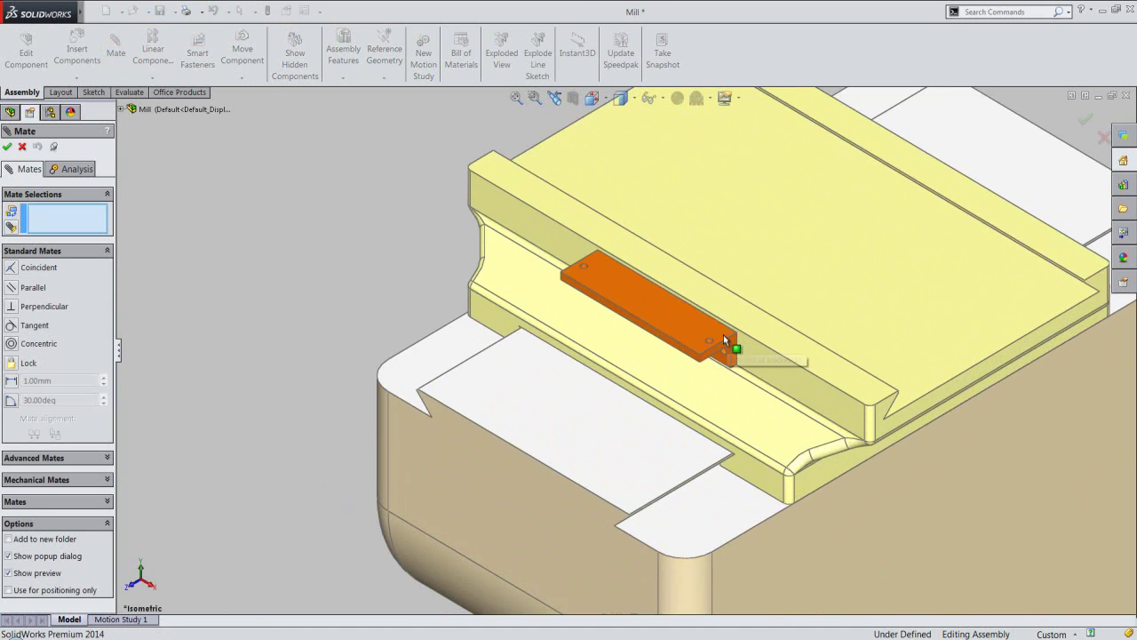
{"action": "scroll", "coordinate": [687, 334], "scroll_direction": "down", "scroll_amount": 2}
{"action": "left_click", "coordinate": [635, 339]}
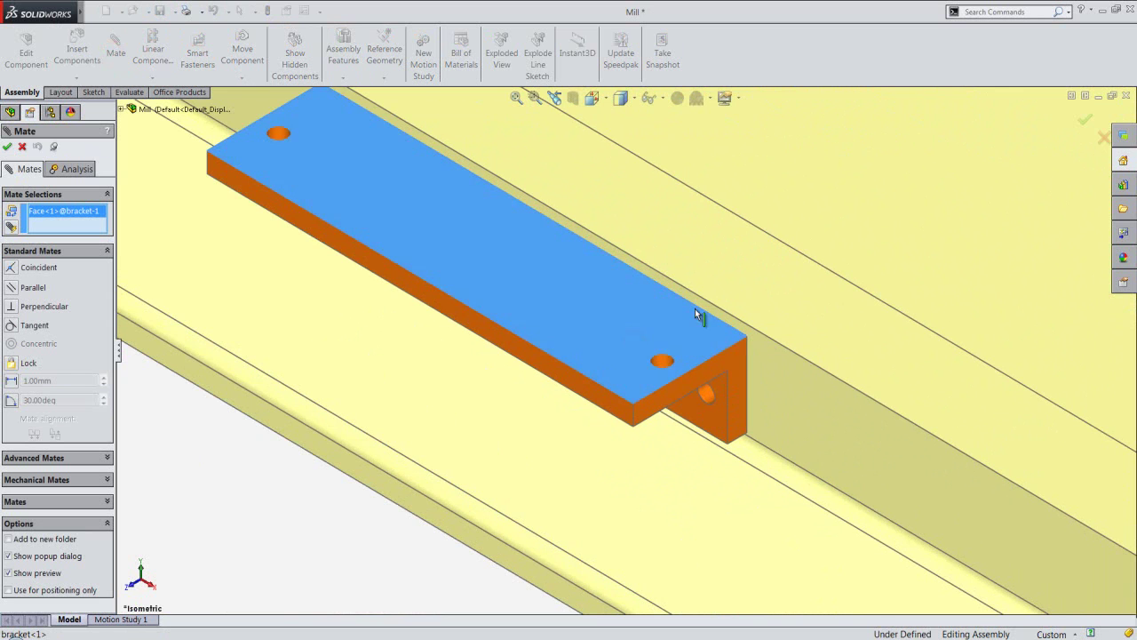
{"action": "scroll", "coordinate": [701, 307], "scroll_direction": "up", "scroll_amount": 2}
{"action": "scroll", "coordinate": [710, 305], "scroll_direction": "up", "scroll_amount": 2}
{"action": "scroll", "coordinate": [710, 311], "scroll_direction": "up", "scroll_amount": 2}
{"action": "scroll", "coordinate": [711, 310], "scroll_direction": "up", "scroll_amount": 1}
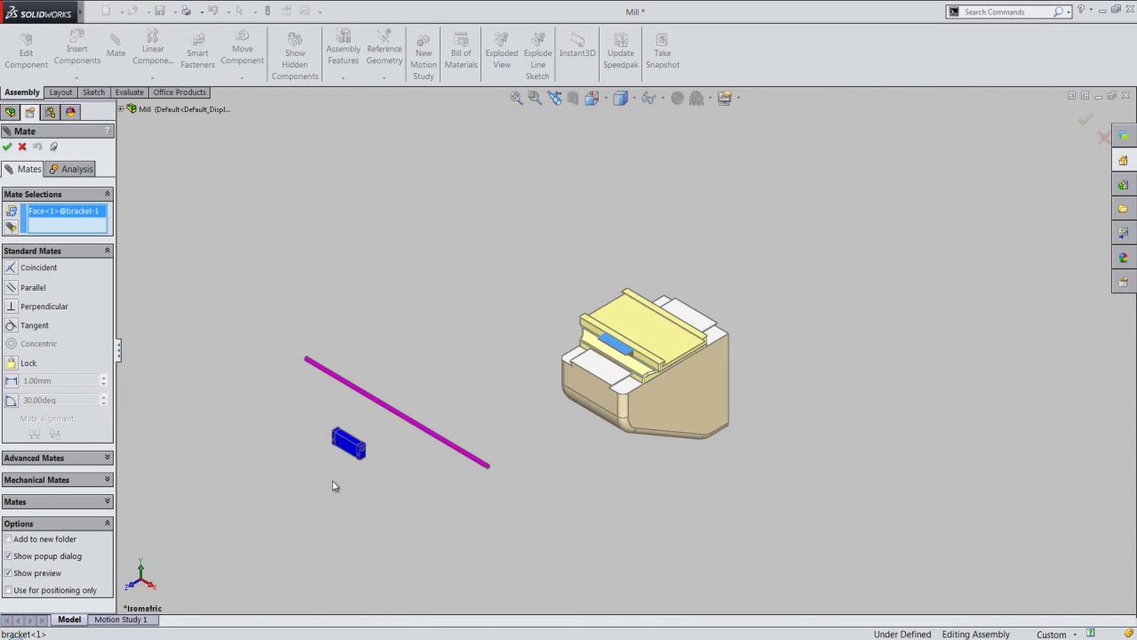
{"action": "scroll", "coordinate": [370, 453], "scroll_direction": "down", "scroll_amount": 3}
{"action": "scroll", "coordinate": [495, 401], "scroll_direction": "down", "scroll_amount": 1}
{"action": "scroll", "coordinate": [561, 426], "scroll_direction": "down", "scroll_amount": 2}
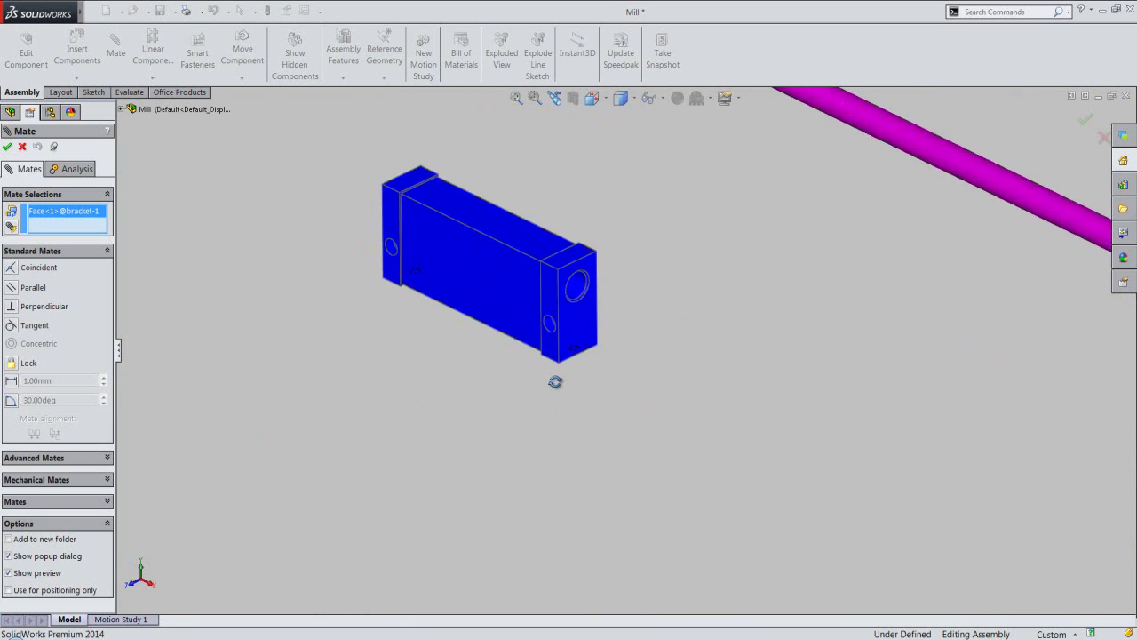
{"action": "middle_click_drag", "start_coordinate": [555, 381], "coordinate": [569, 234]}
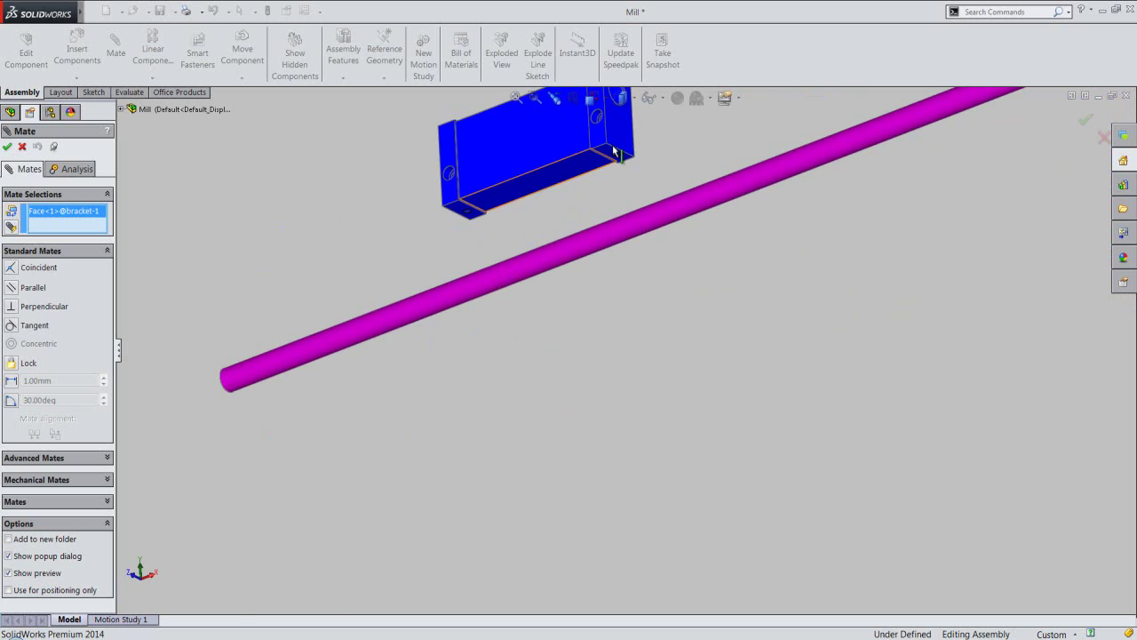
{"action": "scroll", "coordinate": [613, 168], "scroll_direction": "down", "scroll_amount": 2}
{"action": "scroll", "coordinate": [600, 221], "scroll_direction": "down", "scroll_amount": 1}
{"action": "left_click", "coordinate": [600, 223]}
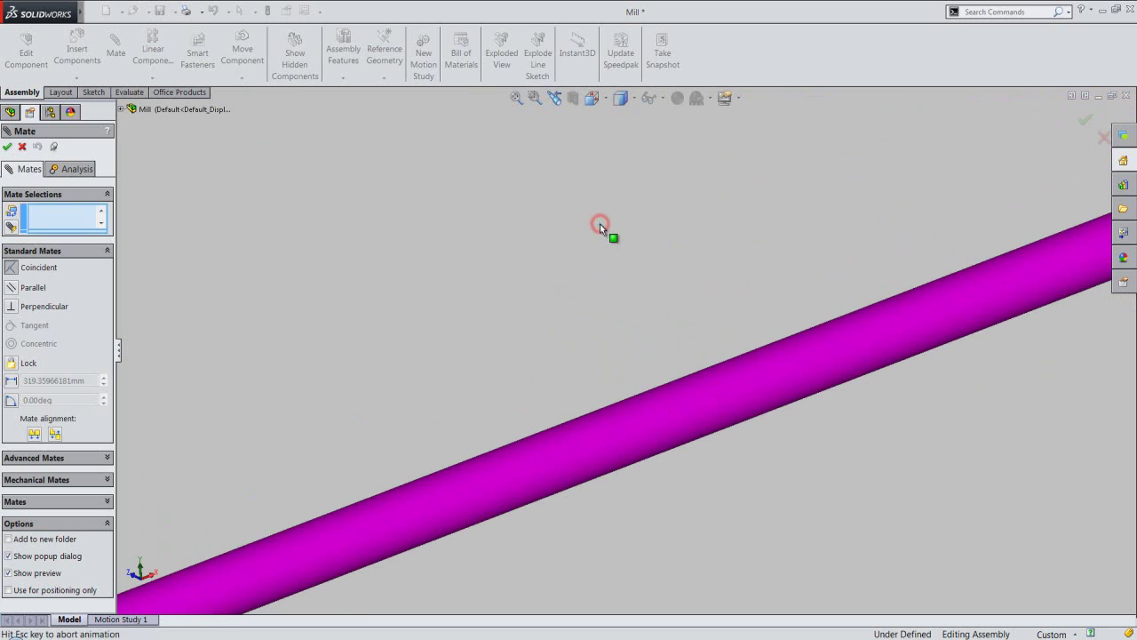
{"action": "left_click", "coordinate": [7, 147]}
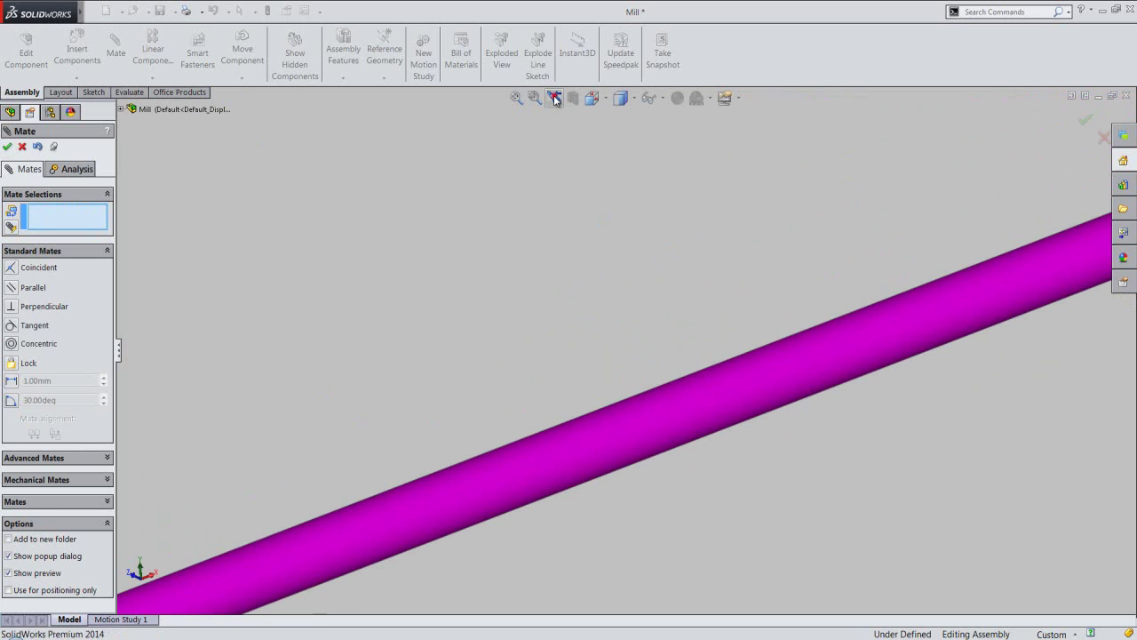
Use Select Other to pick the head block's hidden tapped hole and mate it concentric with the bracket hole.
{"action": "left_click", "coordinate": [555, 97]}
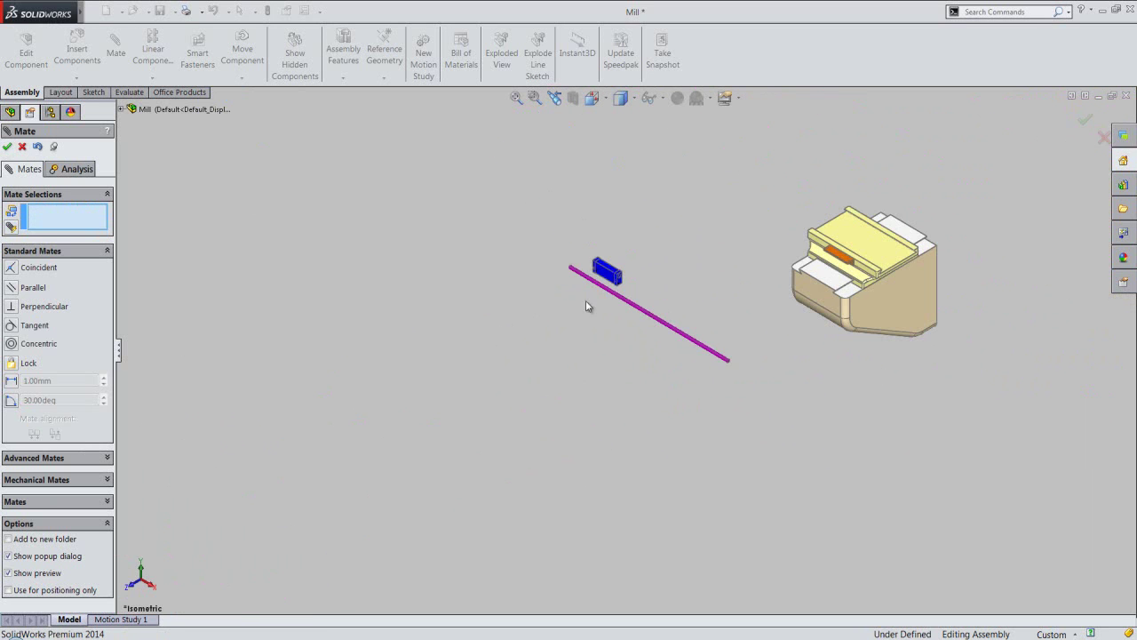
{"action": "scroll", "coordinate": [791, 239], "scroll_direction": "down", "scroll_amount": 2}
{"action": "scroll", "coordinate": [811, 265], "scroll_direction": "down", "scroll_amount": 3}
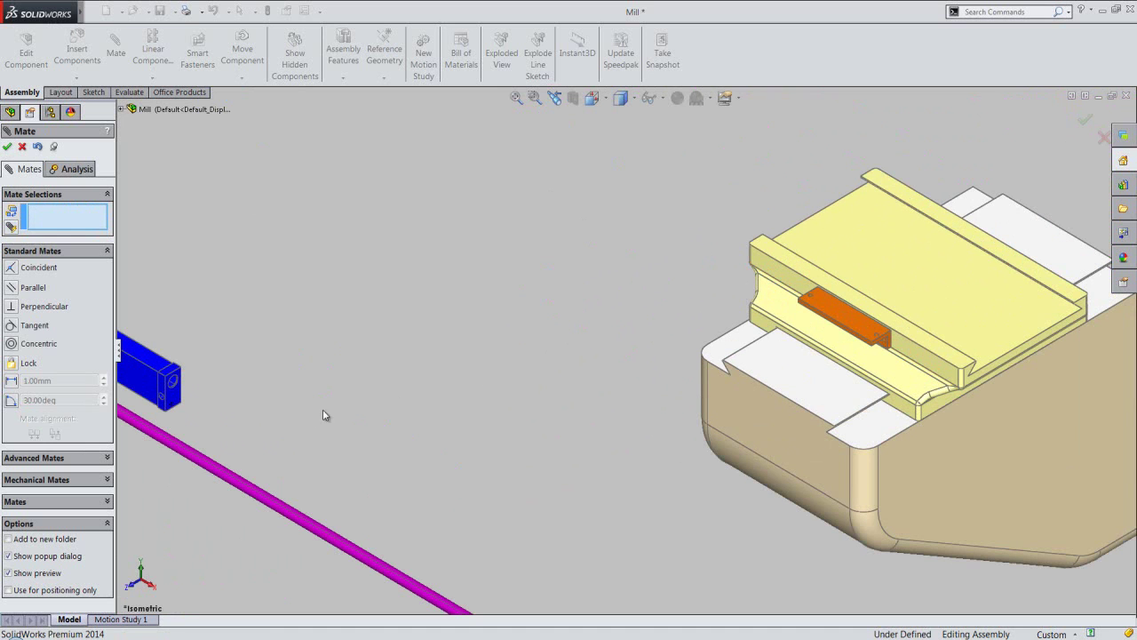
{"action": "scroll", "coordinate": [177, 409], "scroll_direction": "down", "scroll_amount": 2}
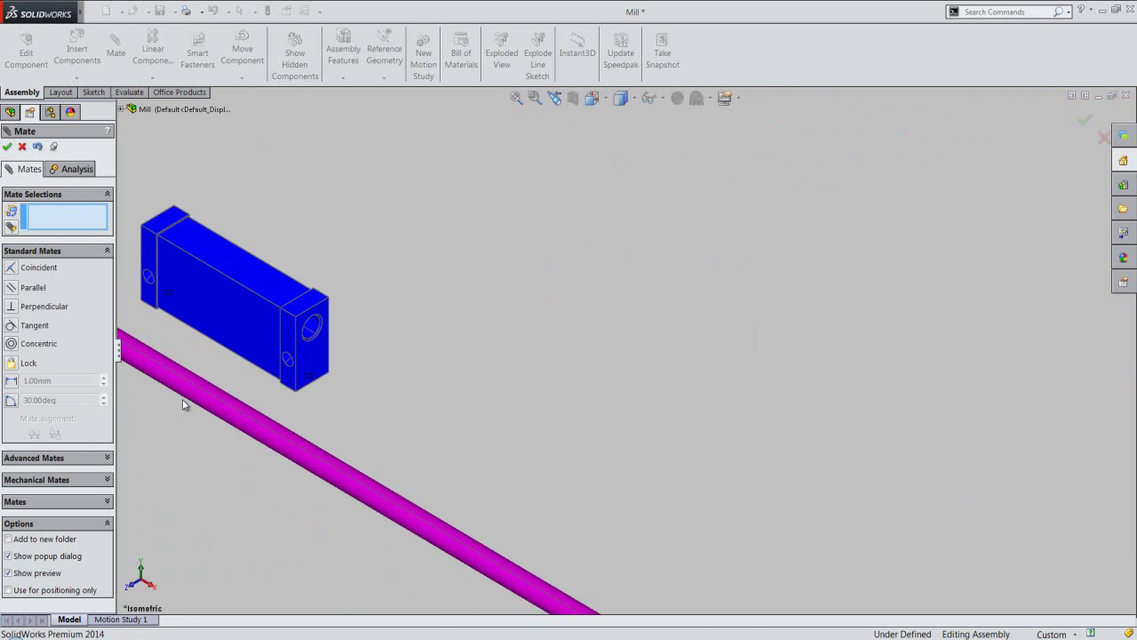
{"action": "scroll", "coordinate": [293, 390], "scroll_direction": "down", "scroll_amount": 2}
{"action": "scroll", "coordinate": [399, 373], "scroll_direction": "down", "scroll_amount": 1}
{"action": "scroll", "coordinate": [462, 364], "scroll_direction": "down", "scroll_amount": 2}
{"action": "scroll", "coordinate": [481, 358], "scroll_direction": "down", "scroll_amount": 2}
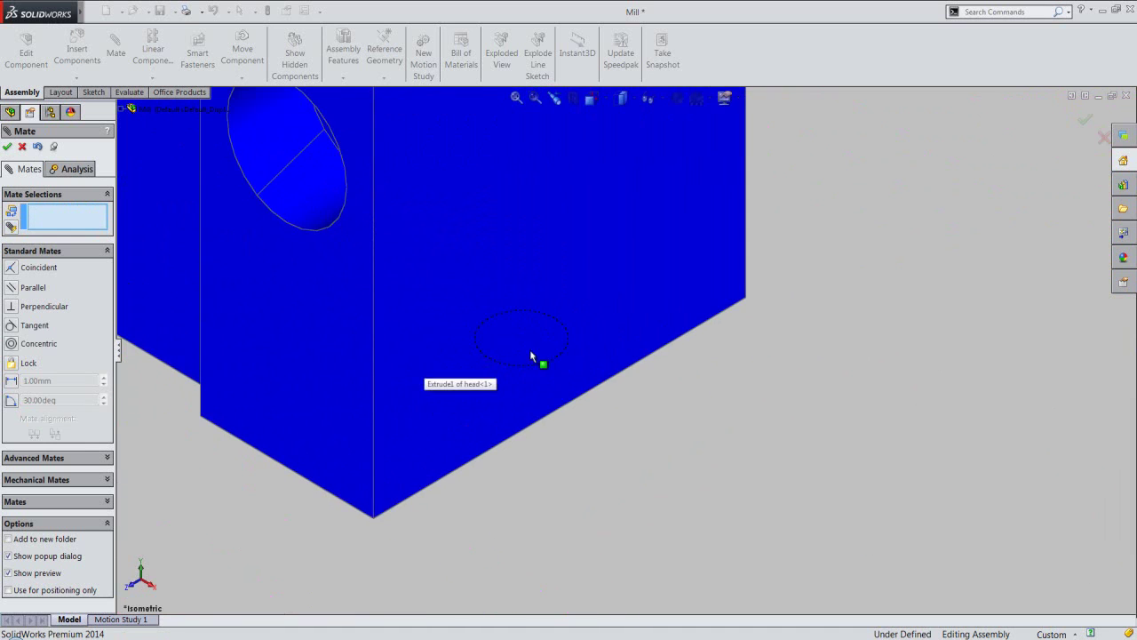
{"action": "right_click", "coordinate": [558, 362]}
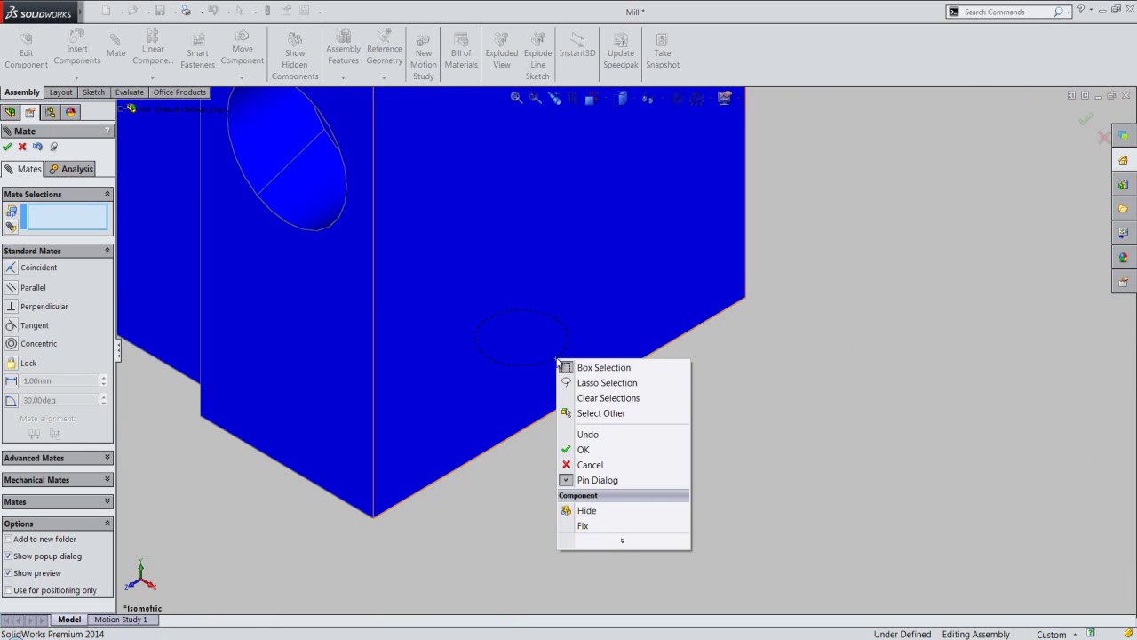
{"action": "left_click", "coordinate": [587, 413]}
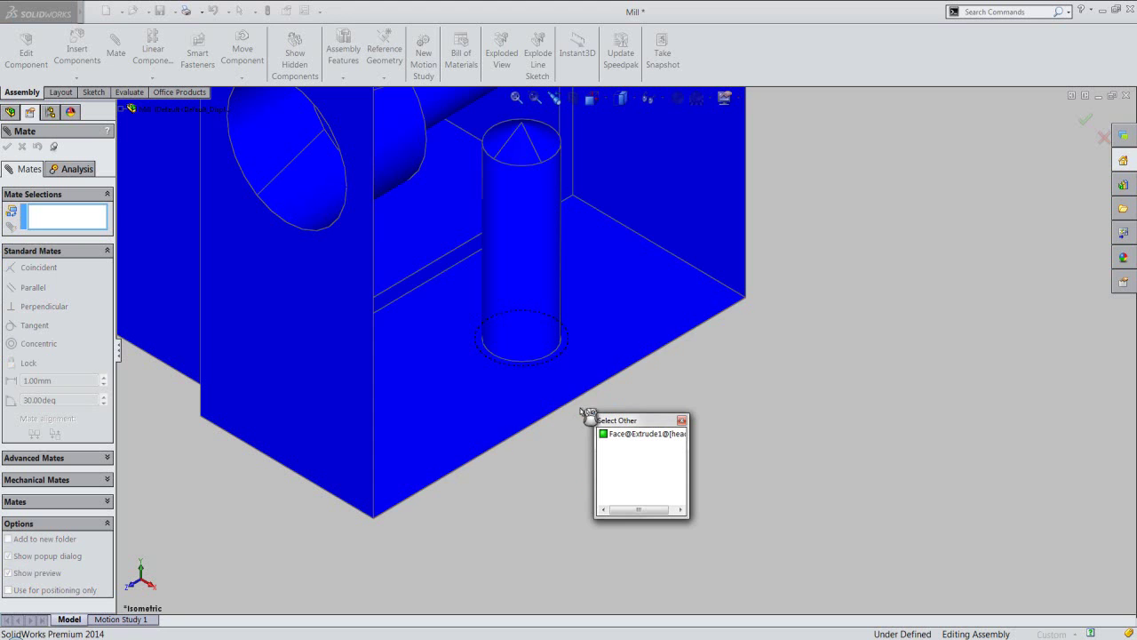
{"action": "left_click", "coordinate": [540, 300]}
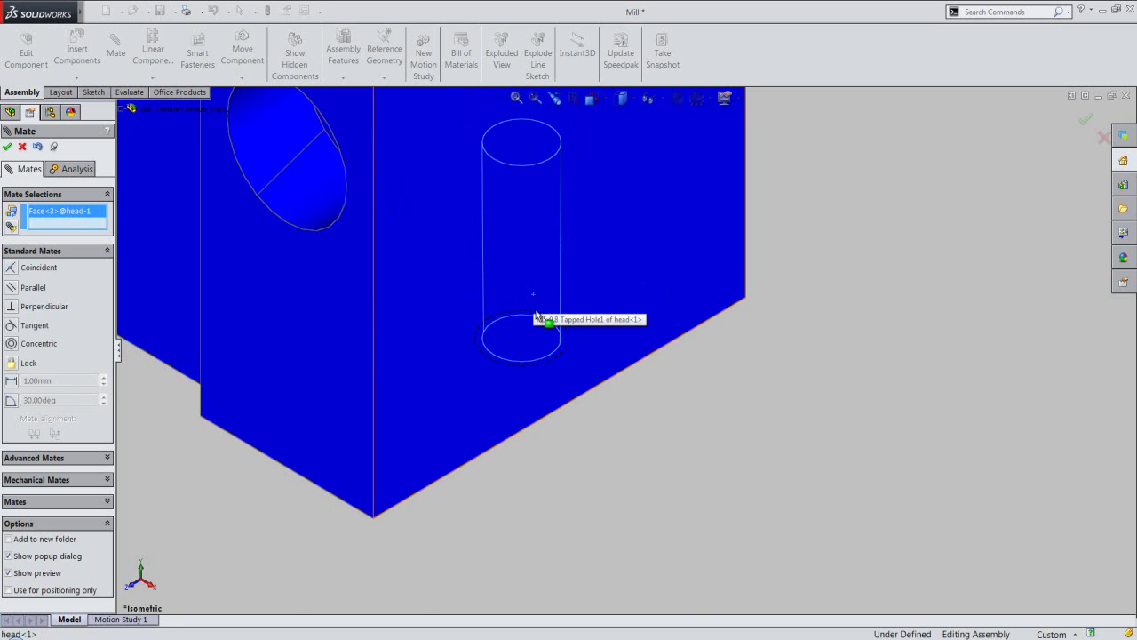
{"action": "scroll", "coordinate": [530, 495], "scroll_direction": "up", "scroll_amount": 3}
{"action": "scroll", "coordinate": [530, 495], "scroll_direction": "up", "scroll_amount": 3}
{"action": "scroll", "coordinate": [354, 503], "scroll_direction": "up", "scroll_amount": 3}
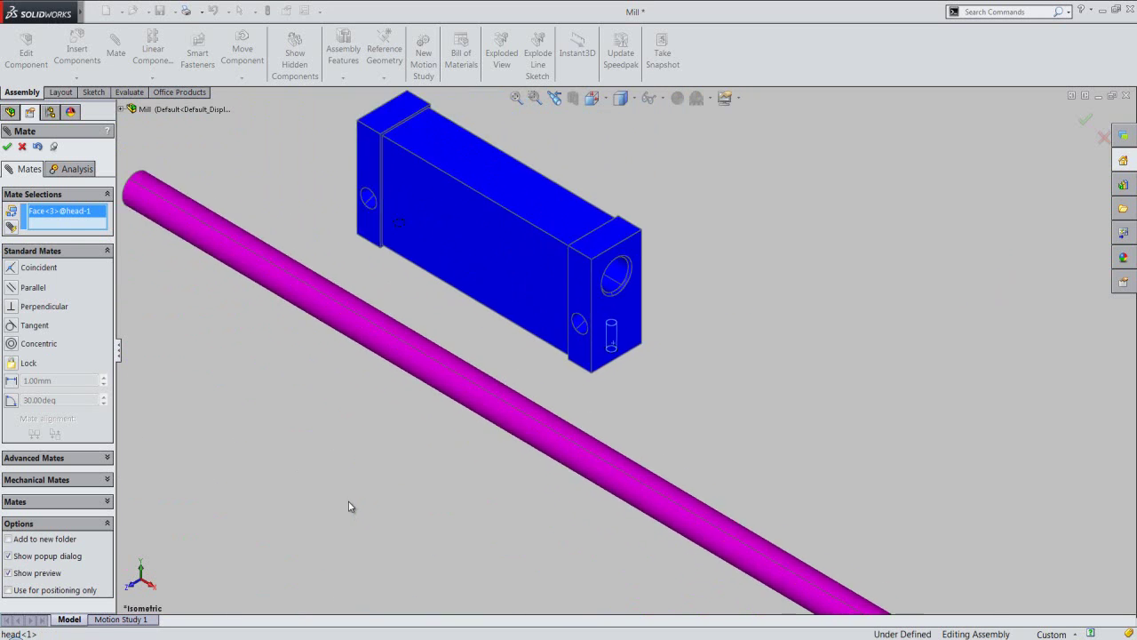
{"action": "scroll", "coordinate": [346, 501], "scroll_direction": "up", "scroll_amount": 3}
{"action": "scroll", "coordinate": [344, 501], "scroll_direction": "up", "scroll_amount": 3}
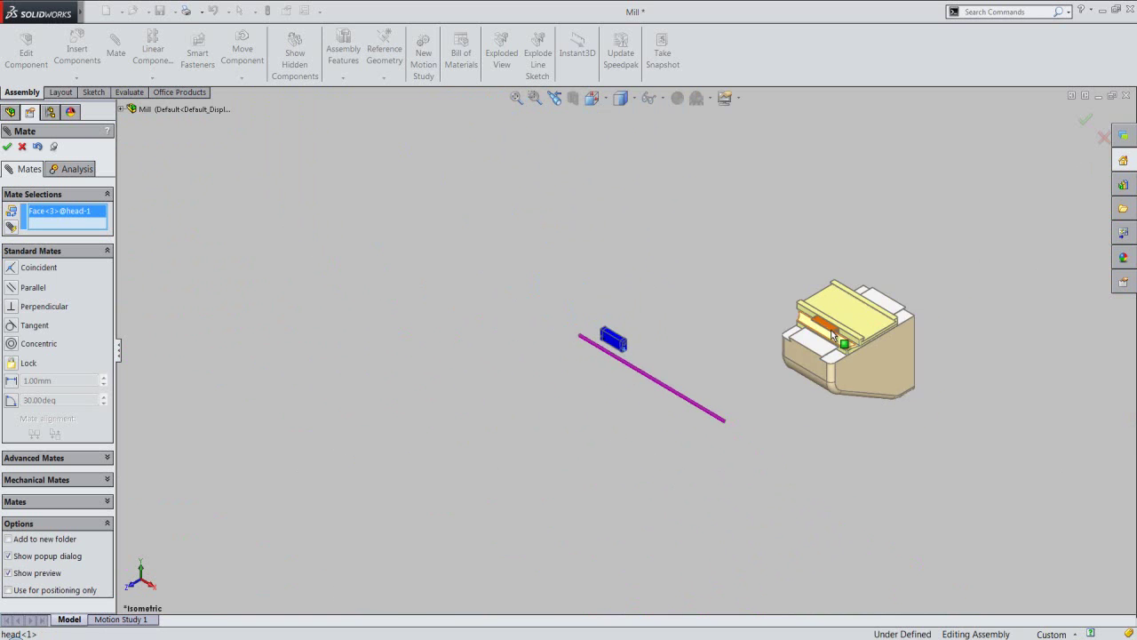
{"action": "scroll", "coordinate": [817, 336], "scroll_direction": "down", "scroll_amount": 3}
{"action": "scroll", "coordinate": [787, 350], "scroll_direction": "down", "scroll_amount": 3}
{"action": "scroll", "coordinate": [721, 337], "scroll_direction": "down", "scroll_amount": 3}
{"action": "scroll", "coordinate": [721, 333], "scroll_direction": "down", "scroll_amount": 2}
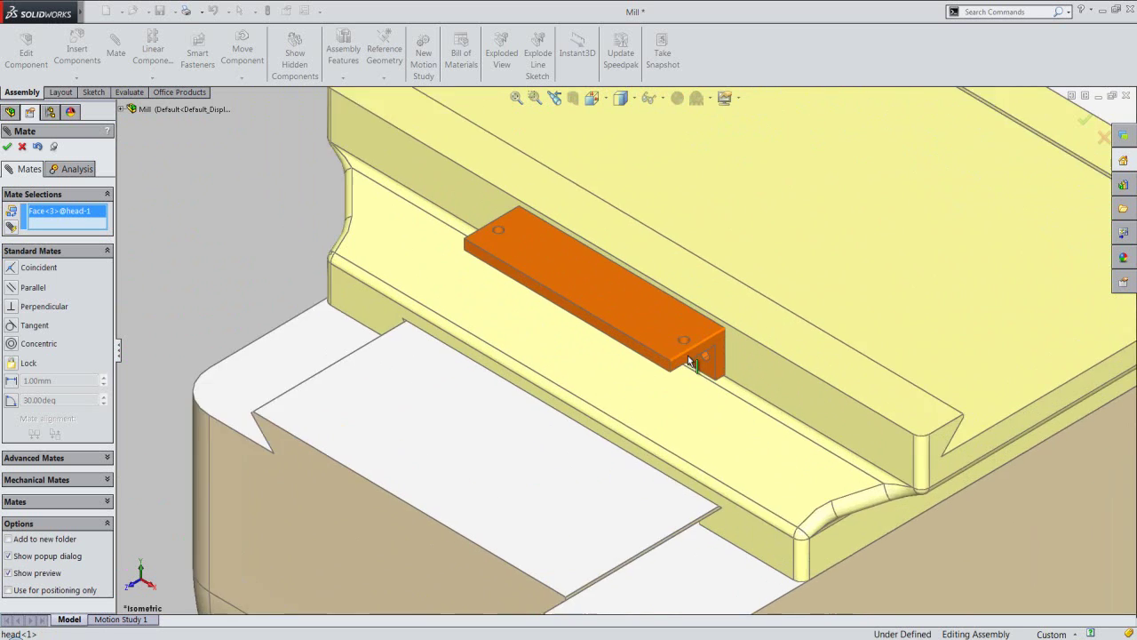
{"action": "scroll", "coordinate": [688, 355], "scroll_direction": "down", "scroll_amount": 4}
{"action": "scroll", "coordinate": [677, 339], "scroll_direction": "down", "scroll_amount": 2}
{"action": "left_click", "coordinate": [662, 332]}
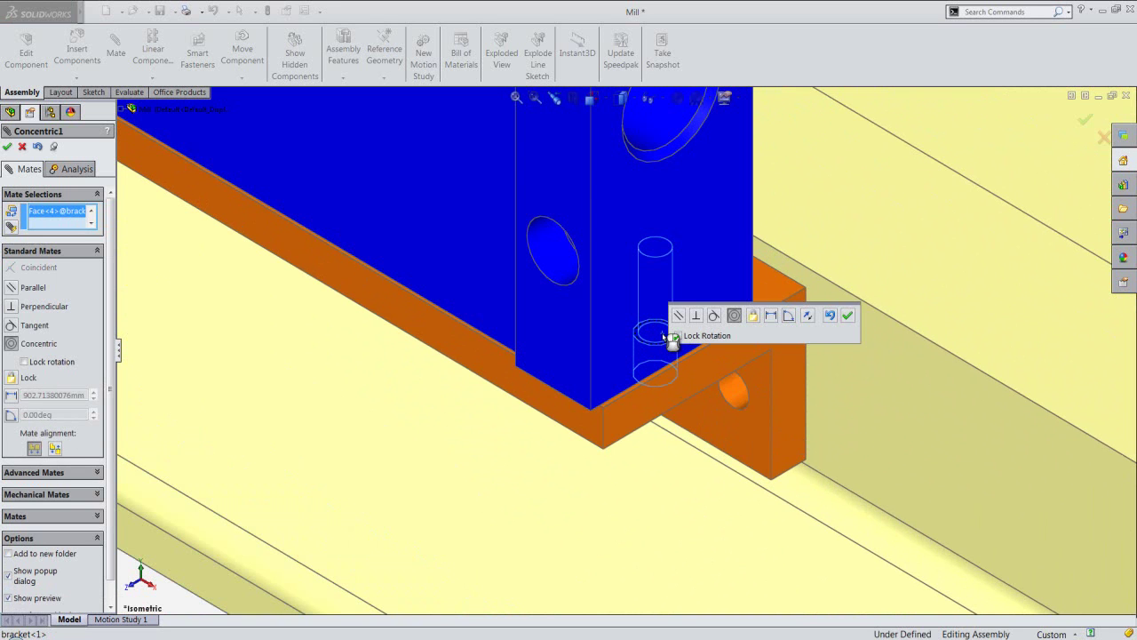
{"action": "left_click", "coordinate": [849, 316]}
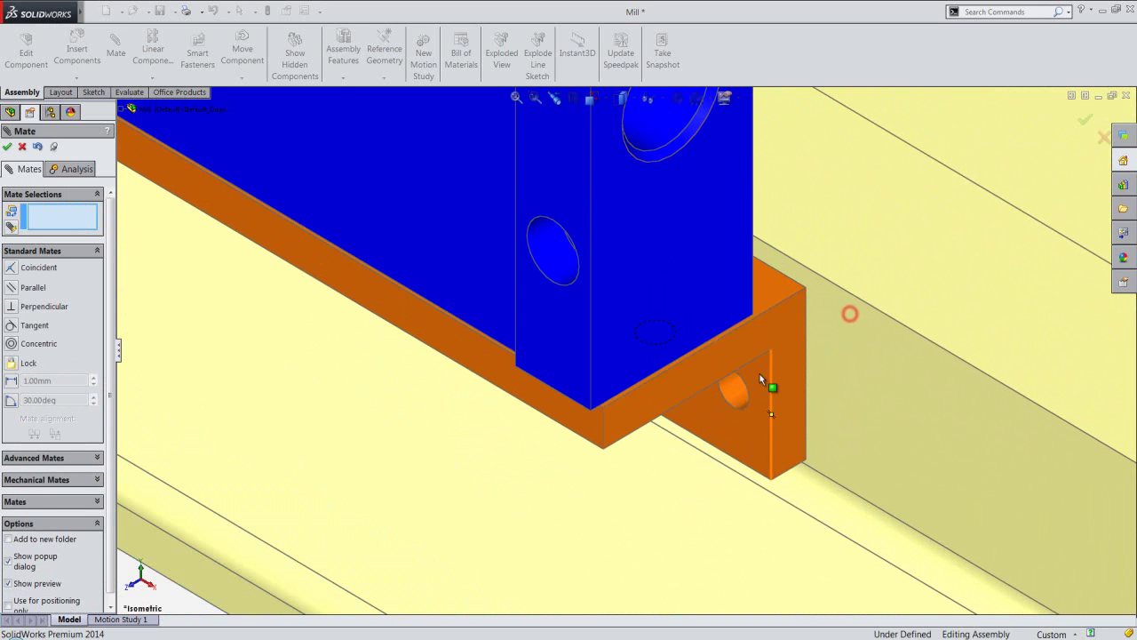
Add a Parallel mate between the head block's long side face and the bracket face.
{"action": "scroll", "coordinate": [675, 449], "scroll_direction": "up", "scroll_amount": 2}
{"action": "scroll", "coordinate": [649, 426], "scroll_direction": "up", "scroll_amount": 3}
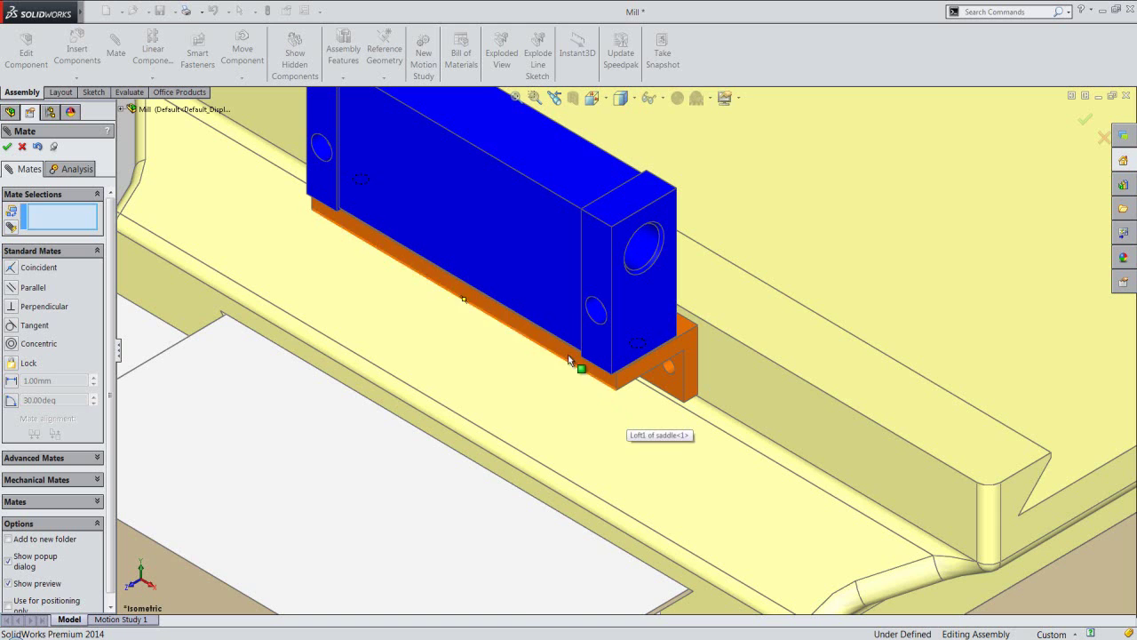
{"action": "scroll", "coordinate": [542, 302], "scroll_direction": "down", "scroll_amount": 2}
{"action": "left_click", "coordinate": [560, 293]}
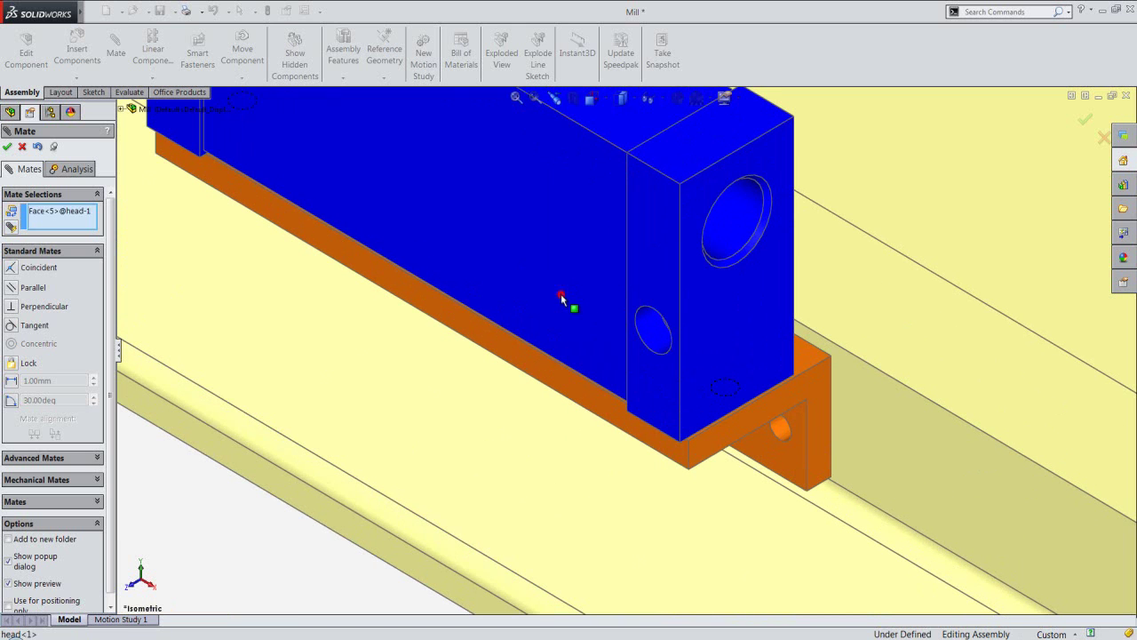
{"action": "left_click", "coordinate": [562, 376]}
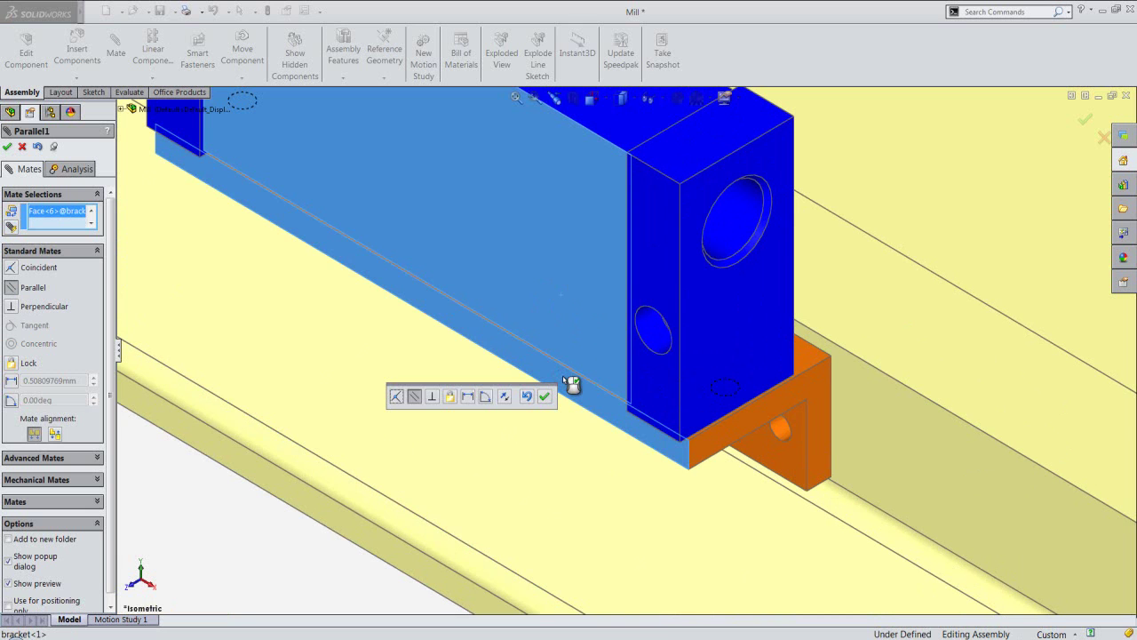
{"action": "left_click", "coordinate": [7, 145]}
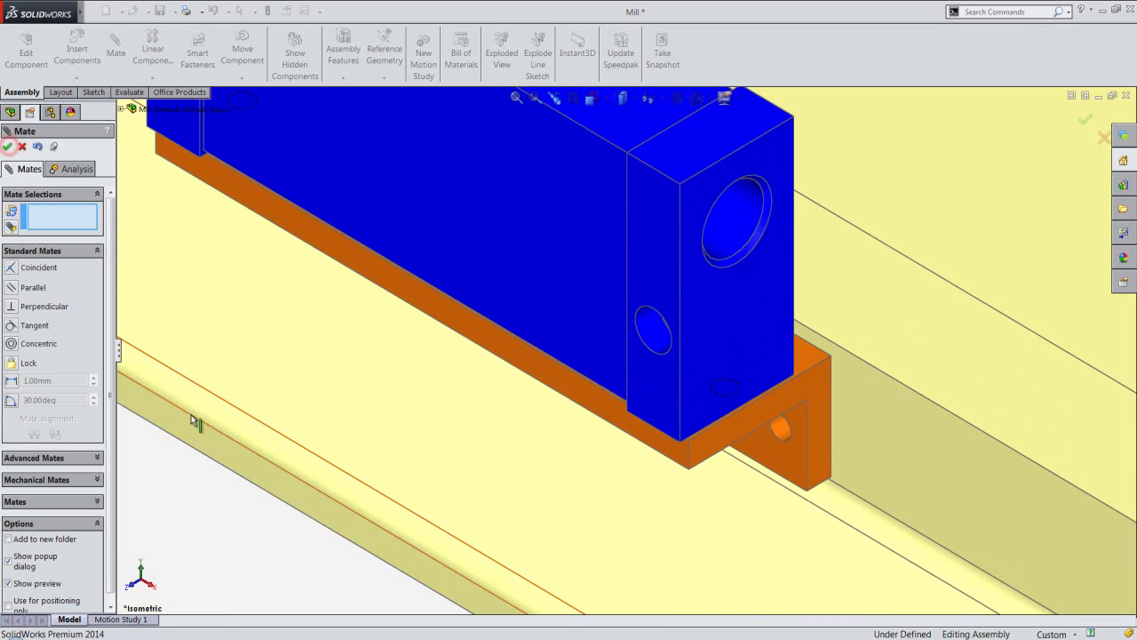
{"action": "scroll", "coordinate": [474, 519], "scroll_direction": "up", "scroll_amount": 3}
{"action": "scroll", "coordinate": [473, 520], "scroll_direction": "up", "scroll_amount": 3}
{"action": "scroll", "coordinate": [472, 519], "scroll_direction": "up", "scroll_amount": 2}
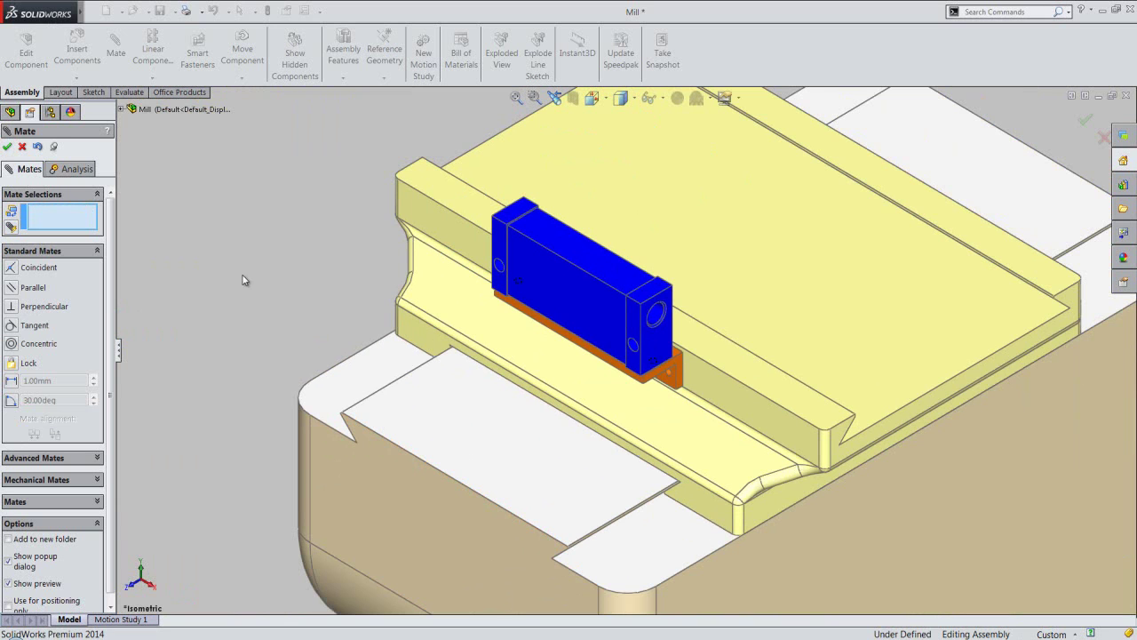
{"action": "left_click", "coordinate": [7, 146]}
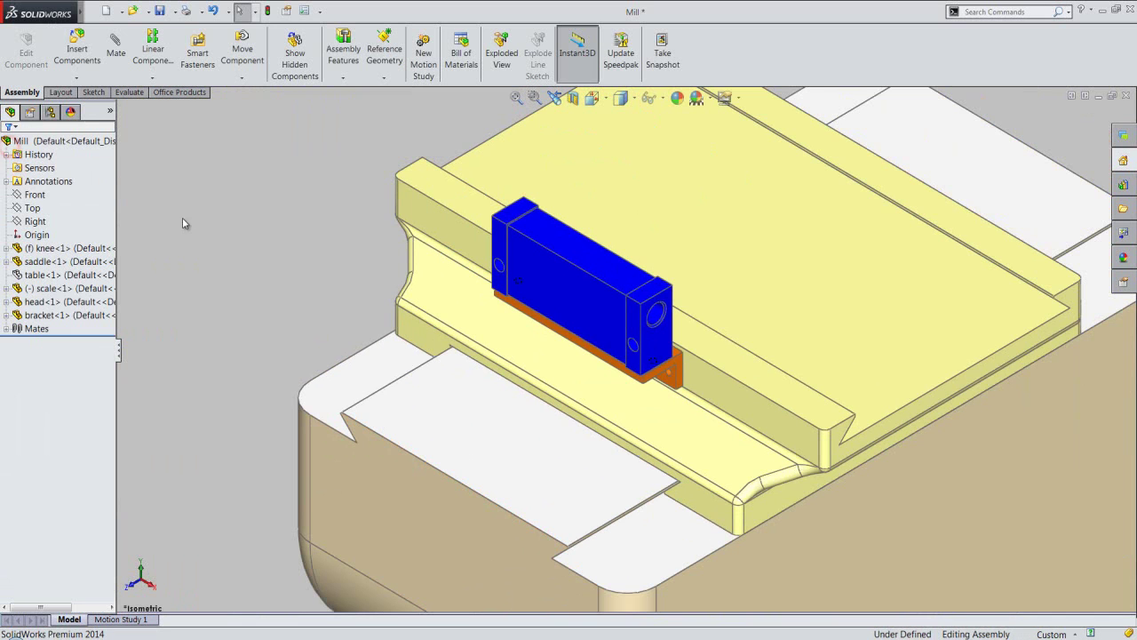
Save the Mill assembly and mate the scale rod concentric with the head block's bore.
{"action": "left_click", "coordinate": [159, 12]}
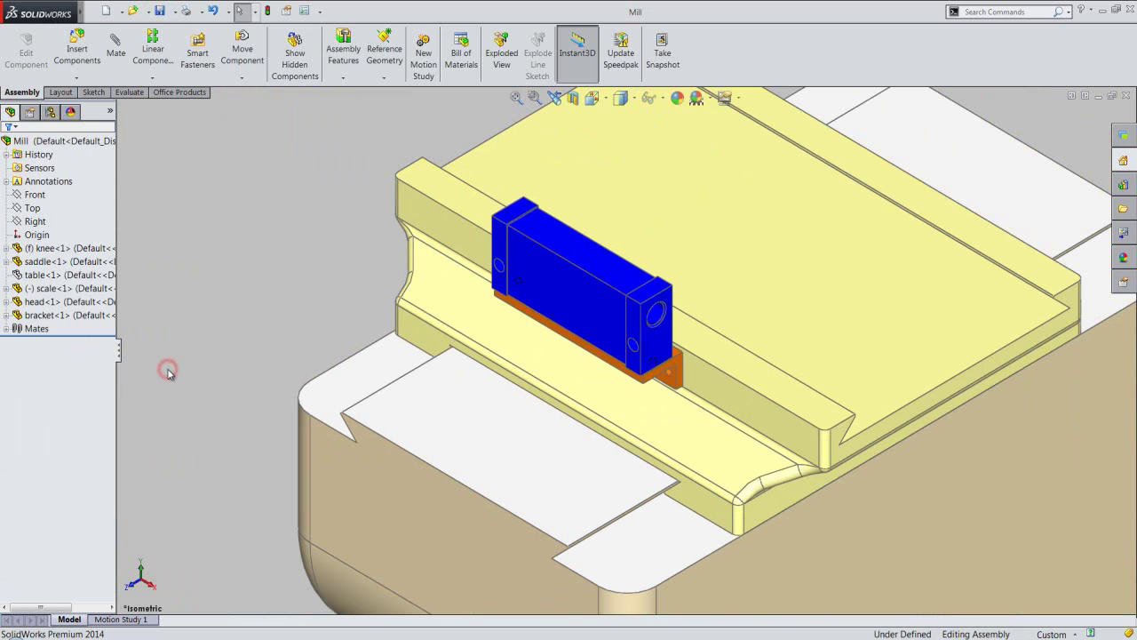
{"action": "left_click", "coordinate": [658, 316]}
{"action": "scroll", "coordinate": [659, 317], "scroll_direction": "up", "scroll_amount": 4}
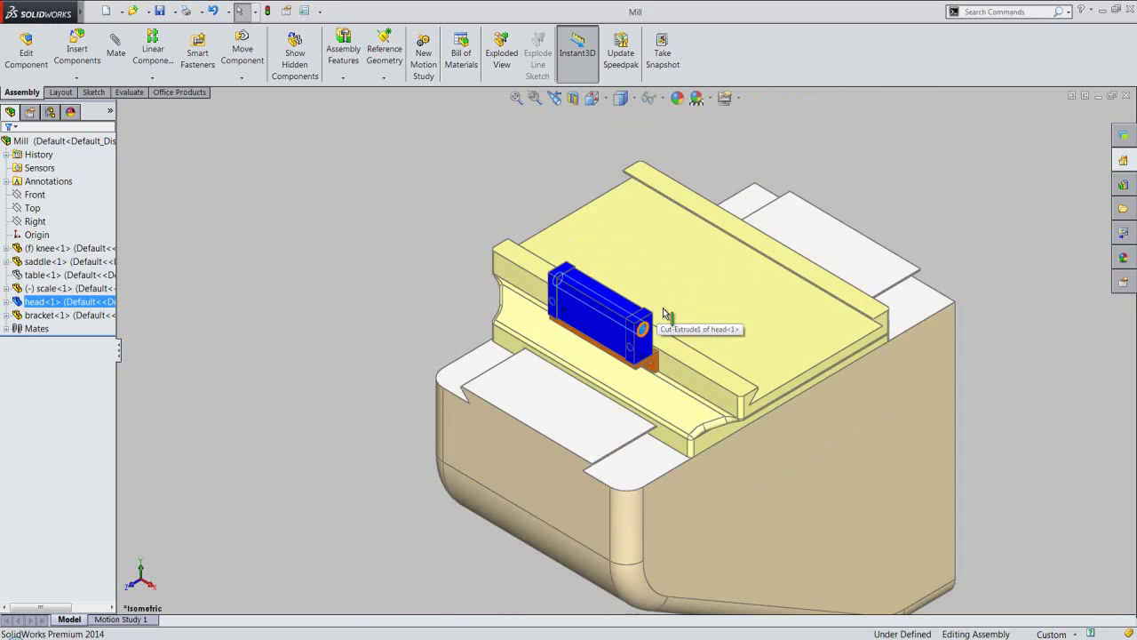
{"action": "scroll", "coordinate": [635, 399], "scroll_direction": "up", "scroll_amount": 4}
{"action": "scroll", "coordinate": [517, 437], "scroll_direction": "down", "scroll_amount": 4}
{"action": "scroll", "coordinate": [551, 426], "scroll_direction": "down", "scroll_amount": 3}
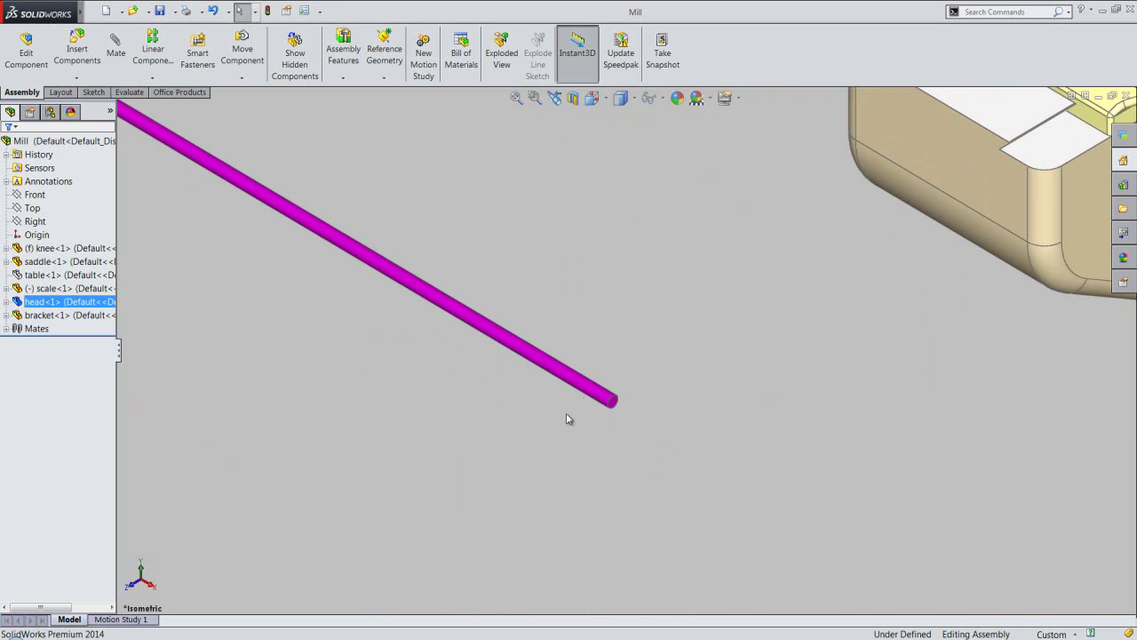
{"action": "left_click", "coordinate": [587, 392], "text": "ctrl"}
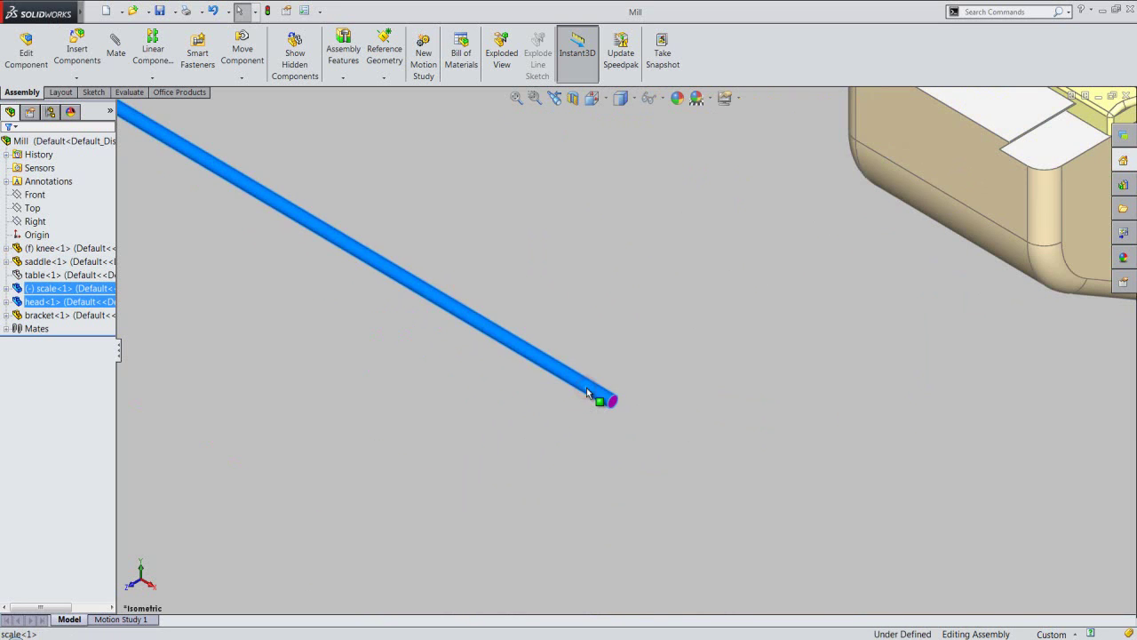
{"action": "left_click", "coordinate": [682, 323]}
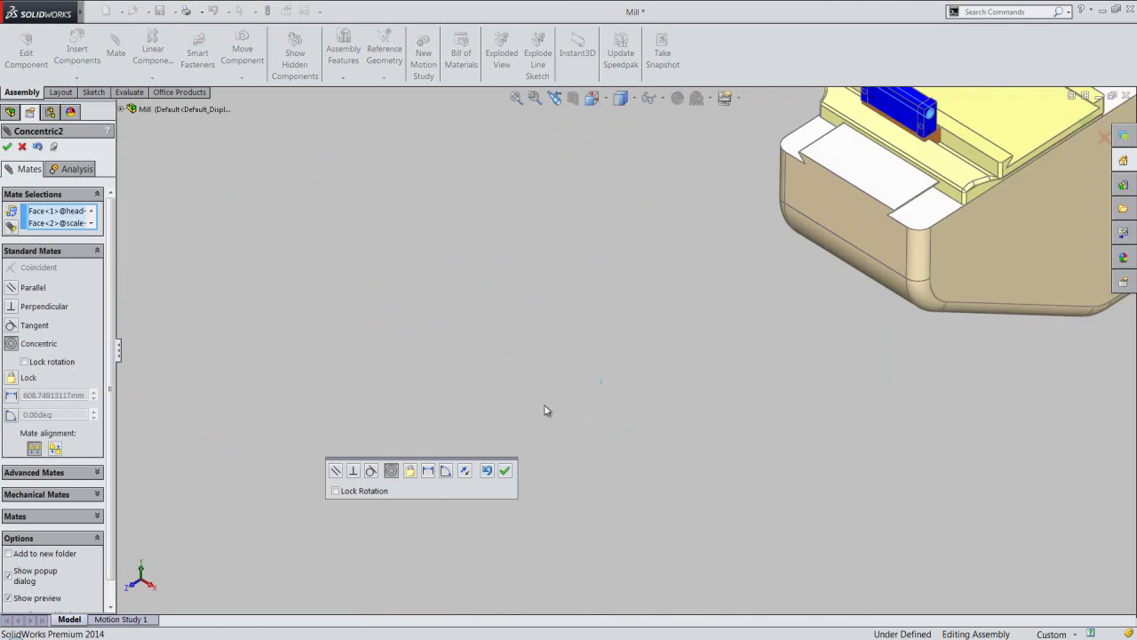
{"action": "scroll", "coordinate": [544, 410], "scroll_direction": "up", "scroll_amount": 3}
{"action": "scroll", "coordinate": [701, 293], "scroll_direction": "down", "scroll_amount": 1}
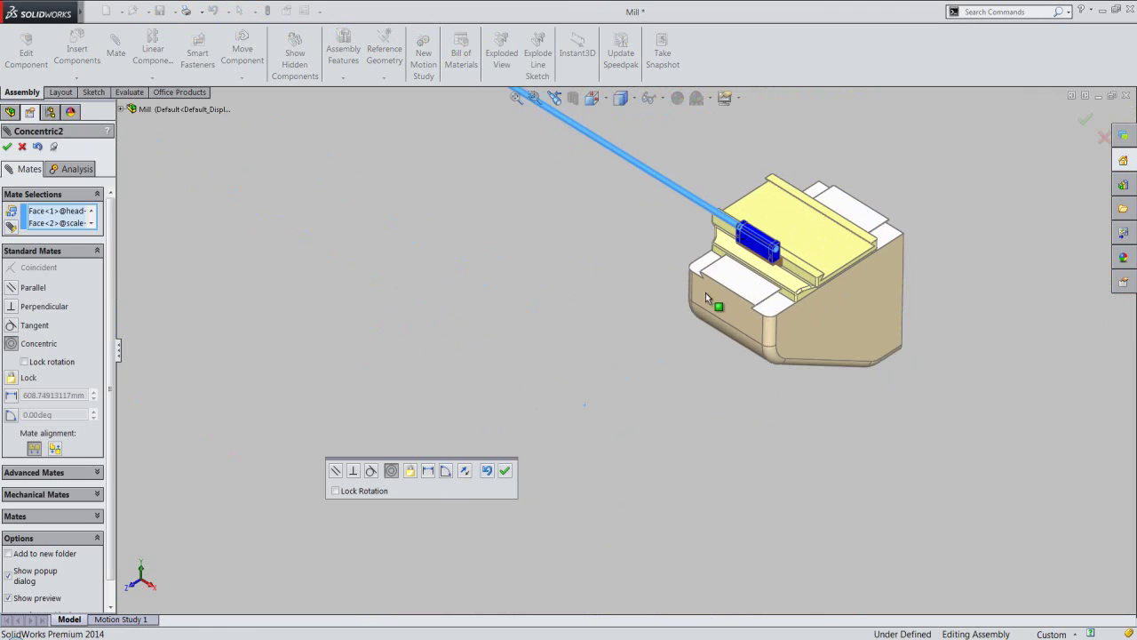
{"action": "left_click", "coordinate": [503, 469]}
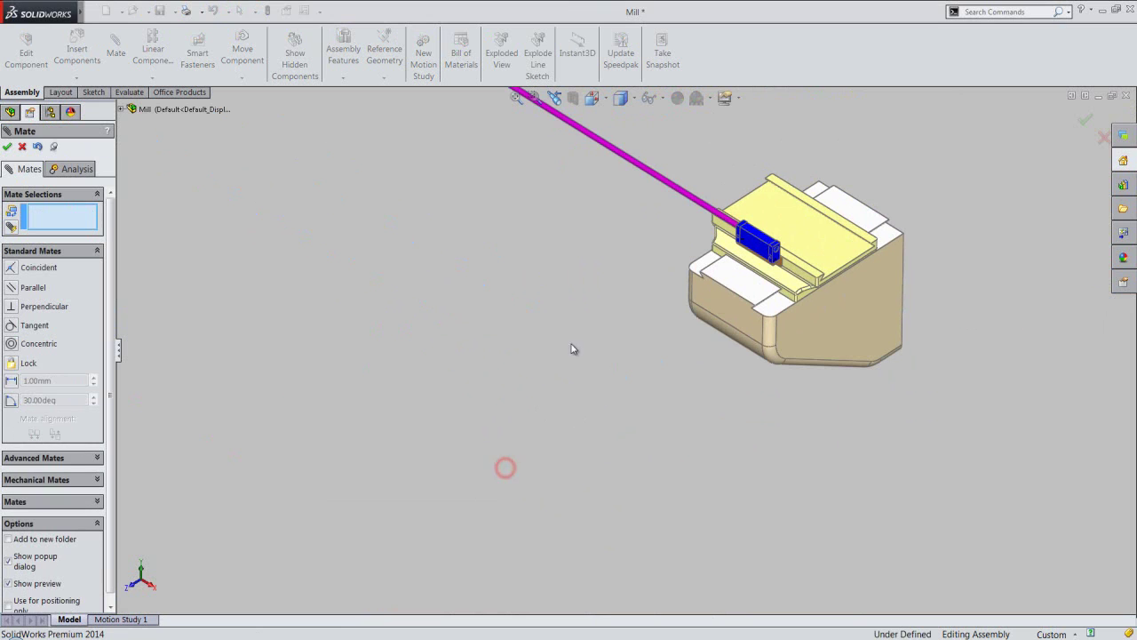
{"action": "left_click", "coordinate": [1083, 124]}
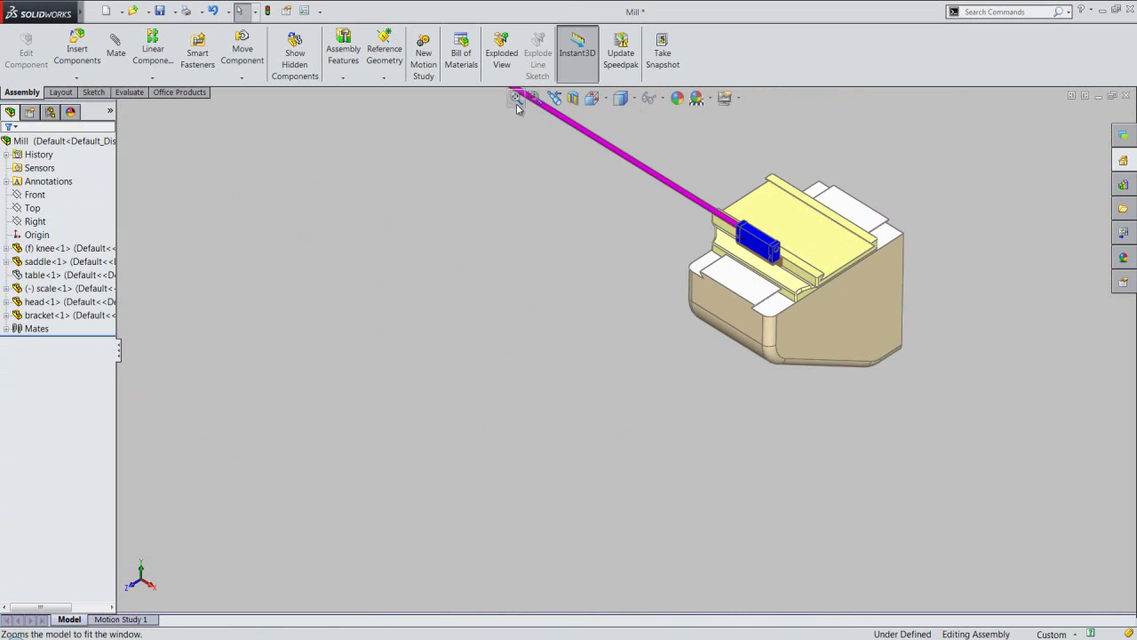
Fit the assembly in view and slide the scale rod along its axis through the head block.
{"action": "left_click", "coordinate": [517, 98]}
{"action": "left_click", "coordinate": [567, 284]}
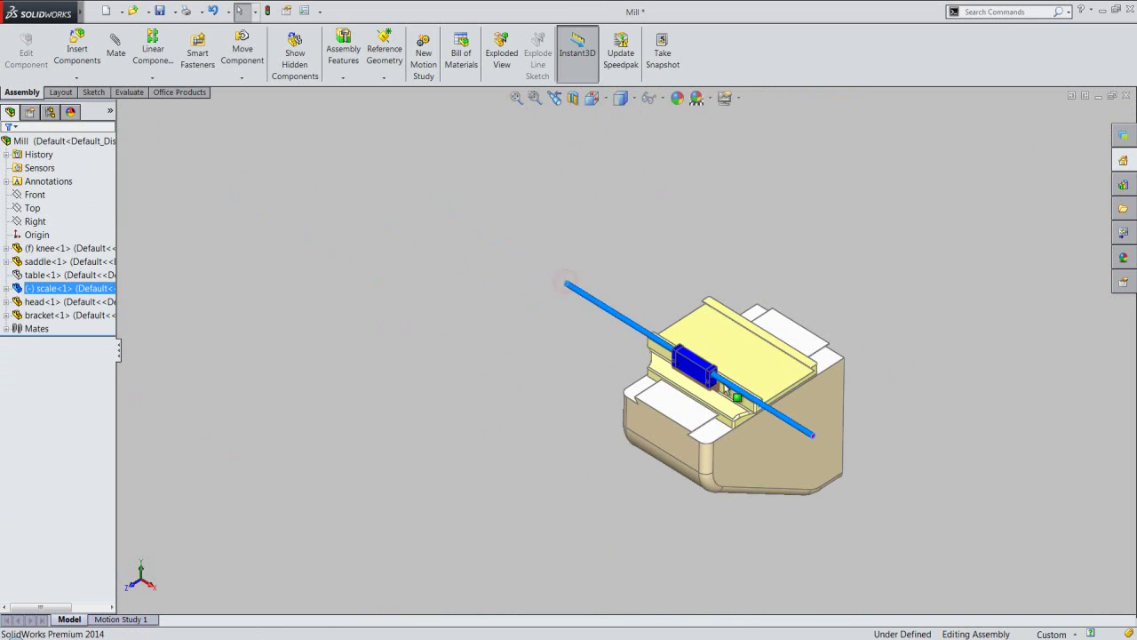
{"action": "left_click_drag", "start_coordinate": [725, 388], "coordinate": [728, 386]}
{"action": "scroll", "coordinate": [731, 375], "scroll_direction": "down", "scroll_amount": 3}
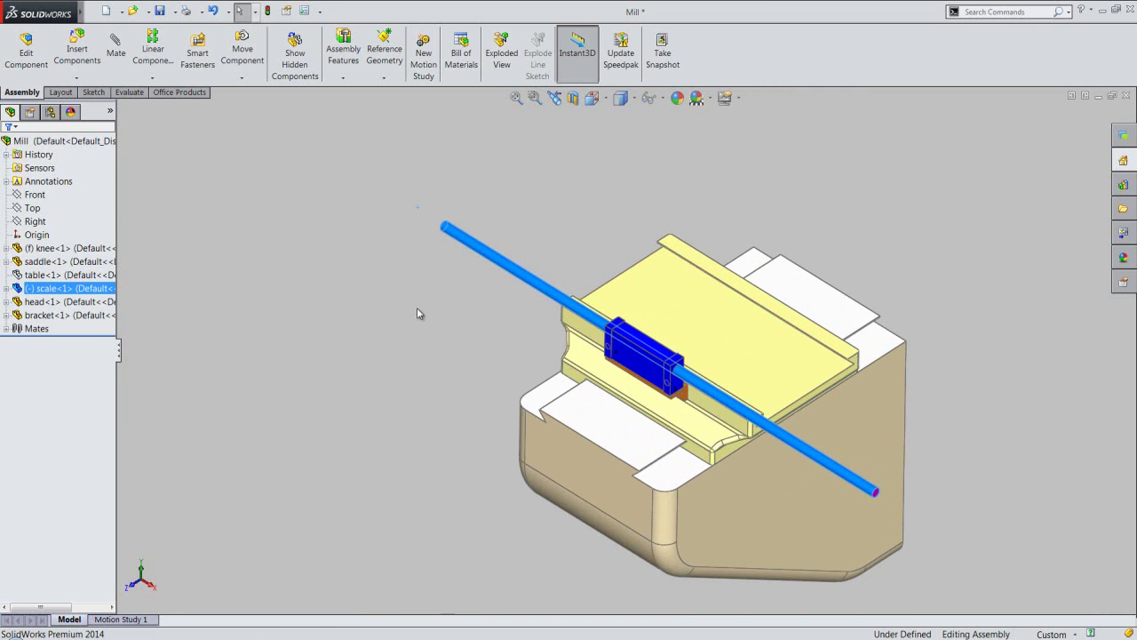
{"action": "left_click", "coordinate": [404, 333]}
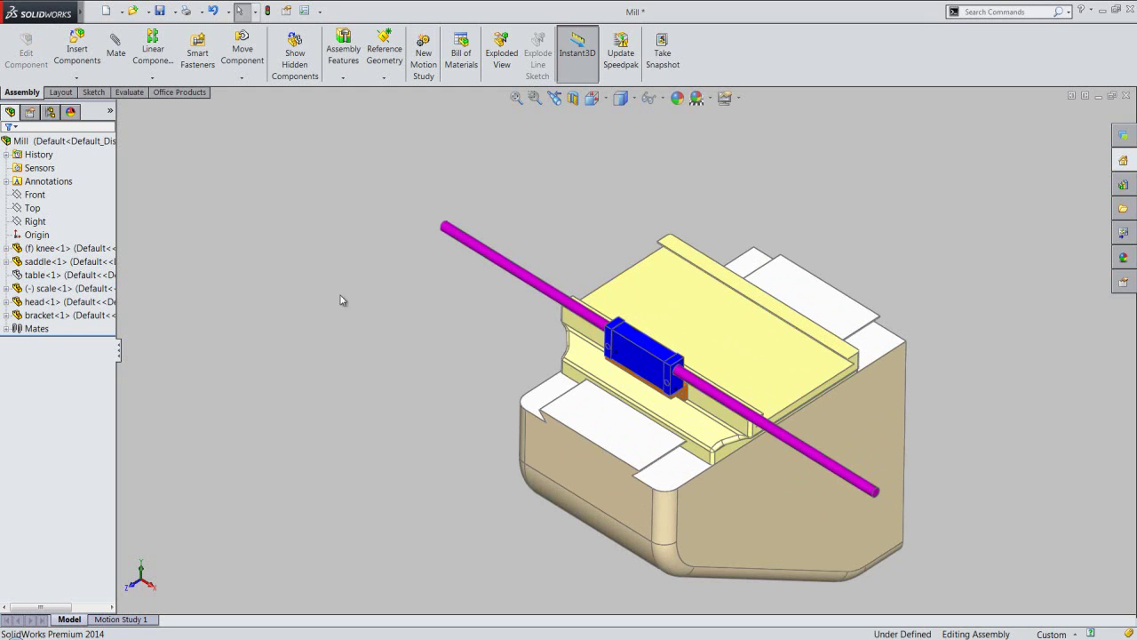
{"action": "left_click", "coordinate": [132, 11]}
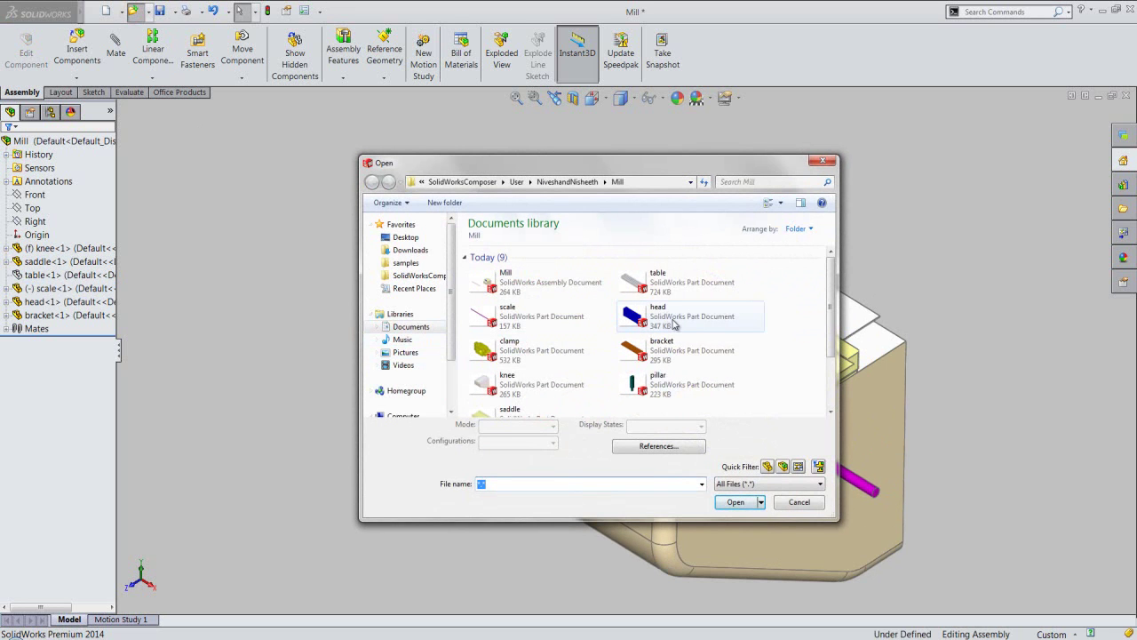
Open the pillar part and tile its window horizontally with the Mill assembly window.
{"action": "left_click", "coordinate": [674, 322]}
{"action": "left_click", "coordinate": [668, 382]}
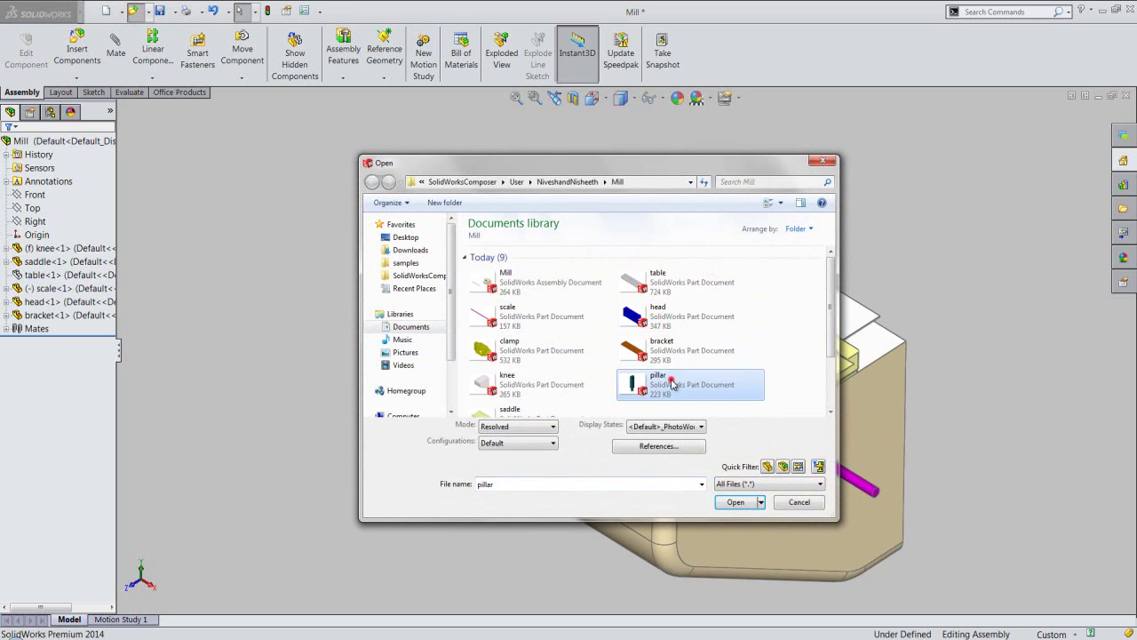
{"action": "double_click", "coordinate": [668, 382]}
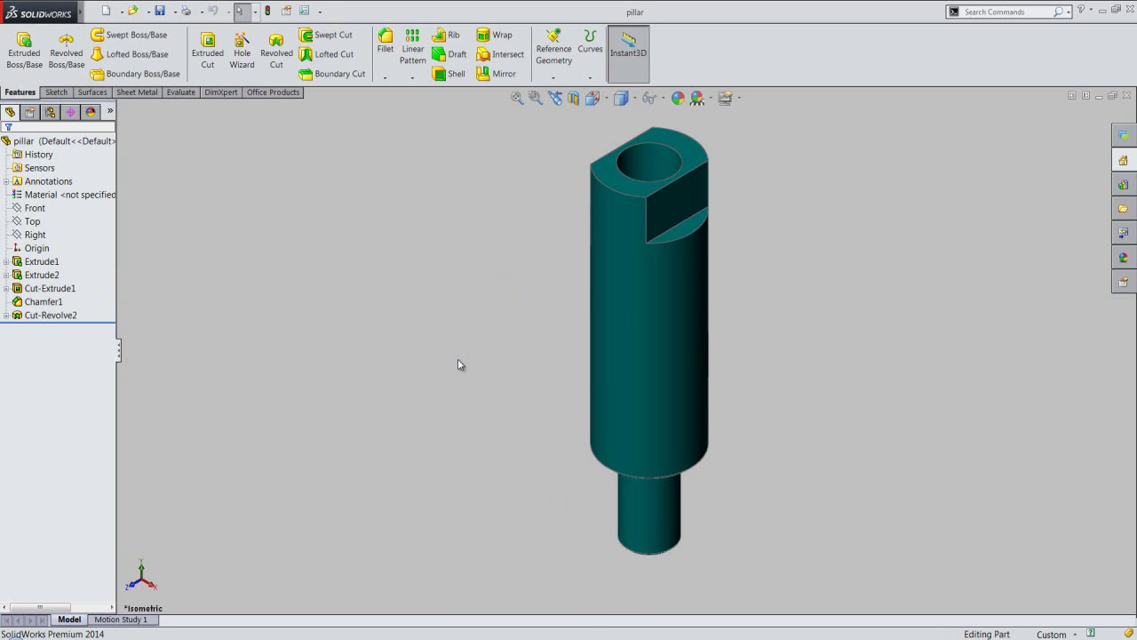
{"action": "left_click", "coordinate": [458, 358]}
{"action": "mouse_move", "coordinate": [93, 11]}
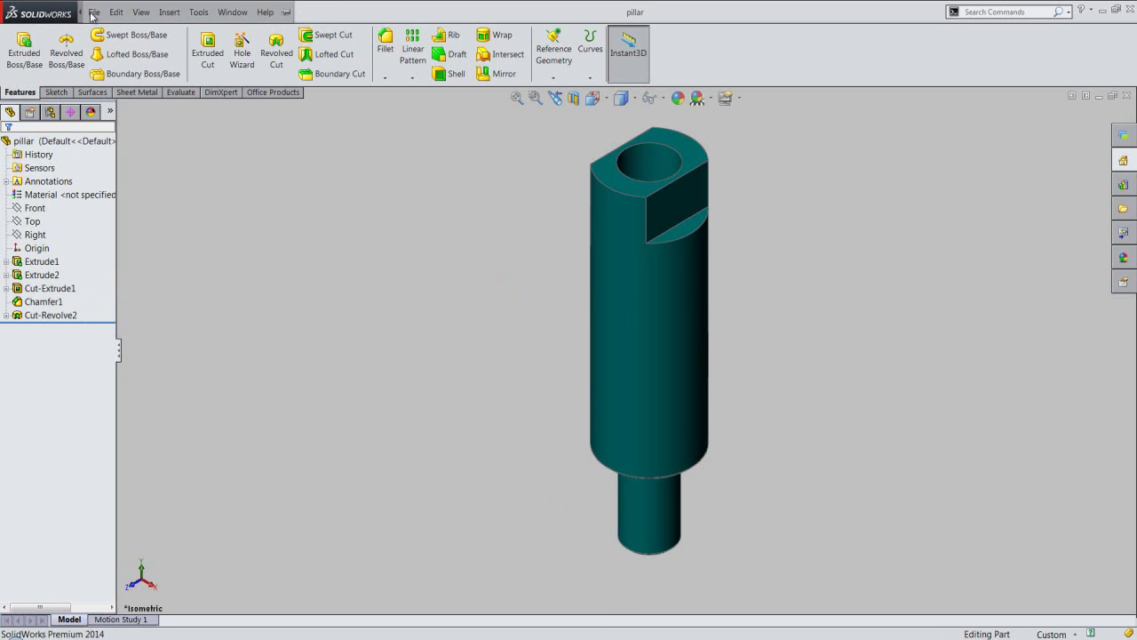
{"action": "left_click", "coordinate": [242, 11]}
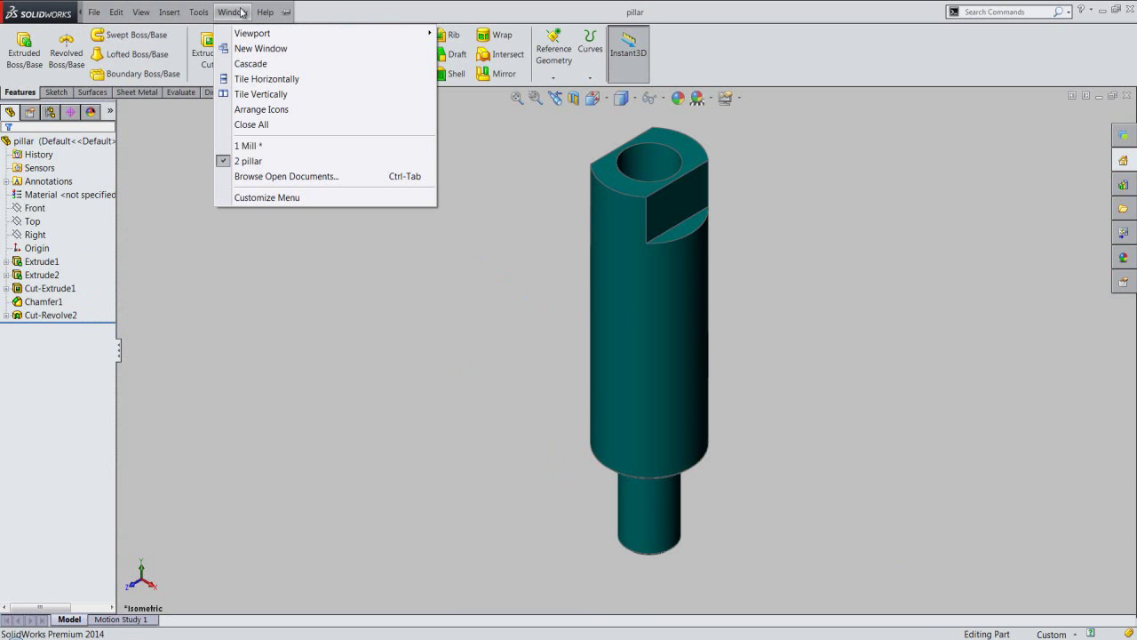
{"action": "left_click", "coordinate": [267, 79]}
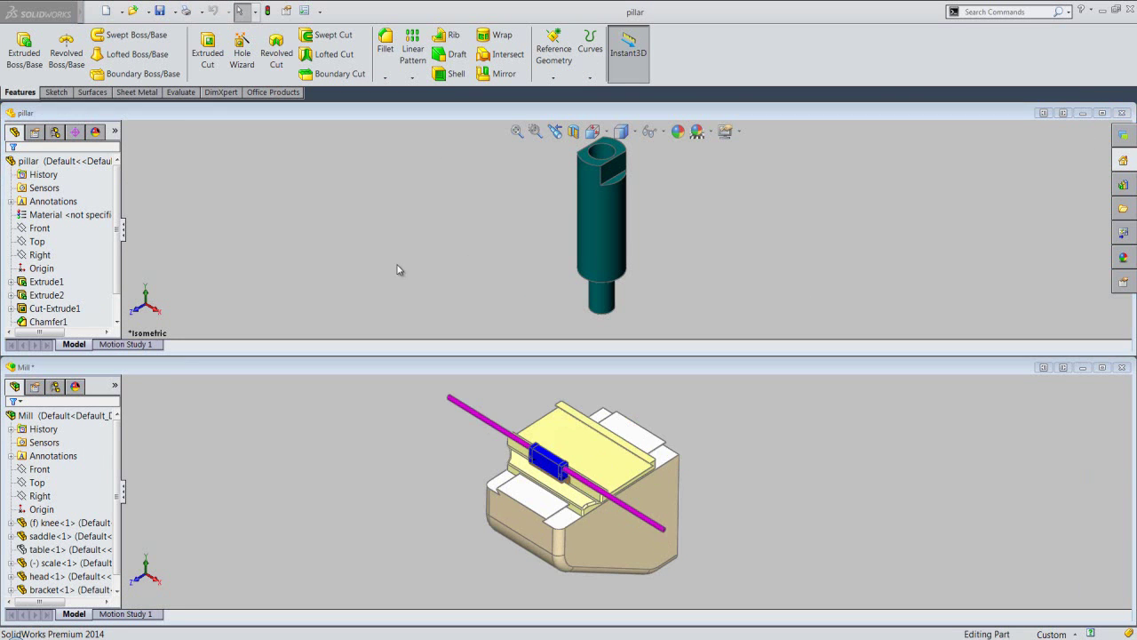
{"action": "left_click", "coordinate": [389, 492]}
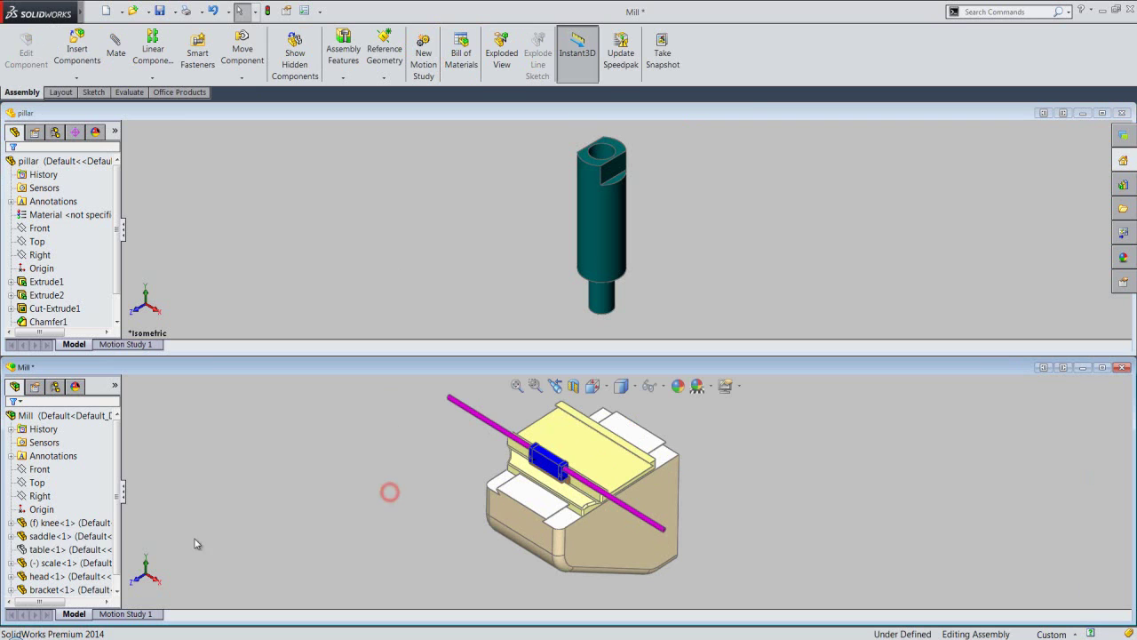
Show the hidden table<1> component again and zoom in on the hole in its edge.
{"action": "left_click", "coordinate": [42, 551]}
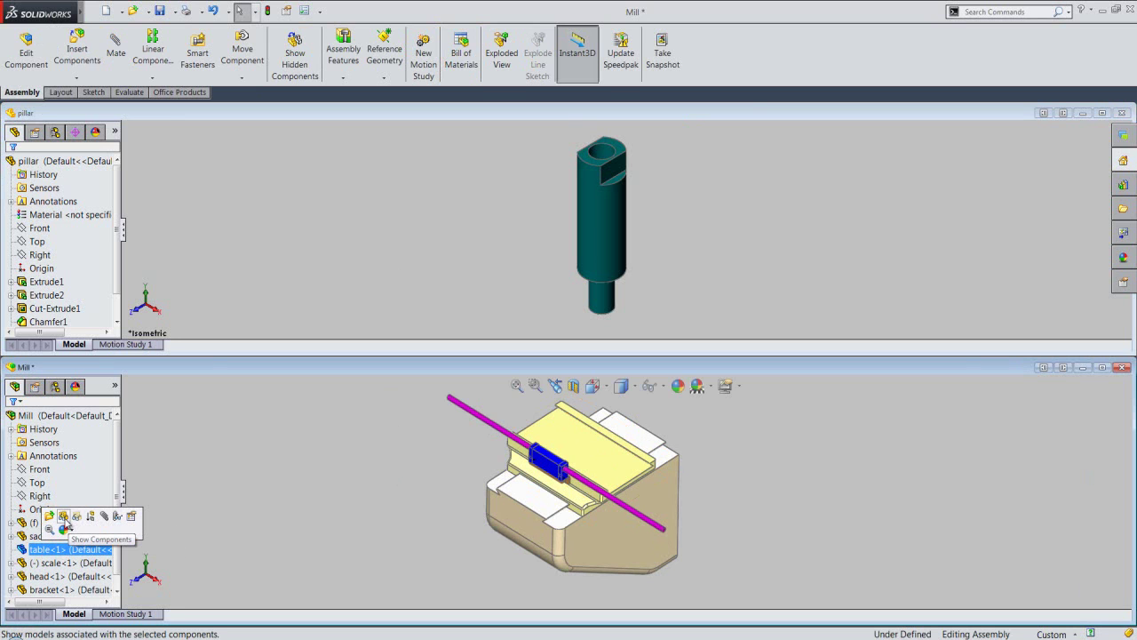
{"action": "left_click", "coordinate": [64, 517]}
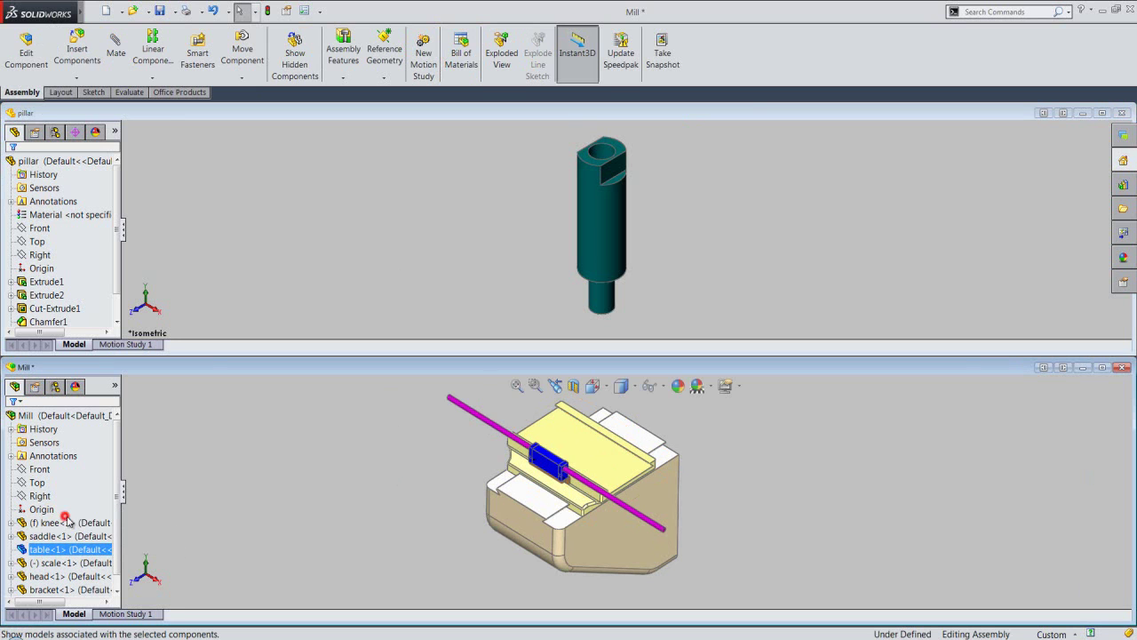
{"action": "left_click", "coordinate": [324, 534]}
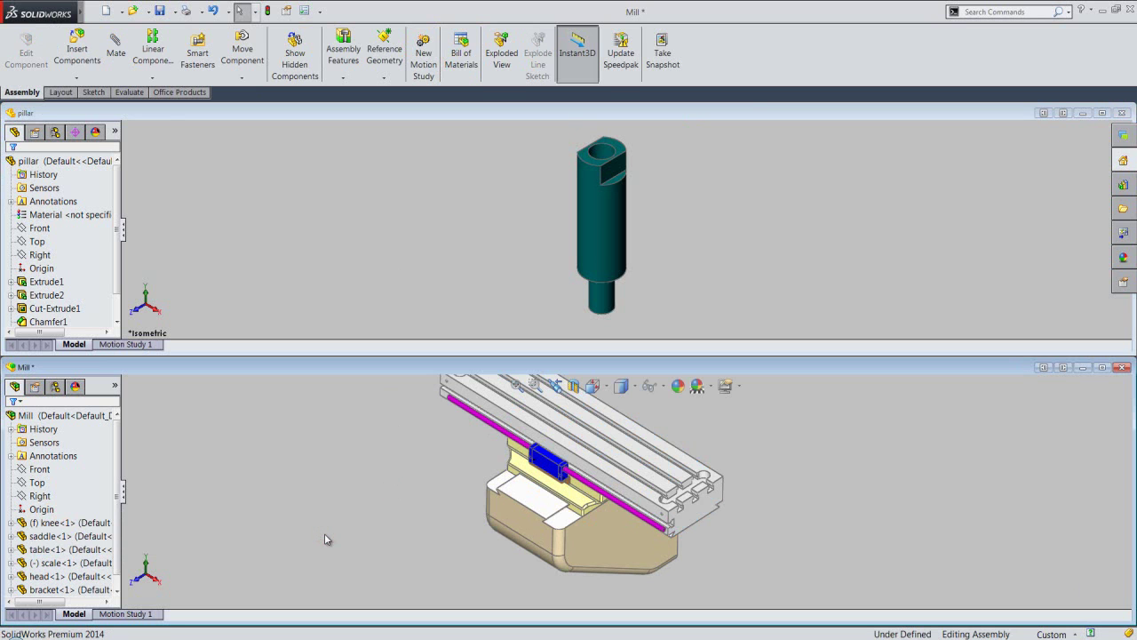
{"action": "scroll", "coordinate": [681, 538], "scroll_direction": "down", "scroll_amount": 2}
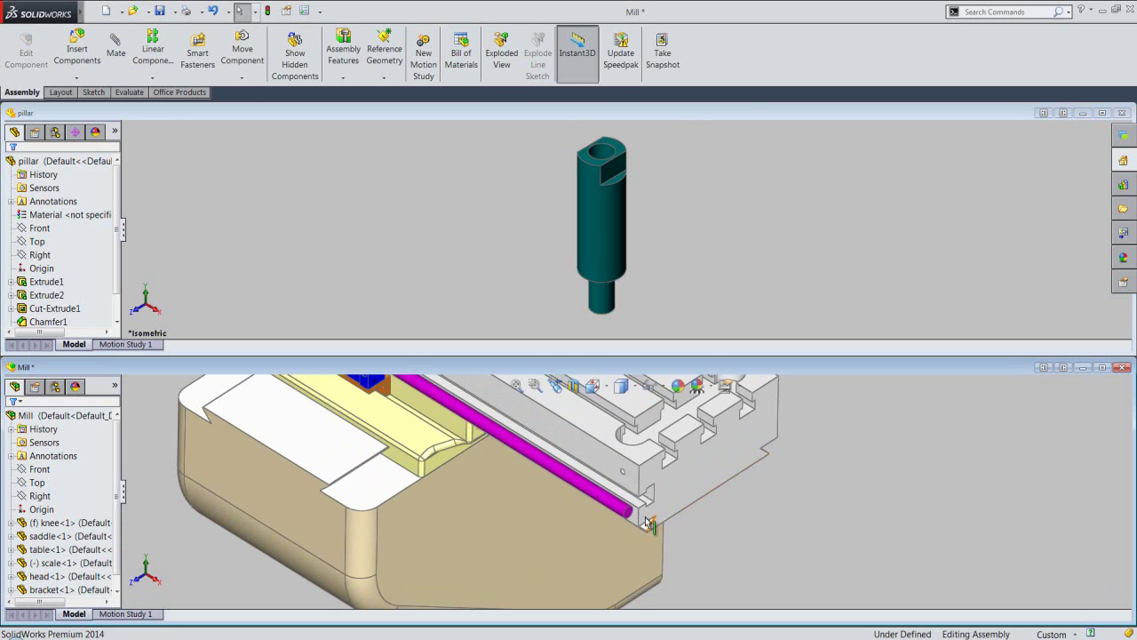
{"action": "scroll", "coordinate": [640, 497], "scroll_direction": "down", "scroll_amount": 2}
{"action": "scroll", "coordinate": [631, 489], "scroll_direction": "down", "scroll_amount": 2}
{"action": "scroll", "coordinate": [624, 480], "scroll_direction": "down", "scroll_amount": 2}
{"action": "scroll", "coordinate": [624, 480], "scroll_direction": "down", "scroll_amount": 1}
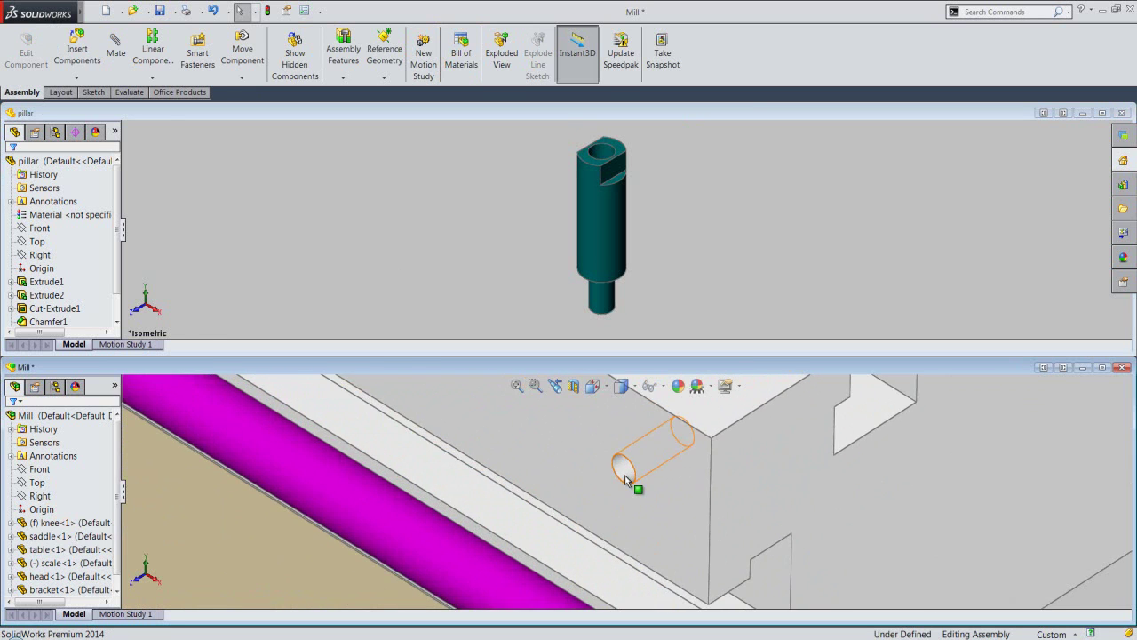
{"action": "left_click", "coordinate": [539, 117]}
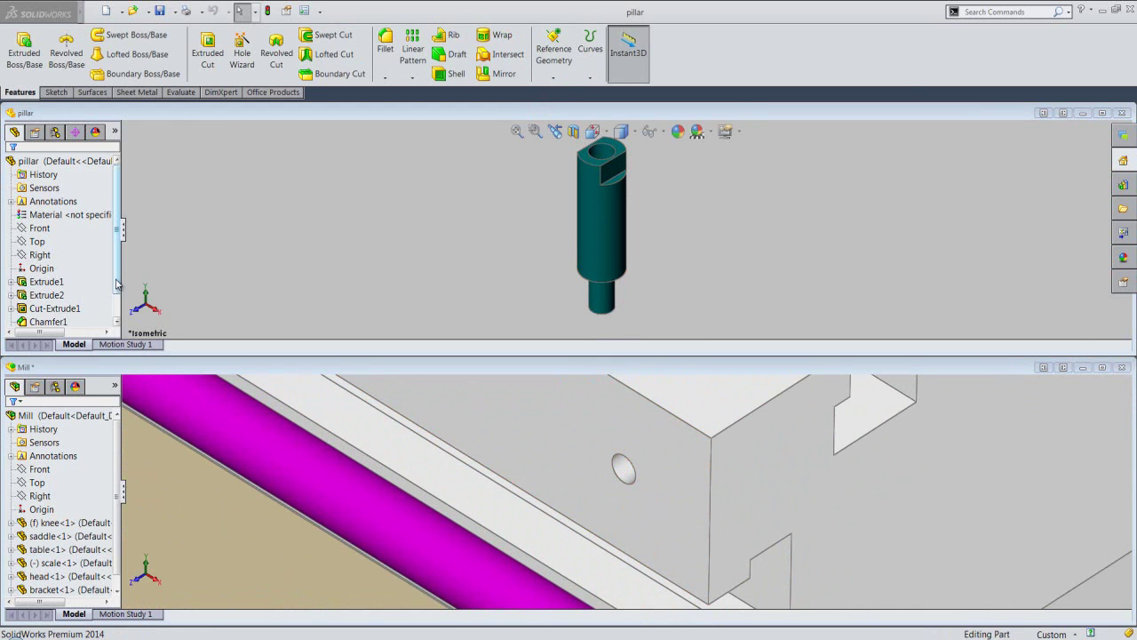
Drag a first pillar instance from the pillar part window into the Mill assembly.
{"action": "scroll", "coordinate": [115, 278], "scroll_direction": "down", "scroll_amount": 1}
{"action": "left_click", "coordinate": [32, 269]}
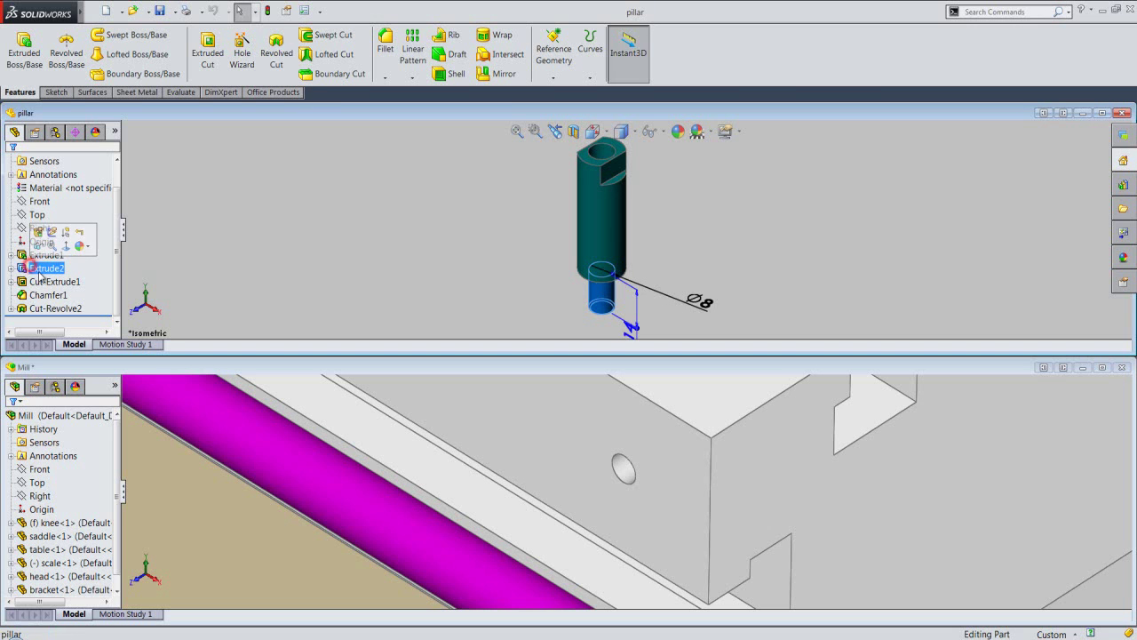
{"action": "mouse_move", "coordinate": [22, 268]}
{"action": "left_mouse_down"}
{"action": "mouse_move", "coordinate": [55, 308]}
{"action": "mouse_move", "coordinate": [470, 477]}
{"action": "mouse_move", "coordinate": [587, 487]}
{"action": "mouse_move", "coordinate": [627, 478]}
{"action": "left_mouse_up"}
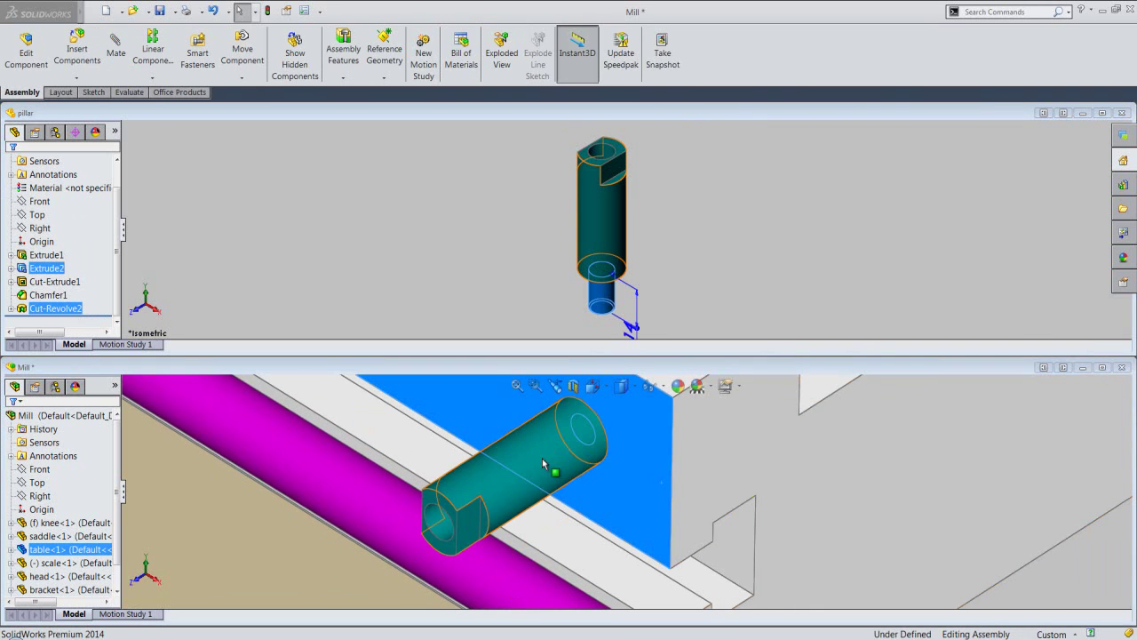
{"action": "scroll", "coordinate": [523, 452], "scroll_direction": "up", "scroll_amount": 6}
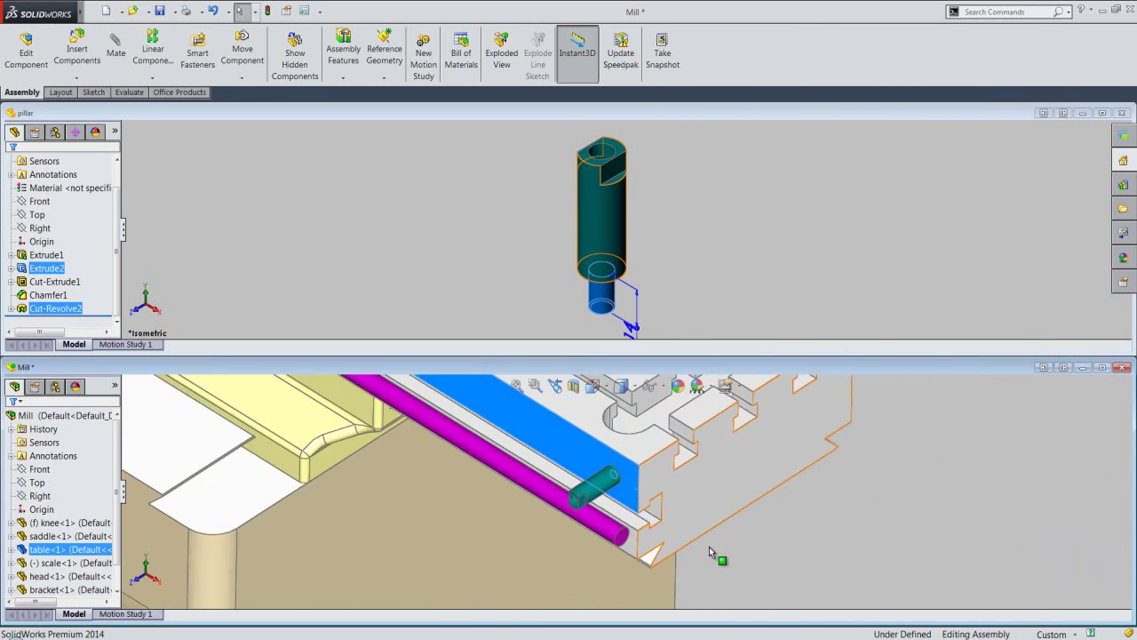
{"action": "scroll", "coordinate": [523, 452], "scroll_direction": "down", "scroll_amount": 2}
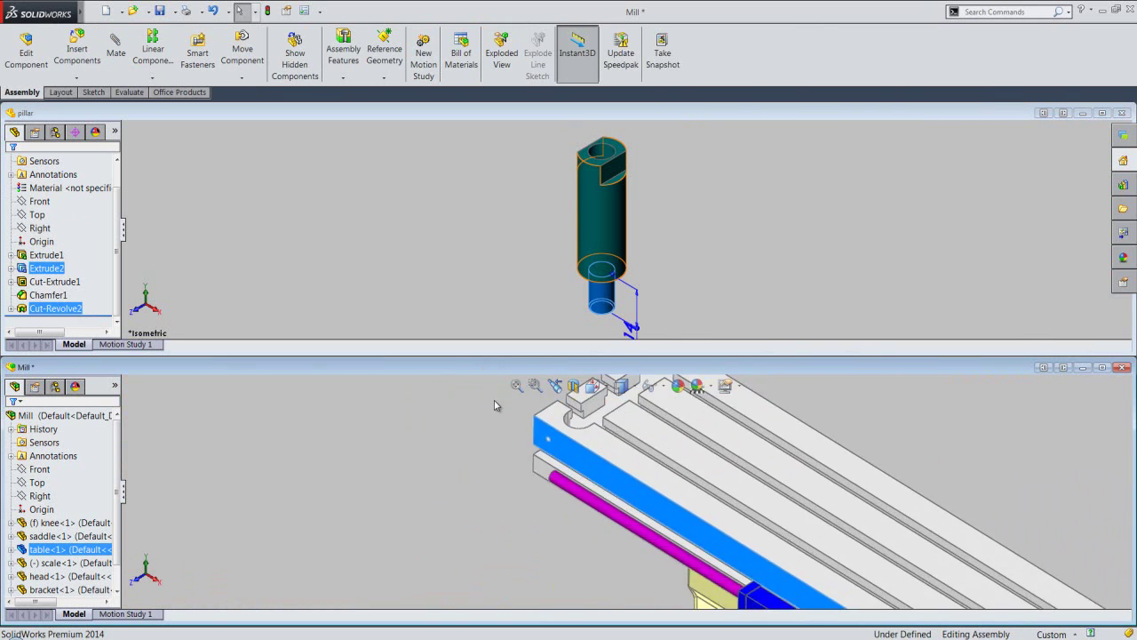
{"action": "scroll", "coordinate": [533, 448], "scroll_direction": "down", "scroll_amount": 2}
{"action": "scroll", "coordinate": [554, 441], "scroll_direction": "down", "scroll_amount": 2}
{"action": "scroll", "coordinate": [554, 441], "scroll_direction": "down", "scroll_amount": 1}
{"action": "left_click", "coordinate": [548, 316]}
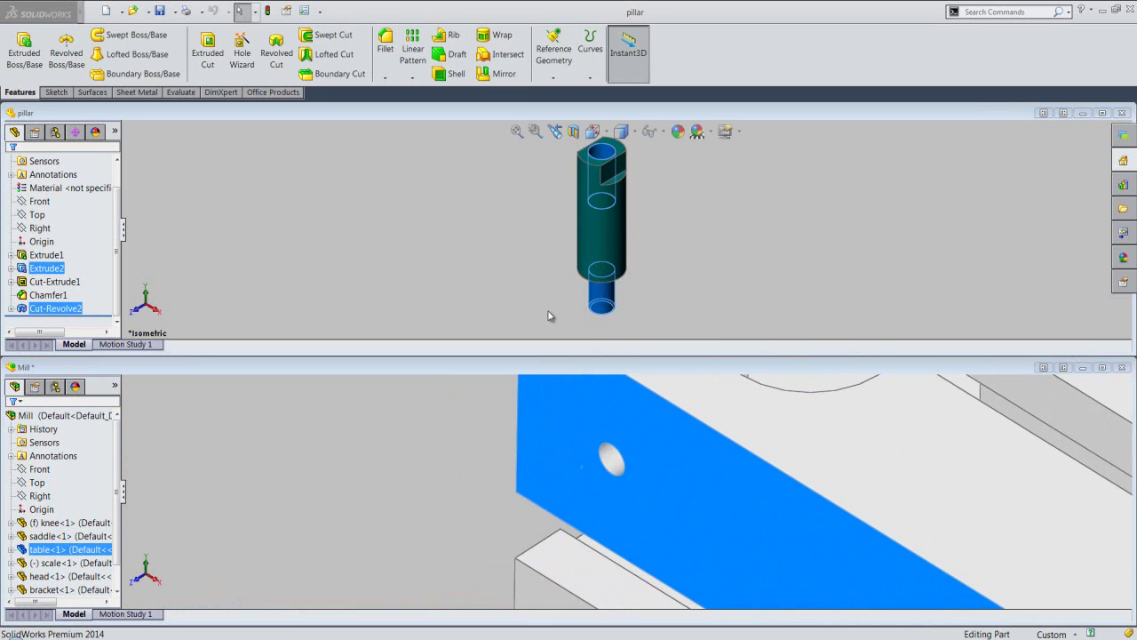
{"action": "left_click", "coordinate": [437, 197]}
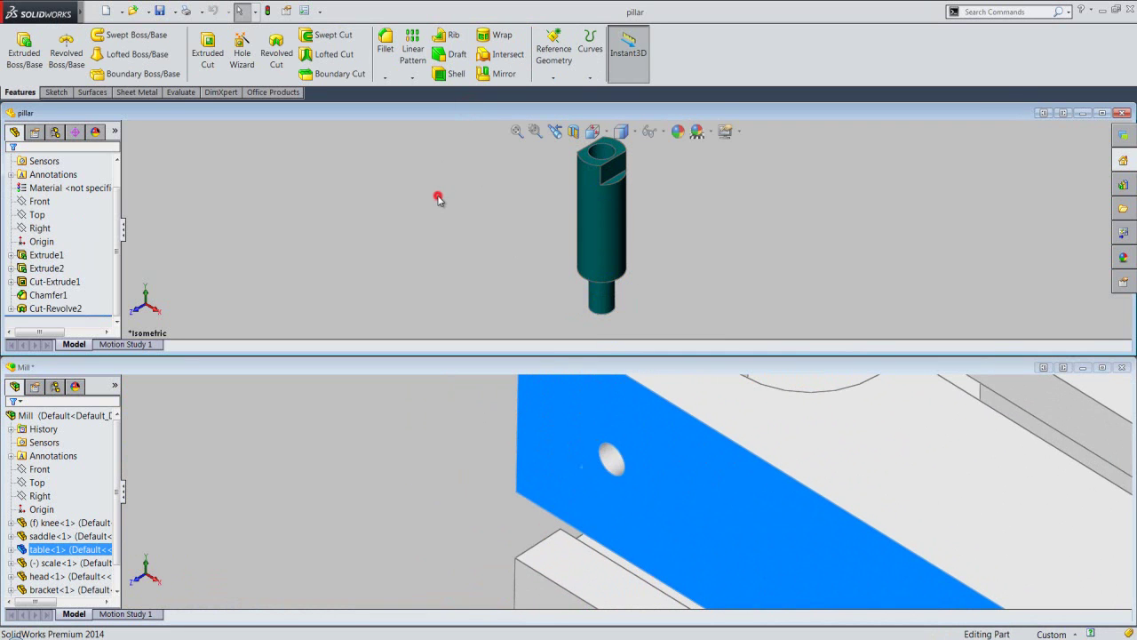
{"action": "left_click", "coordinate": [409, 487]}
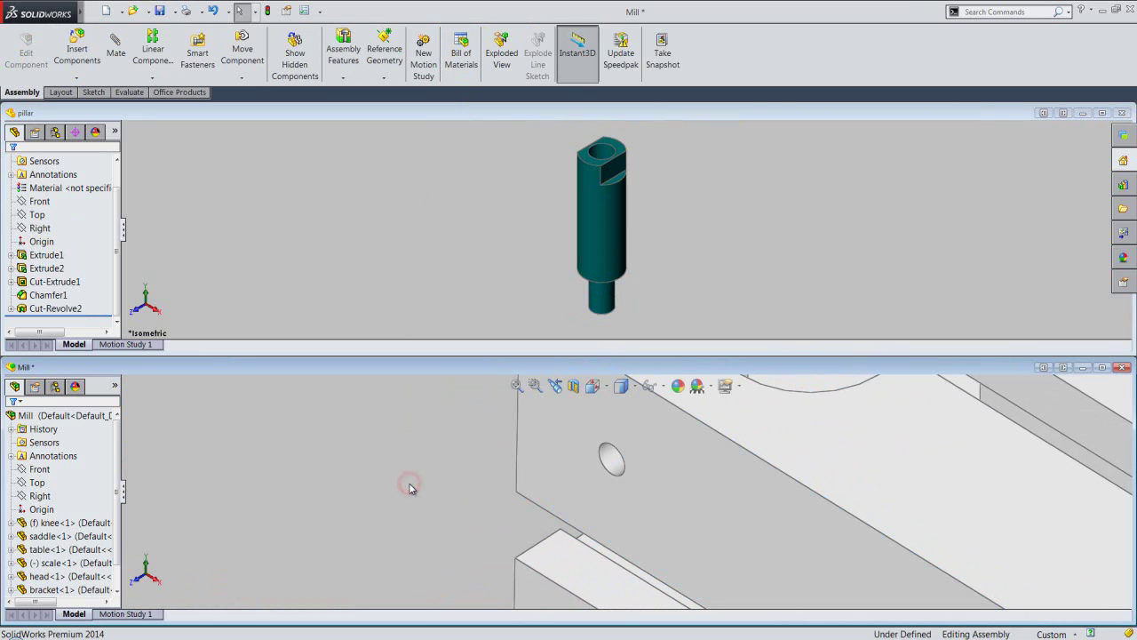
Place a second pillar instance in the Mill assembly by dragging the pillar's Extrude2 feature.
{"action": "left_click", "coordinate": [373, 113]}
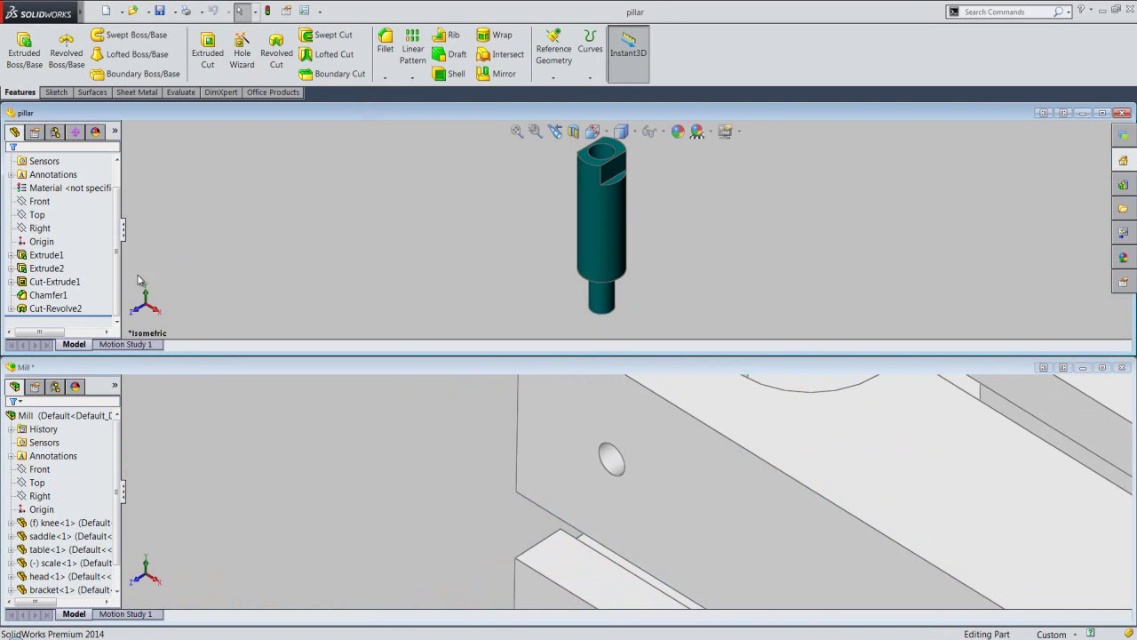
{"action": "left_click", "coordinate": [27, 282]}
{"action": "key", "text": "Up"}
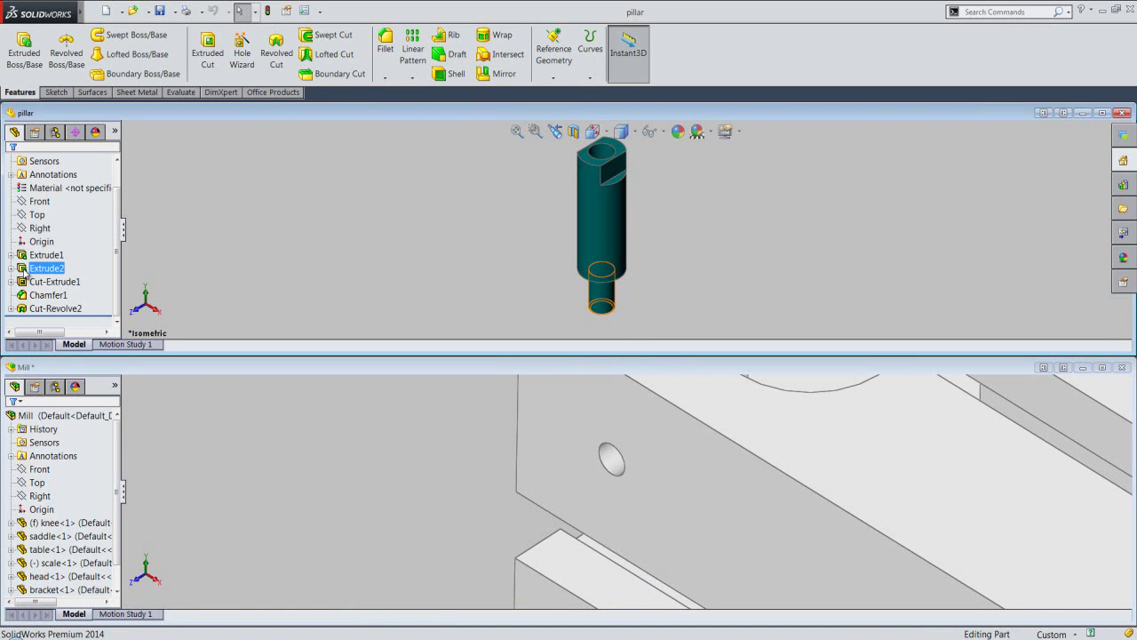
{"action": "left_click", "coordinate": [23, 268]}
{"action": "left_click_drag", "start_coordinate": [23, 268], "coordinate": [617, 459]}
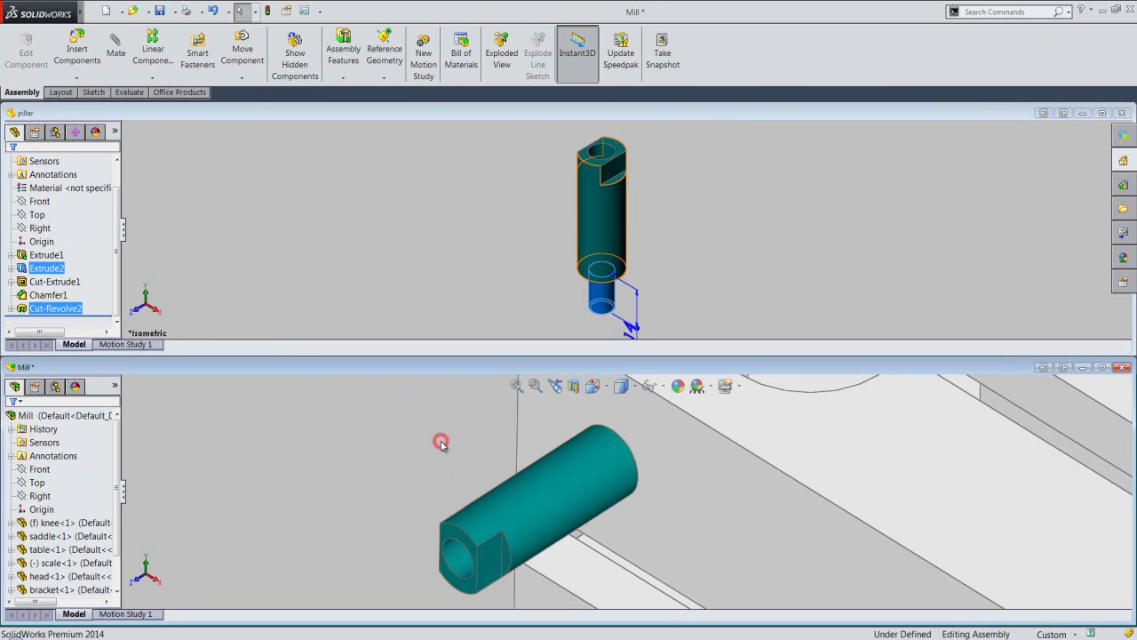
Close the pillar part, maximize the Mill window, zoom to fit and save the assembly.
{"action": "left_click", "coordinate": [737, 110]}
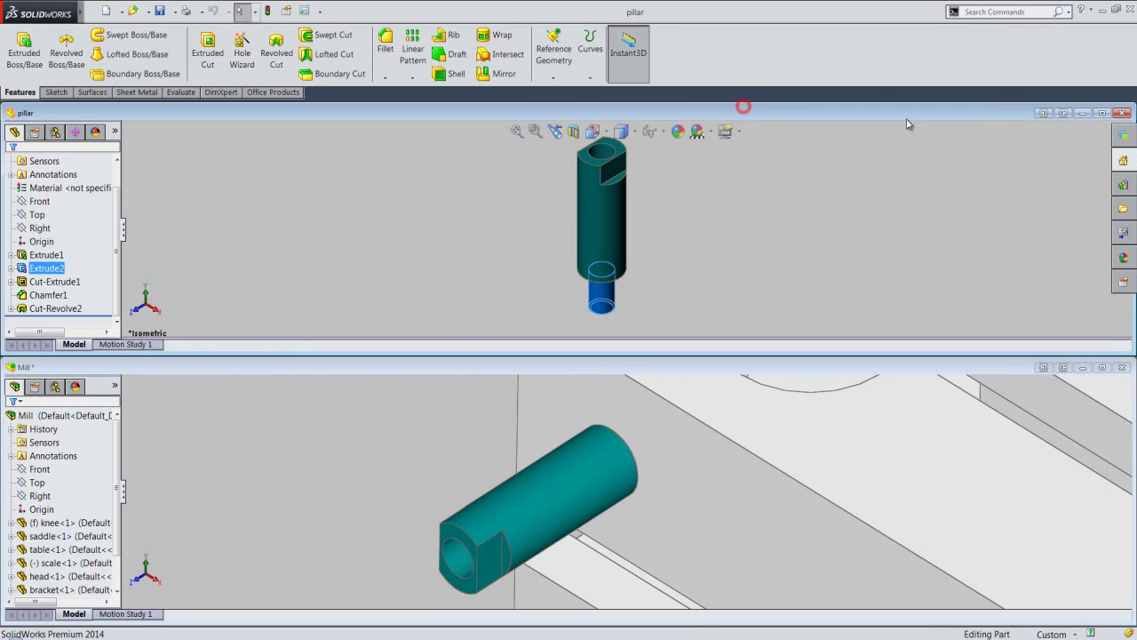
{"action": "left_click", "coordinate": [1122, 113]}
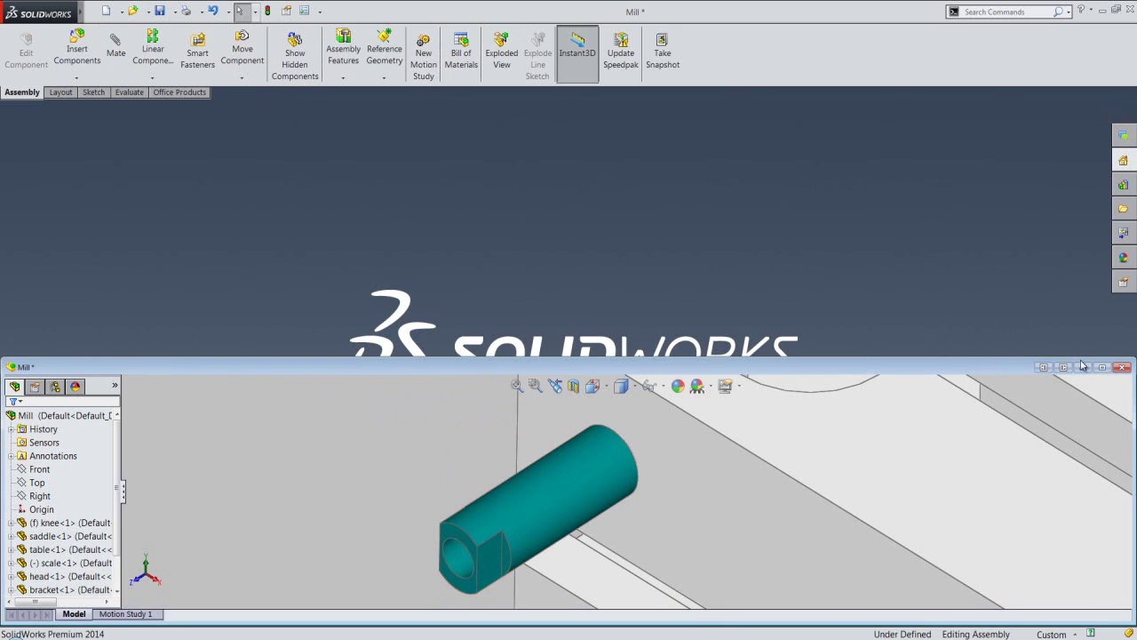
{"action": "left_click", "coordinate": [1082, 365]}
{"action": "left_click", "coordinate": [382, 213]}
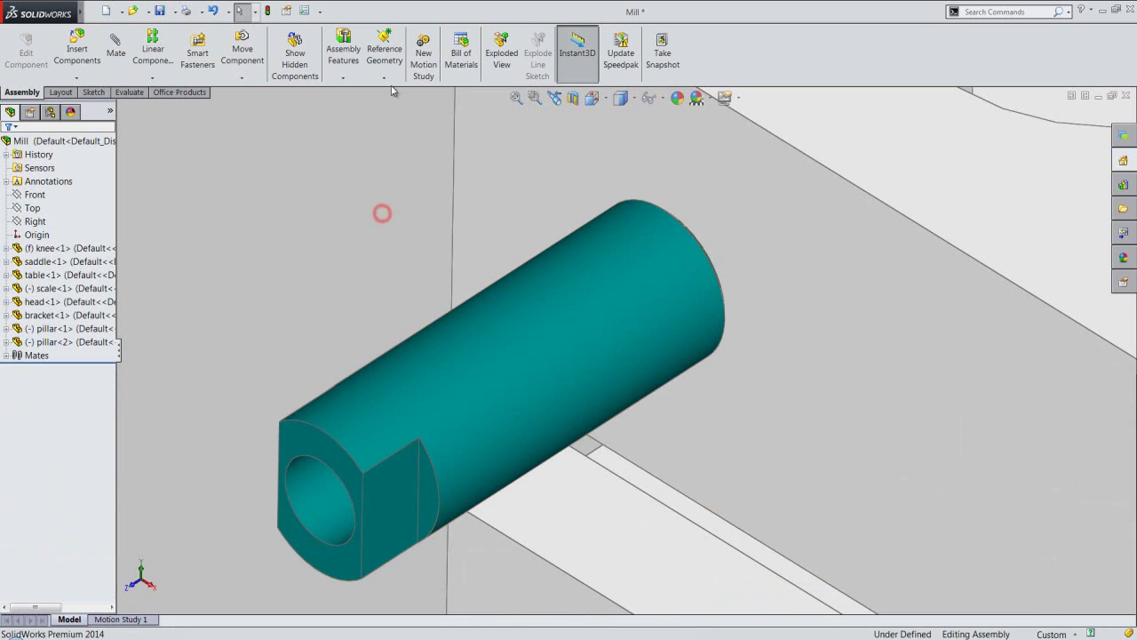
{"action": "left_click", "coordinate": [516, 98]}
{"action": "left_click", "coordinate": [160, 11]}
{"action": "left_click", "coordinate": [389, 326]}
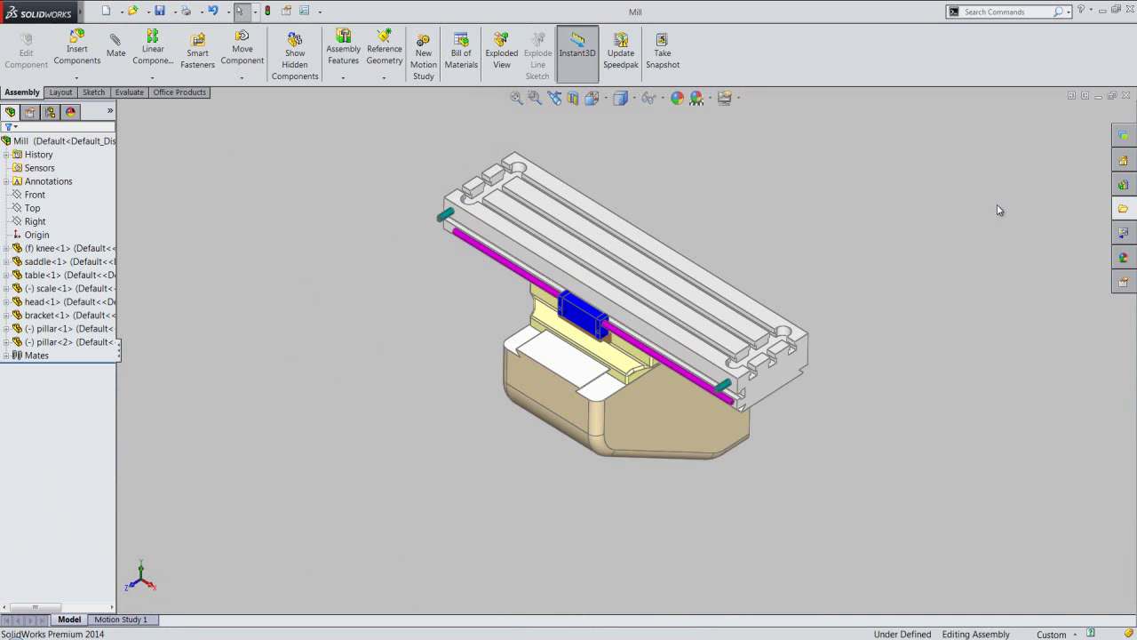
Pin the File Explorer pane, browse to the Mill folder, and drag clamp and pin into the assembly.
{"action": "left_click", "coordinate": [1125, 212]}
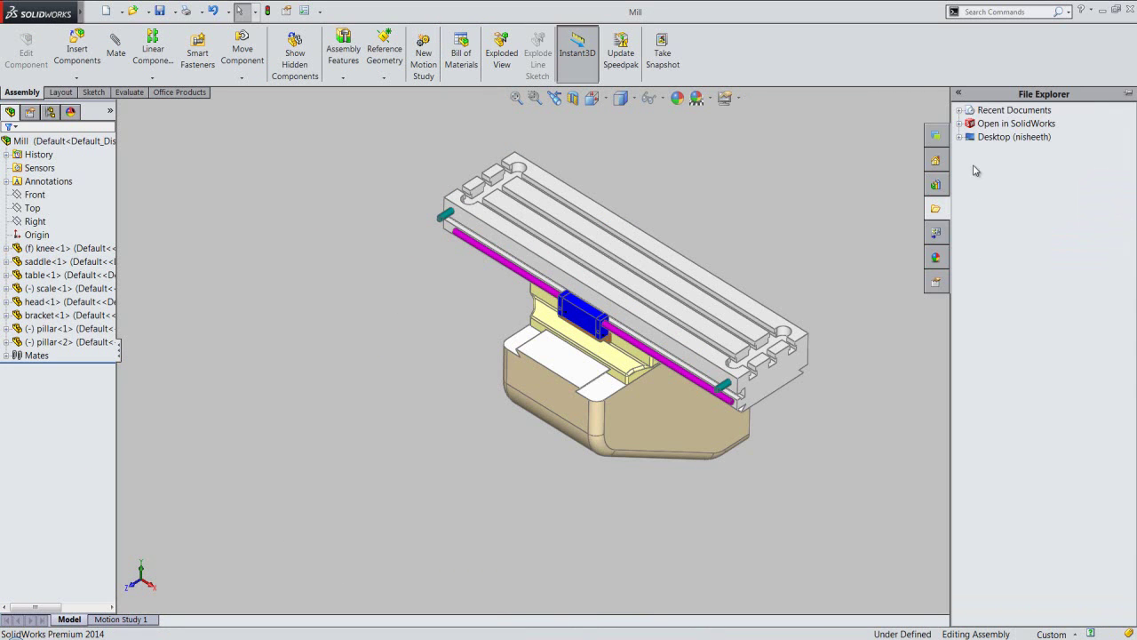
{"action": "left_click", "coordinate": [1124, 93]}
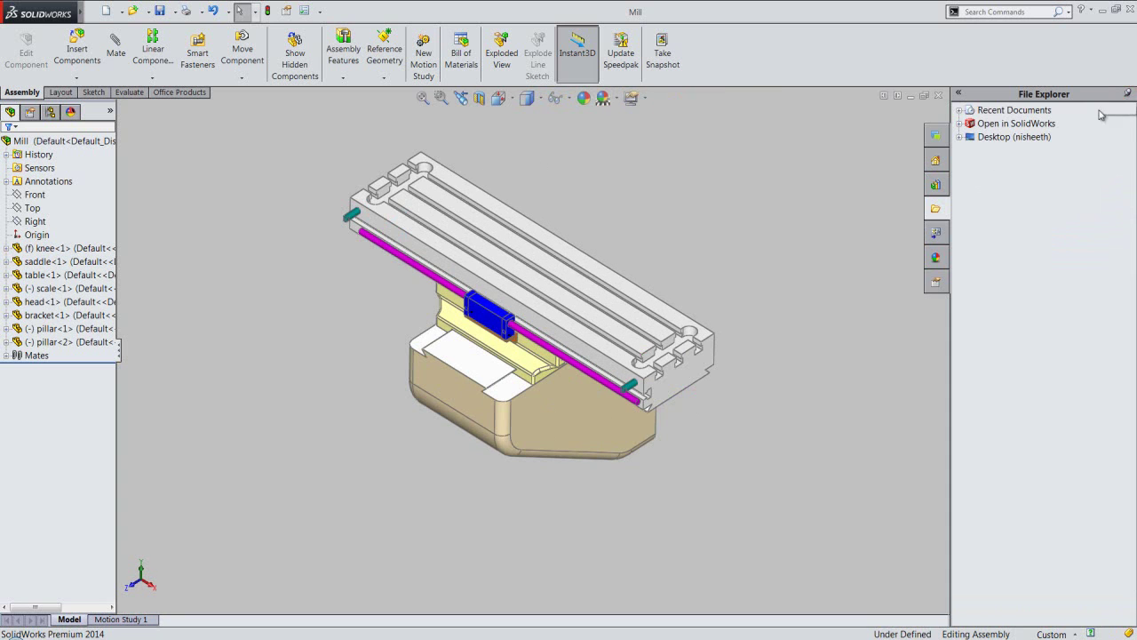
{"action": "left_click", "coordinate": [960, 138]}
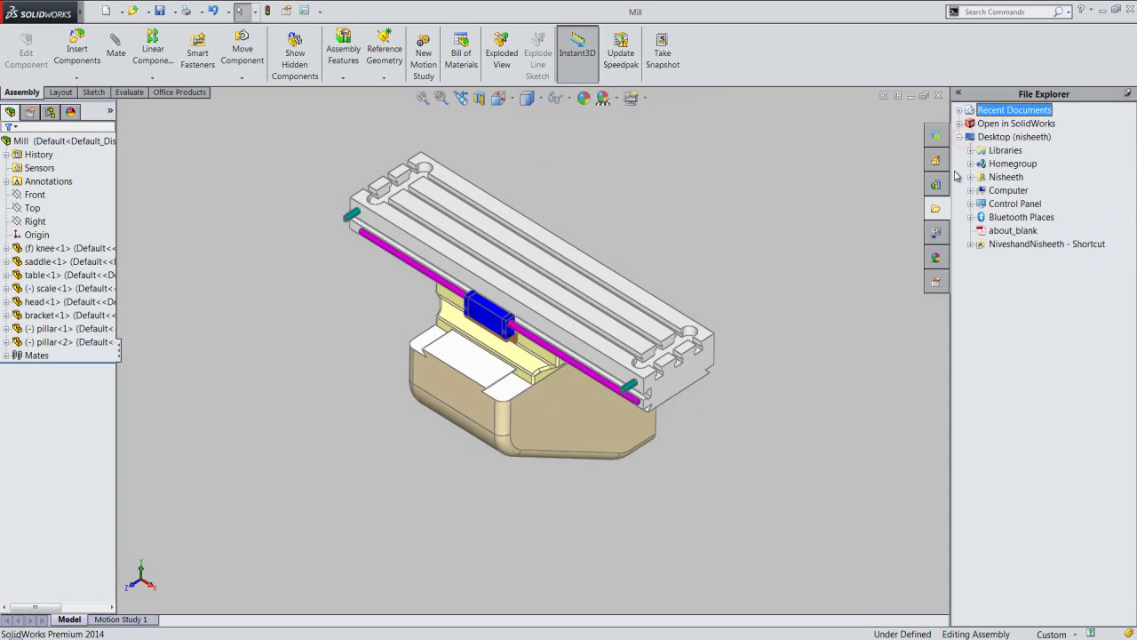
{"action": "left_click", "coordinate": [970, 243]}
{"action": "left_click", "coordinate": [980, 258]}
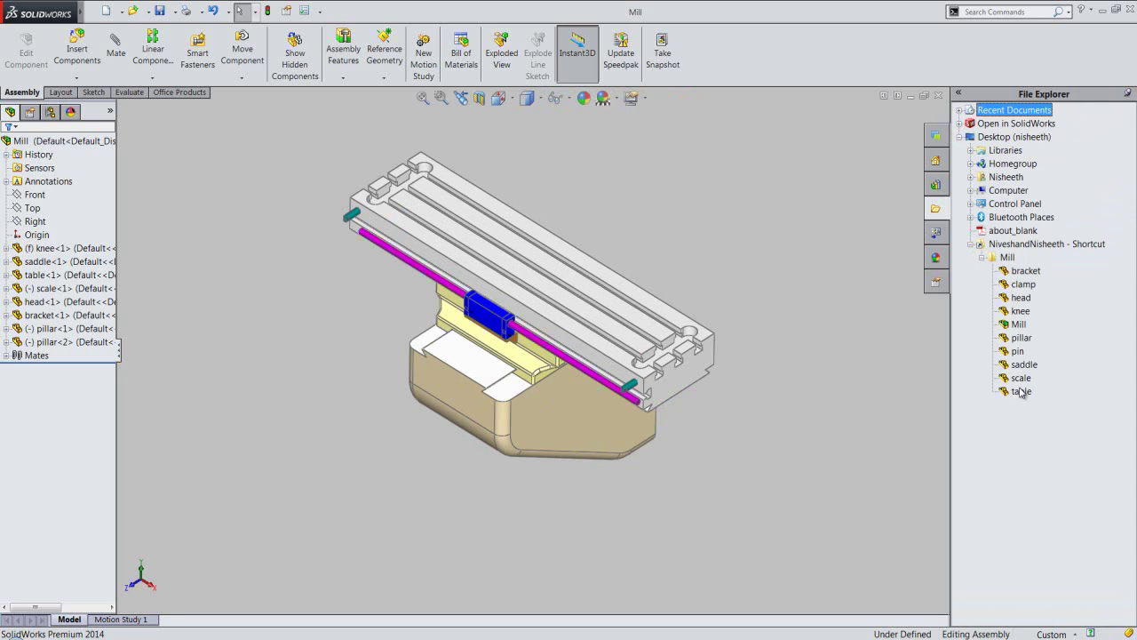
{"action": "left_click", "coordinate": [1026, 286]}
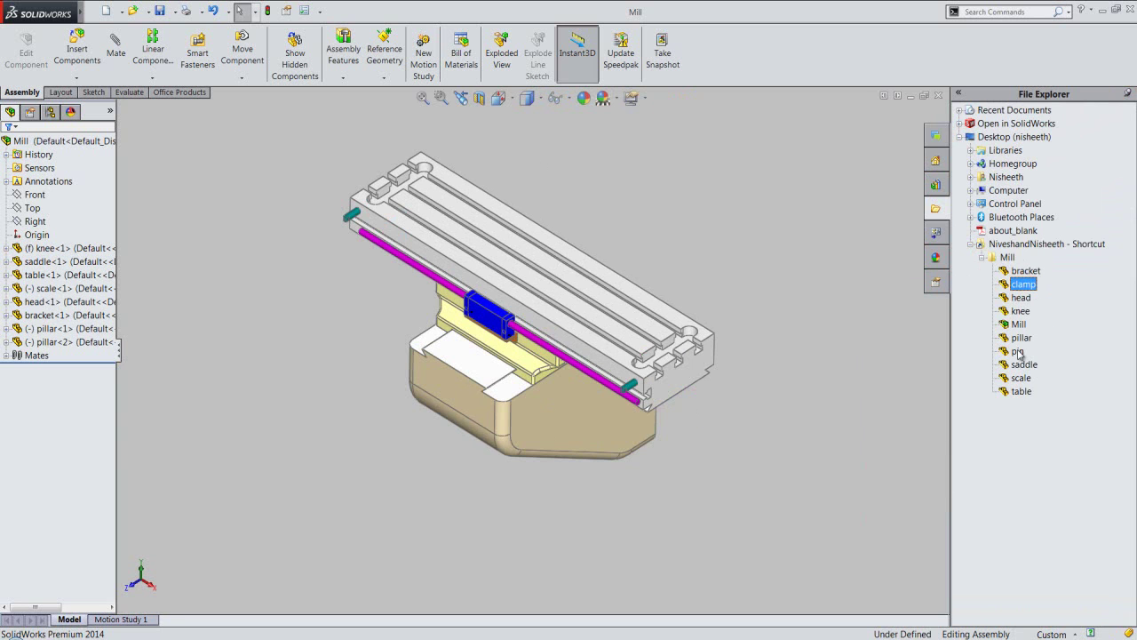
{"action": "left_click_drag", "start_coordinate": [1019, 353], "coordinate": [873, 411]}
{"action": "left_click_drag", "start_coordinate": [733, 478], "coordinate": [681, 500]}
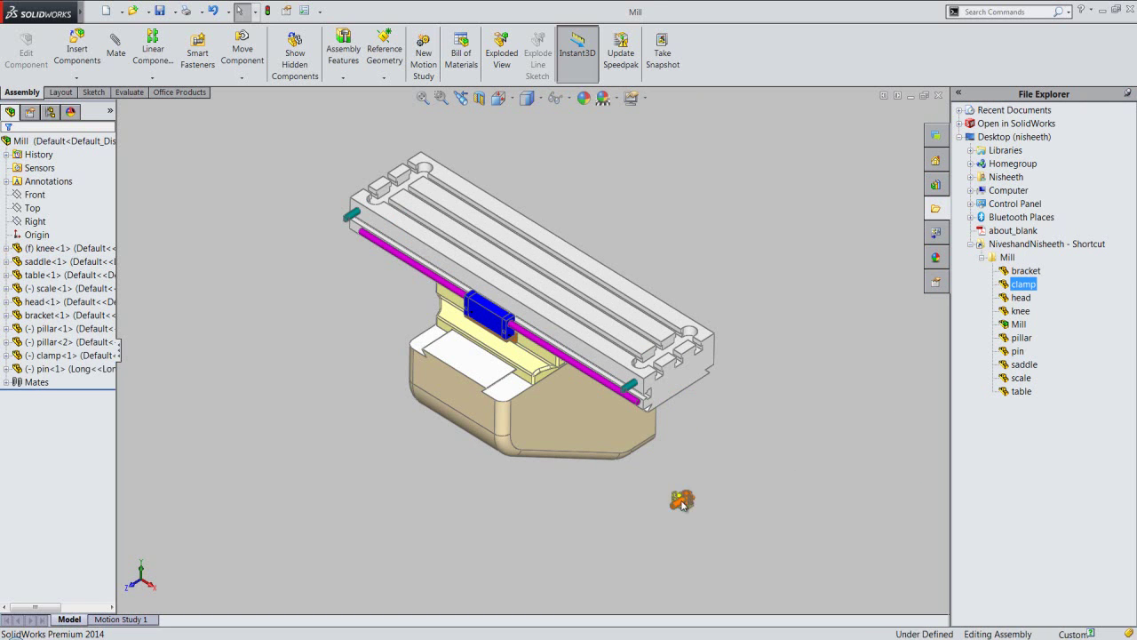
{"action": "scroll", "coordinate": [673, 481], "scroll_direction": "down", "scroll_amount": 5}
Collapse the file pane and drag the clamp and pin apart beside the table.
{"action": "left_click", "coordinate": [703, 399]}
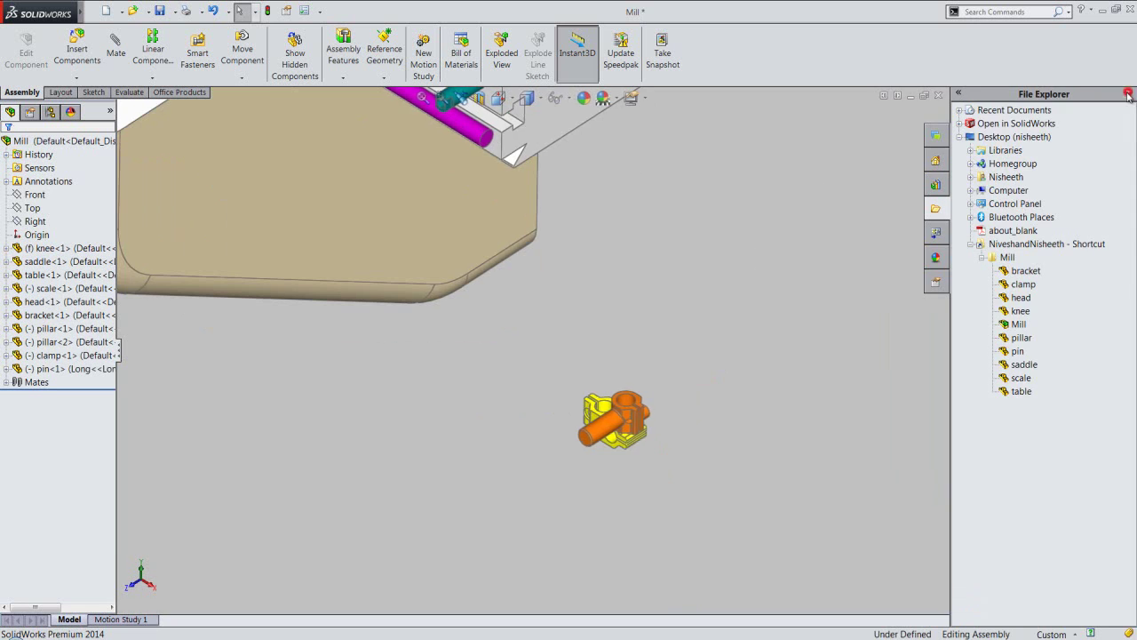
{"action": "left_click", "coordinate": [850, 276]}
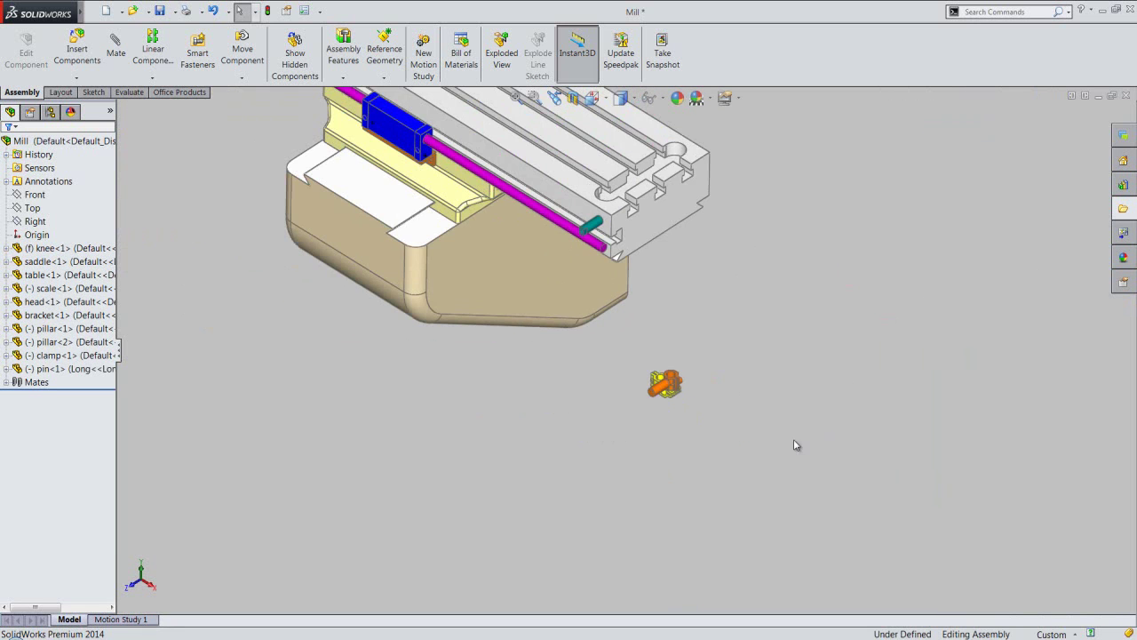
{"action": "scroll", "coordinate": [671, 397], "scroll_direction": "down", "scroll_amount": 3}
{"action": "left_click_drag", "start_coordinate": [713, 327], "coordinate": [390, 411]}
{"action": "scroll", "coordinate": [715, 591], "scroll_direction": "up", "scroll_amount": 3}
{"action": "scroll", "coordinate": [727, 586], "scroll_direction": "up", "scroll_amount": 2}
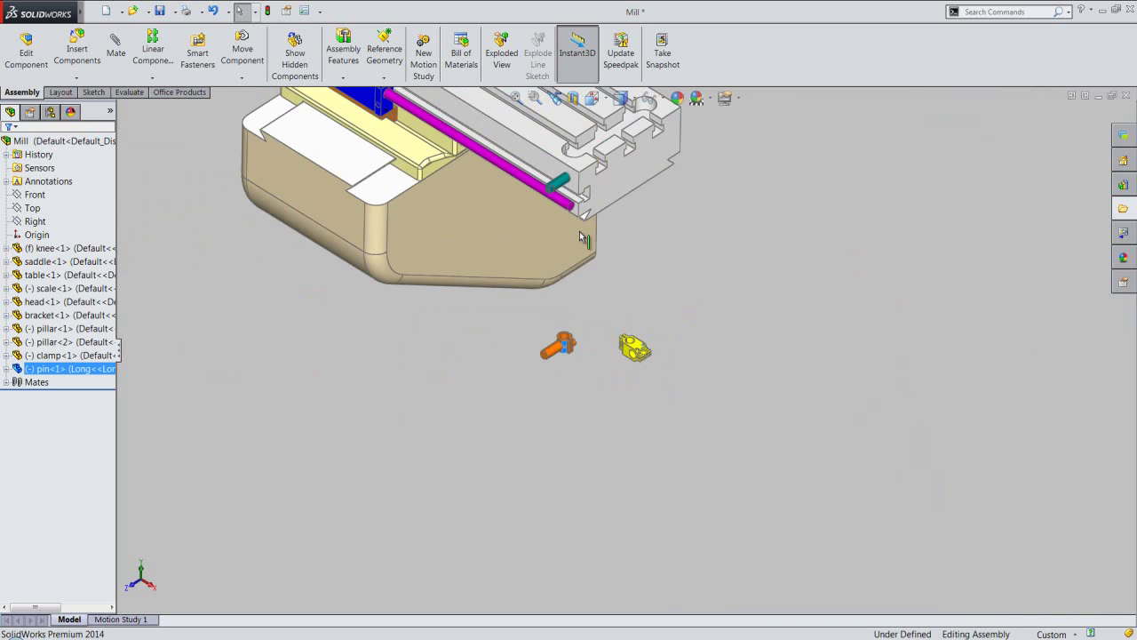
{"action": "scroll", "coordinate": [582, 238], "scroll_direction": "down", "scroll_amount": 3}
{"action": "mouse_move", "coordinate": [733, 566]}
{"action": "left_mouse_down"}
{"action": "mouse_move", "coordinate": [761, 406]}
{"action": "mouse_move", "coordinate": [757, 288]}
{"action": "left_mouse_up"}
{"action": "mouse_move", "coordinate": [576, 529]}
{"action": "left_mouse_down"}
{"action": "mouse_move", "coordinate": [841, 318]}
{"action": "mouse_move", "coordinate": [839, 233]}
{"action": "left_mouse_up"}
{"action": "scroll", "coordinate": [707, 209], "scroll_direction": "down", "scroll_amount": 3}
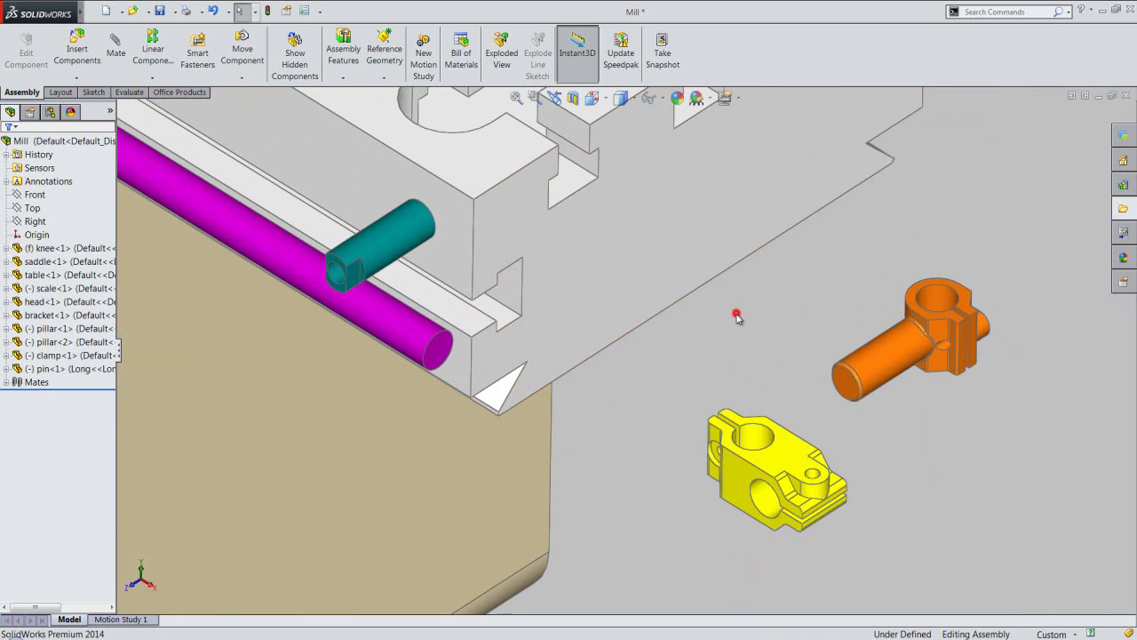
Save the Mill assembly, choosing Rebuild and save the document.
{"action": "left_click", "coordinate": [160, 11]}
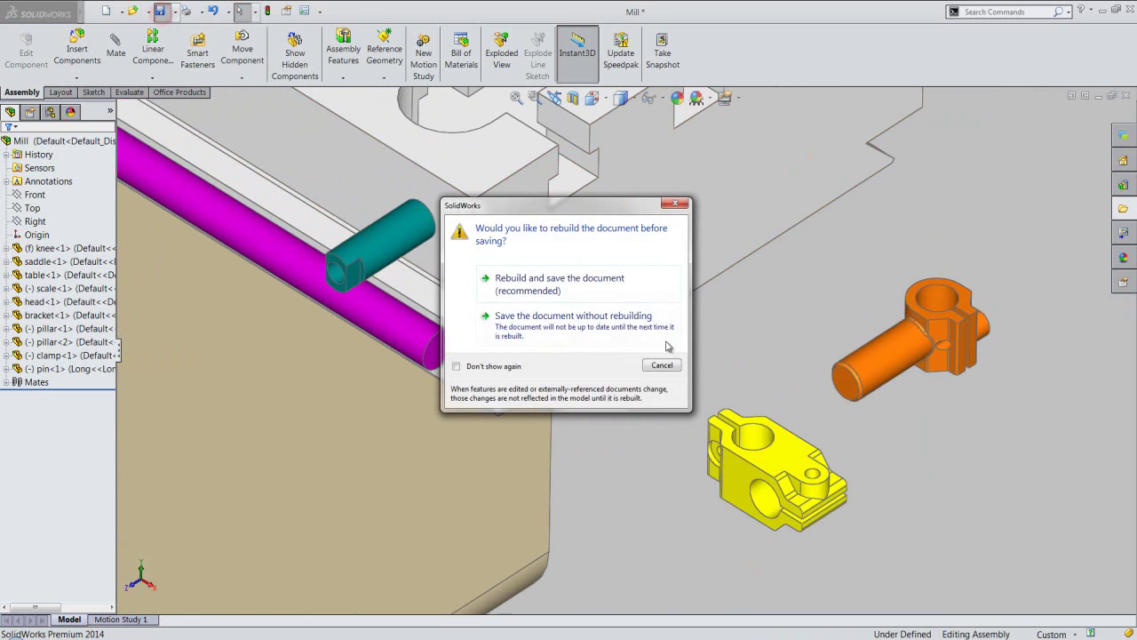
{"action": "left_click", "coordinate": [543, 280]}
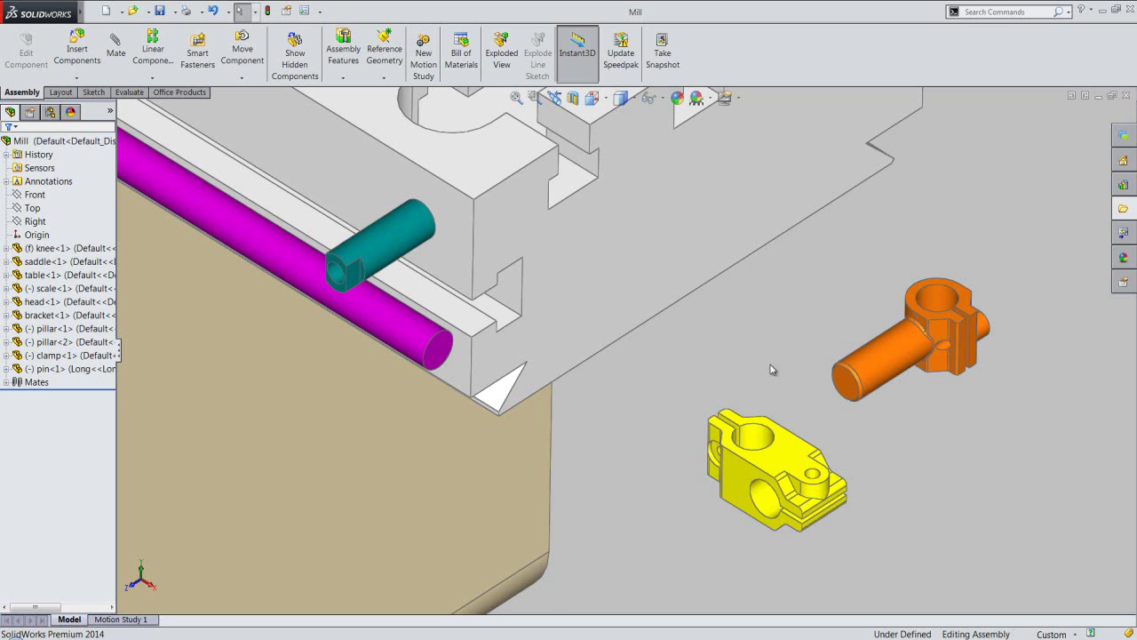
{"action": "left_click", "coordinate": [773, 460]}
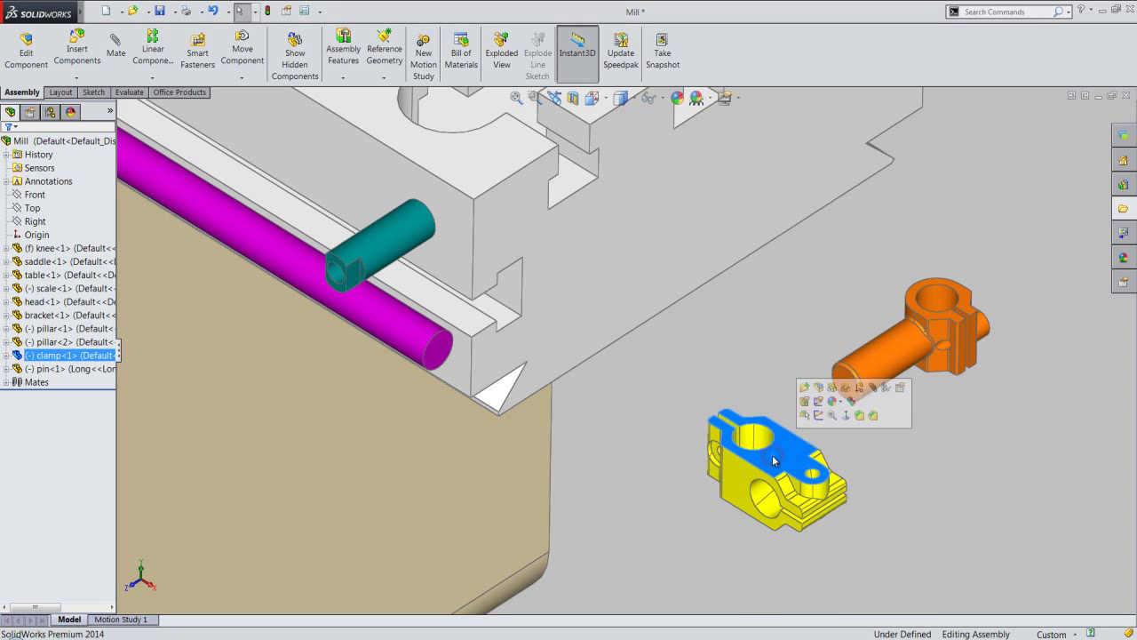
Rotate the yellow clamp to a new orientation with Move with Triad.
{"action": "right_click", "coordinate": [773, 460]}
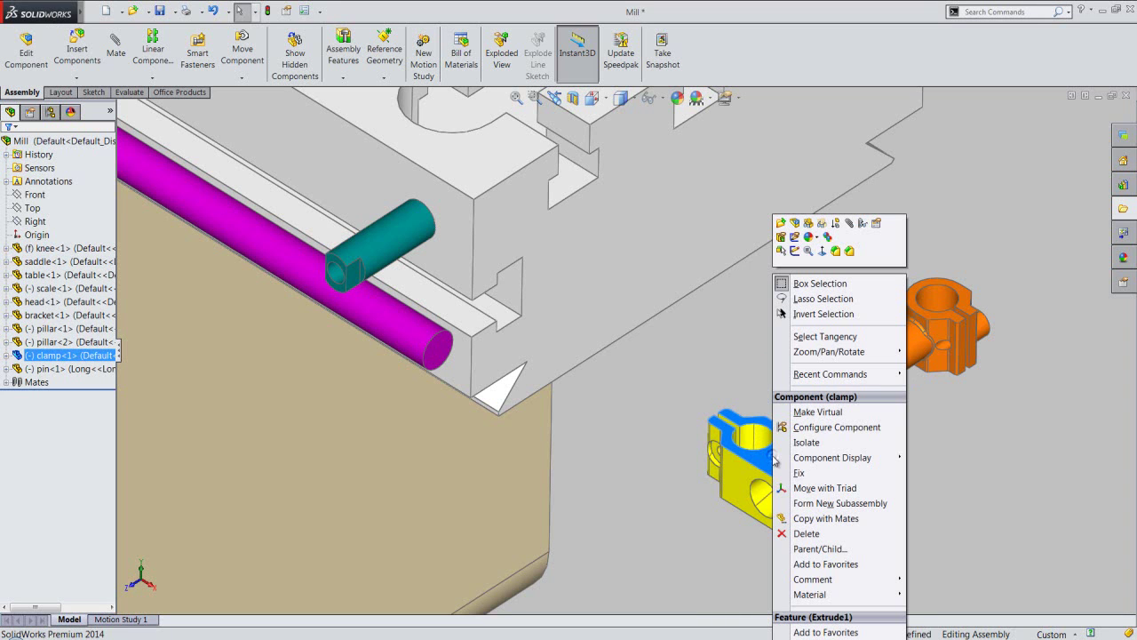
{"action": "left_click", "coordinate": [868, 491]}
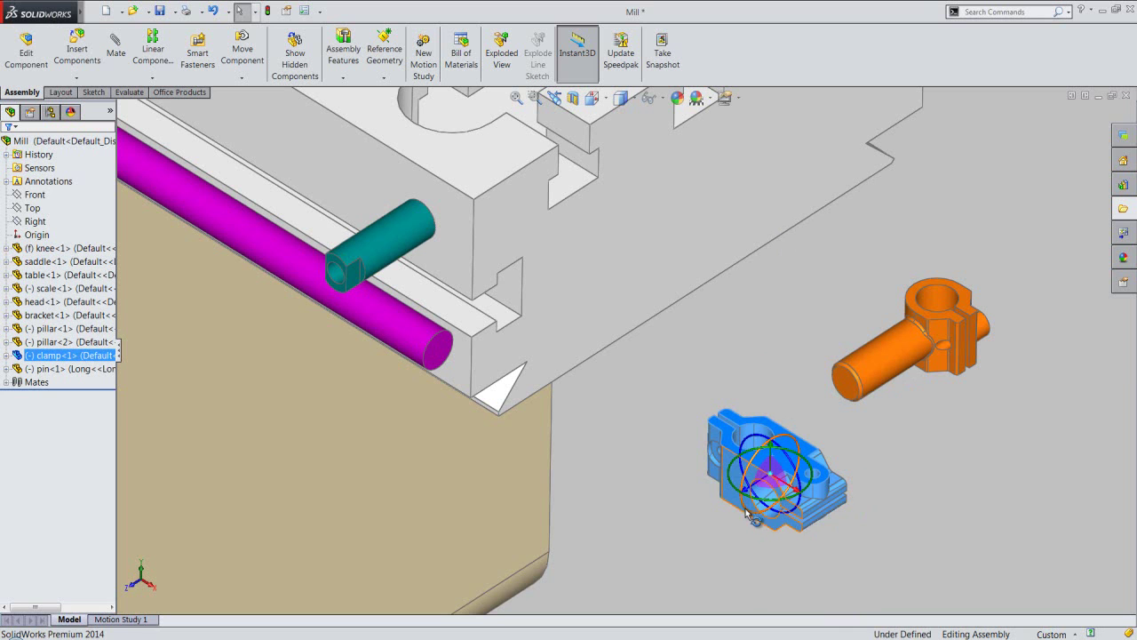
{"action": "mouse_move", "coordinate": [745, 507]}
{"action": "left_mouse_down"}
{"action": "mouse_move", "coordinate": [746, 480]}
{"action": "mouse_move", "coordinate": [796, 450]}
{"action": "left_mouse_up"}
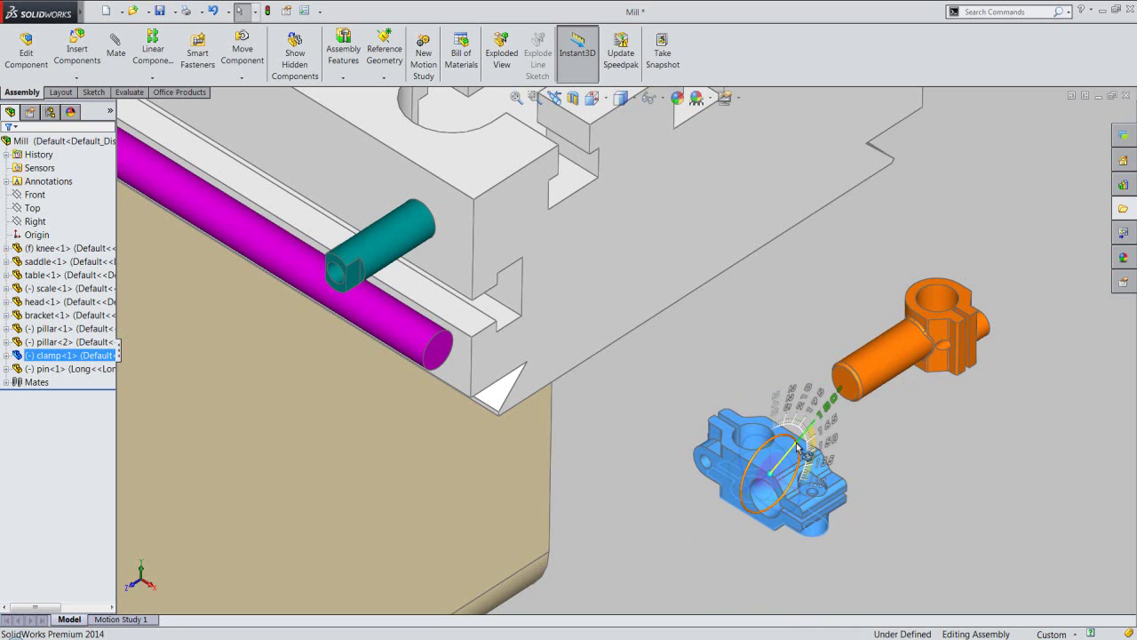
{"action": "left_click", "coordinate": [679, 518]}
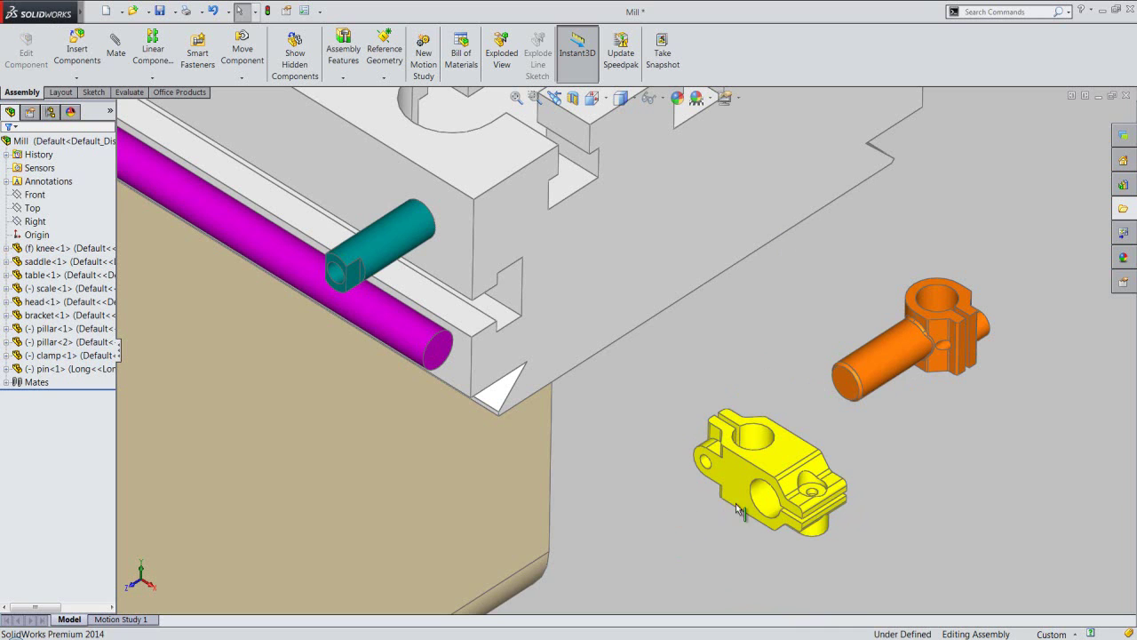
{"action": "left_click", "coordinate": [762, 500]}
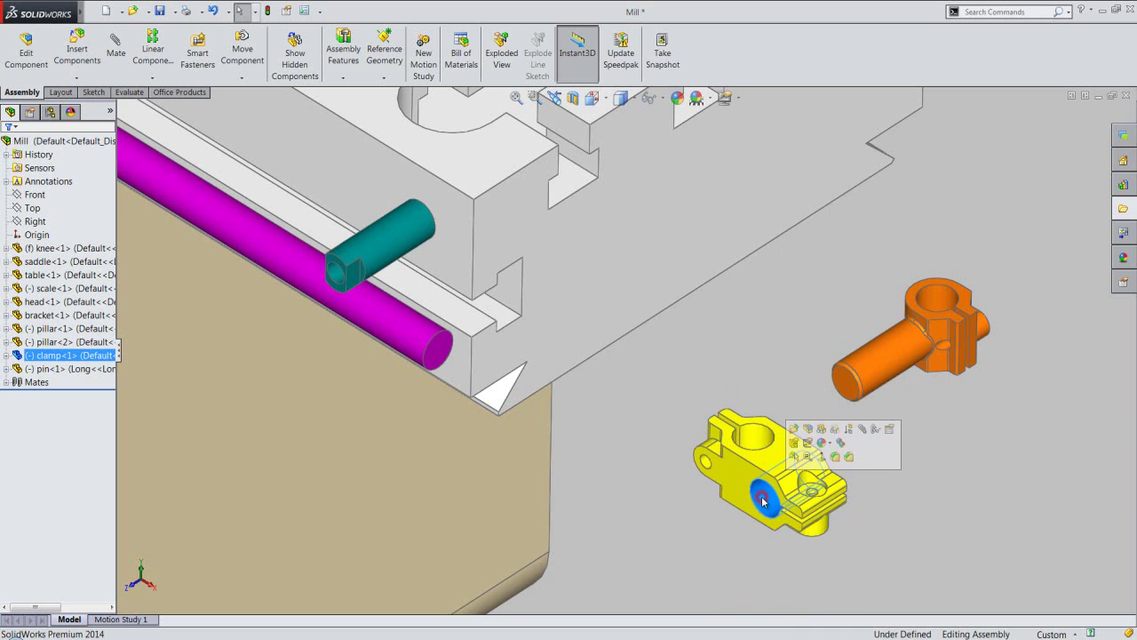
Mate the clamp bore concentric with the pillar's cylindrical face and drag the clamp onto the scale rod end.
{"action": "left_click", "coordinate": [402, 241], "text": "ctrl"}
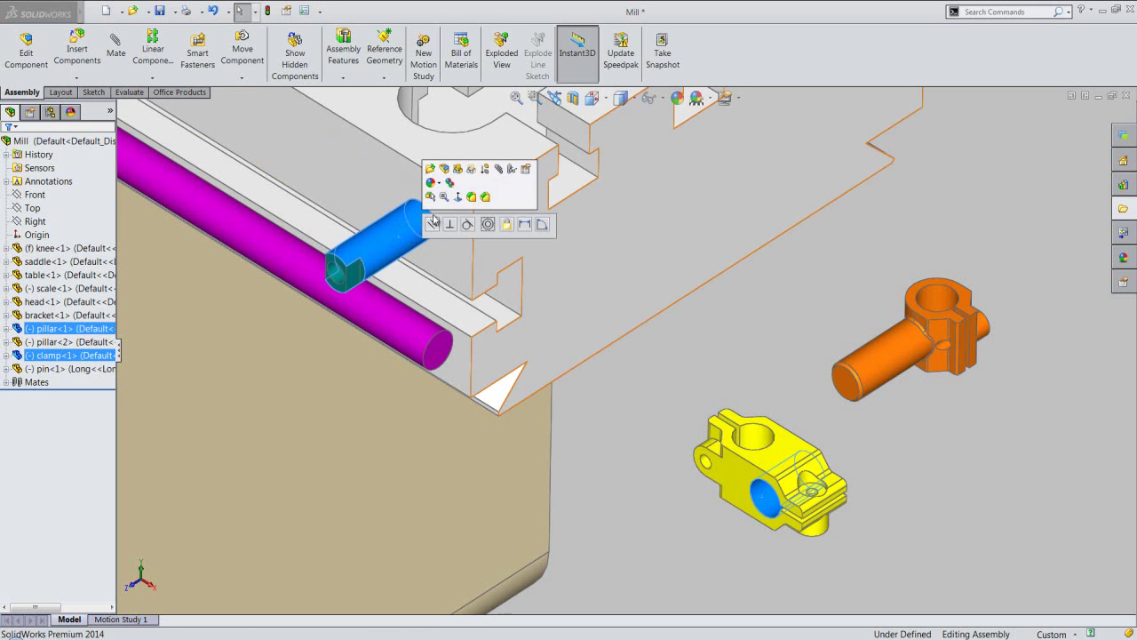
{"action": "left_click", "coordinate": [500, 170]}
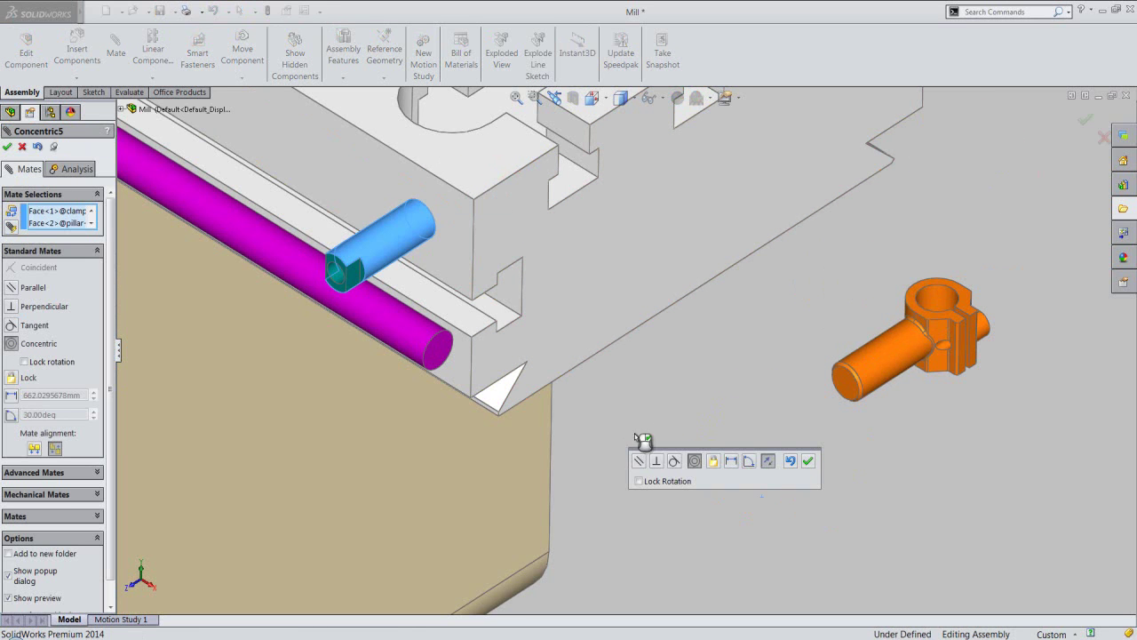
{"action": "left_click", "coordinate": [809, 461]}
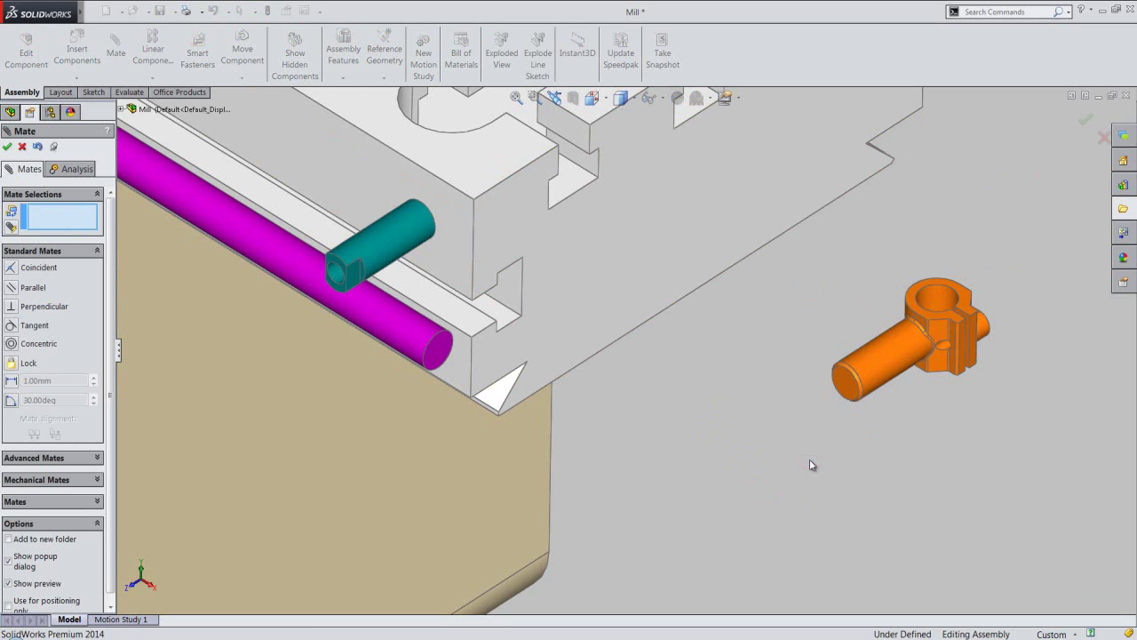
{"action": "scroll", "coordinate": [600, 531], "scroll_direction": "up", "scroll_amount": 3}
{"action": "scroll", "coordinate": [600, 531], "scroll_direction": "up", "scroll_amount": 2}
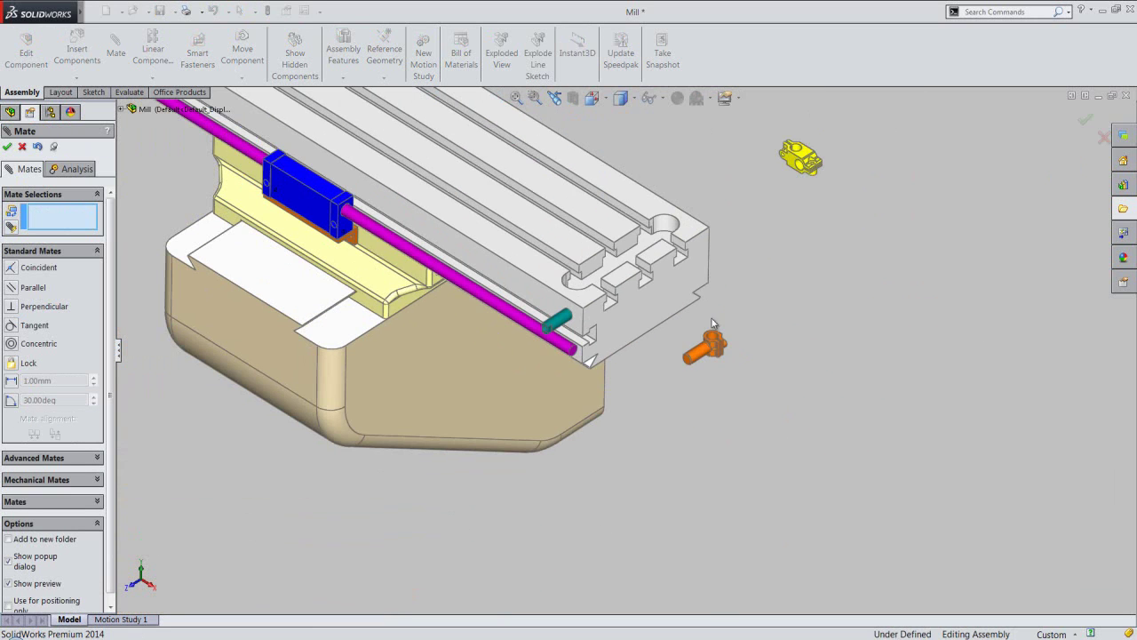
{"action": "mouse_move", "coordinate": [799, 160]}
{"action": "left_mouse_down"}
{"action": "mouse_move", "coordinate": [626, 308]}
{"action": "mouse_move", "coordinate": [542, 326]}
{"action": "left_mouse_up"}
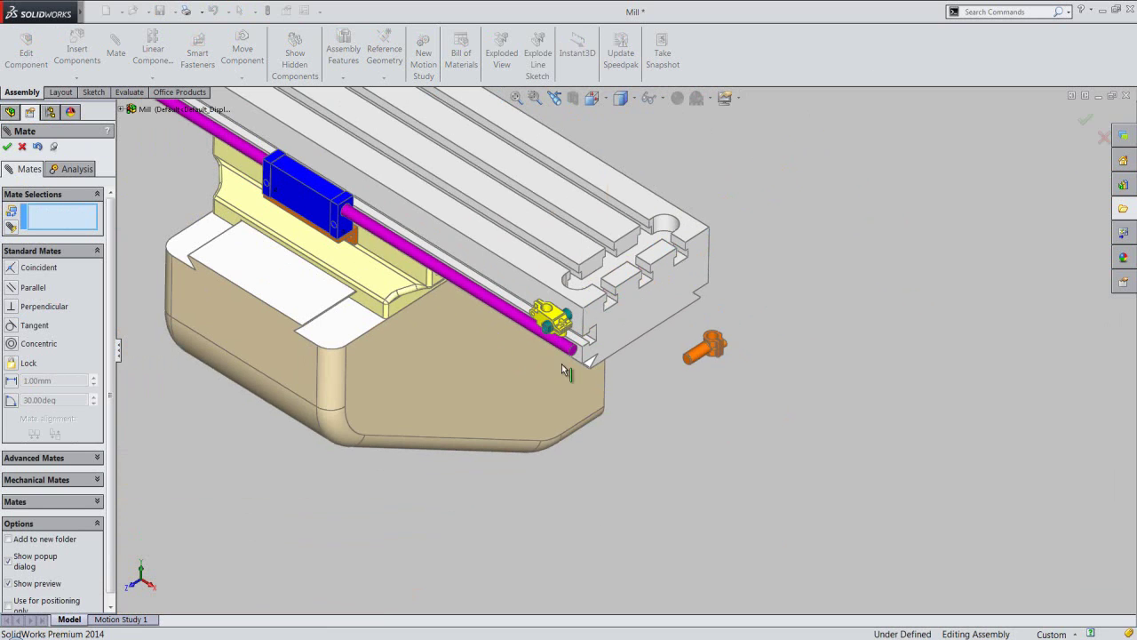
{"action": "scroll", "coordinate": [543, 320], "scroll_direction": "down", "scroll_amount": 2}
{"action": "scroll", "coordinate": [544, 317], "scroll_direction": "down", "scroll_amount": 2}
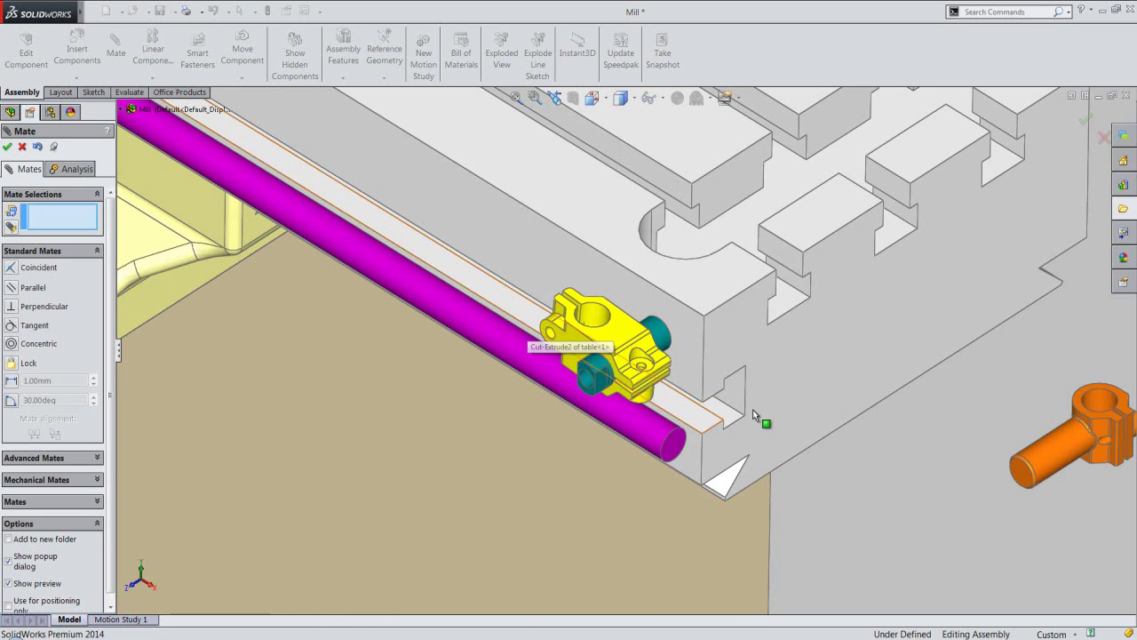
{"action": "left_click", "coordinate": [1084, 121]}
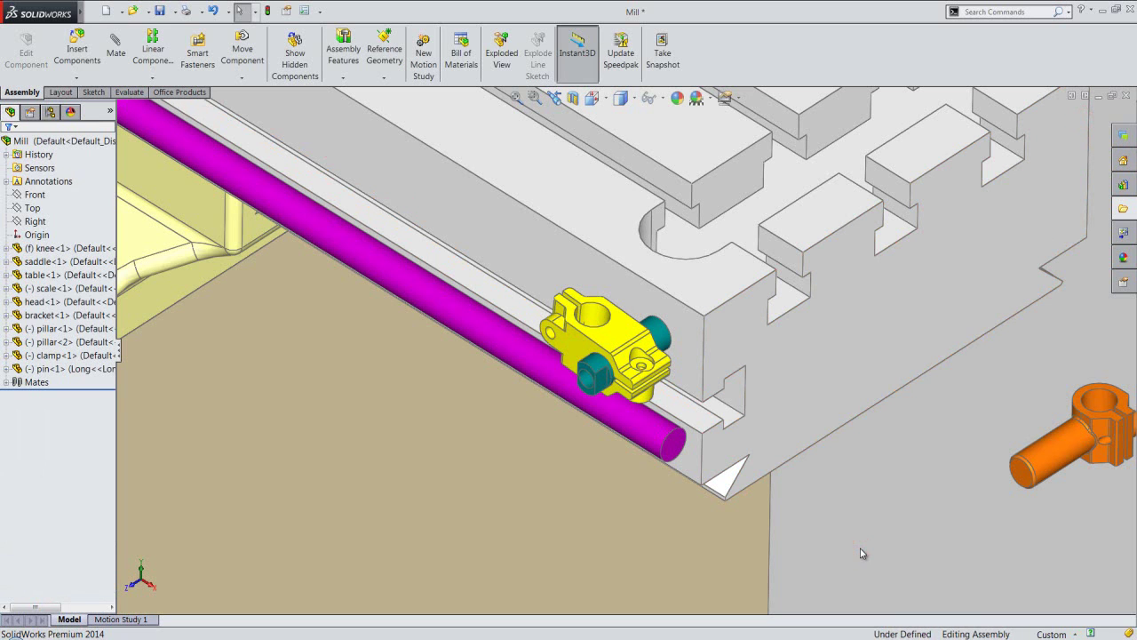
Move the pin aside and rotate it upright about two axes using the Move with Triad rings.
{"action": "left_click_drag", "start_coordinate": [1069, 438], "coordinate": [921, 476]}
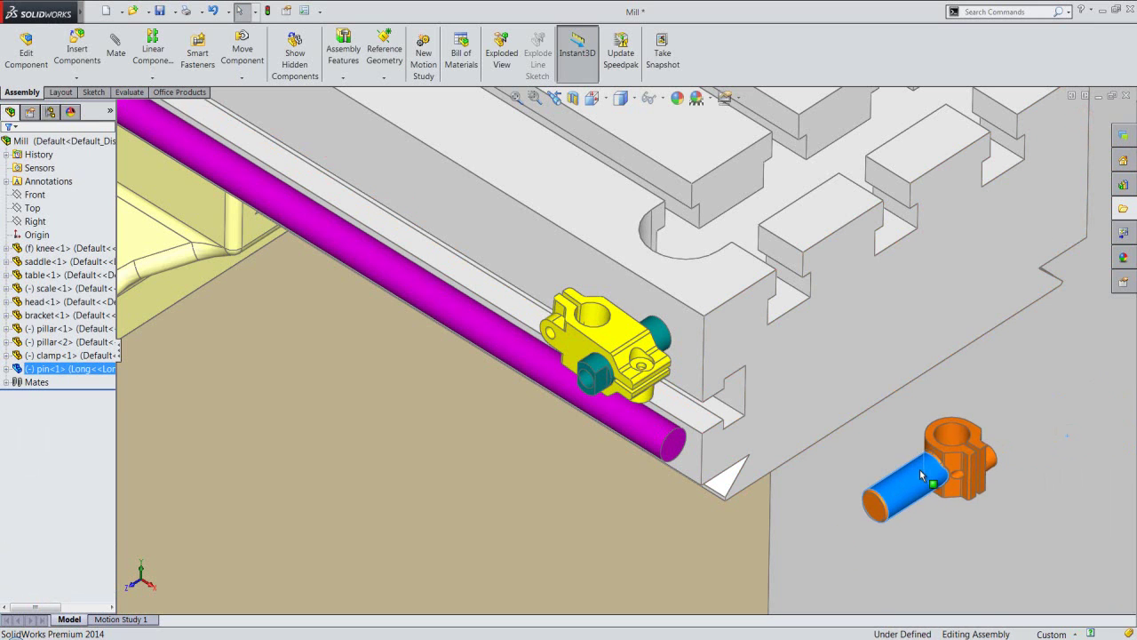
{"action": "right_click", "coordinate": [921, 475]}
{"action": "left_click", "coordinate": [999, 489]}
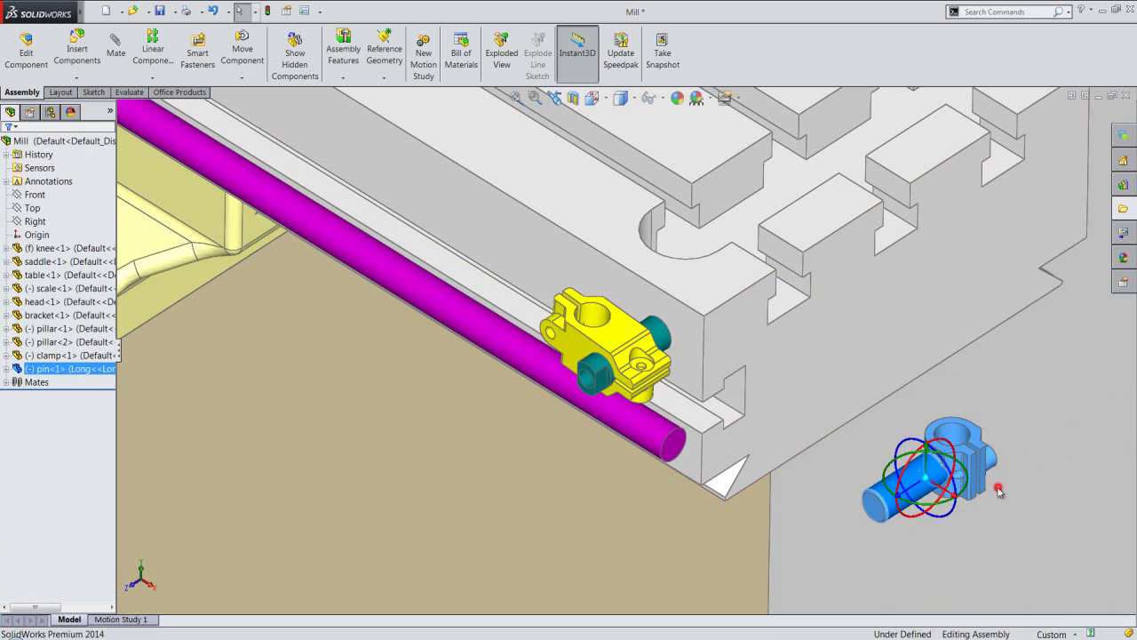
{"action": "left_click_drag", "start_coordinate": [903, 515], "coordinate": [899, 454]}
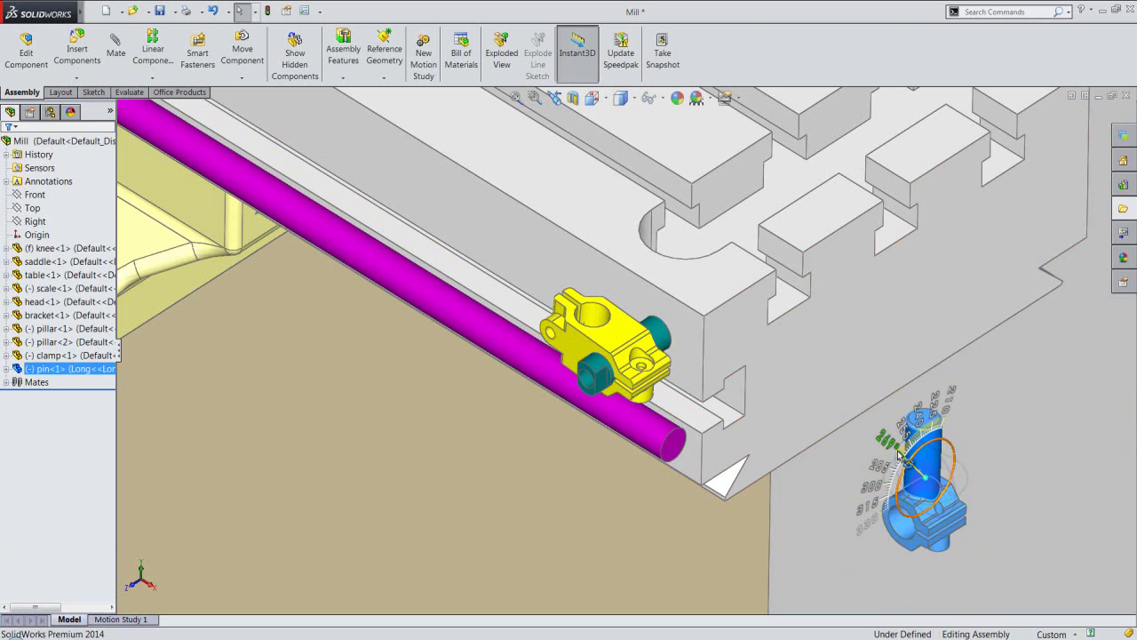
{"action": "left_click_drag", "start_coordinate": [899, 454], "coordinate": [897, 457]}
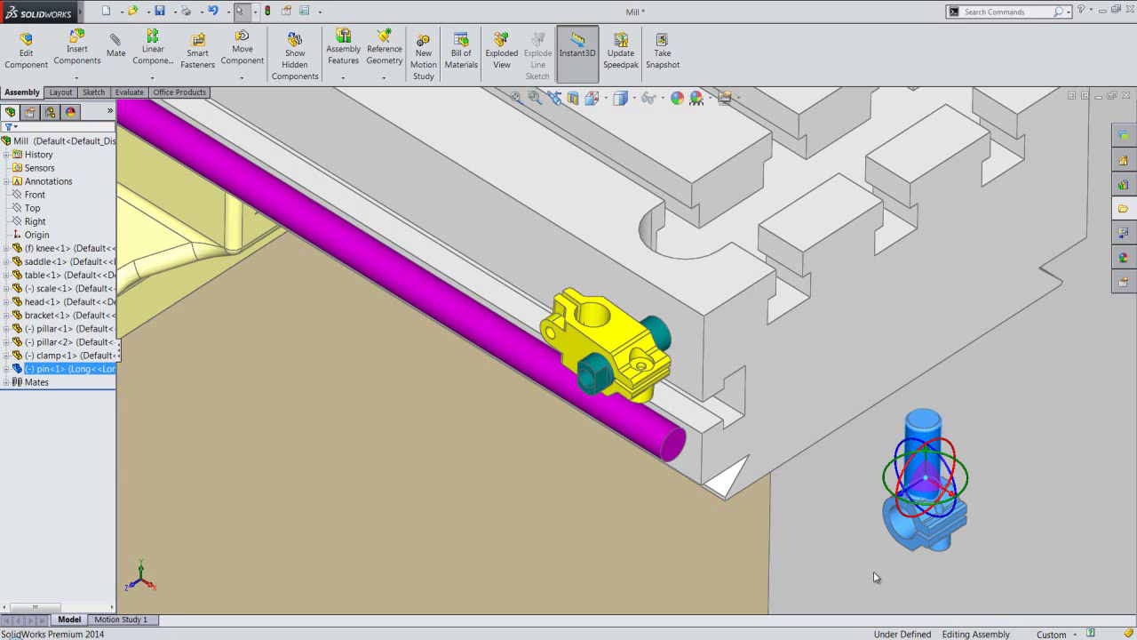
{"action": "left_click_drag", "start_coordinate": [971, 482], "coordinate": [922, 502]}
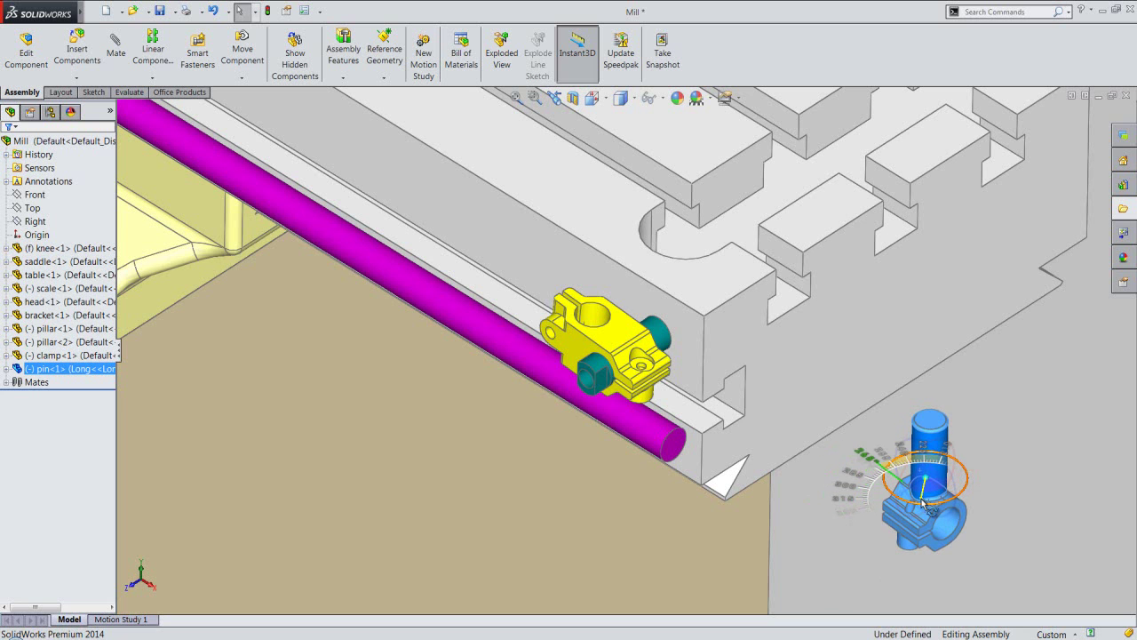
{"action": "left_click_drag", "start_coordinate": [922, 503], "coordinate": [924, 504]}
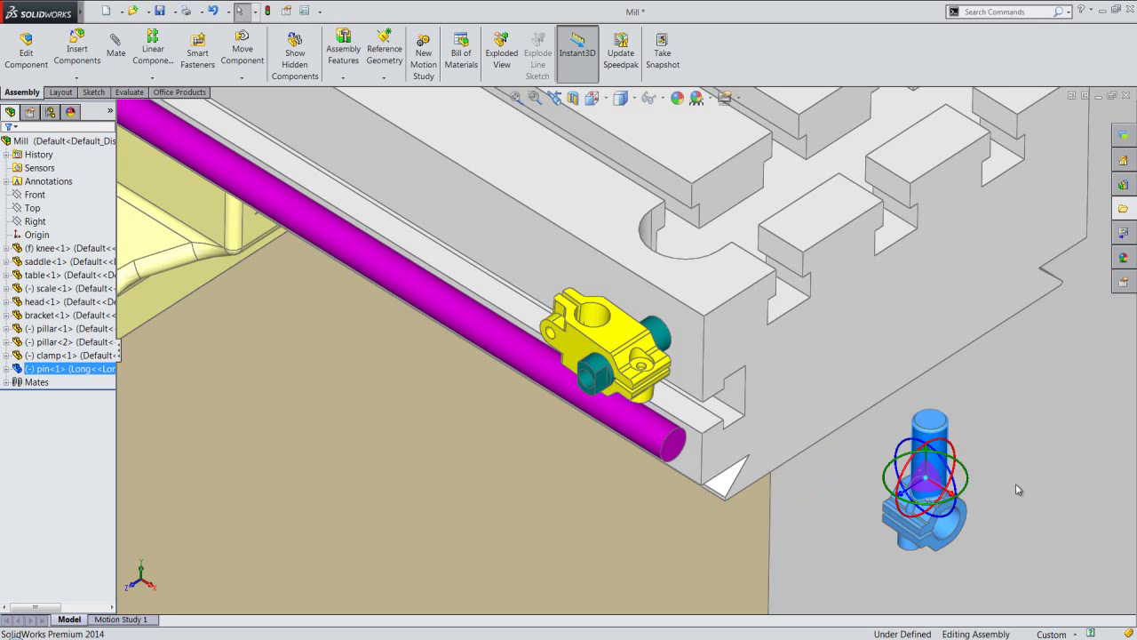
{"action": "left_click", "coordinate": [1016, 483]}
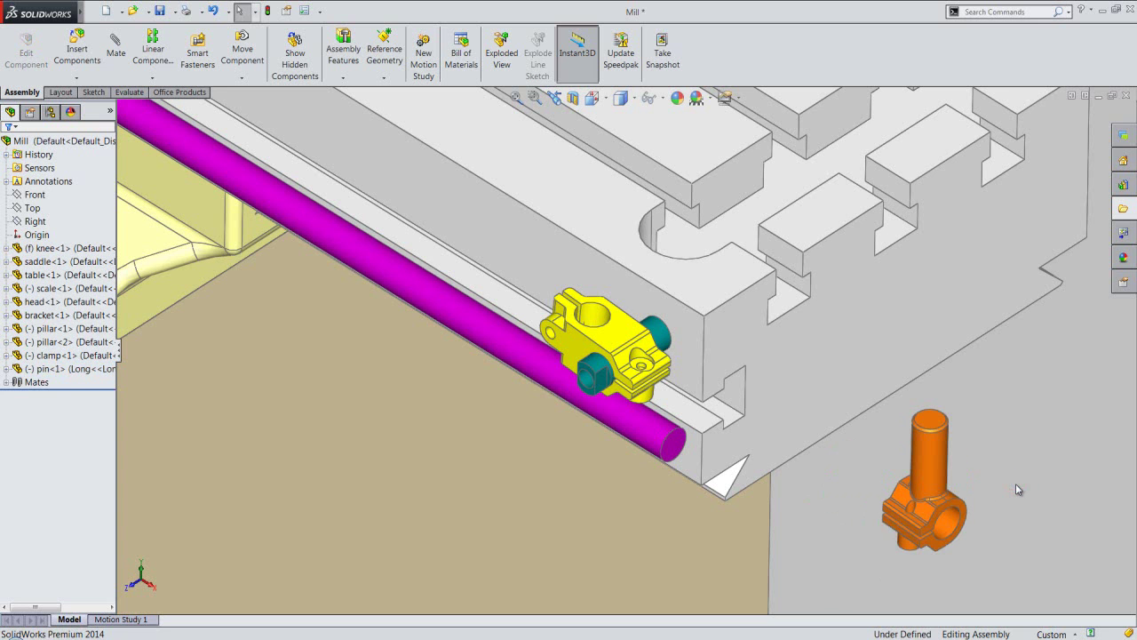
Mate the pin concentric with the yellow clamp's hole.
{"action": "left_click", "coordinate": [932, 463]}
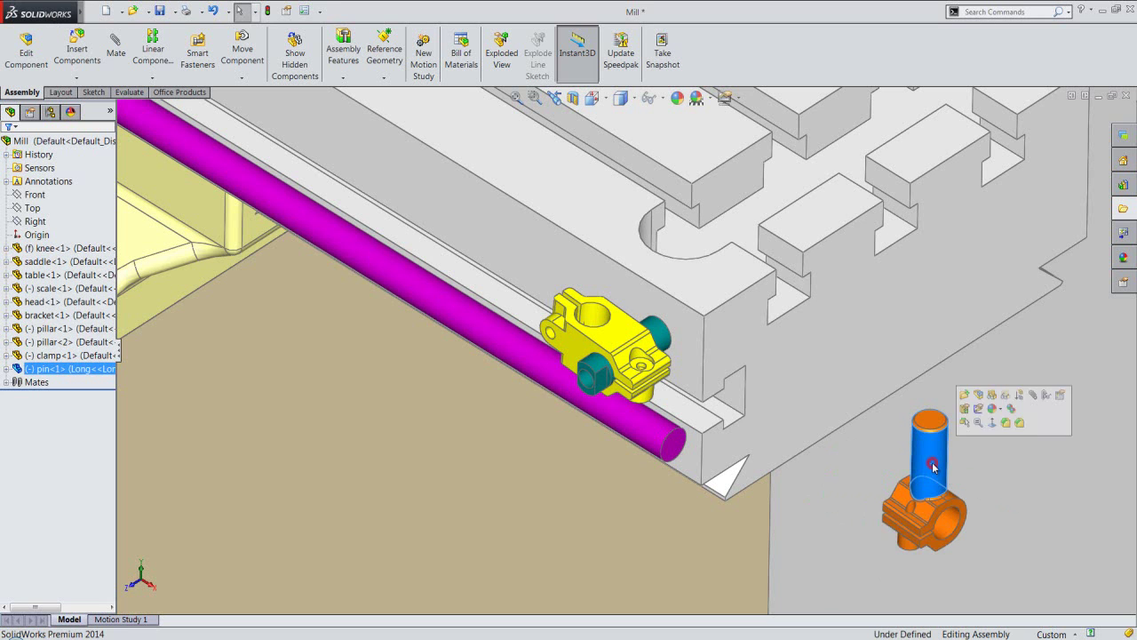
{"action": "left_click", "coordinate": [595, 315], "text": "ctrl"}
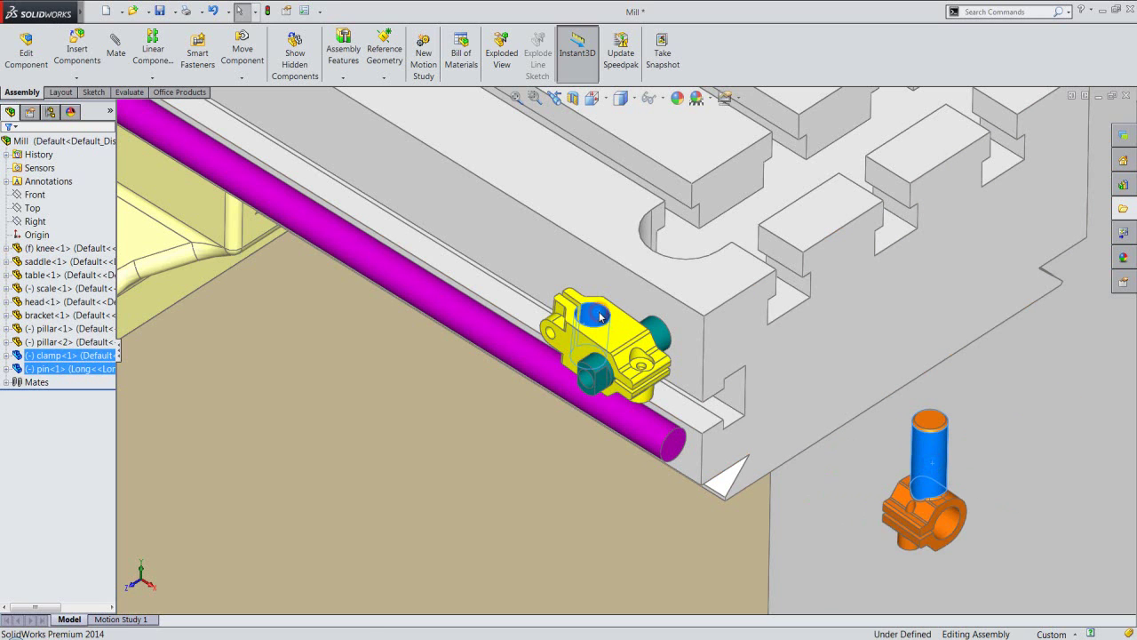
{"action": "left_click", "coordinate": [701, 244]}
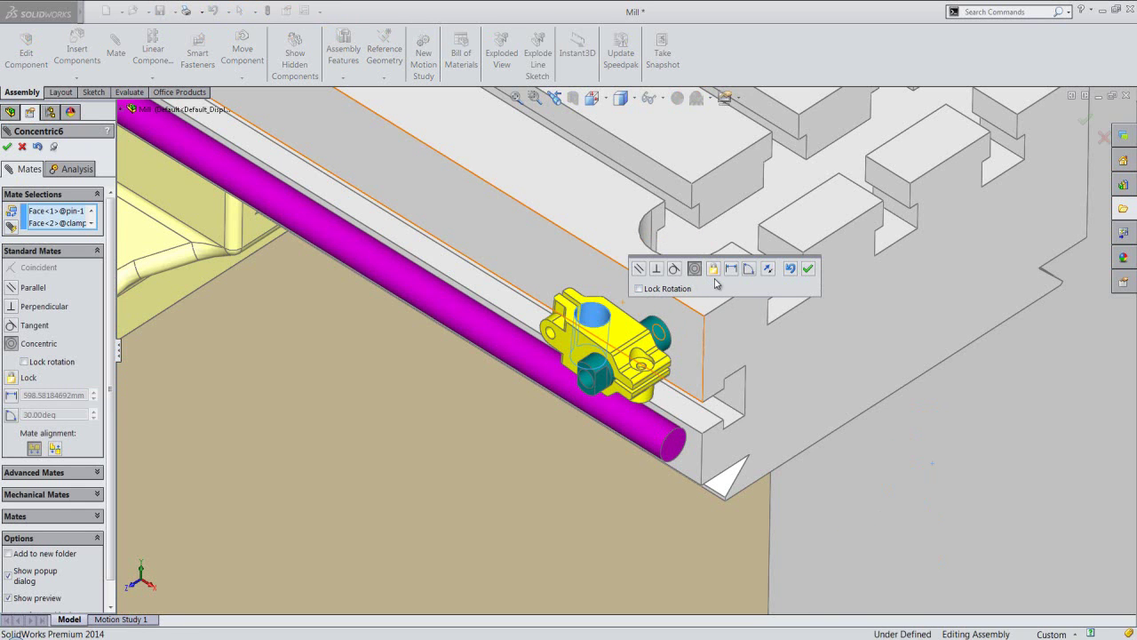
{"action": "left_click", "coordinate": [808, 268]}
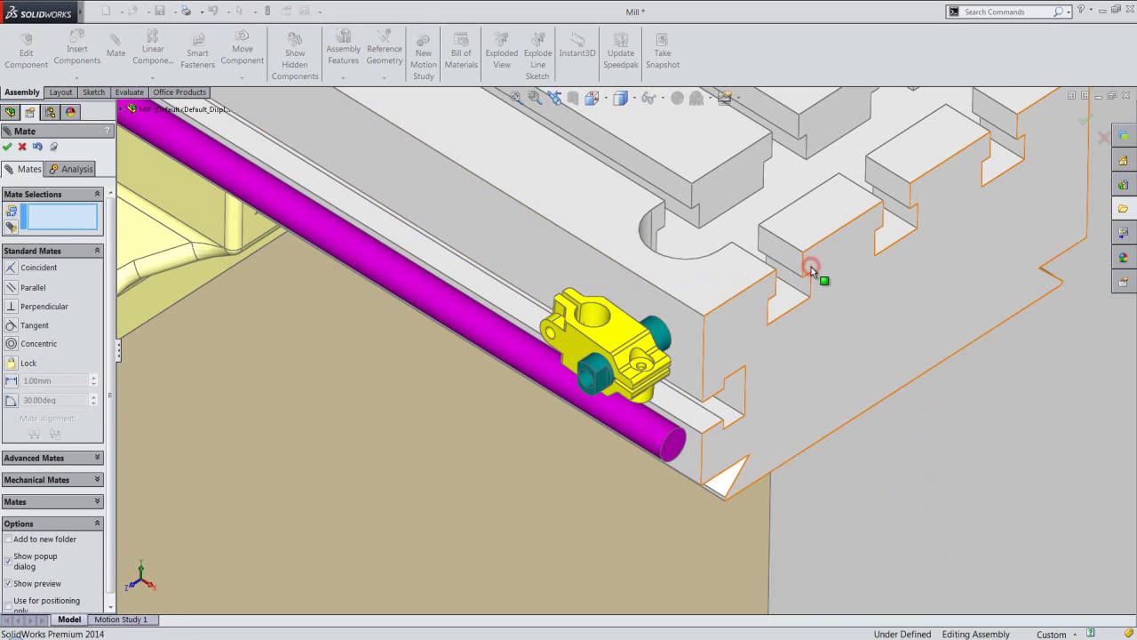
Mate the pin's ring concentric with the scale rod.
{"action": "left_click", "coordinate": [650, 432]}
{"action": "scroll", "coordinate": [528, 296], "scroll_direction": "up", "scroll_amount": 2}
{"action": "scroll", "coordinate": [528, 297], "scroll_direction": "up", "scroll_amount": 3}
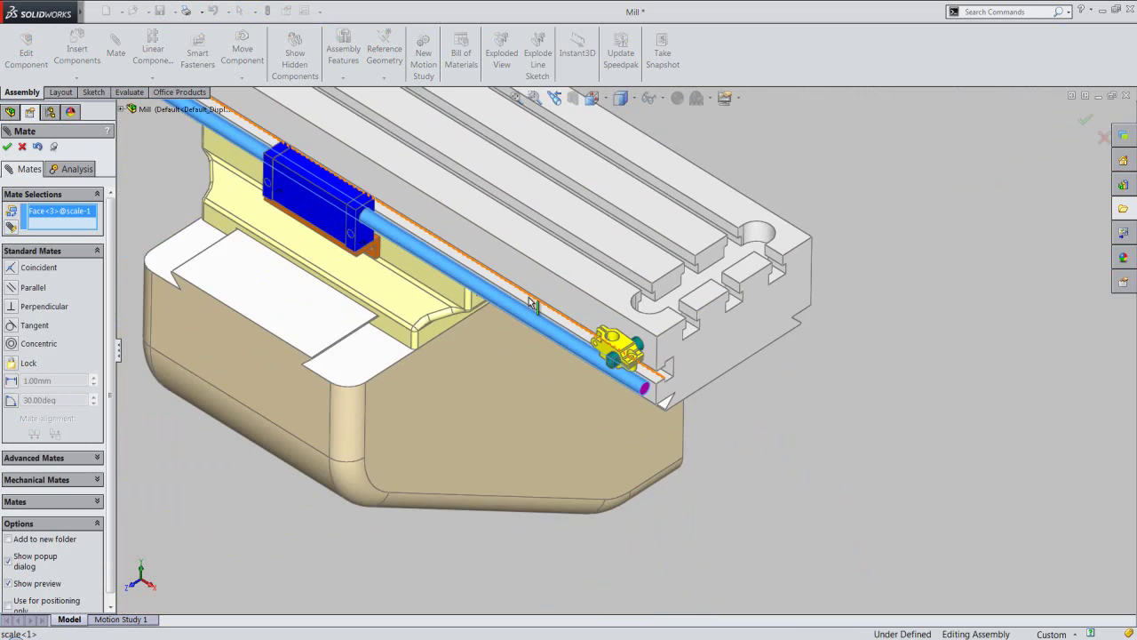
{"action": "scroll", "coordinate": [547, 485], "scroll_direction": "up", "scroll_amount": 2}
{"action": "scroll", "coordinate": [598, 561], "scroll_direction": "down", "scroll_amount": 3}
{"action": "scroll", "coordinate": [609, 498], "scroll_direction": "down", "scroll_amount": 2}
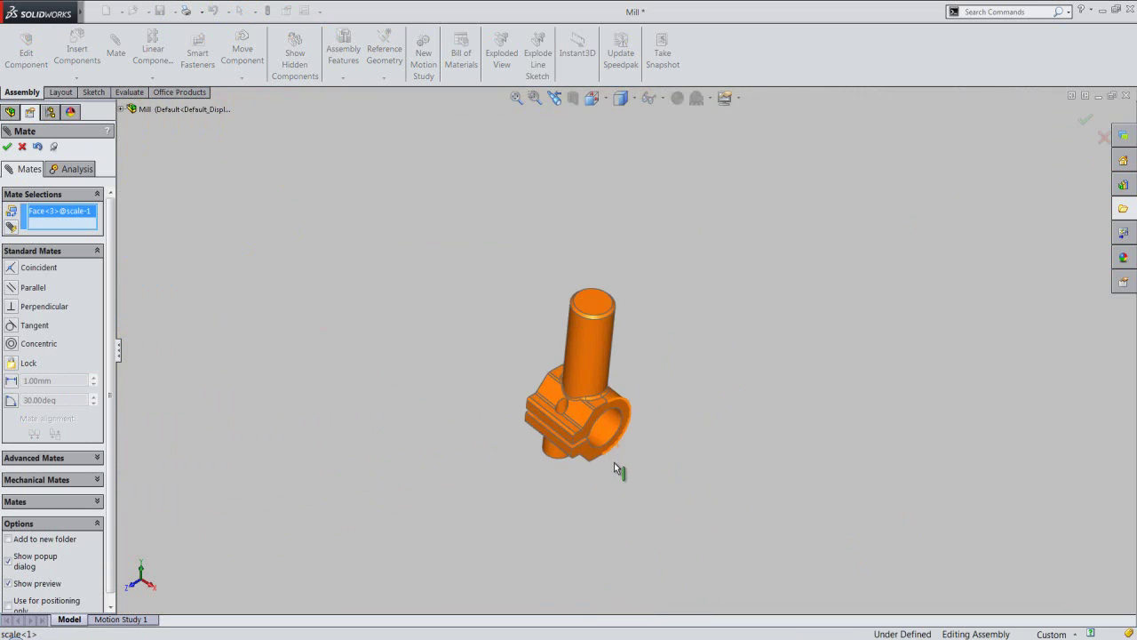
{"action": "left_click", "coordinate": [601, 429]}
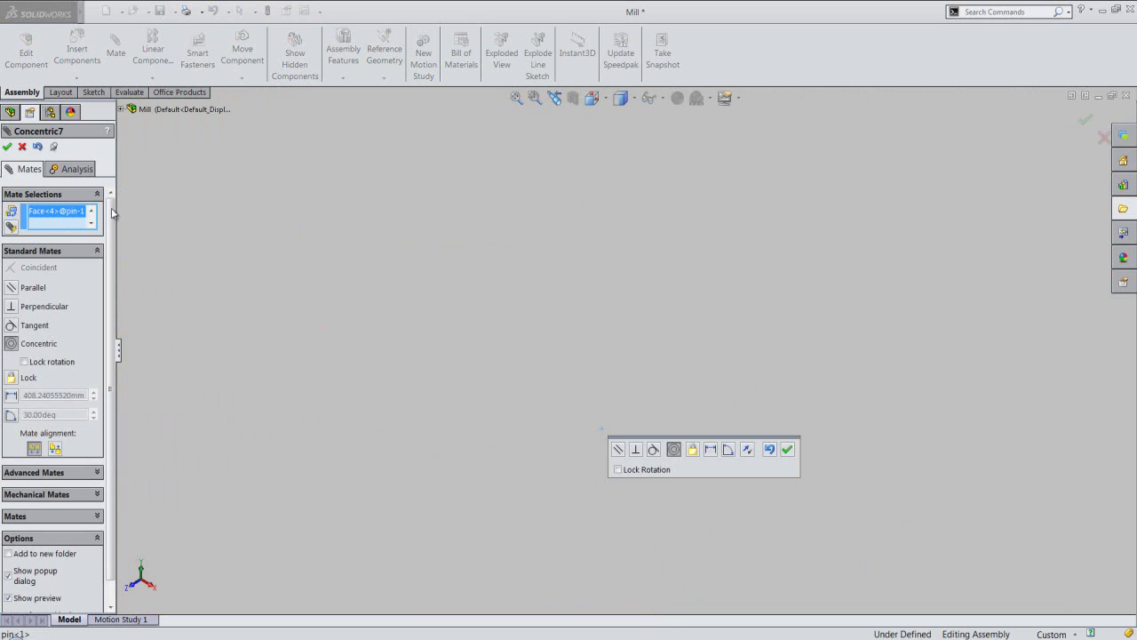
{"action": "left_click", "coordinate": [8, 147]}
{"action": "left_click", "coordinate": [8, 147]}
Add a coincident mate making the pin ring's side face flush with the rod's end face.
{"action": "scroll", "coordinate": [583, 587], "scroll_direction": "up", "scroll_amount": 2}
{"action": "scroll", "coordinate": [637, 481], "scroll_direction": "up", "scroll_amount": 2}
{"action": "scroll", "coordinate": [661, 249], "scroll_direction": "up", "scroll_amount": 1}
{"action": "scroll", "coordinate": [662, 249], "scroll_direction": "down", "scroll_amount": 1}
{"action": "scroll", "coordinate": [662, 248], "scroll_direction": "down", "scroll_amount": 2}
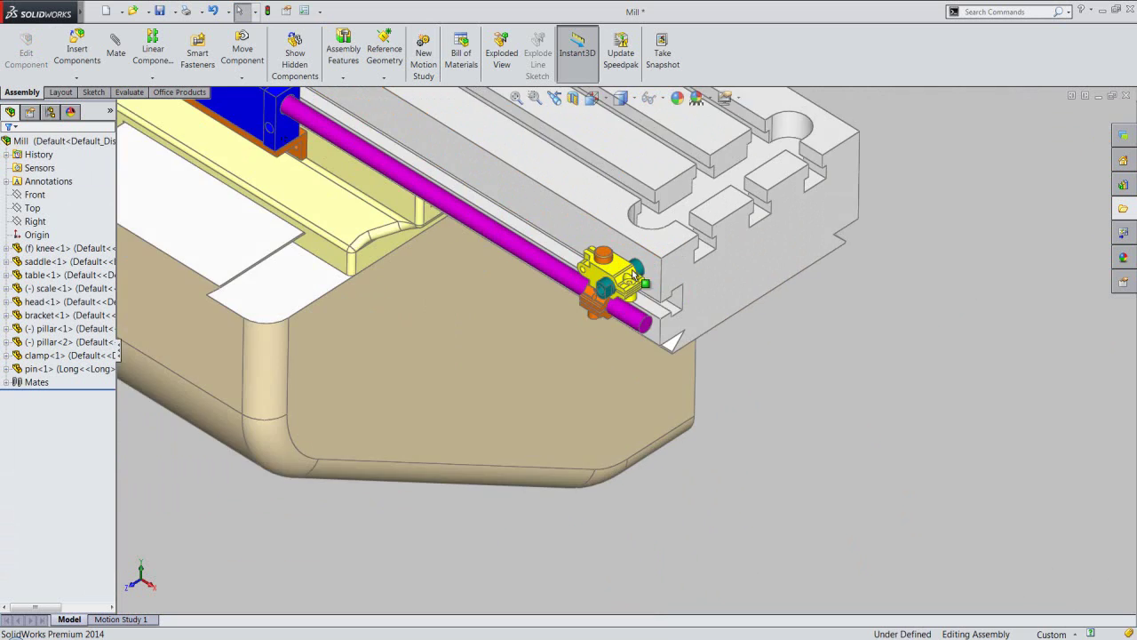
{"action": "scroll", "coordinate": [662, 248], "scroll_direction": "down", "scroll_amount": 2}
{"action": "left_click", "coordinate": [943, 459]}
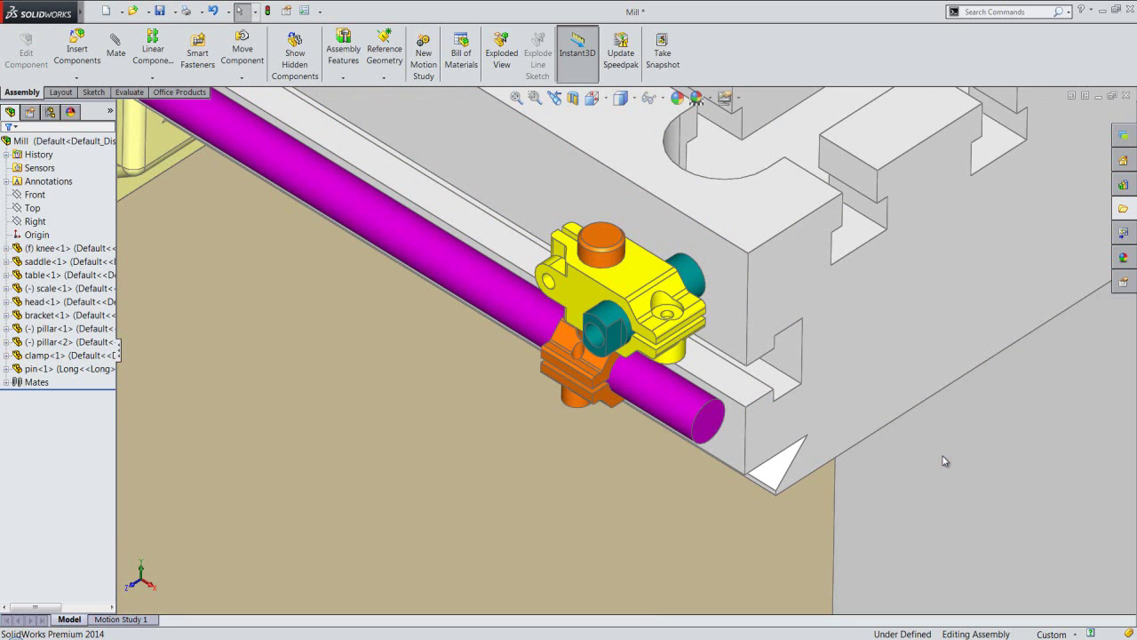
{"action": "left_click", "coordinate": [710, 414]}
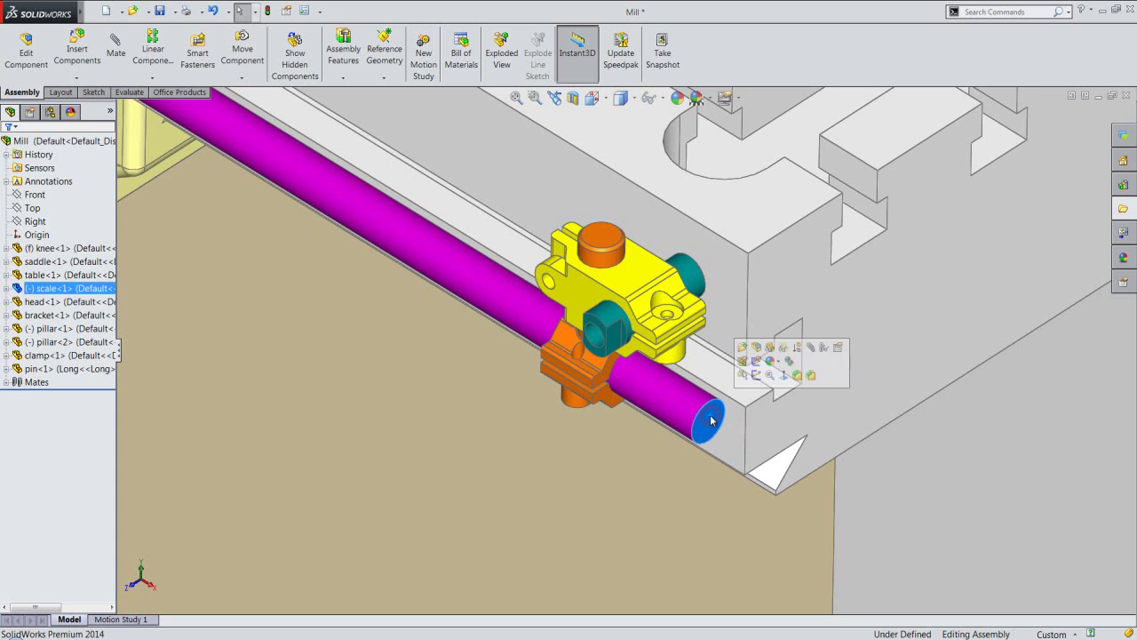
{"action": "left_click", "coordinate": [613, 397], "text": "ctrl"}
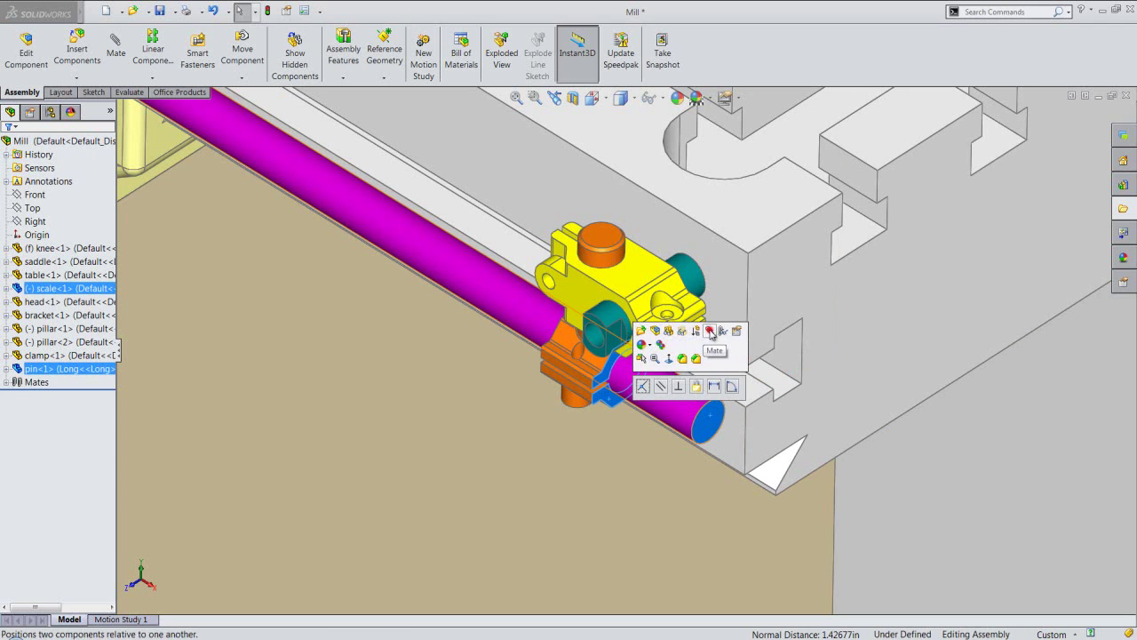
{"action": "left_click", "coordinate": [710, 330]}
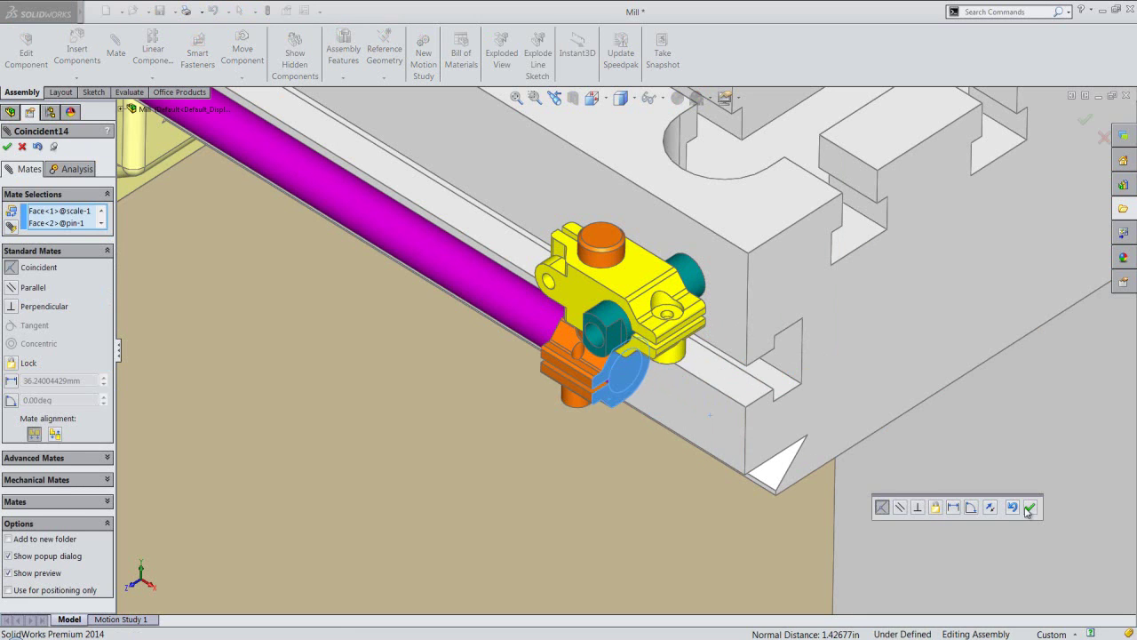
{"action": "left_click", "coordinate": [1029, 507]}
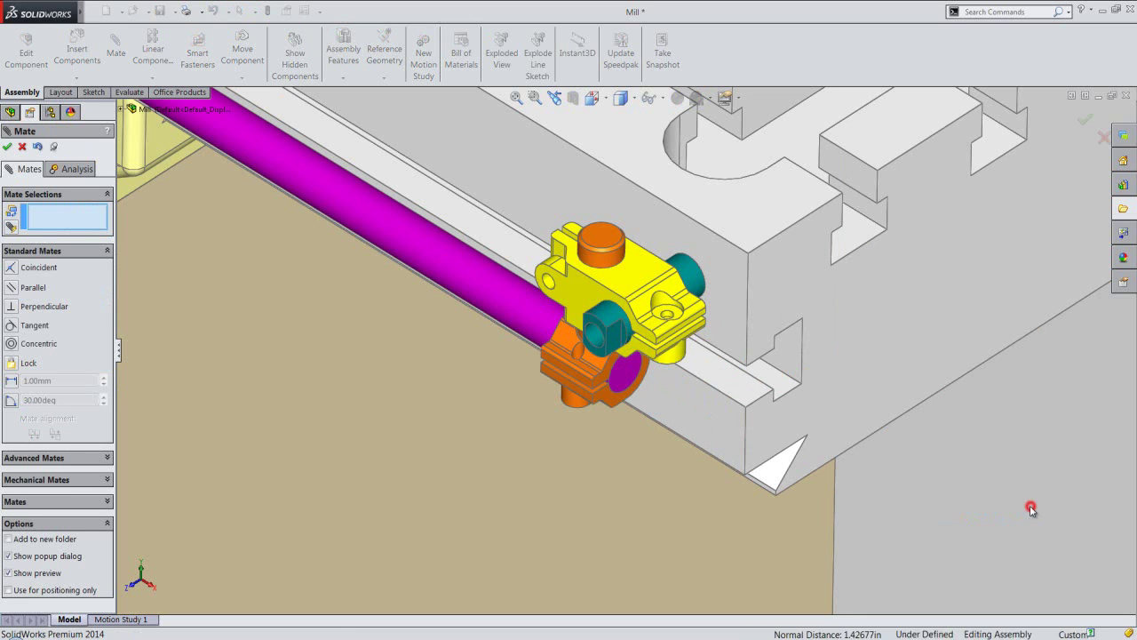
{"action": "left_click", "coordinate": [1083, 122]}
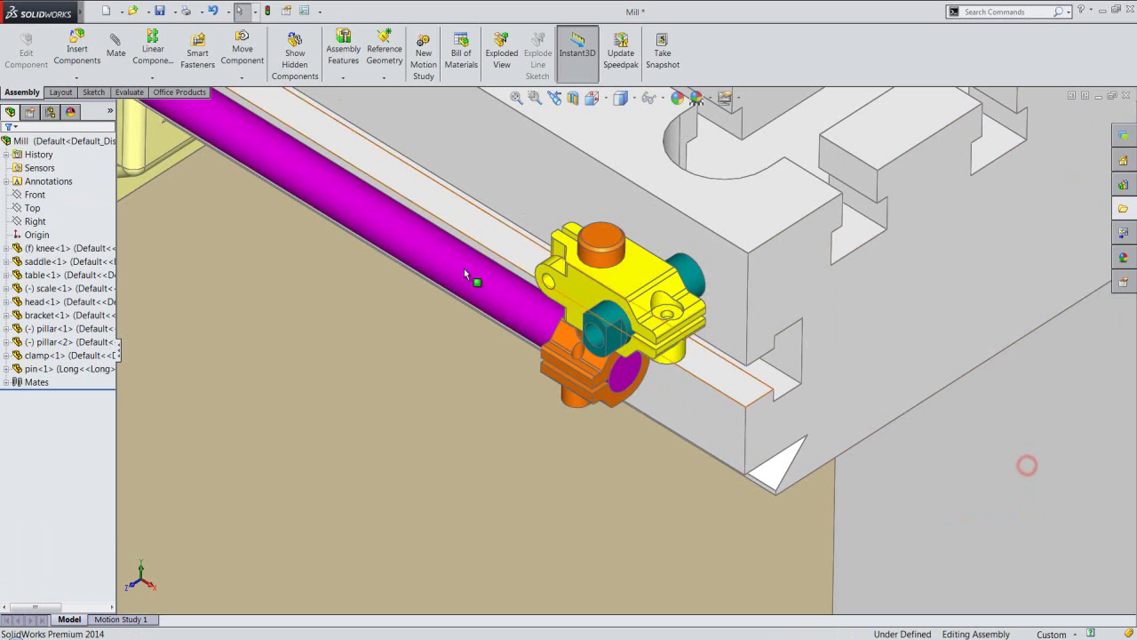
{"action": "left_click", "coordinate": [516, 98]}
{"action": "left_click", "coordinate": [355, 196]}
Save the Mill assembly and insert second copies of the clamp and pin.
{"action": "left_click", "coordinate": [160, 10]}
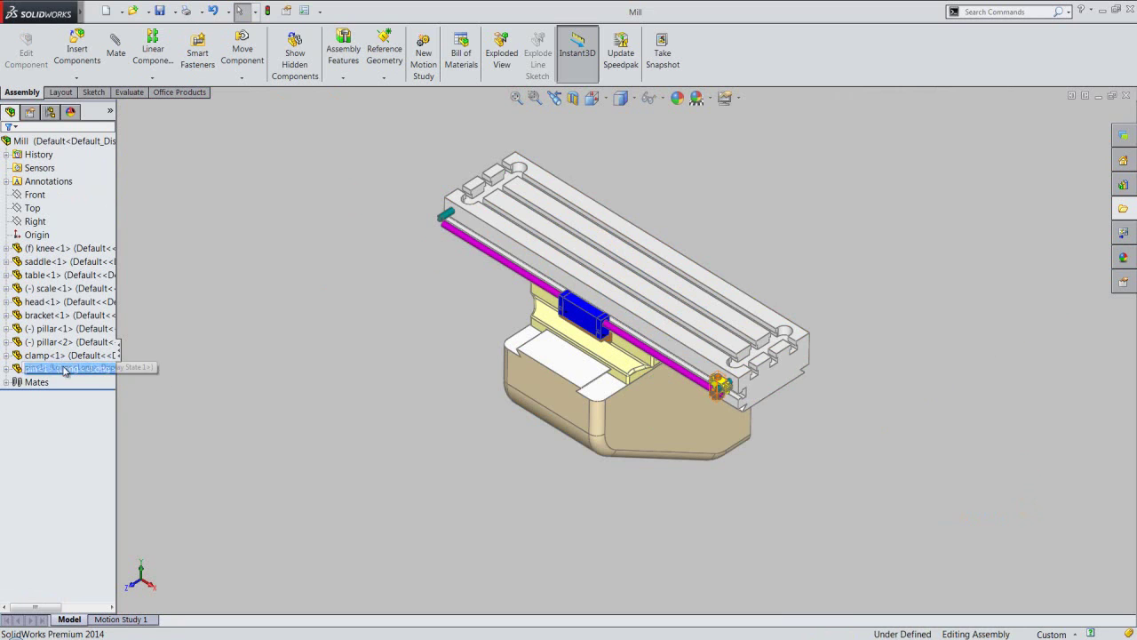
{"action": "left_click", "coordinate": [39, 357]}
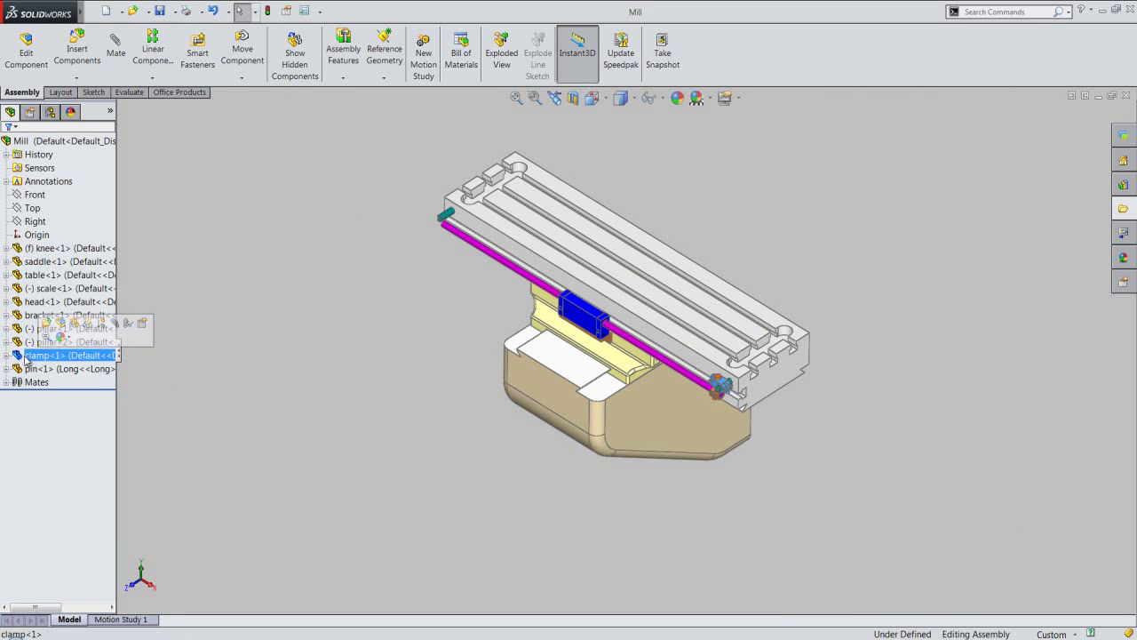
{"action": "left_click_drag", "start_coordinate": [23, 355], "coordinate": [260, 336]}
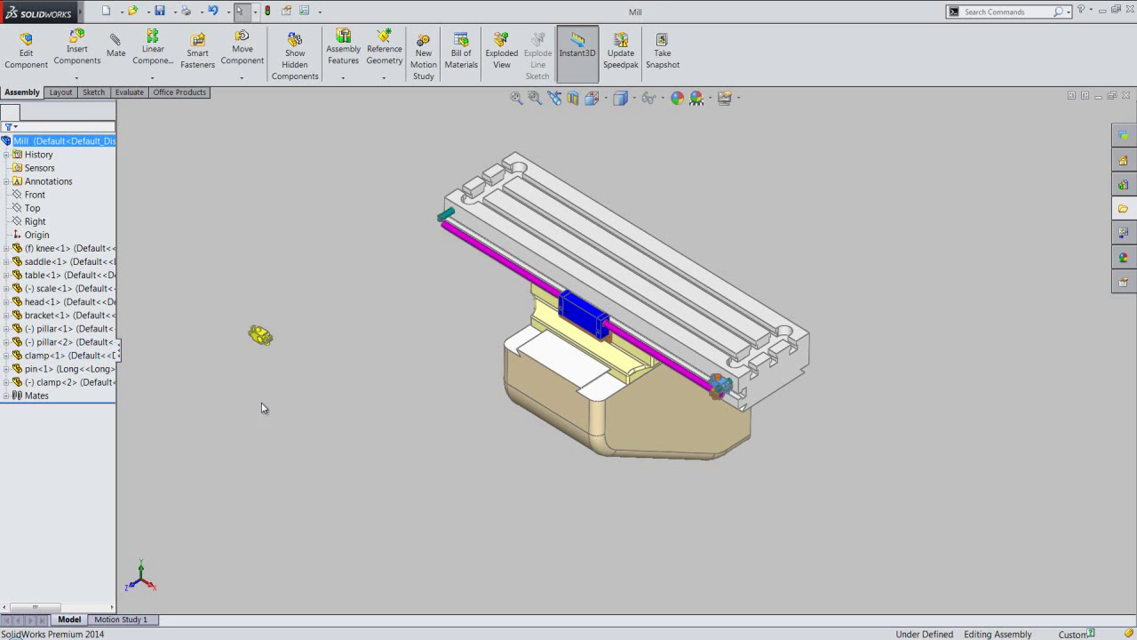
{"action": "left_click", "coordinate": [260, 421]}
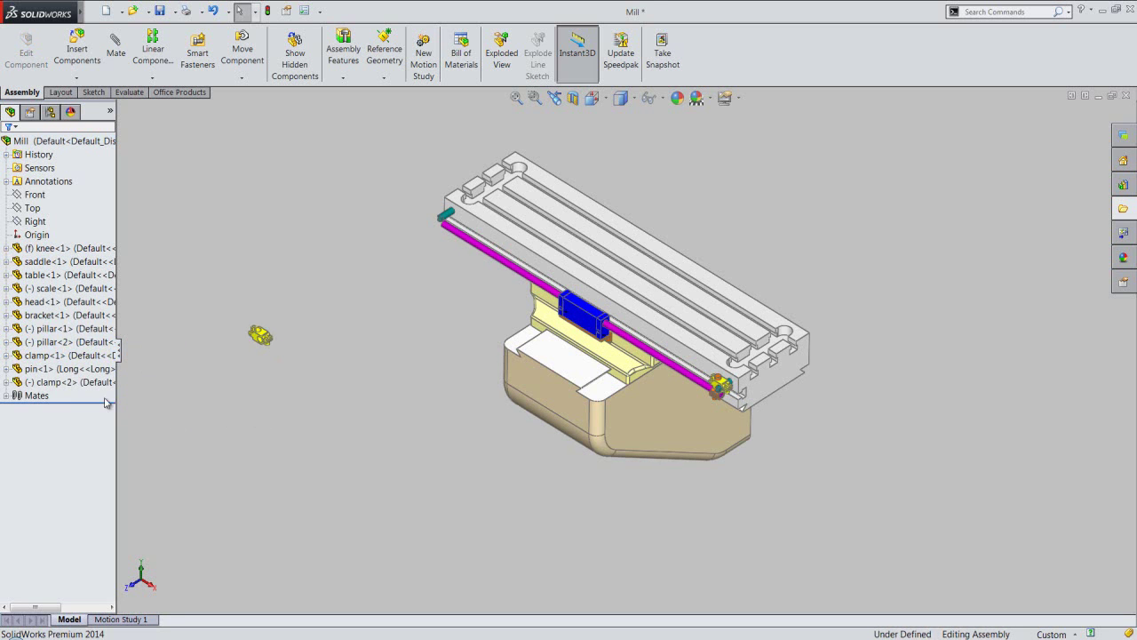
{"action": "left_click", "coordinate": [40, 369]}
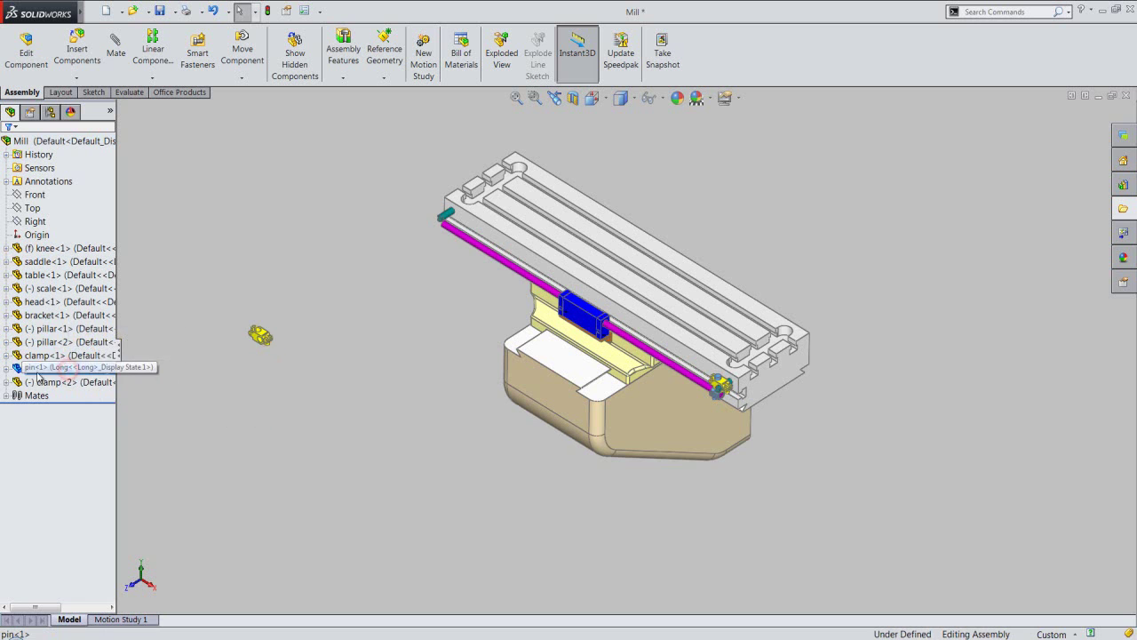
{"action": "left_click_drag", "start_coordinate": [20, 367], "coordinate": [334, 385], "text": "ctrl"}
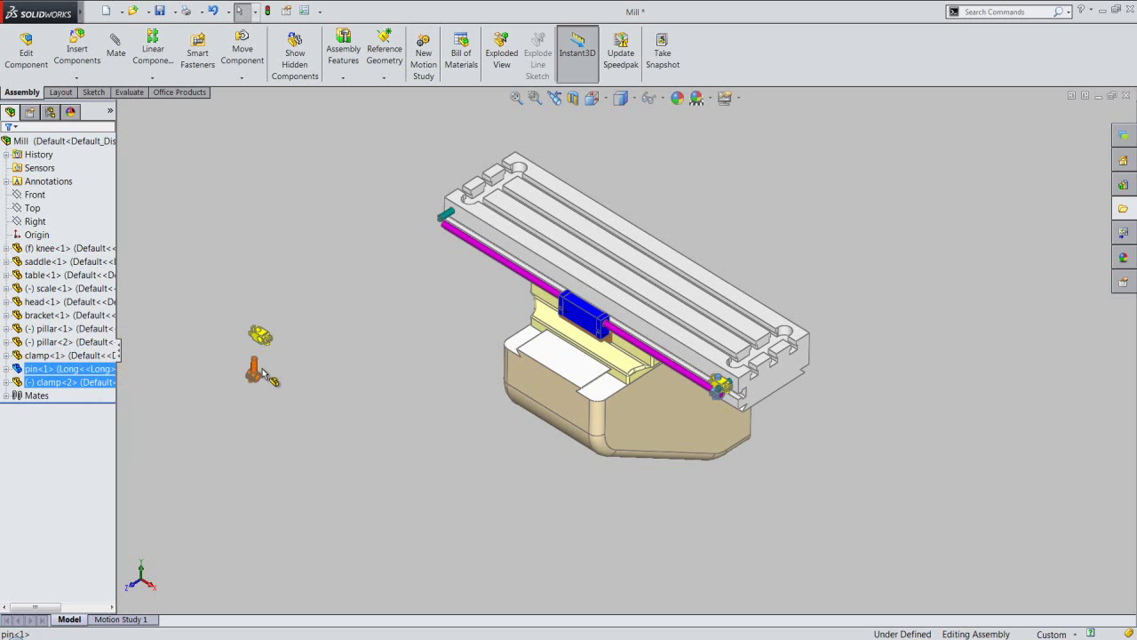
Move the second clamp and pin near the scale rod's far end.
{"action": "left_click", "coordinate": [361, 488]}
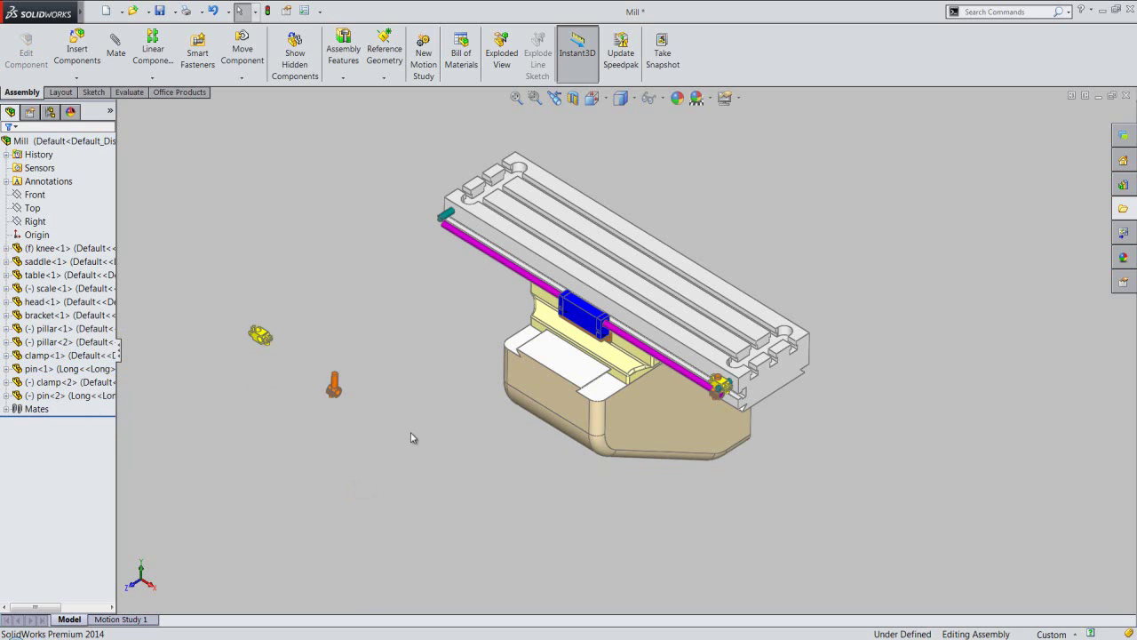
{"action": "scroll", "coordinate": [385, 268], "scroll_direction": "down", "scroll_amount": 3}
{"action": "scroll", "coordinate": [408, 224], "scroll_direction": "down", "scroll_amount": 2}
{"action": "mouse_move", "coordinate": [167, 476]}
{"action": "left_mouse_down"}
{"action": "mouse_move", "coordinate": [377, 320]}
{"action": "mouse_move", "coordinate": [497, 196]}
{"action": "left_mouse_up"}
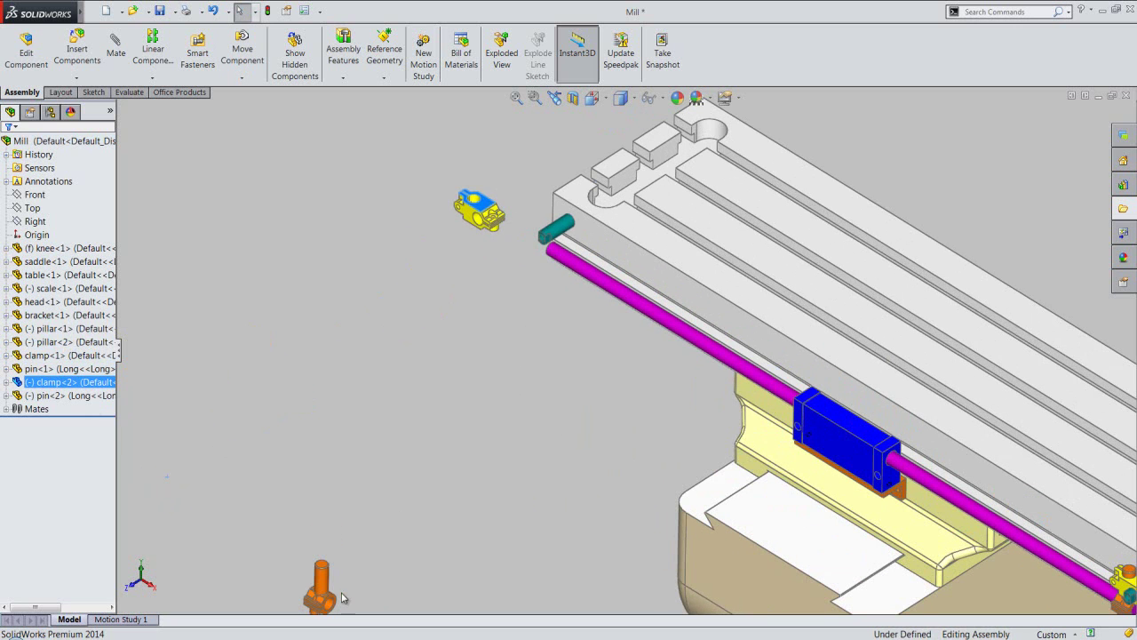
{"action": "left_click_drag", "start_coordinate": [324, 577], "coordinate": [525, 263]}
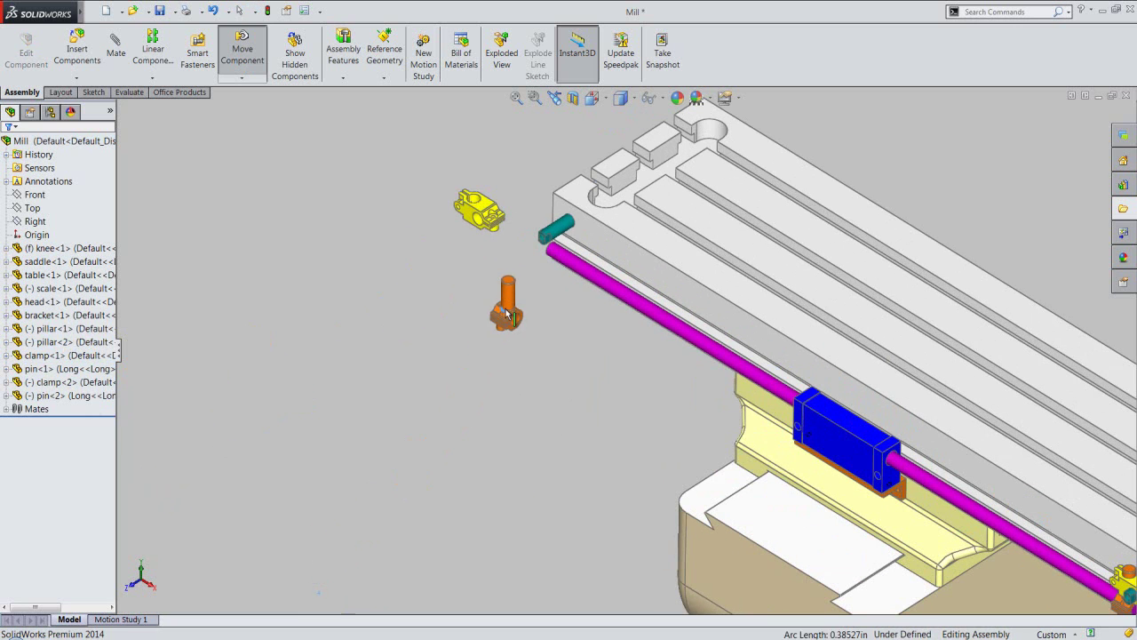
Rotate the second yellow clamp to face the pillar.
{"action": "scroll", "coordinate": [531, 251], "scroll_direction": "down", "scroll_amount": 3}
{"action": "scroll", "coordinate": [533, 254], "scroll_direction": "down", "scroll_amount": 2}
{"action": "scroll", "coordinate": [530, 251], "scroll_direction": "down", "scroll_amount": 2}
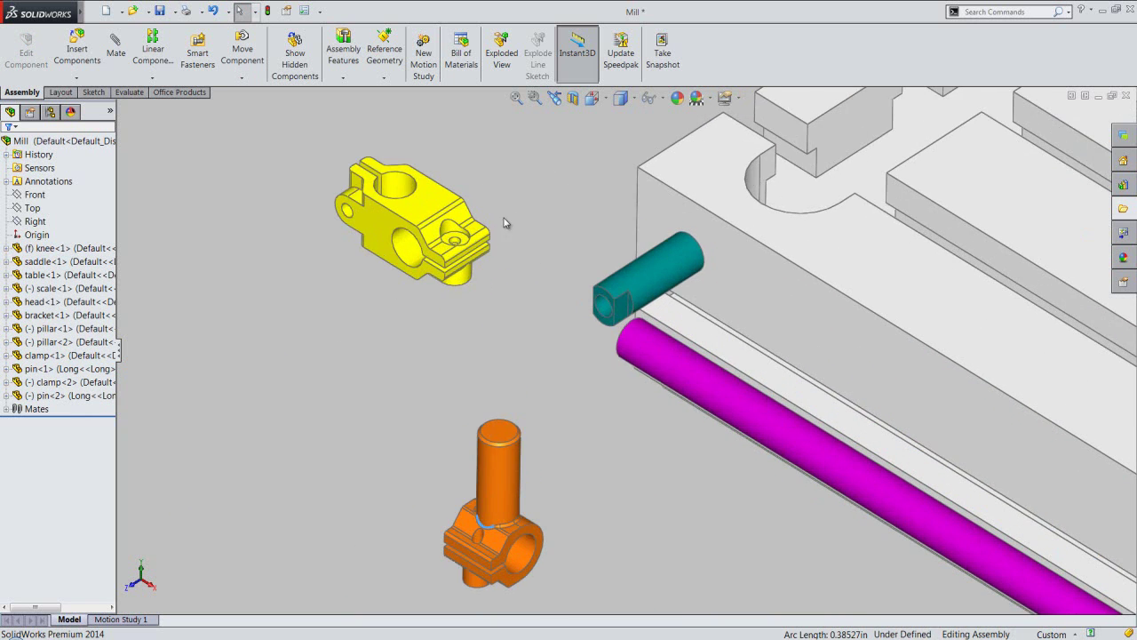
{"action": "scroll", "coordinate": [503, 223], "scroll_direction": "down", "scroll_amount": 2}
{"action": "left_click", "coordinate": [505, 216]}
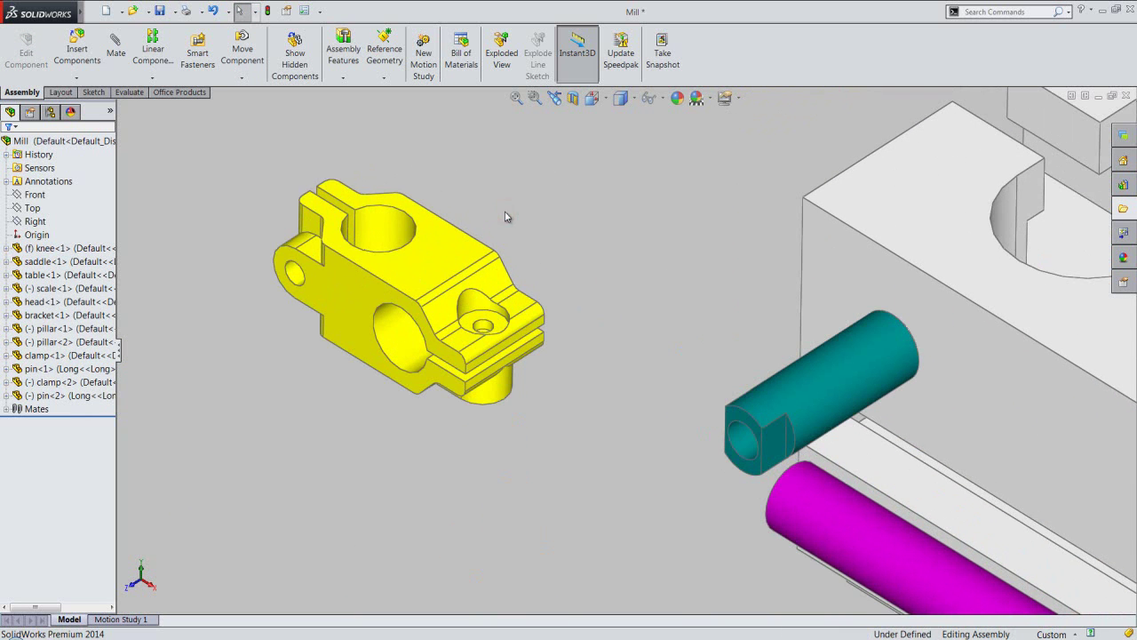
{"action": "left_click", "coordinate": [538, 231]}
{"action": "left_click", "coordinate": [446, 249]}
{"action": "right_click", "coordinate": [448, 248]}
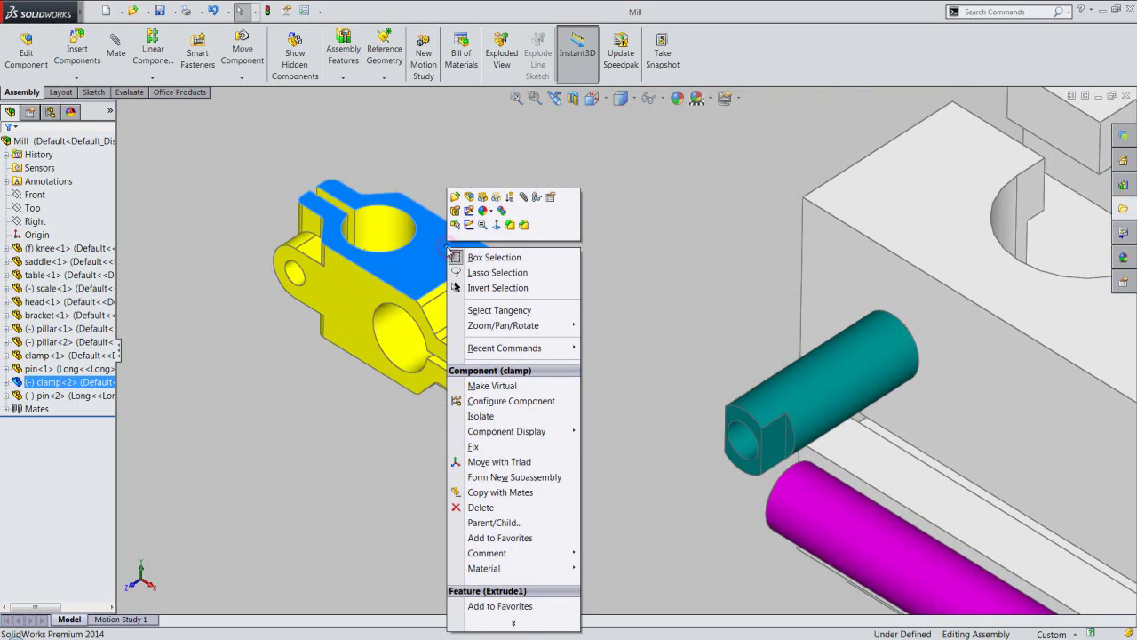
{"action": "left_click", "coordinate": [497, 461]}
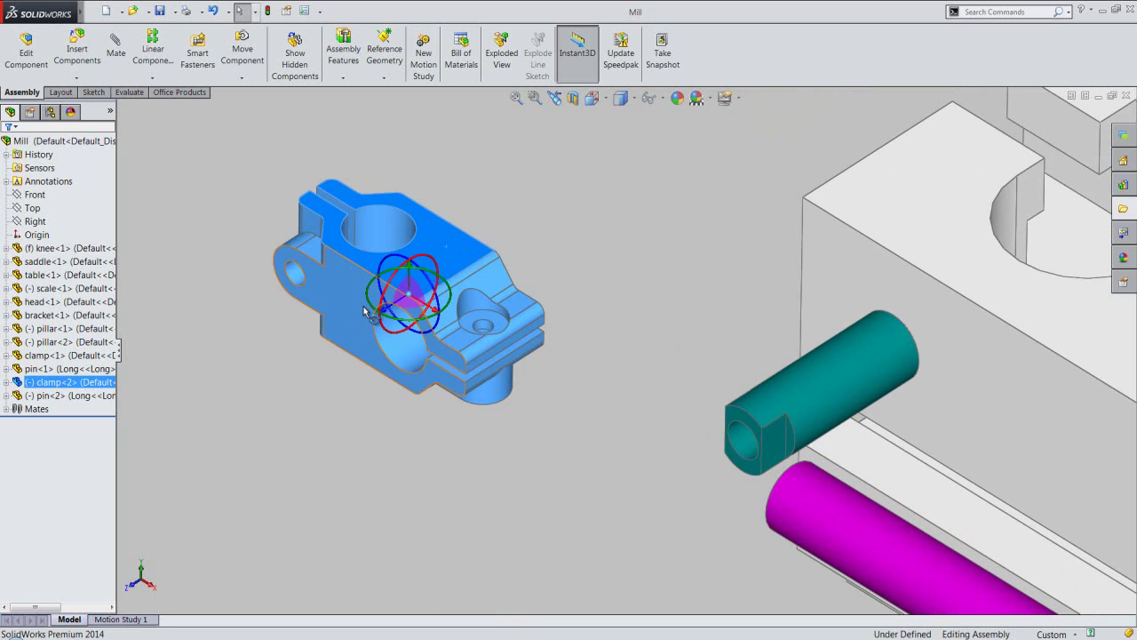
{"action": "mouse_move", "coordinate": [364, 311]}
{"action": "left_mouse_down"}
{"action": "mouse_move", "coordinate": [377, 300]}
{"action": "mouse_move", "coordinate": [370, 353]}
{"action": "left_mouse_up"}
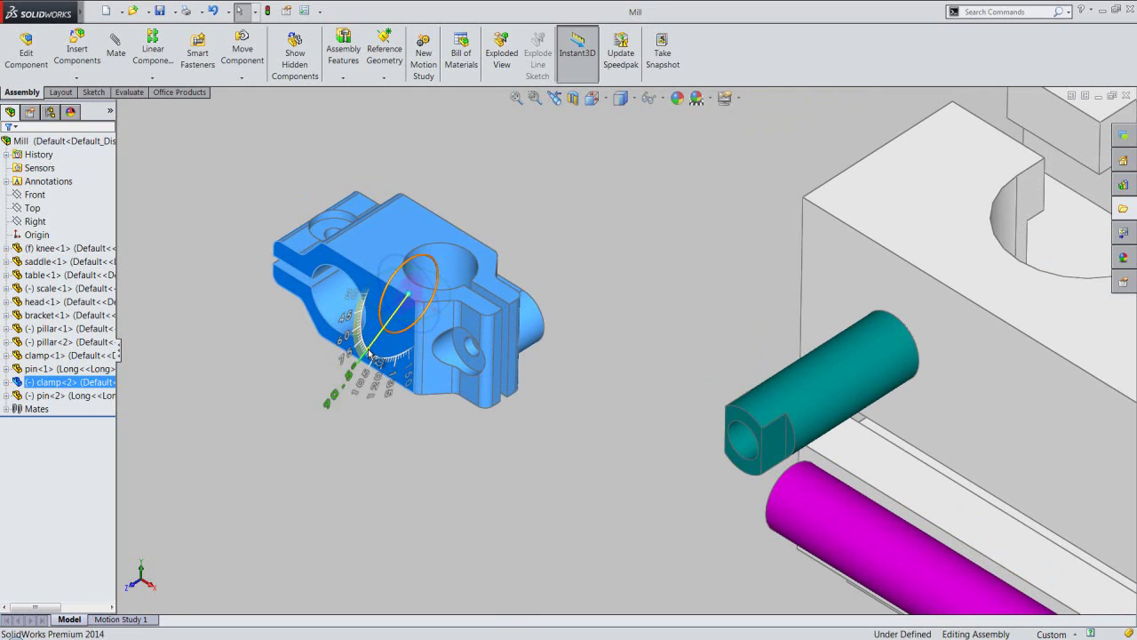
{"action": "left_click", "coordinate": [308, 437]}
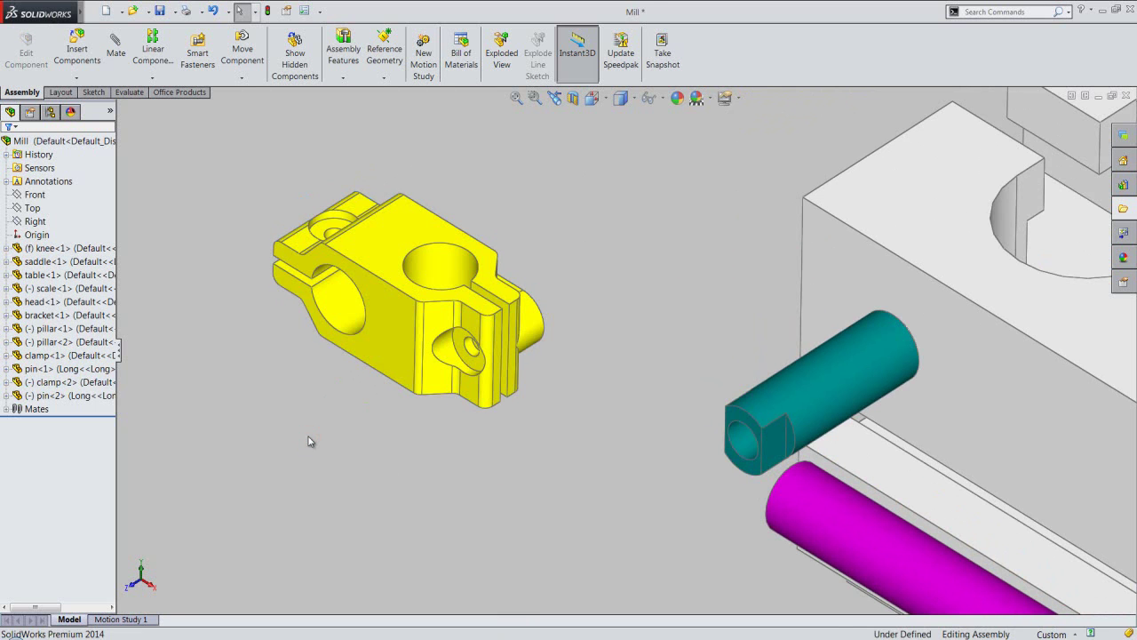
Mate the clamp's bore concentric with the teal pillar's round face.
{"action": "left_click", "coordinate": [340, 311]}
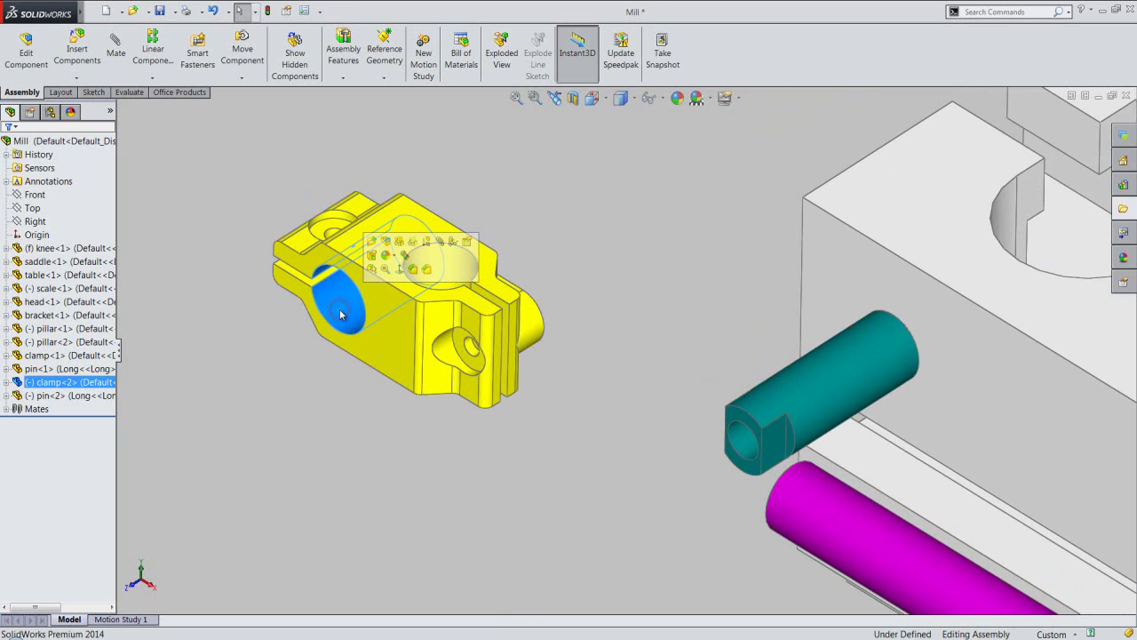
{"action": "left_click", "coordinate": [826, 397], "text": "ctrl"}
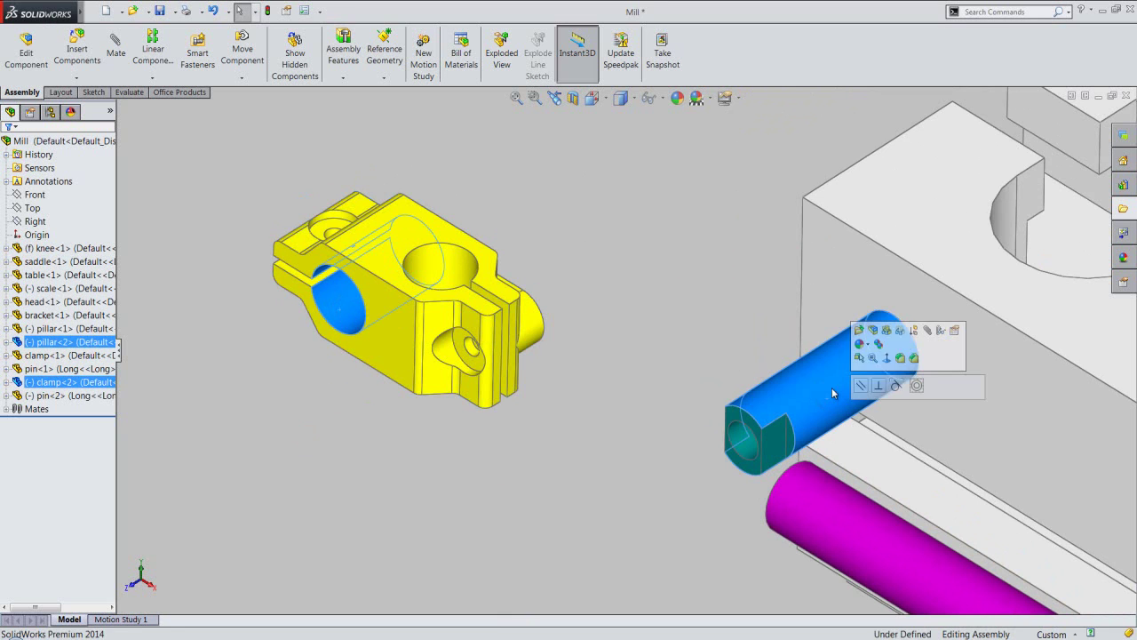
{"action": "left_click", "coordinate": [927, 329]}
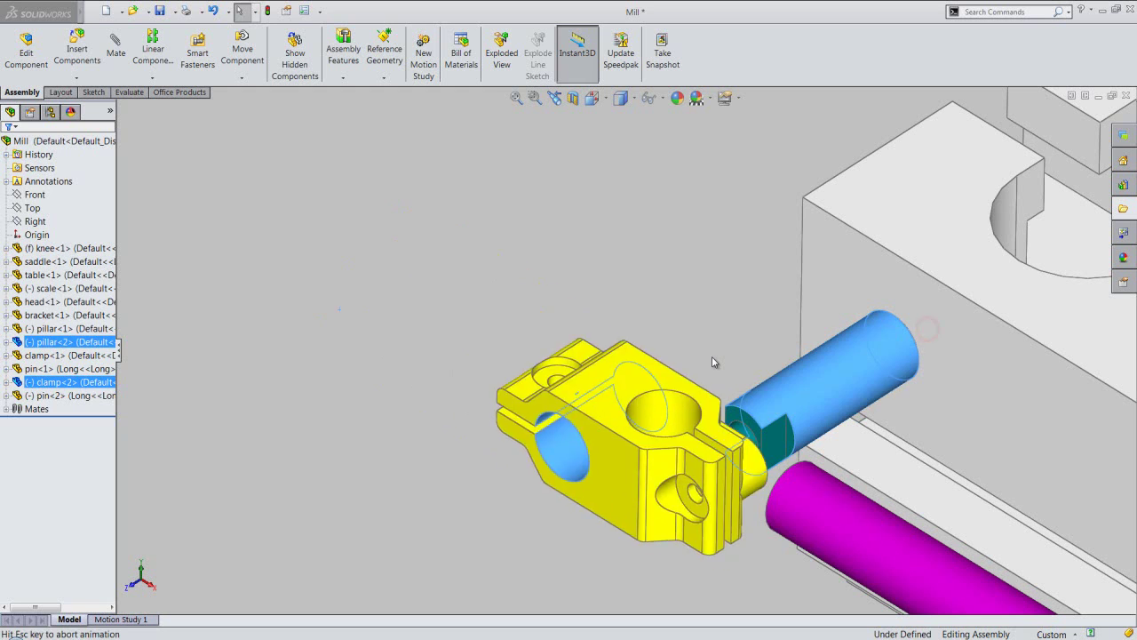
{"action": "left_click", "coordinate": [897, 378]}
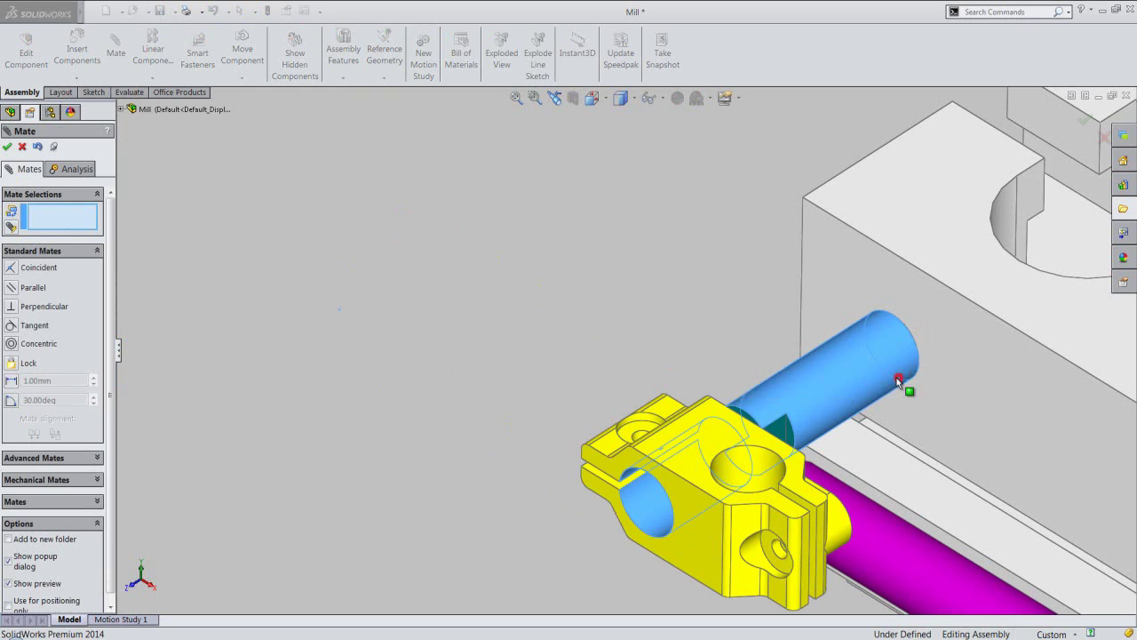
Mate the orange pin's shaft concentric with the yellow clamp's vertical hole.
{"action": "left_click", "coordinate": [16, 146]}
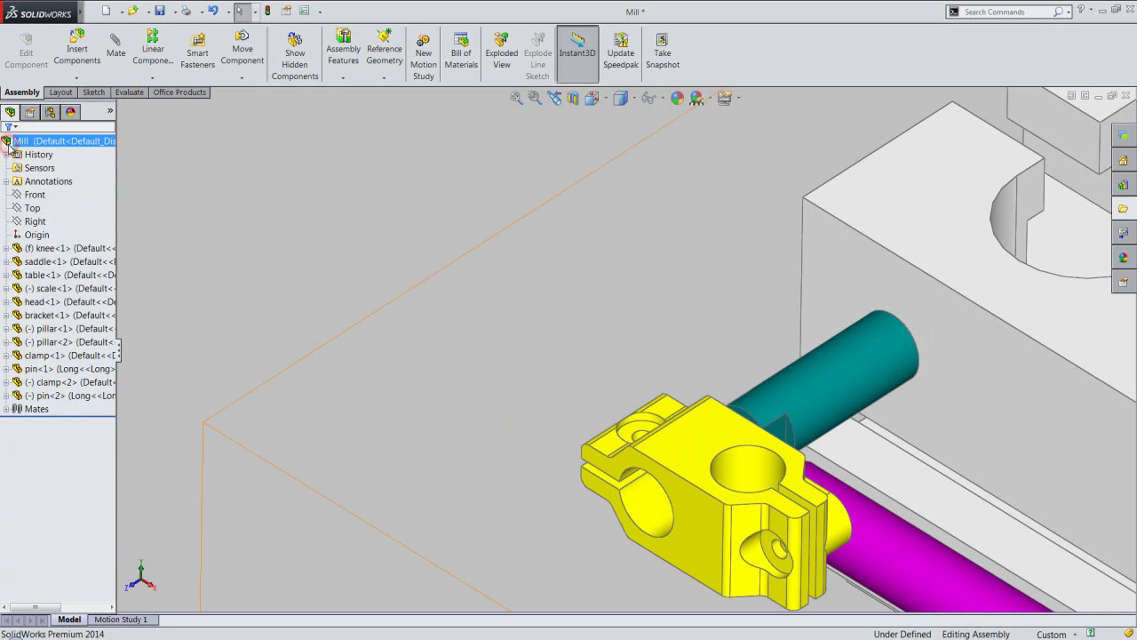
{"action": "scroll", "coordinate": [492, 260], "scroll_direction": "up", "scroll_amount": 2}
{"action": "scroll", "coordinate": [492, 260], "scroll_direction": "up", "scroll_amount": 2}
{"action": "scroll", "coordinate": [680, 529], "scroll_direction": "down", "scroll_amount": 3}
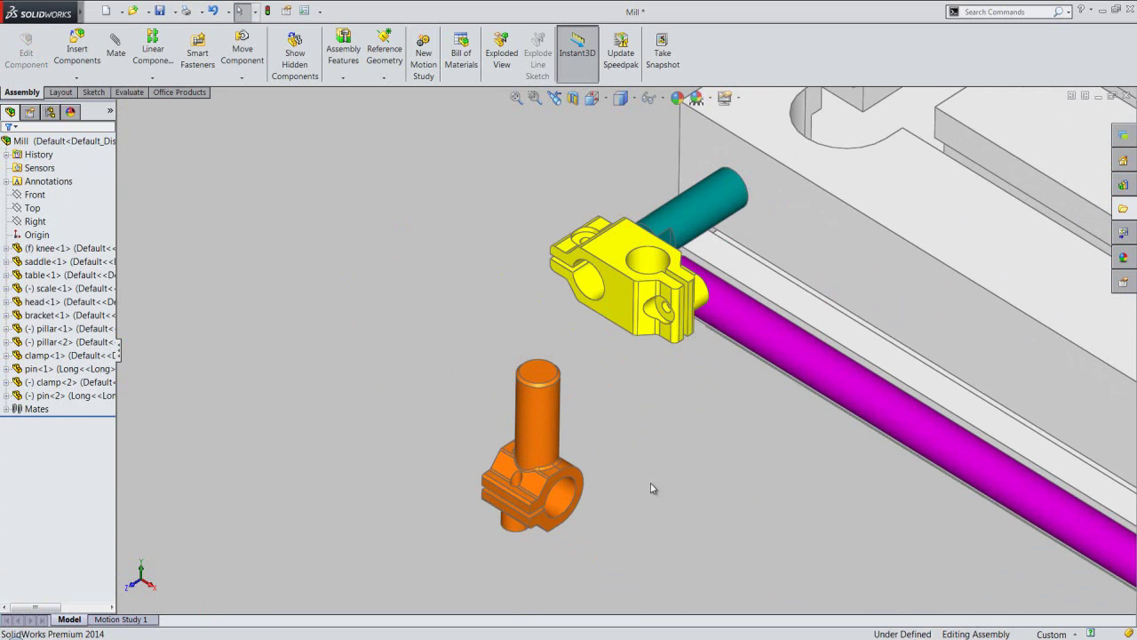
{"action": "scroll", "coordinate": [653, 487], "scroll_direction": "down", "scroll_amount": 1}
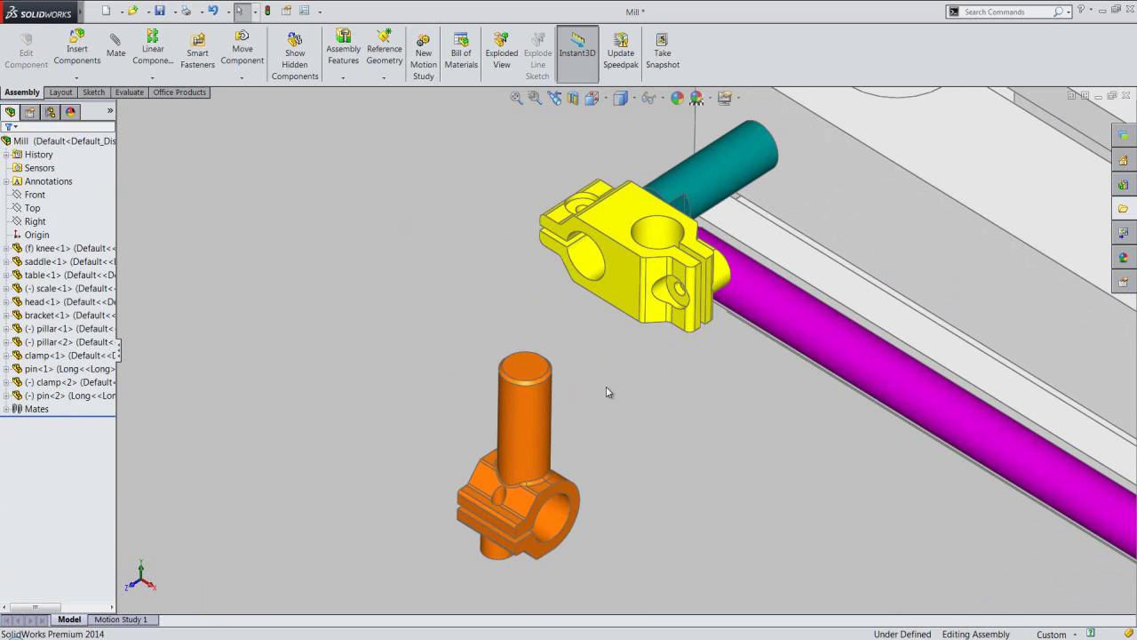
{"action": "left_click", "coordinate": [537, 429]}
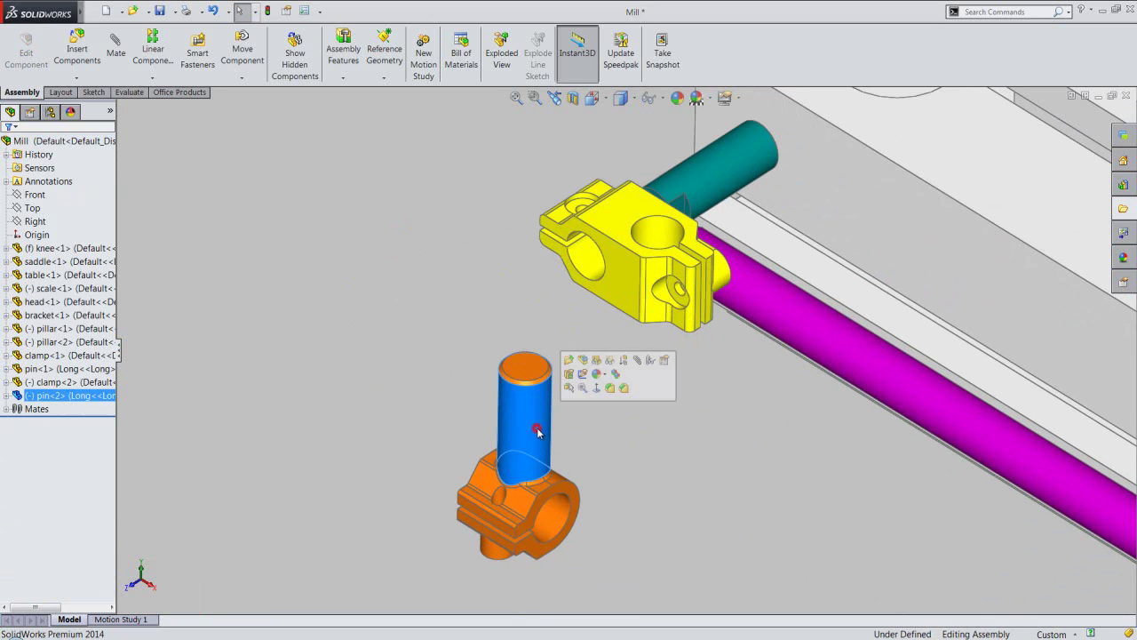
{"action": "left_click", "coordinate": [655, 232], "text": "ctrl"}
{"action": "left_click", "coordinate": [757, 165]}
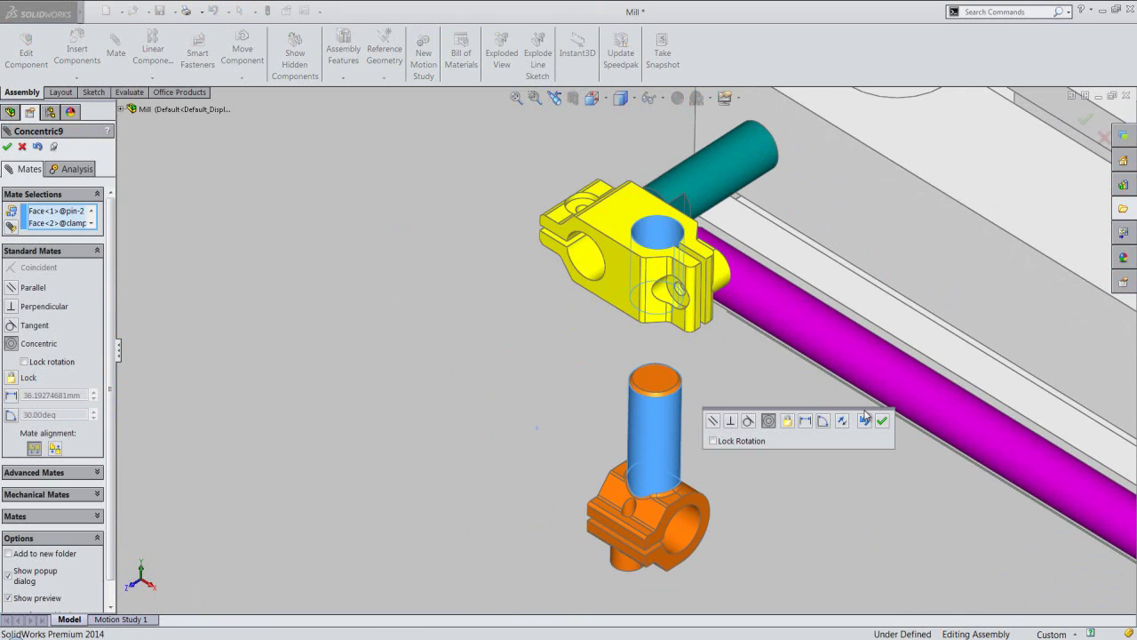
{"action": "left_click", "coordinate": [882, 421]}
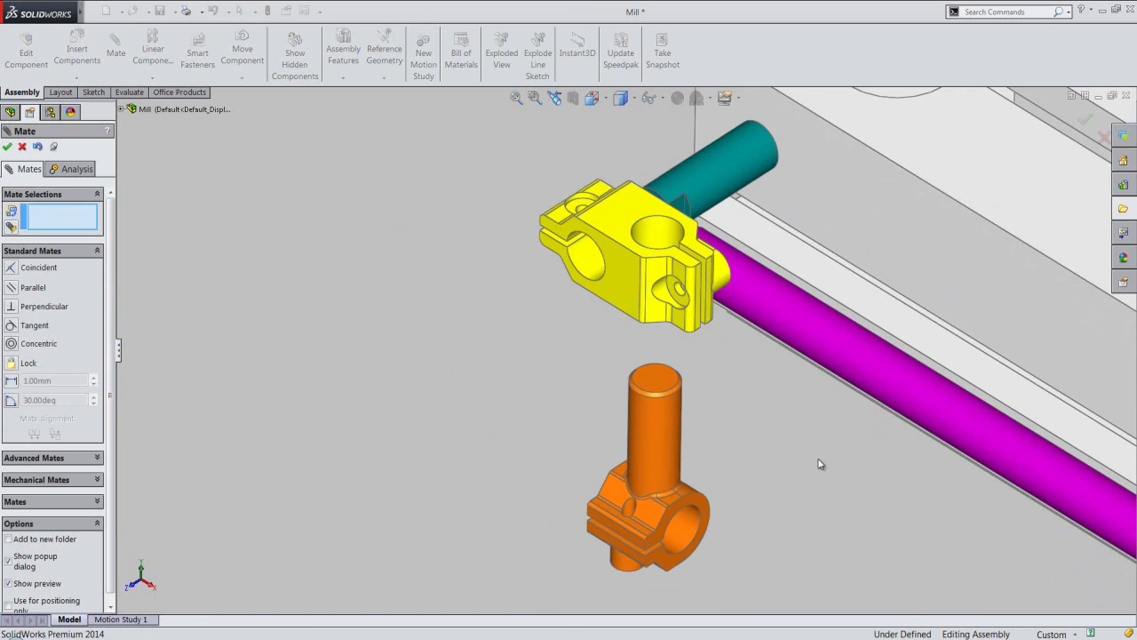
Mate the pin's hole concentric with the magenta scale rod.
{"action": "left_click", "coordinate": [829, 343]}
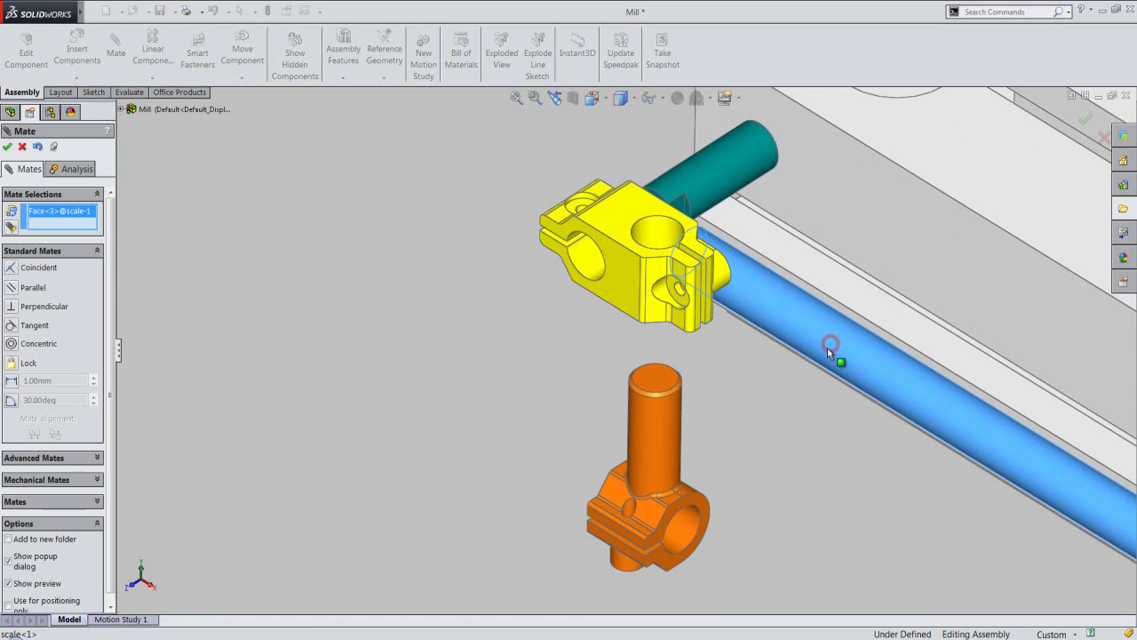
{"action": "left_click", "coordinate": [688, 528]}
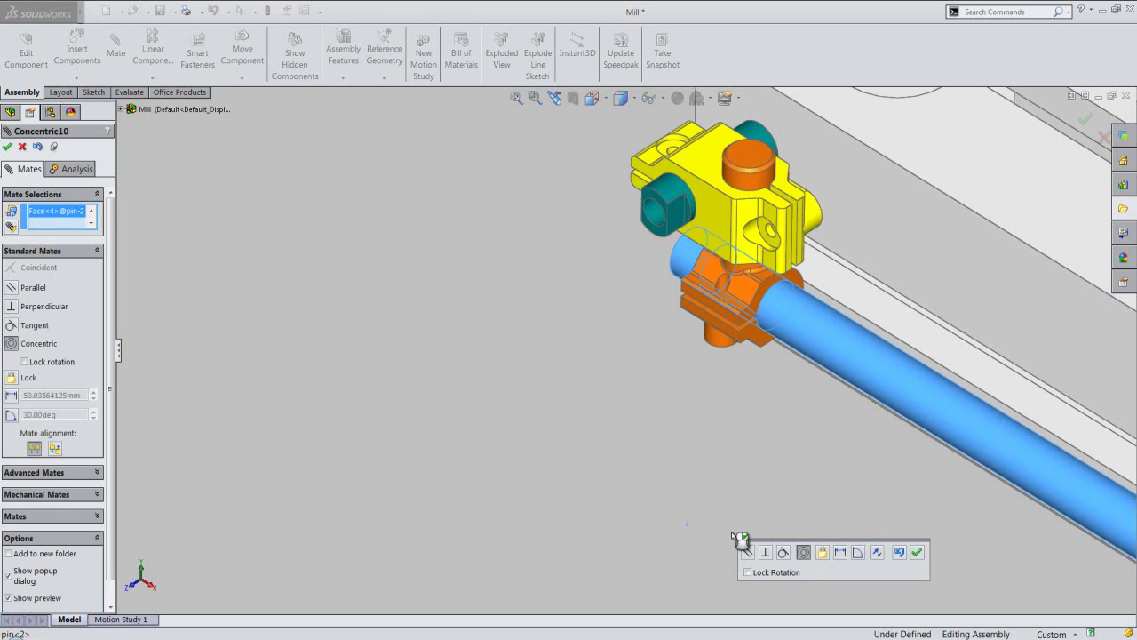
{"action": "left_click", "coordinate": [917, 554]}
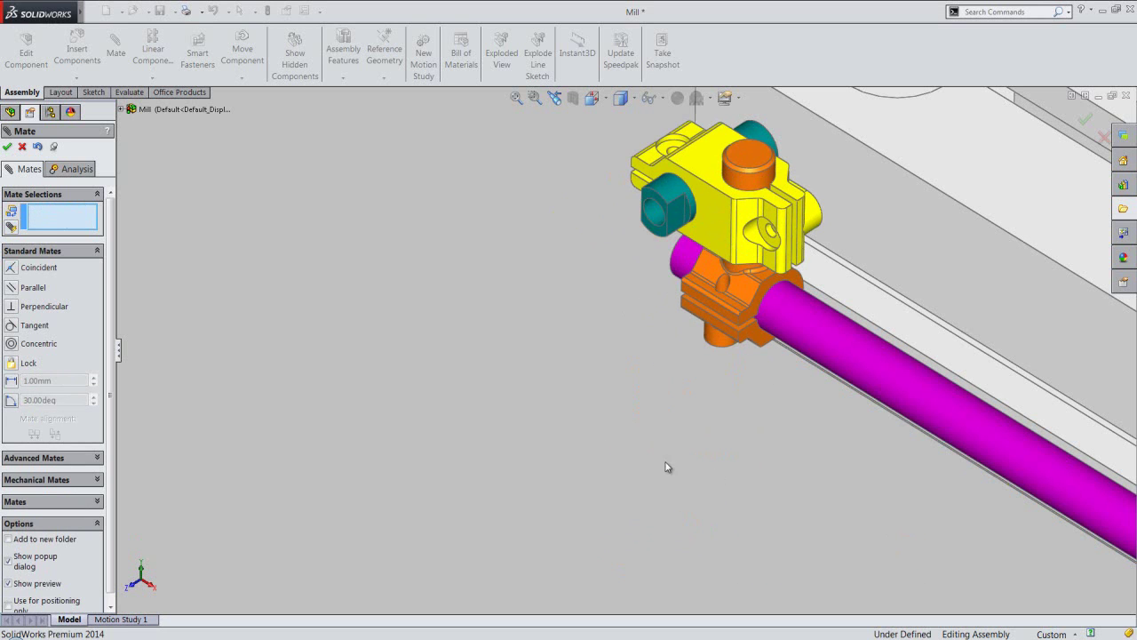
{"action": "left_click", "coordinate": [8, 147]}
Zoom to fit and save the Mill assembly, then right-click the scale component.
{"action": "left_click", "coordinate": [339, 196]}
{"action": "left_click", "coordinate": [516, 98]}
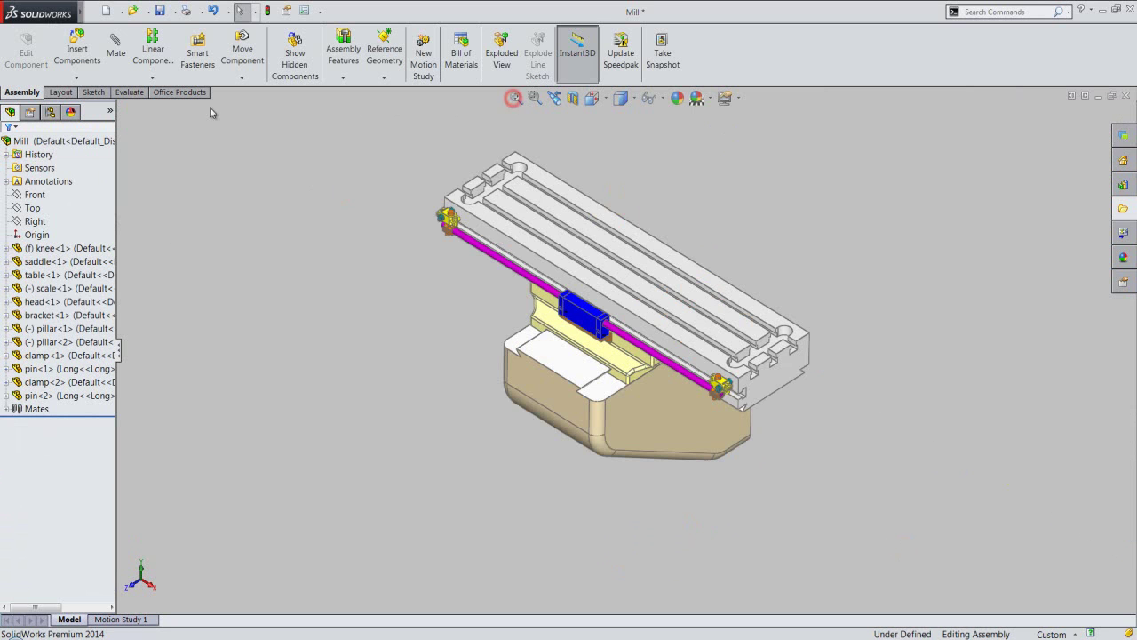
{"action": "left_click", "coordinate": [159, 12]}
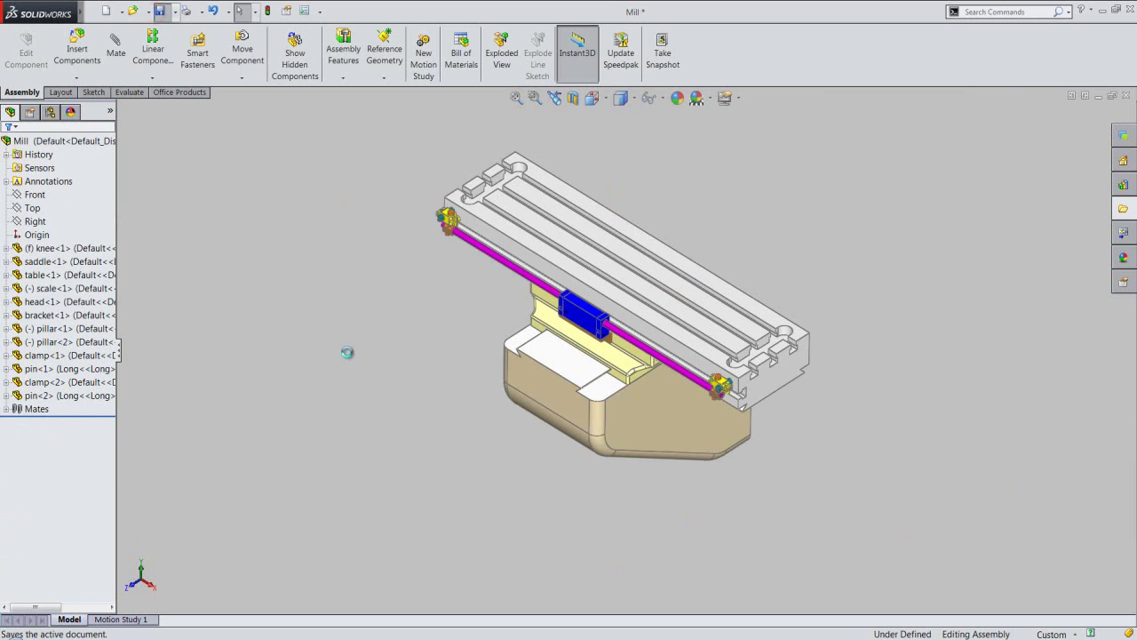
{"action": "left_click", "coordinate": [444, 337]}
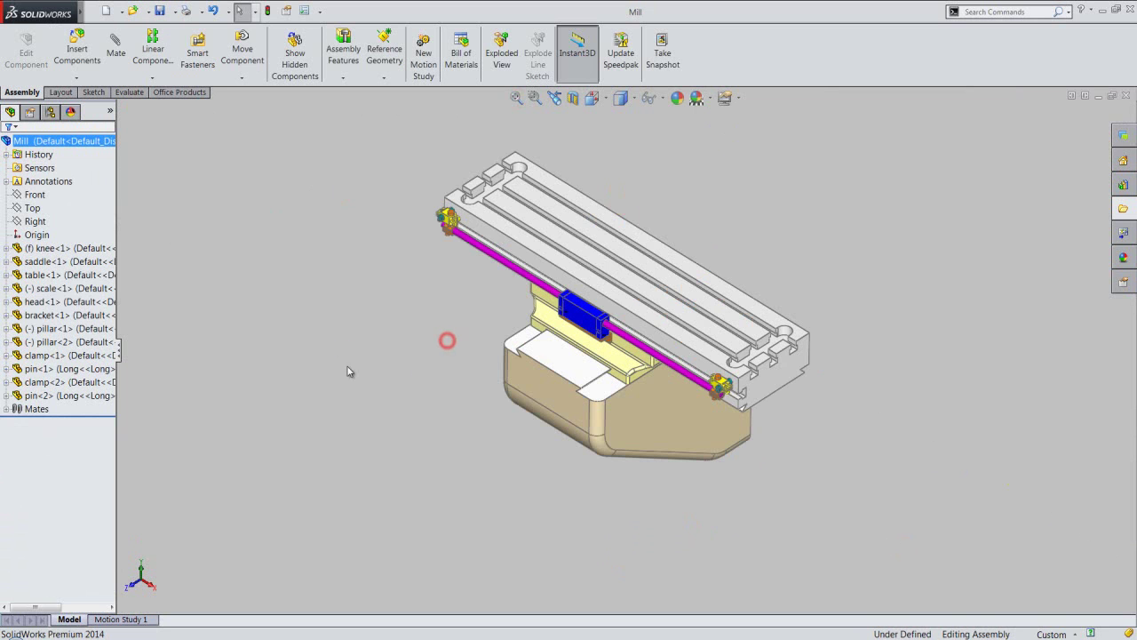
{"action": "right_click", "coordinate": [48, 287]}
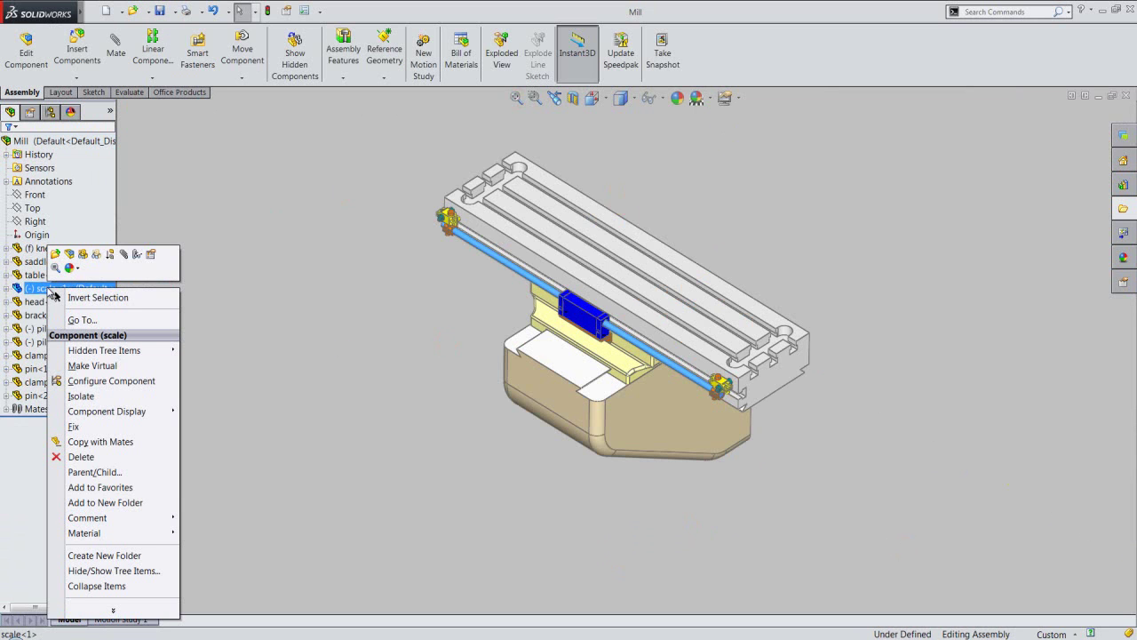
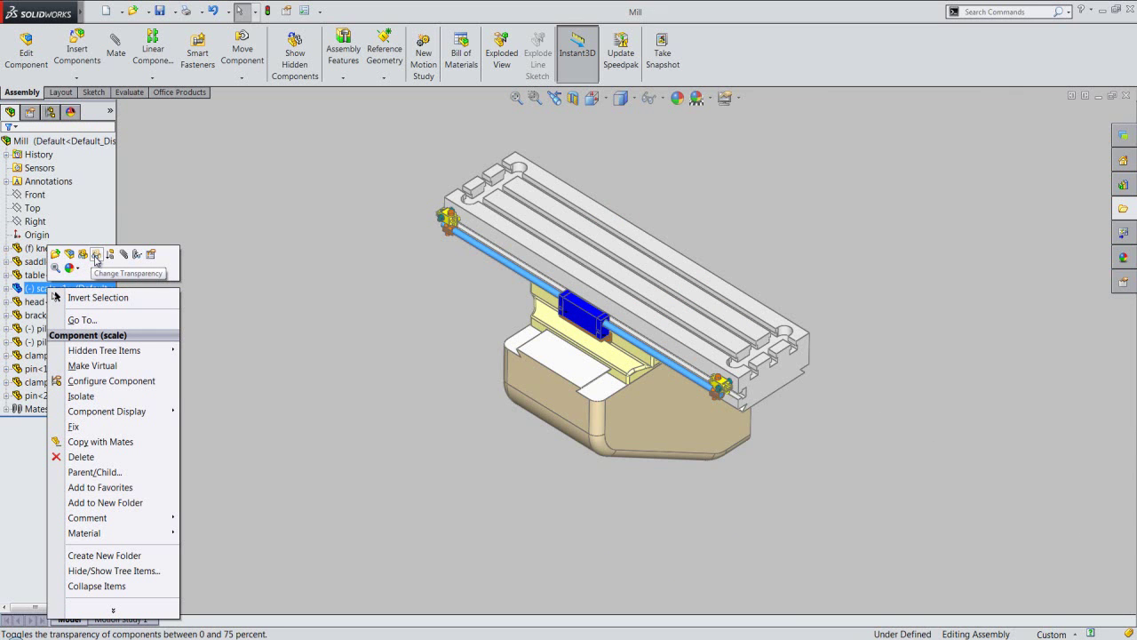
Show only the scale with its mates and select Coincident14, the mate to pin<1>.
{"action": "left_click", "coordinate": [142, 258]}
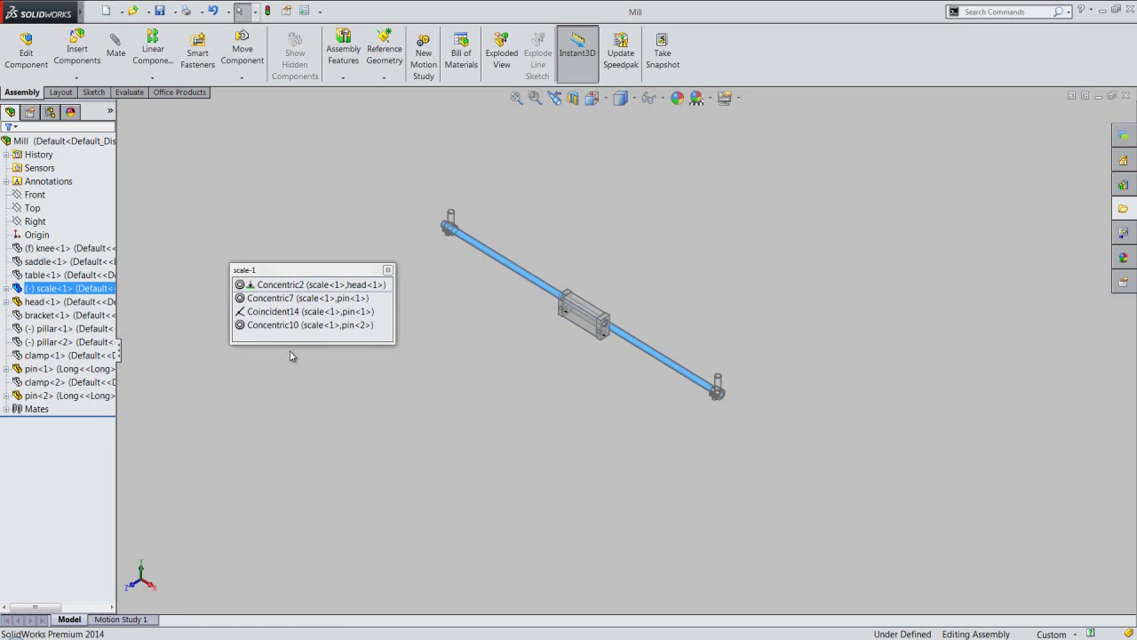
{"action": "scroll", "coordinate": [720, 399], "scroll_direction": "down", "scroll_amount": 2}
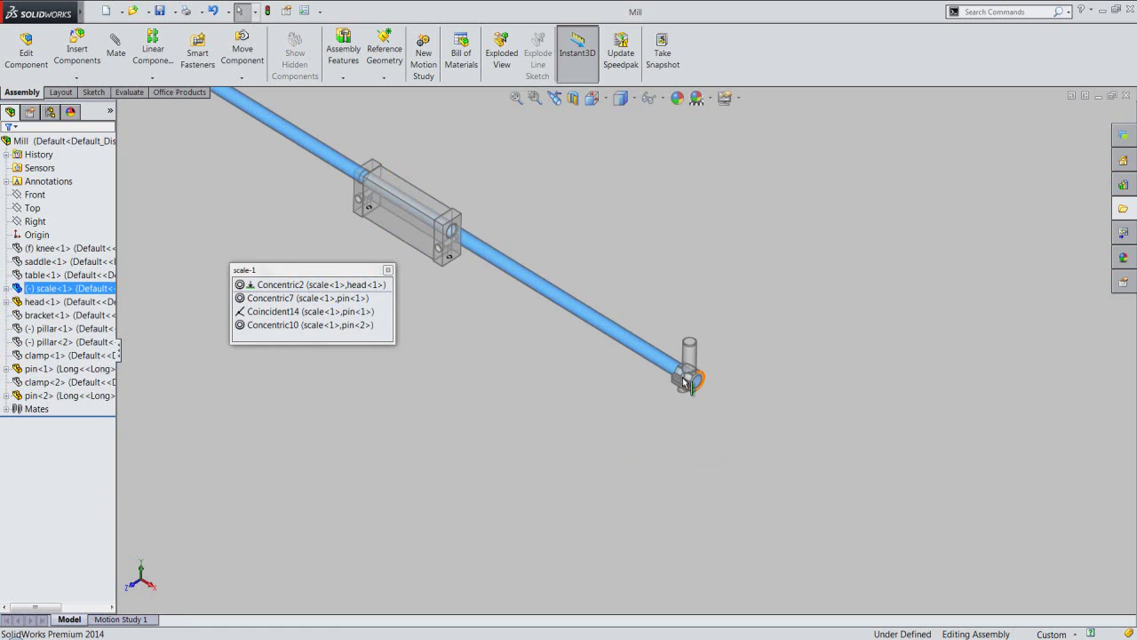
{"action": "scroll", "coordinate": [711, 398], "scroll_direction": "down", "scroll_amount": 2}
{"action": "scroll", "coordinate": [675, 393], "scroll_direction": "down", "scroll_amount": 2}
{"action": "scroll", "coordinate": [651, 390], "scroll_direction": "down", "scroll_amount": 3}
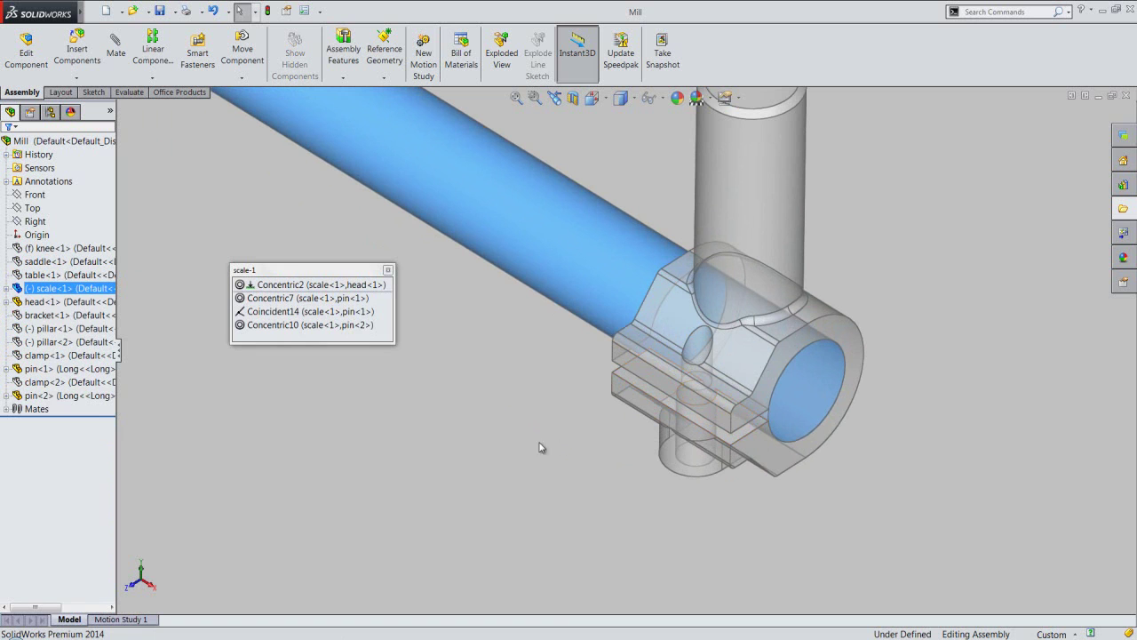
{"action": "left_click", "coordinate": [275, 314]}
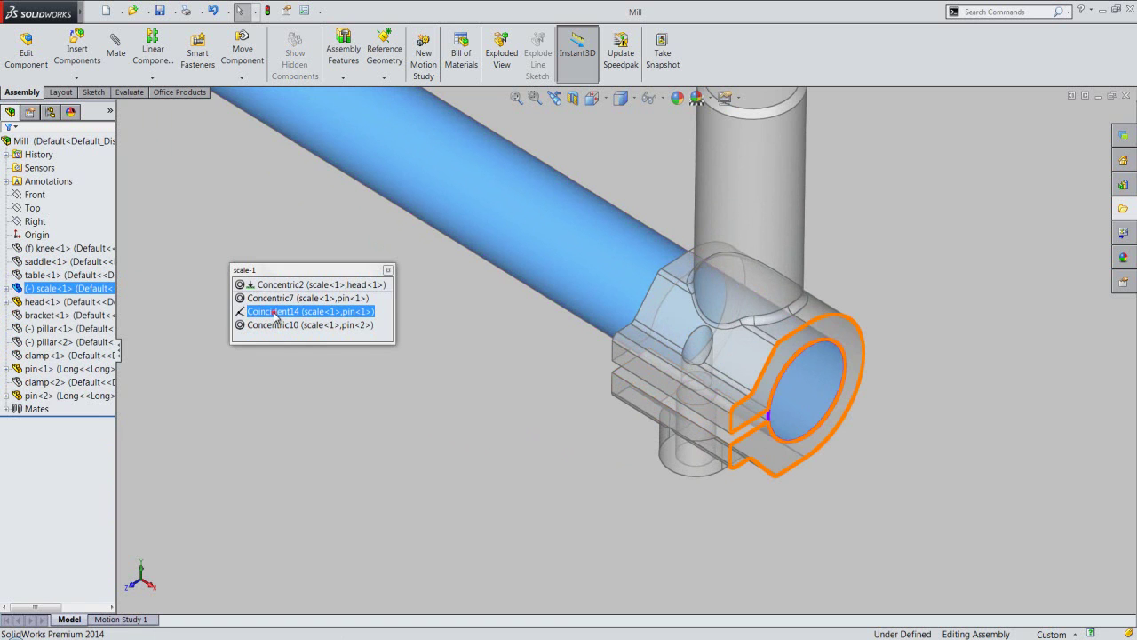
{"action": "left_click", "coordinate": [275, 316]}
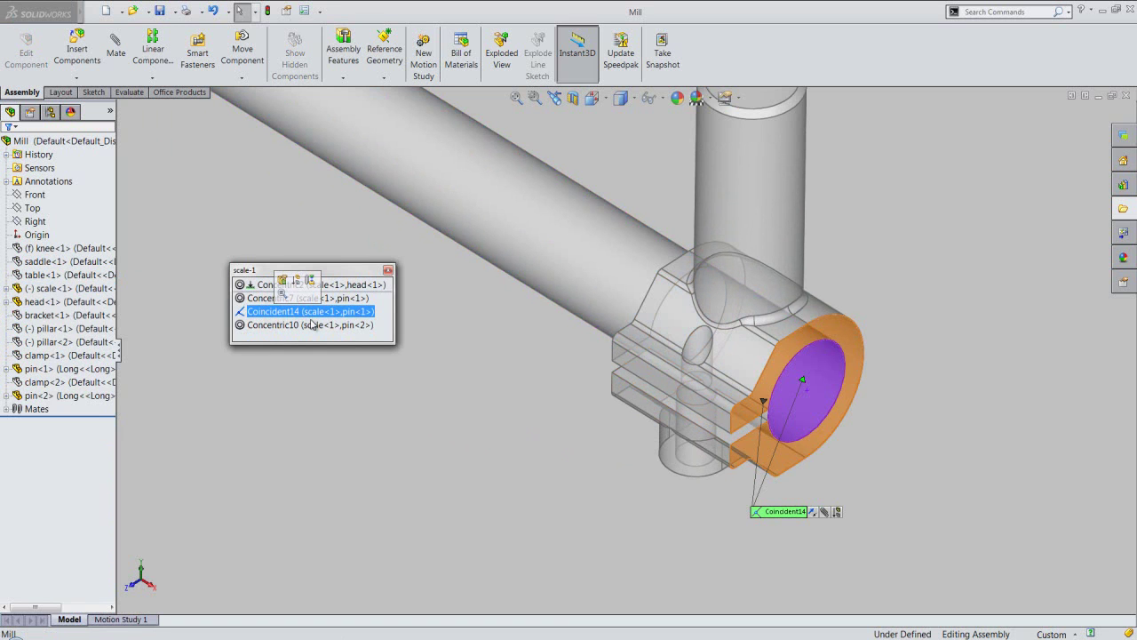
Change Coincident14 into a 5 mm distance mate between scale and pin<1>, with the dimension flipped.
{"action": "left_click", "coordinate": [825, 513]}
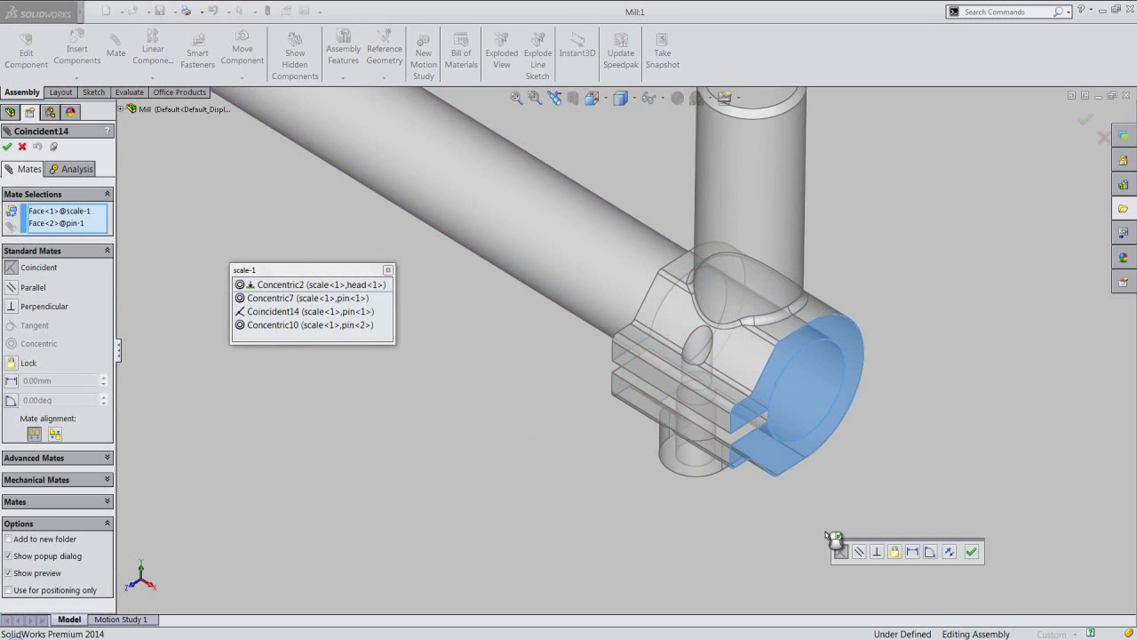
{"action": "left_click", "coordinate": [913, 551]}
{"action": "type", "text": "5"}
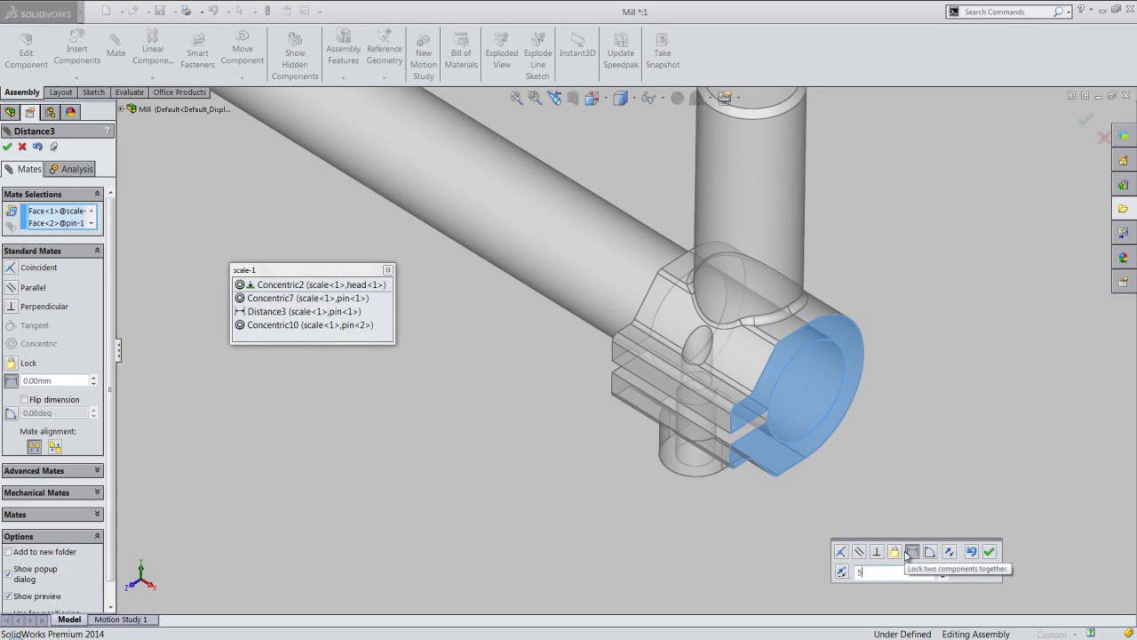
{"action": "key", "text": "Return"}
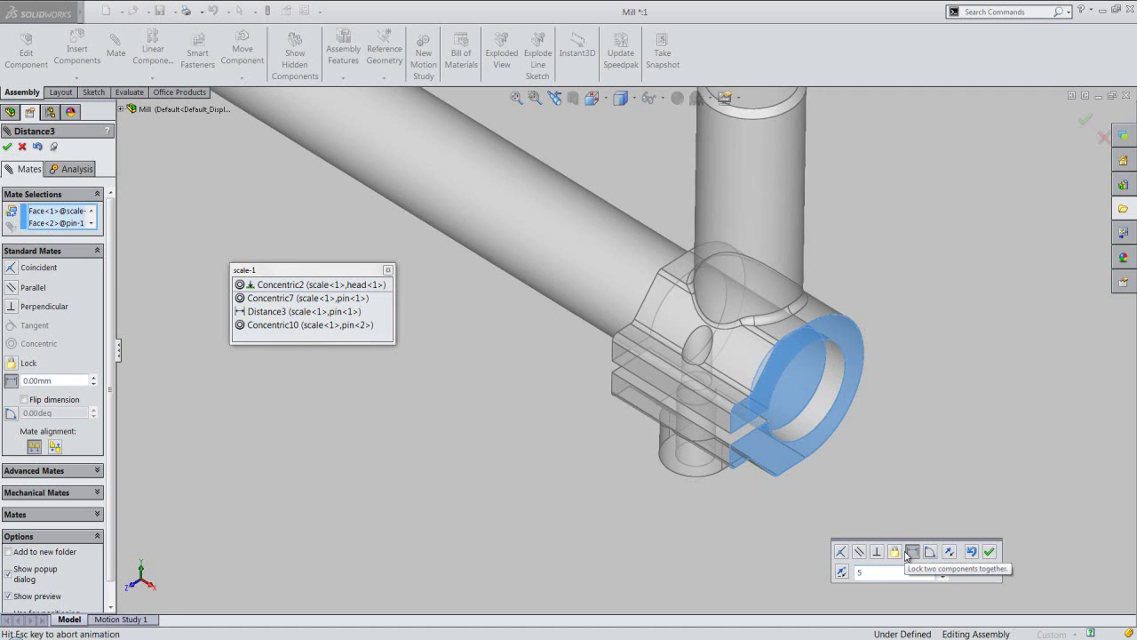
{"action": "left_click", "coordinate": [842, 572]}
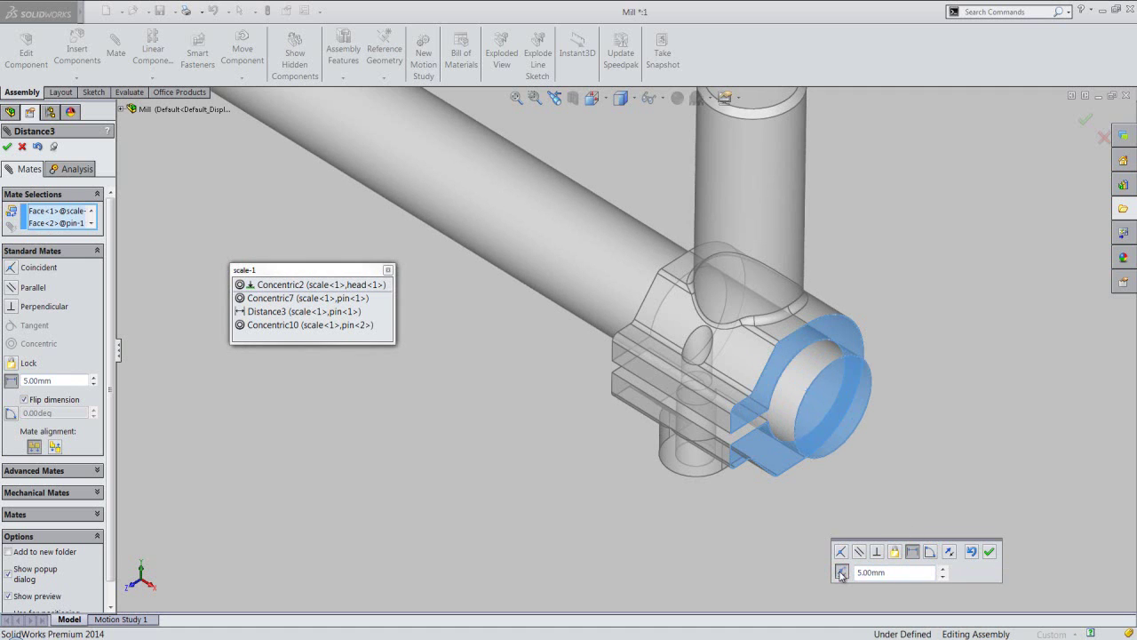
{"action": "left_click", "coordinate": [990, 552]}
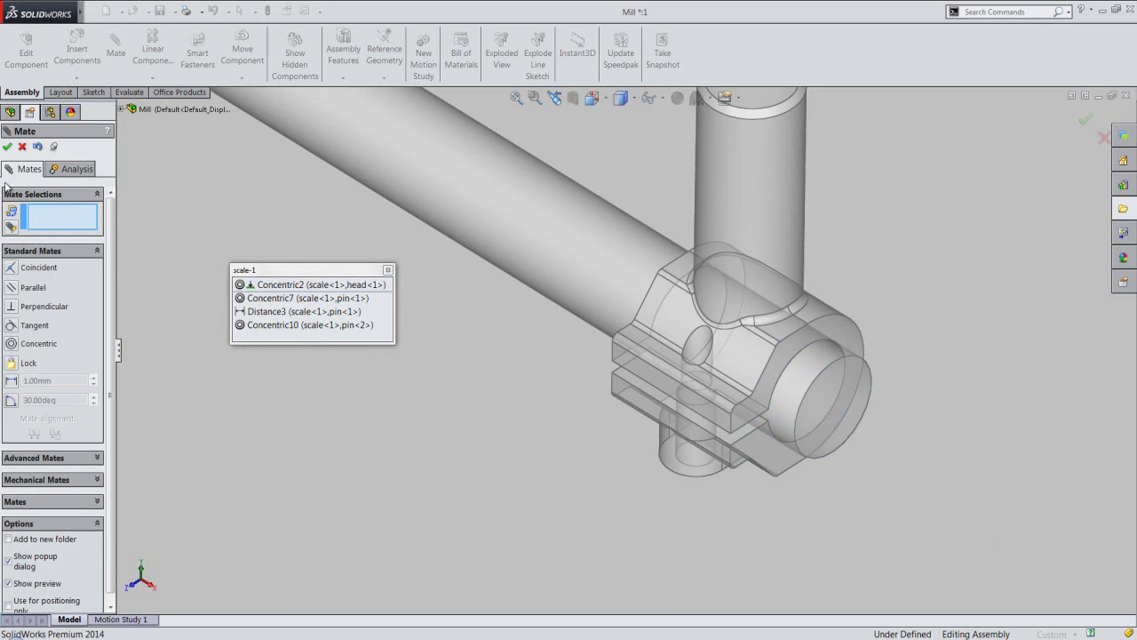
Close the mate editing and the scale's mate list, and zoom to fit the whole mill assembly.
{"action": "left_click", "coordinate": [8, 147]}
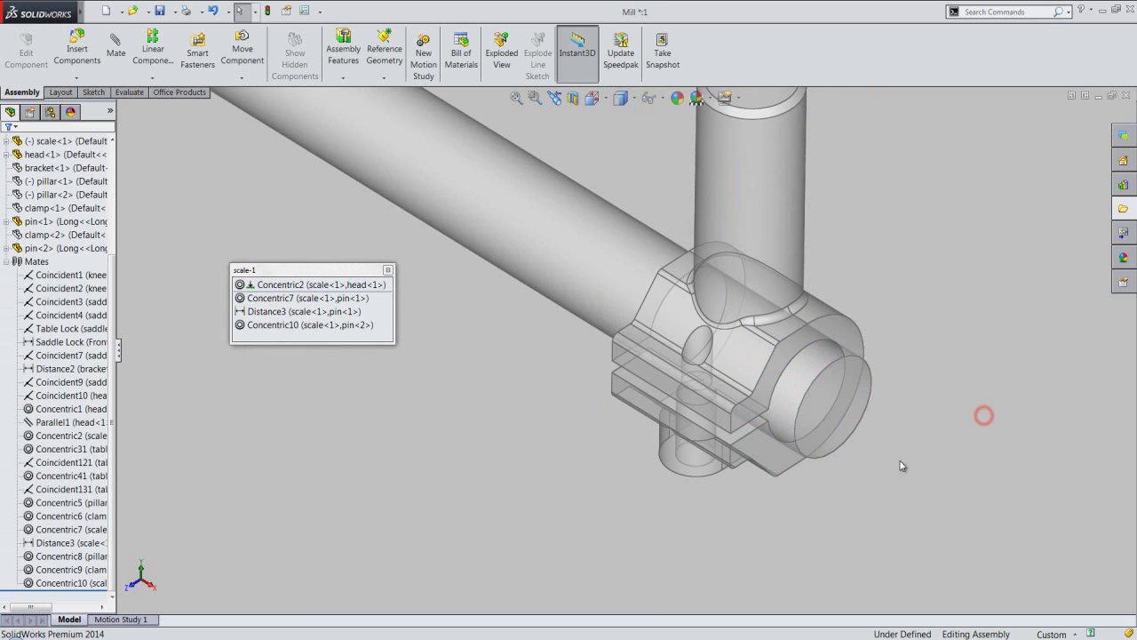
{"action": "left_click", "coordinate": [388, 270]}
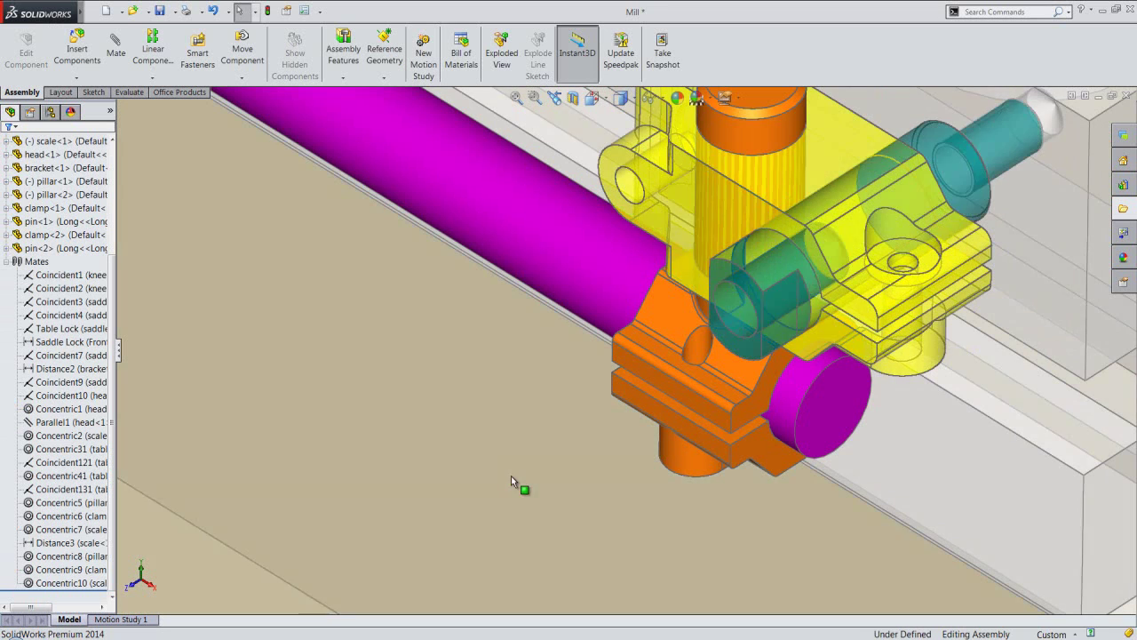
{"action": "key", "text": "f"}
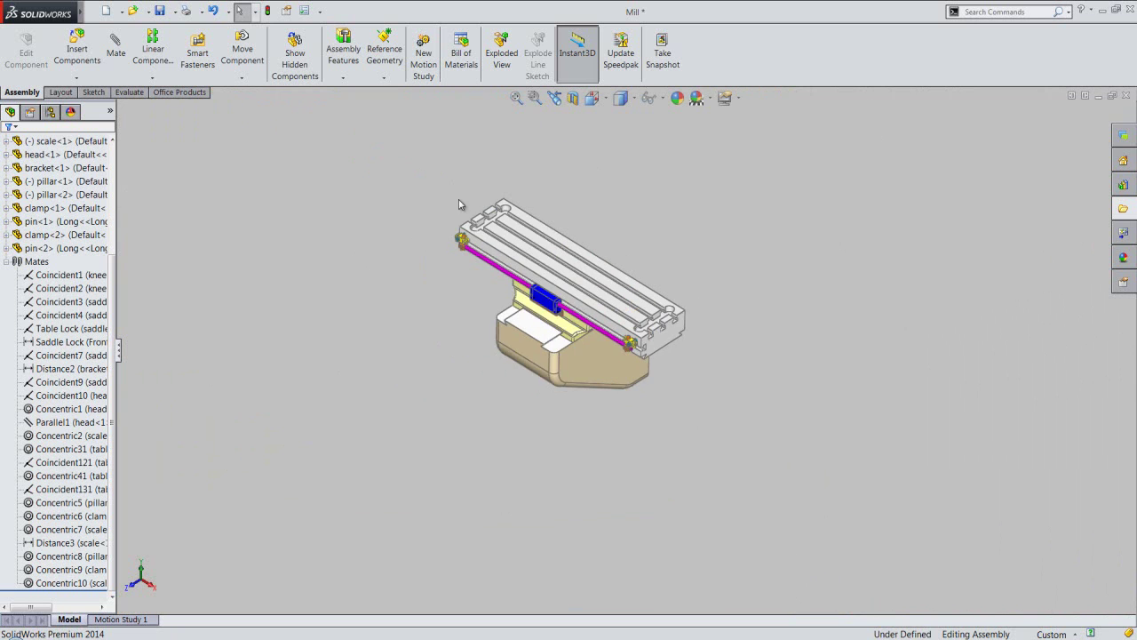
{"action": "scroll", "coordinate": [458, 204], "scroll_direction": "down", "scroll_amount": 3}
Save the assembly, collapse the Mates folder and refit the view.
{"action": "left_click", "coordinate": [160, 11]}
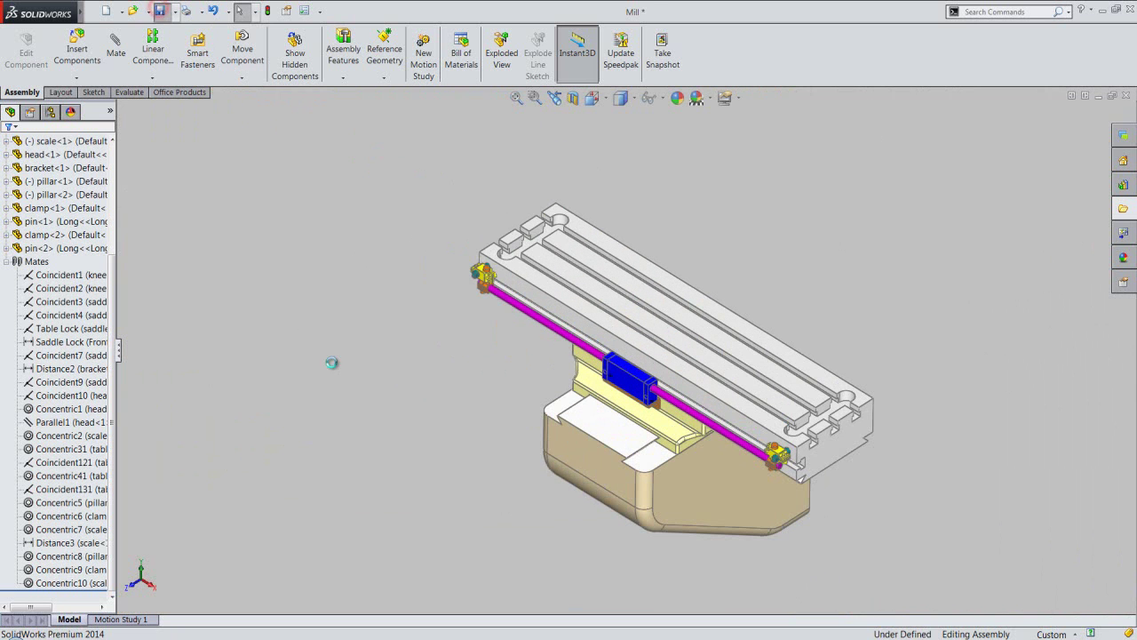
{"action": "left_click", "coordinate": [7, 261]}
{"action": "key", "text": "f"}
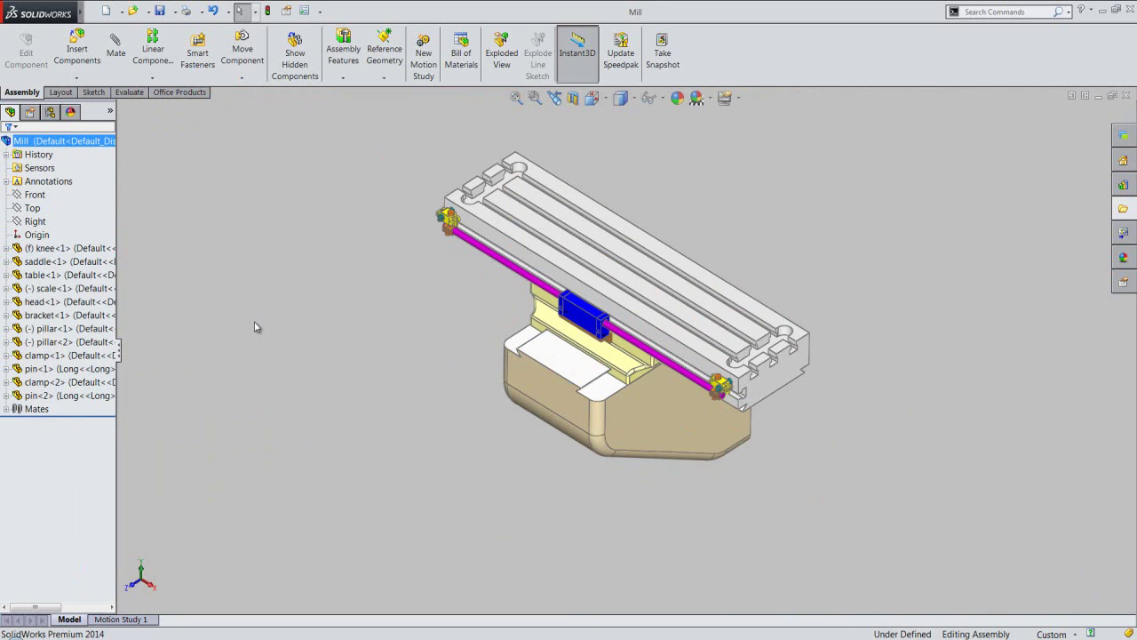
Suppress the Table Lock and Saddle Lock mates and drag the table along its rails.
{"action": "left_click", "coordinate": [6, 409]}
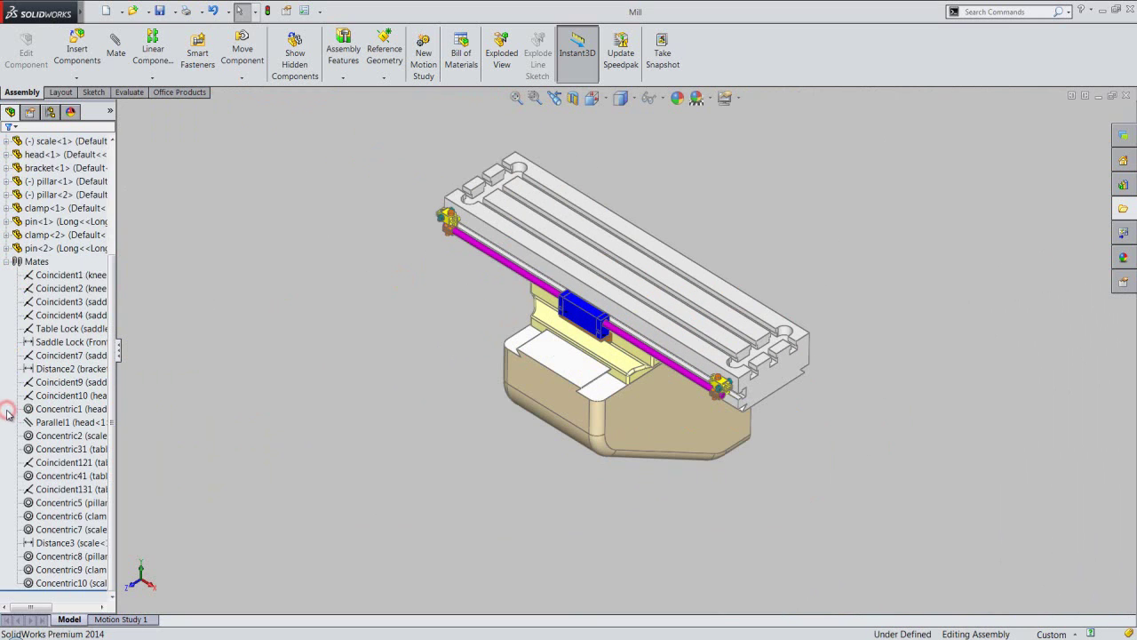
{"action": "left_click", "coordinate": [62, 329]}
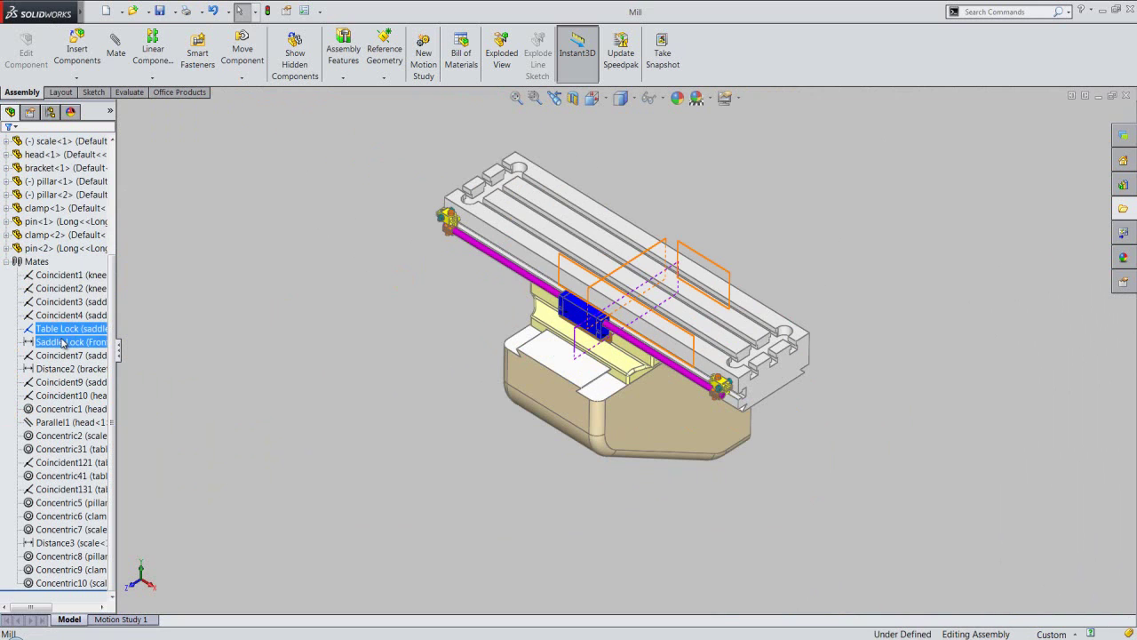
{"action": "left_click", "coordinate": [62, 341], "text": "ctrl"}
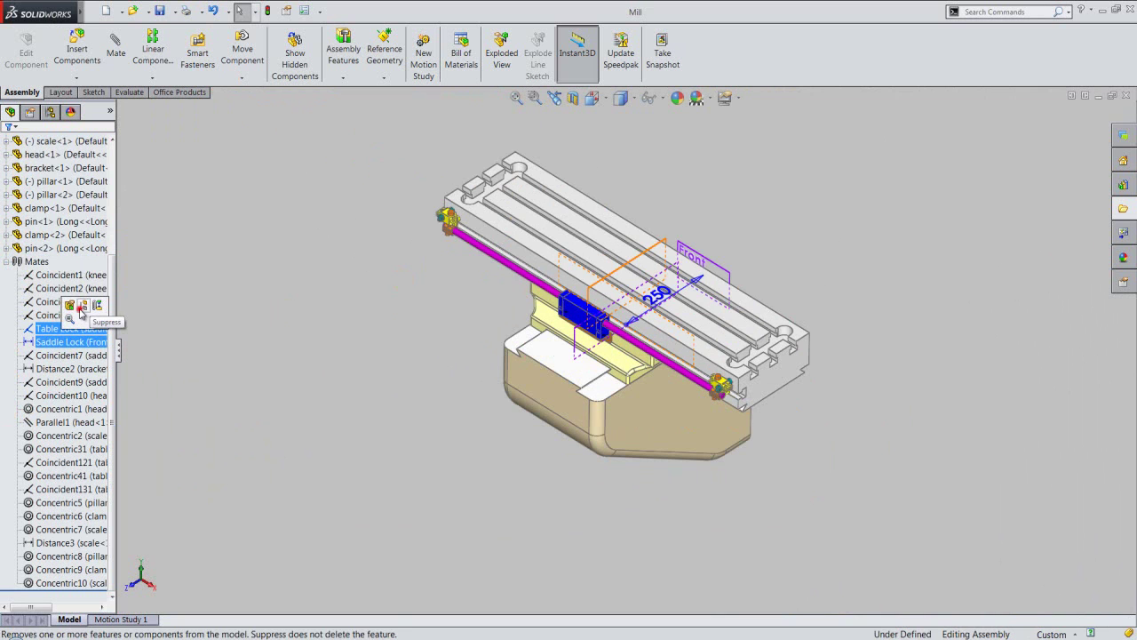
{"action": "left_click", "coordinate": [81, 311]}
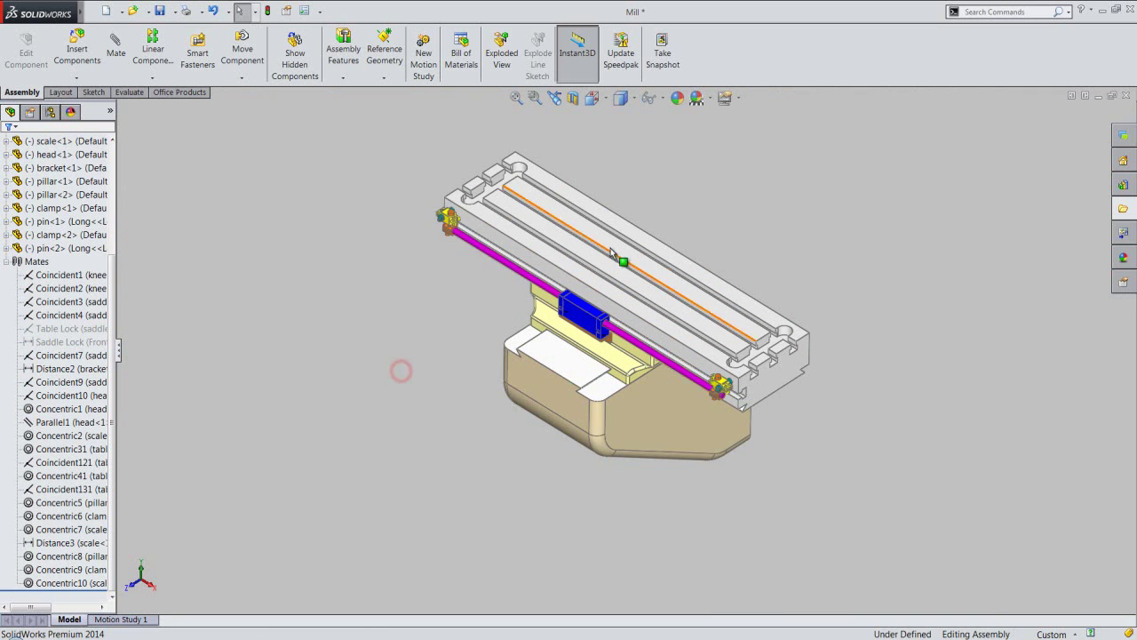
{"action": "scroll", "coordinate": [611, 258], "scroll_direction": "down", "scroll_amount": 2}
{"action": "scroll", "coordinate": [612, 261], "scroll_direction": "down", "scroll_amount": 2}
{"action": "mouse_move", "coordinate": [539, 229]}
{"action": "left_mouse_down"}
{"action": "mouse_move", "coordinate": [659, 229]}
{"action": "mouse_move", "coordinate": [393, 311]}
{"action": "left_mouse_up"}
{"action": "key", "text": "Escape"}
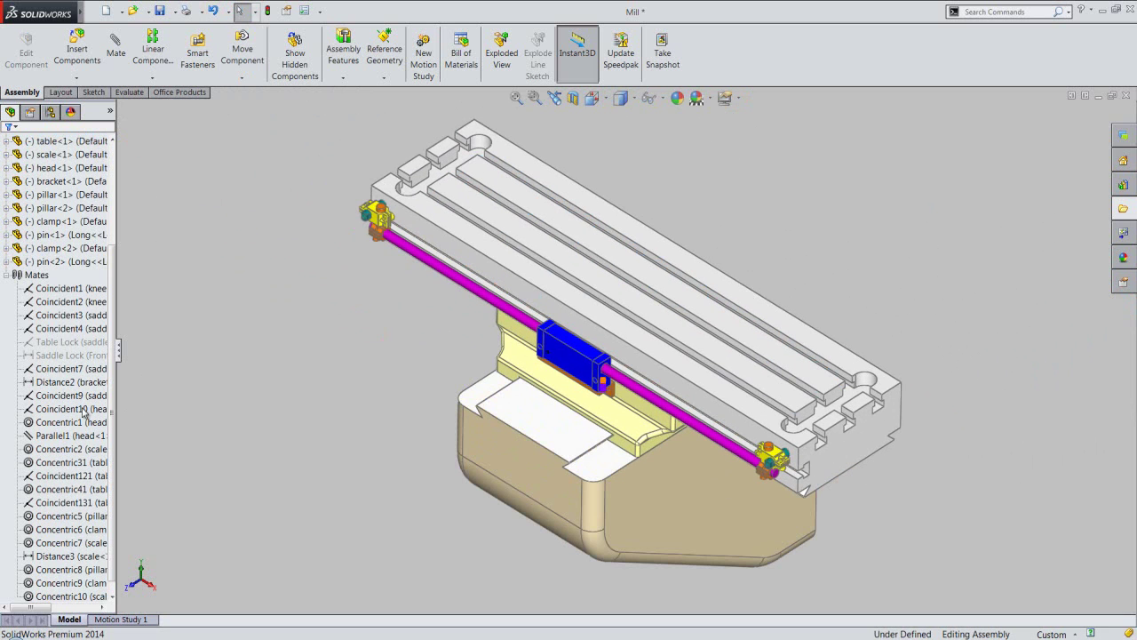
Unsuppress the Table Lock and Saddle Lock mates to fix the table again.
{"action": "left_click", "coordinate": [56, 343]}
{"action": "left_click", "coordinate": [62, 354], "text": "ctrl"}
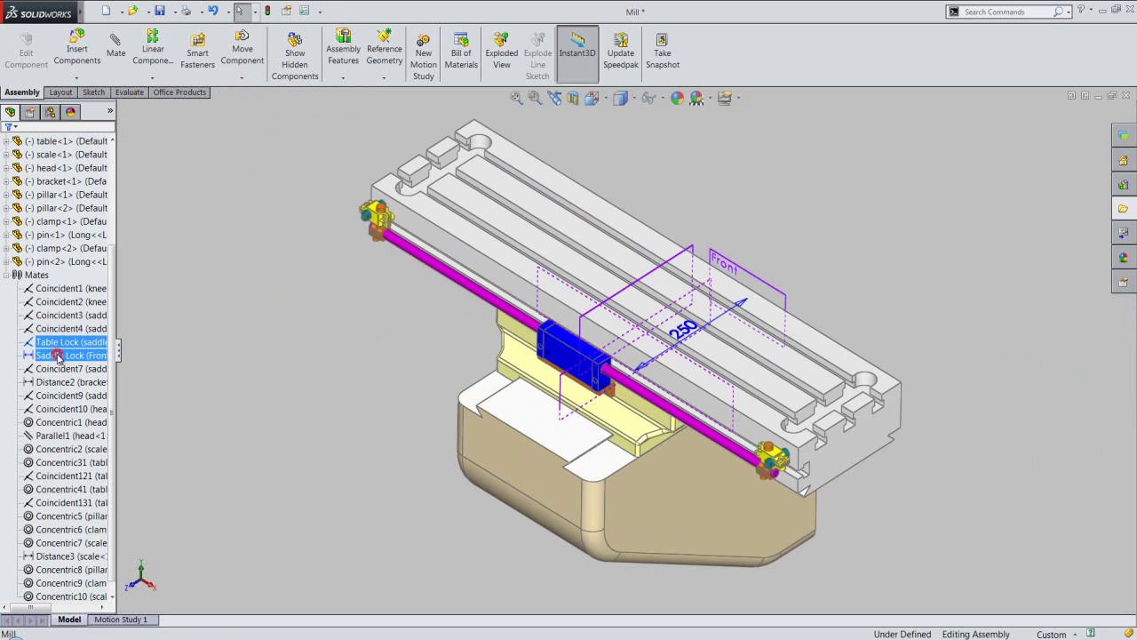
{"action": "left_click", "coordinate": [79, 325]}
{"action": "left_click", "coordinate": [273, 414]}
Collapse the mates, switch to full-screen view and zoom in until the model fills it.
{"action": "left_click", "coordinate": [7, 274]}
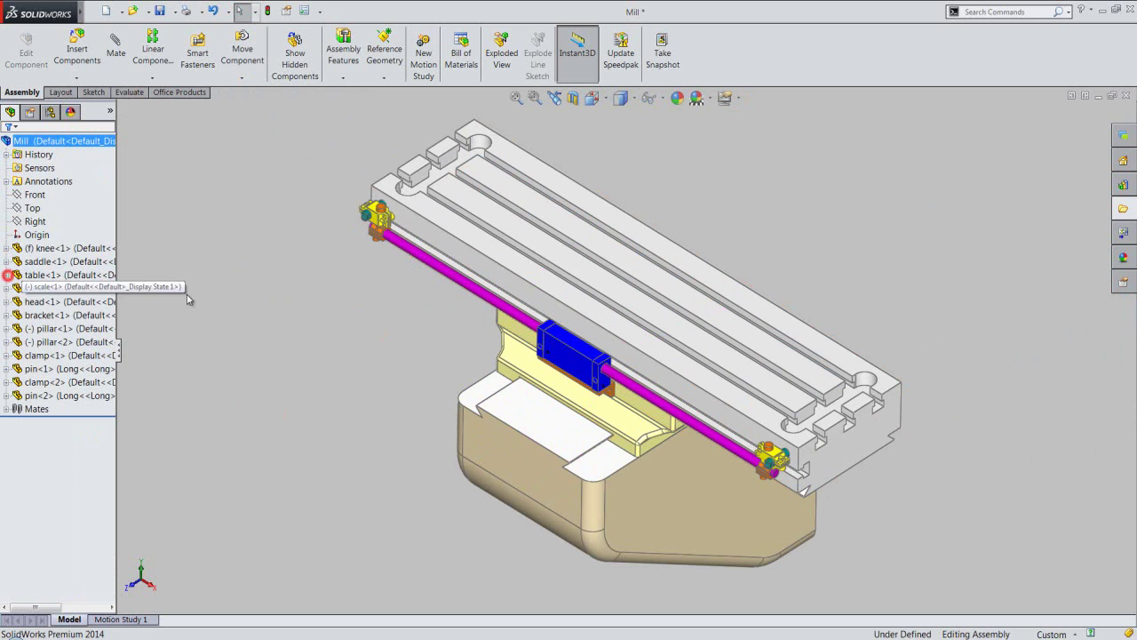
{"action": "left_click", "coordinate": [516, 97]}
{"action": "mouse_move", "coordinate": [40, 12]}
{"action": "left_click", "coordinate": [140, 12]}
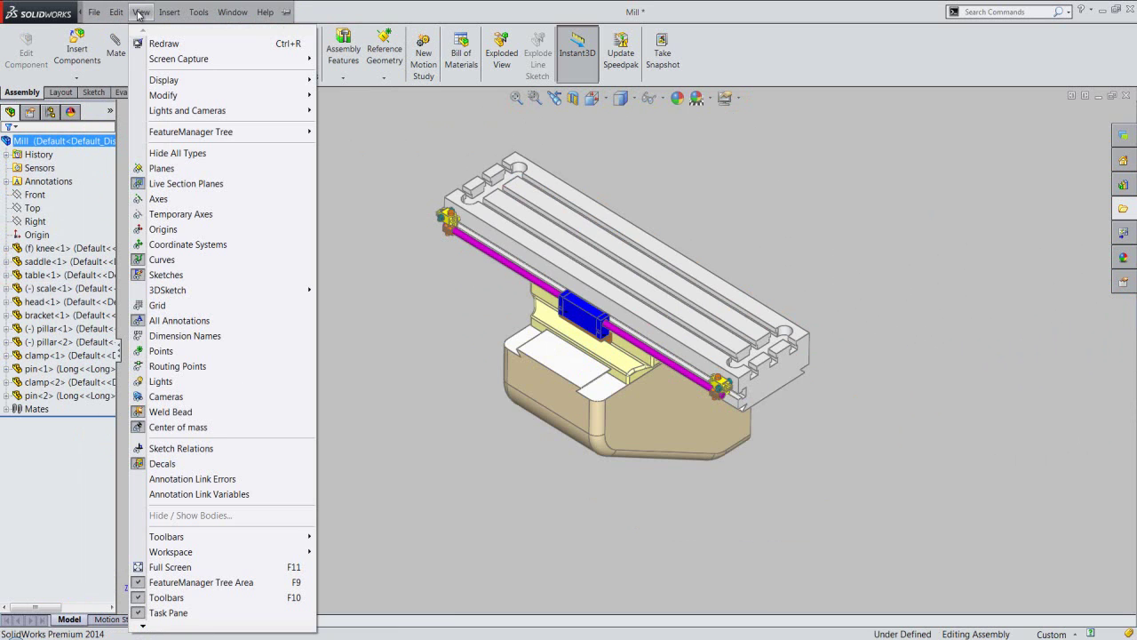
{"action": "left_click", "coordinate": [189, 569]}
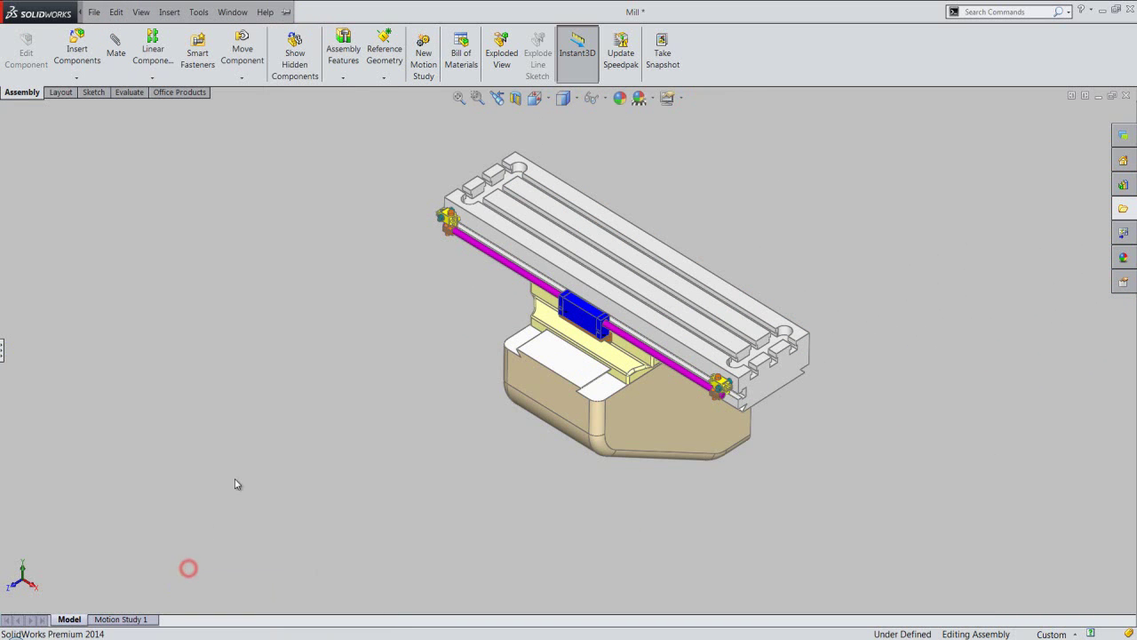
{"action": "right_click", "coordinate": [394, 240]}
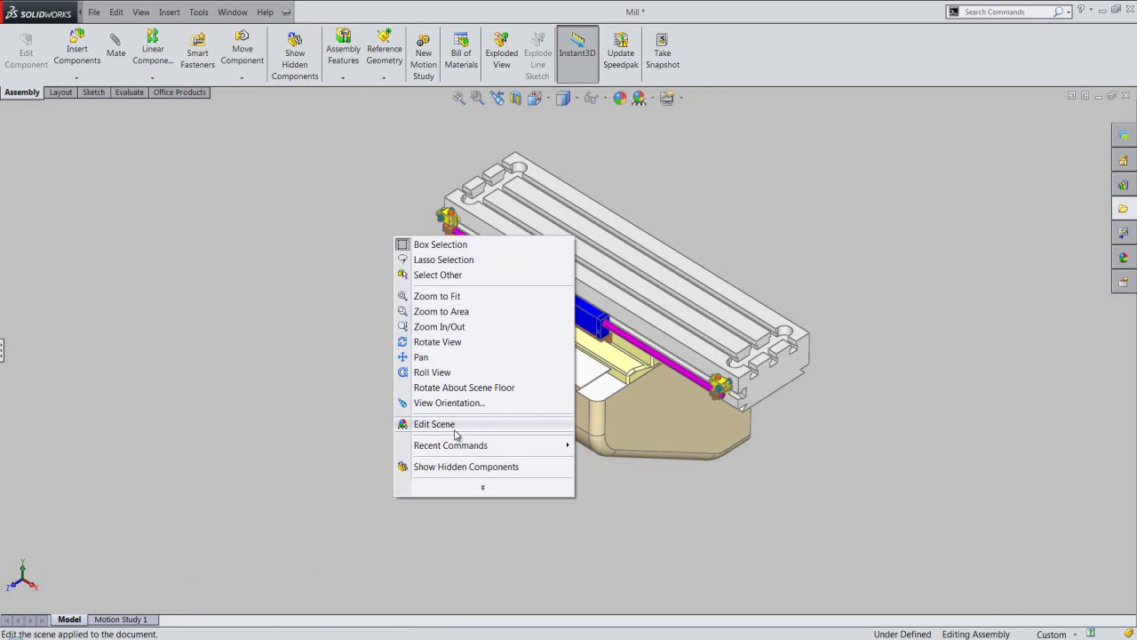
{"action": "left_click", "coordinate": [444, 327]}
{"action": "left_click_drag", "start_coordinate": [442, 325], "coordinate": [442, 267]}
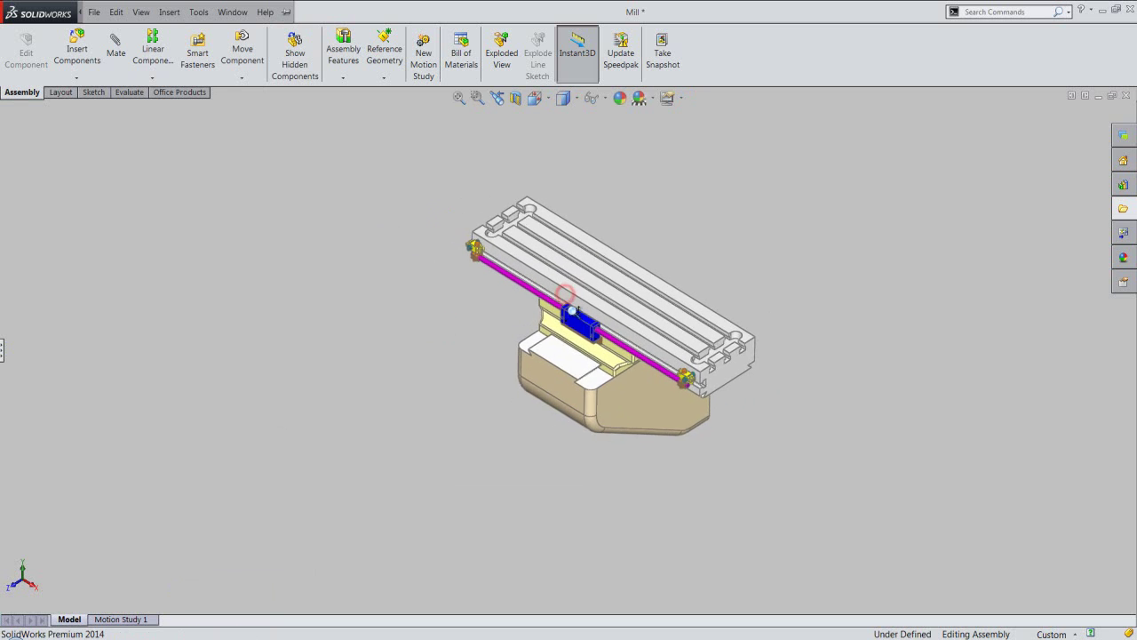
{"action": "scroll", "coordinate": [564, 275], "scroll_direction": "down", "scroll_amount": 1}
Pan the model down and slightly left, then return to normal selection.
{"action": "right_click", "coordinate": [526, 298]}
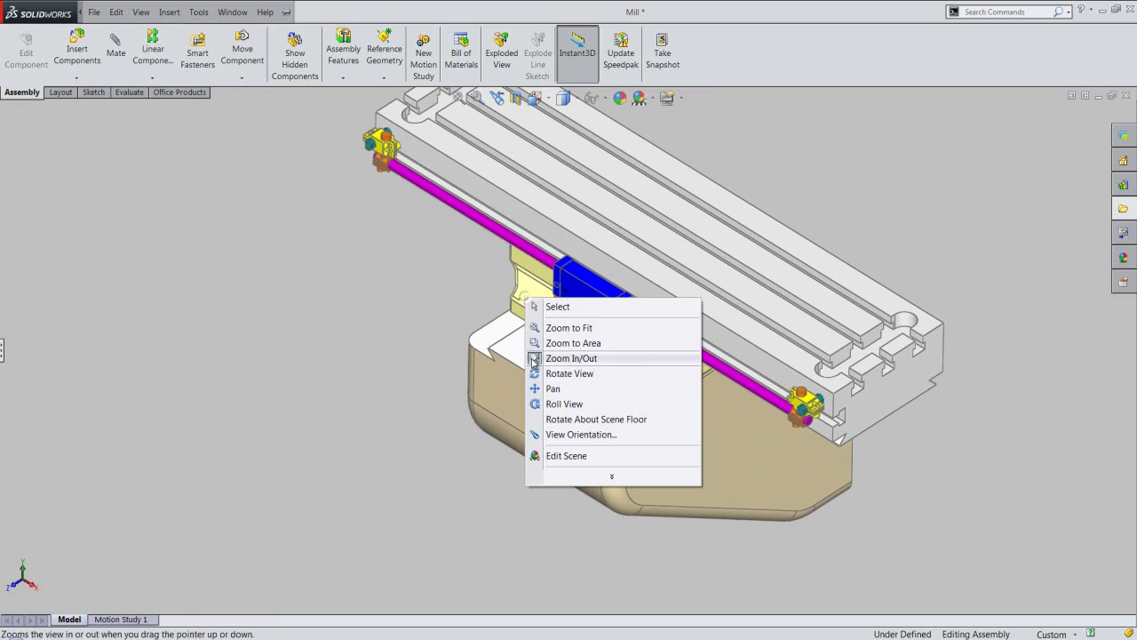
{"action": "left_click", "coordinate": [546, 388]}
{"action": "mouse_move", "coordinate": [562, 362]}
{"action": "left_mouse_down"}
{"action": "mouse_move", "coordinate": [540, 408]}
{"action": "mouse_move", "coordinate": [550, 423]}
{"action": "left_mouse_up"}
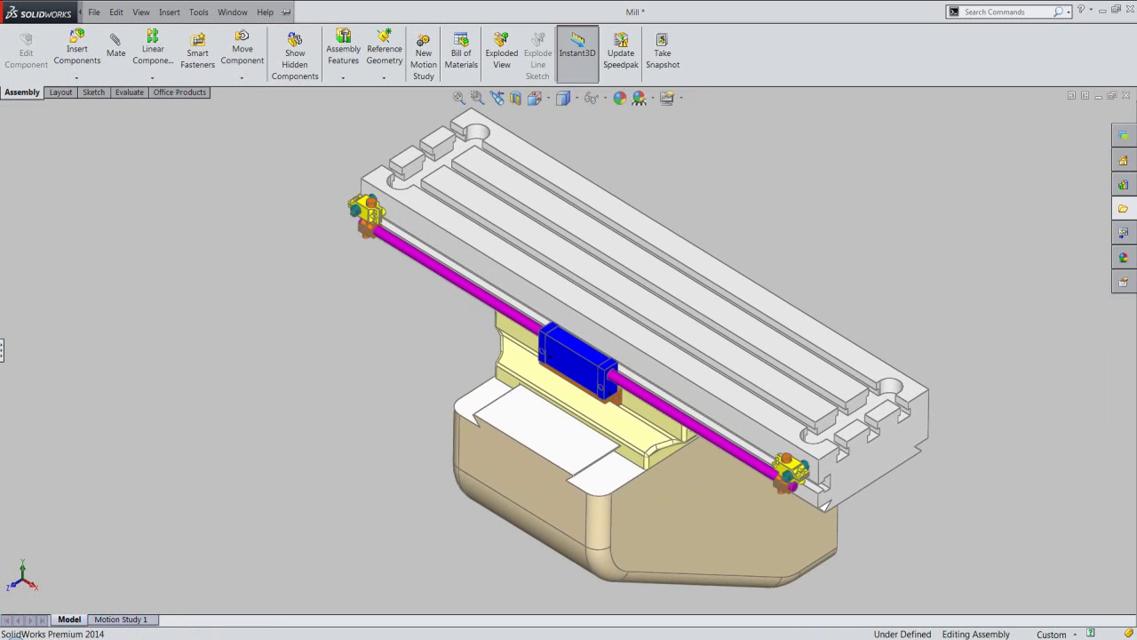
{"action": "right_click", "coordinate": [286, 143]}
{"action": "left_click", "coordinate": [311, 156]}
Leave full screen and save the mill assembly.
{"action": "left_click", "coordinate": [140, 13]}
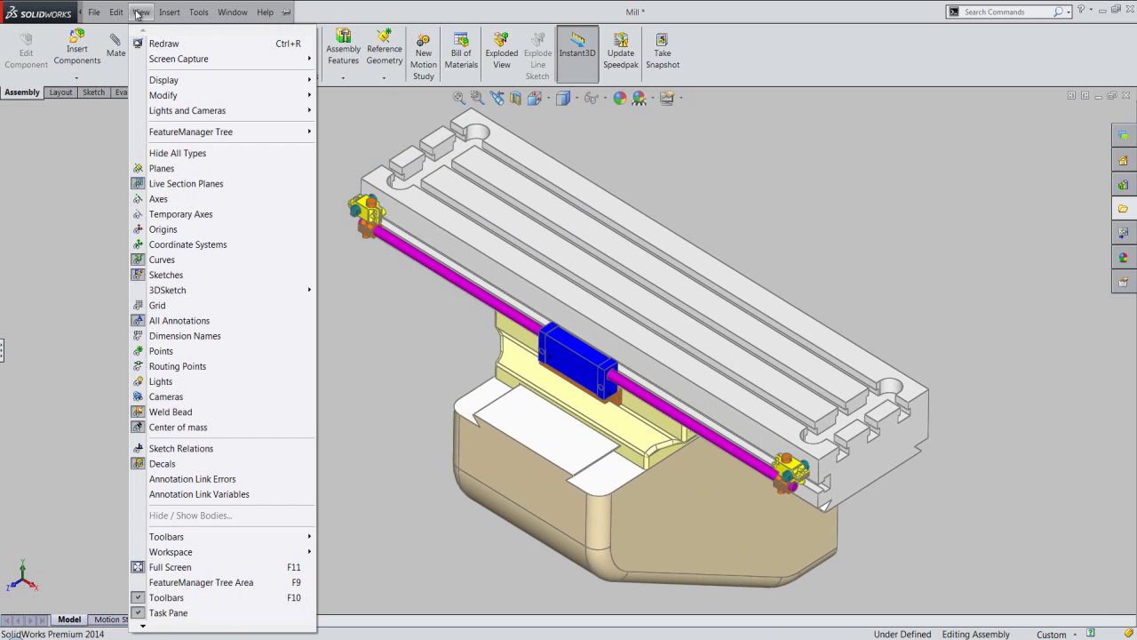
{"action": "left_click", "coordinate": [200, 568]}
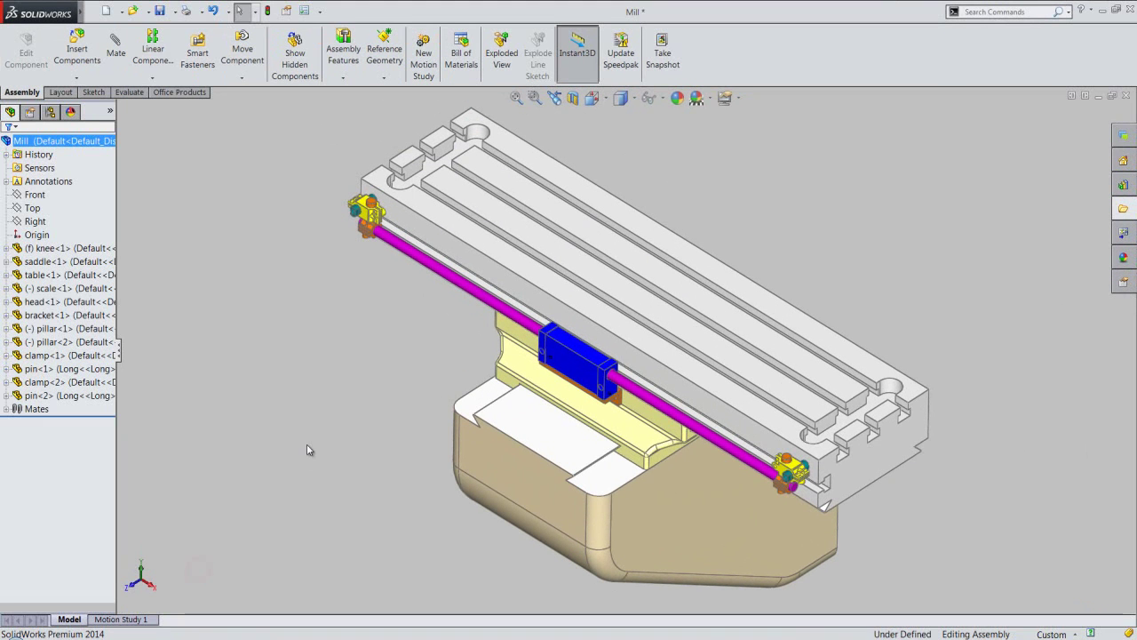
{"action": "left_click", "coordinate": [160, 11]}
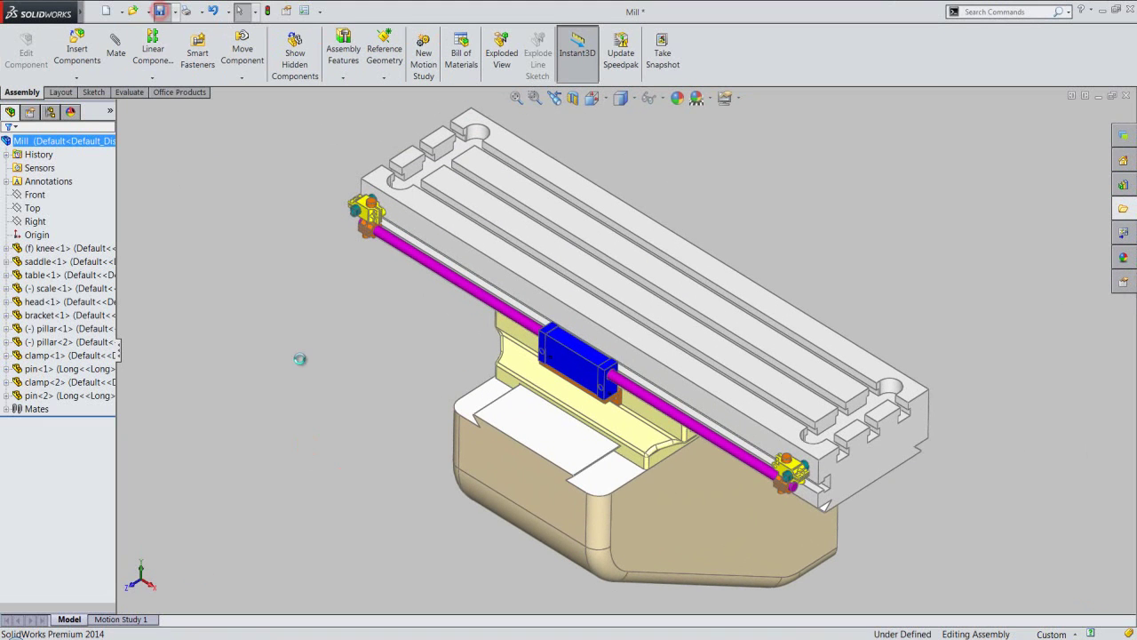